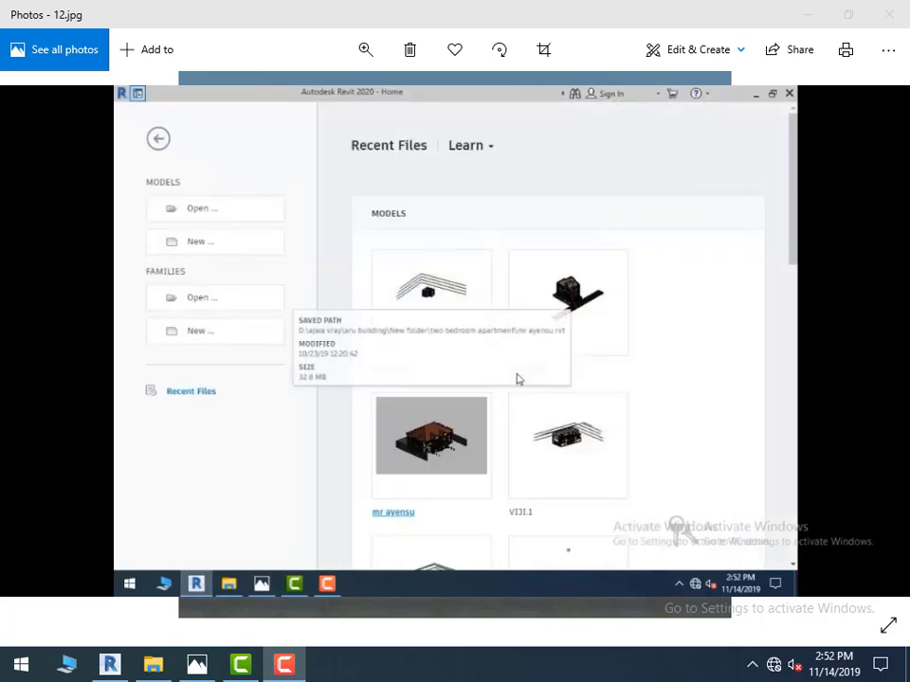
# Create a new project from another template in the template list and open its East elevation
pyautogui.click(201, 243)
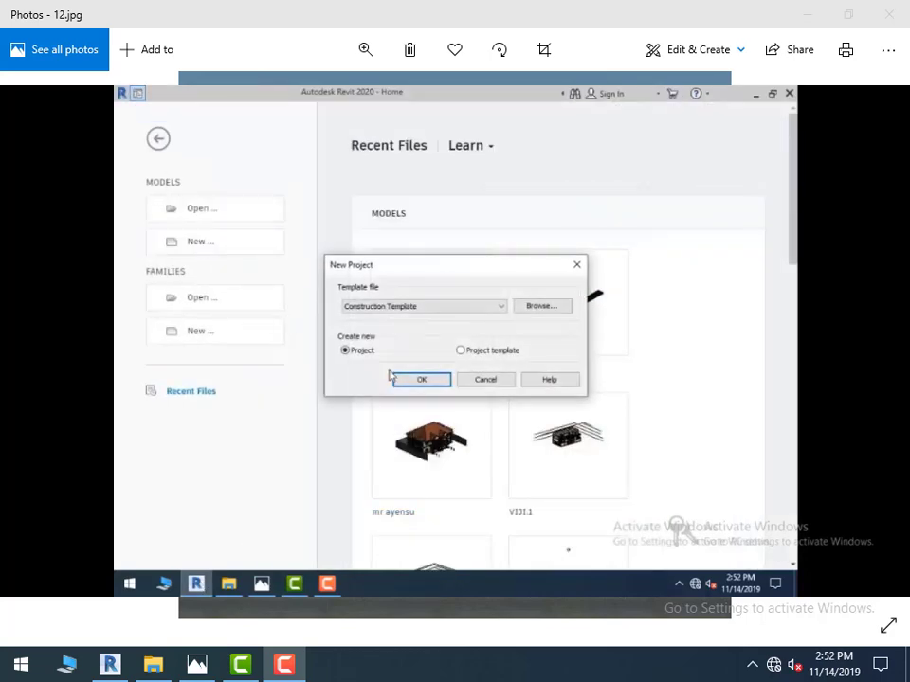
pyautogui.click(382, 308)
pyautogui.click(379, 336)
pyautogui.click(421, 379)
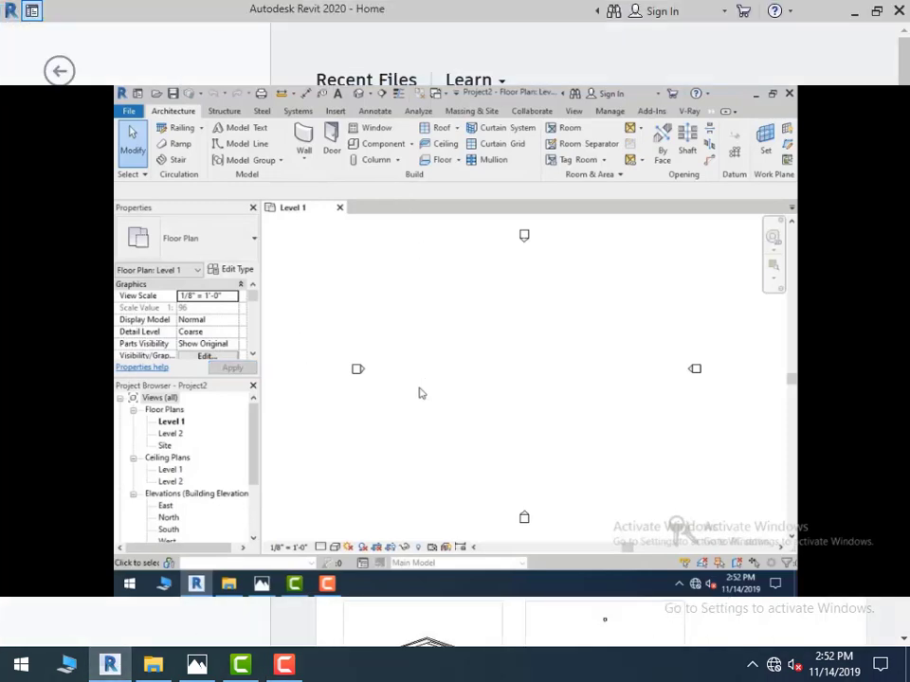
pyautogui.doubleClick(166, 505)
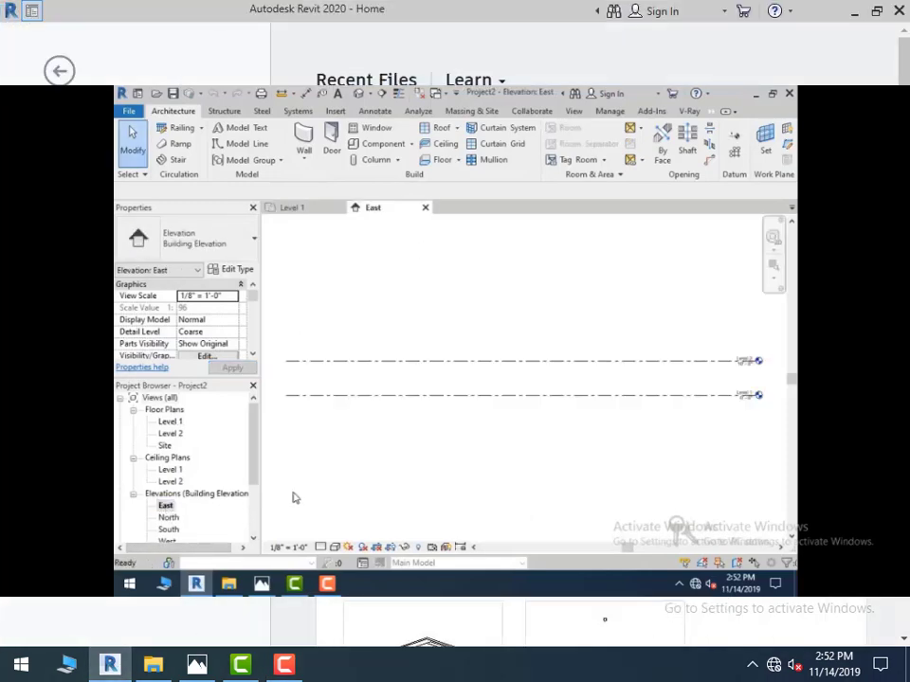
# Review the length format in the project units, keeping feet and fractional inches
pyautogui.click(346, 361)
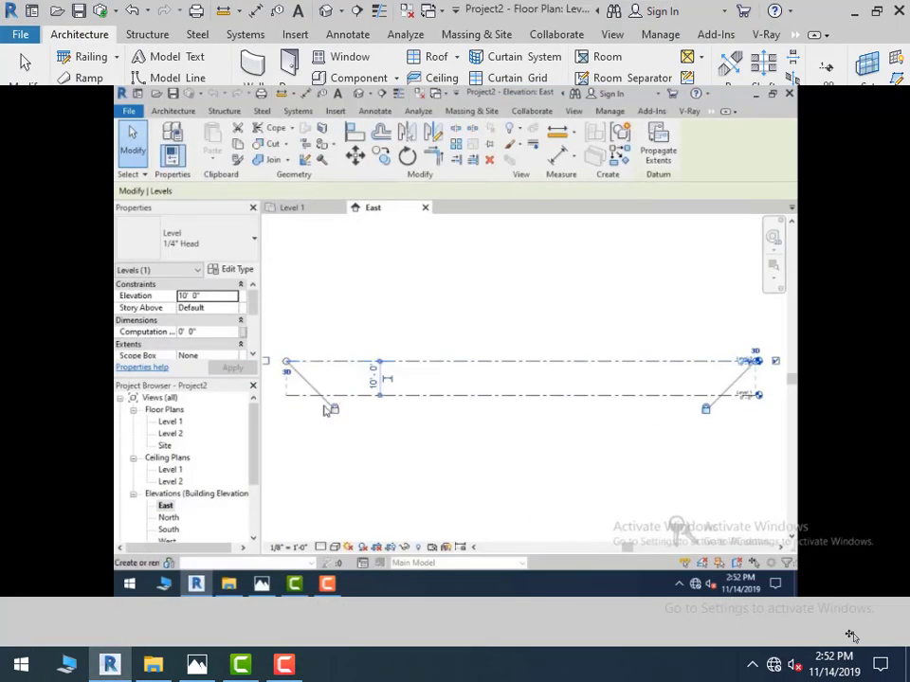
pyautogui.press('u')
pyautogui.press('n')
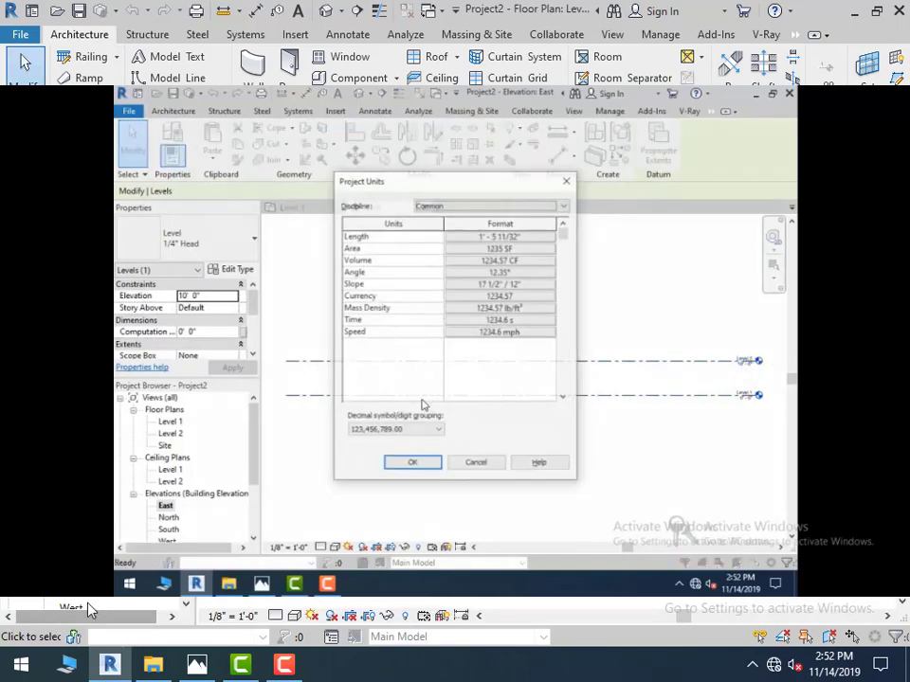
pyautogui.click(512, 235)
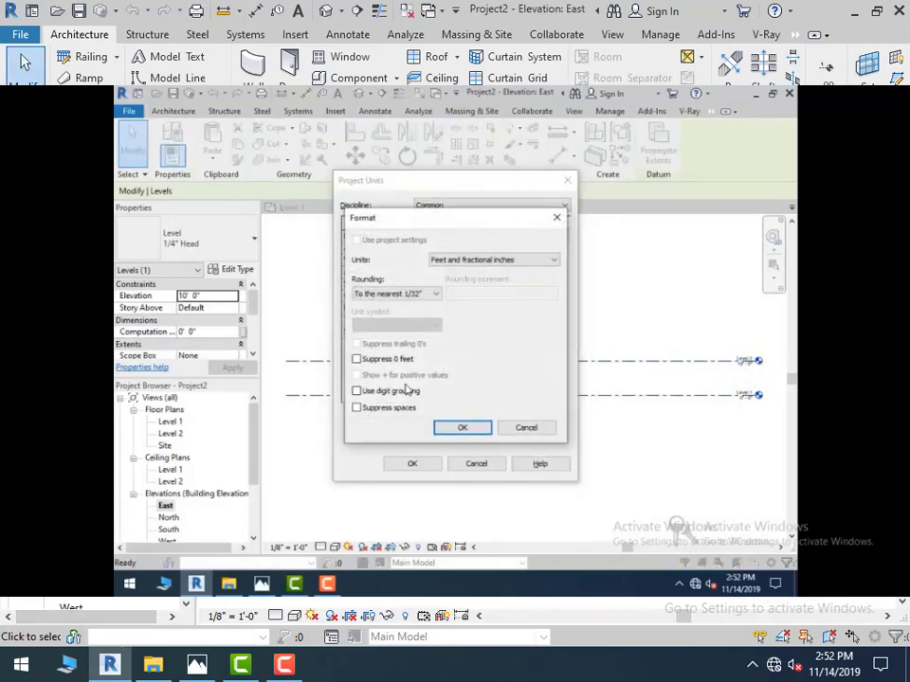
pyautogui.click(461, 426)
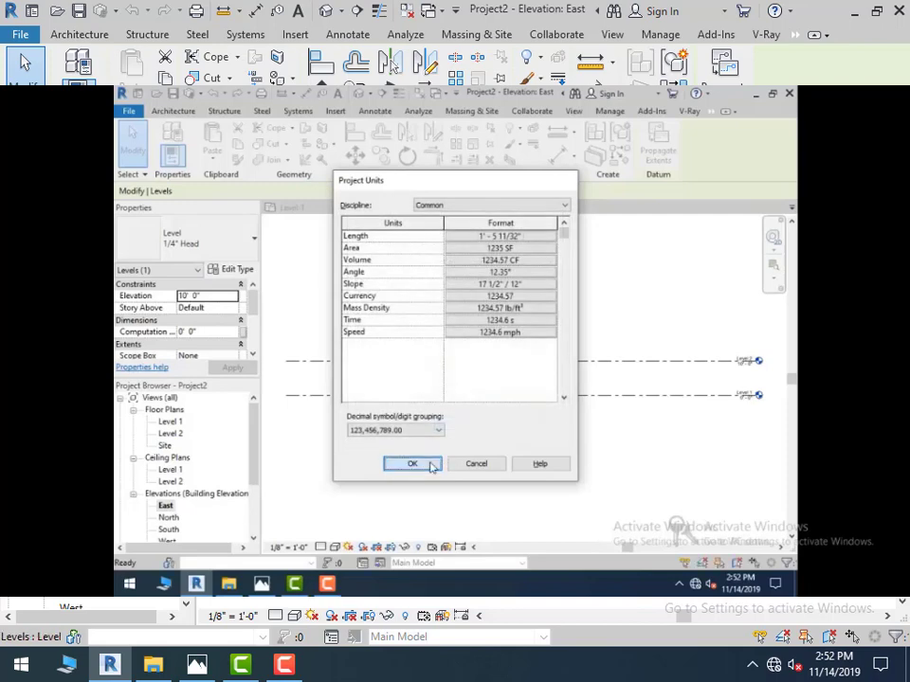
pyautogui.click(421, 463)
# Add a new level line 10' above Level 2 in the East elevation, ending in line with the existing level heads
pyautogui.press('l')
pyautogui.press('l')
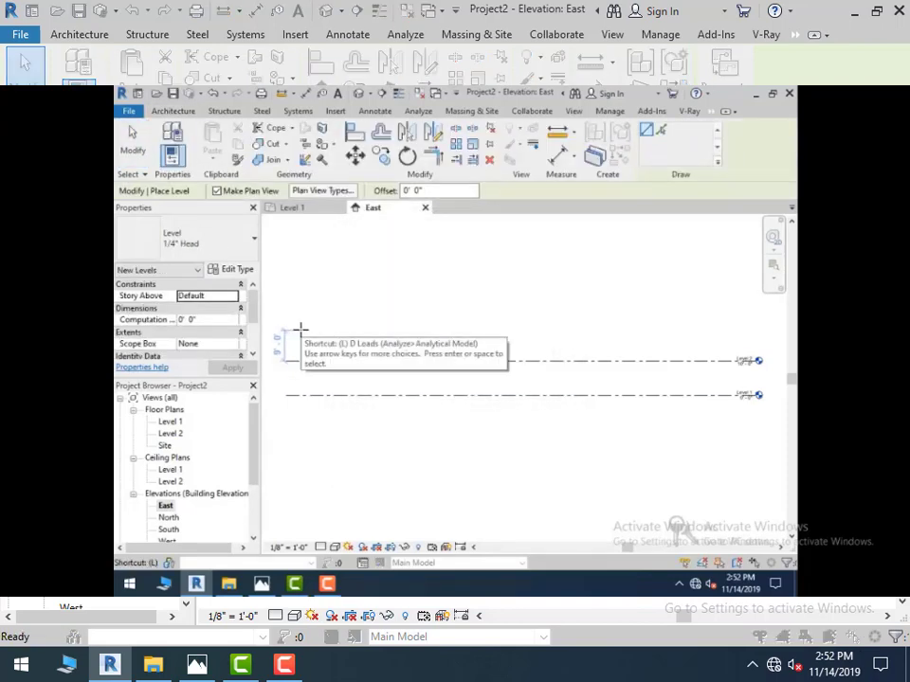
pyautogui.write('0')
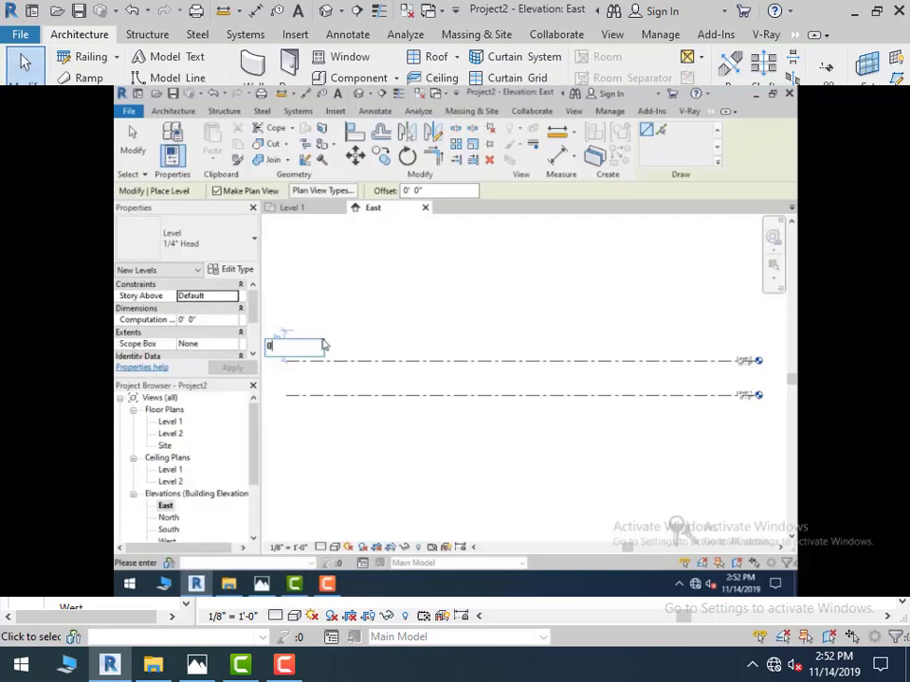
pyautogui.press('Return')
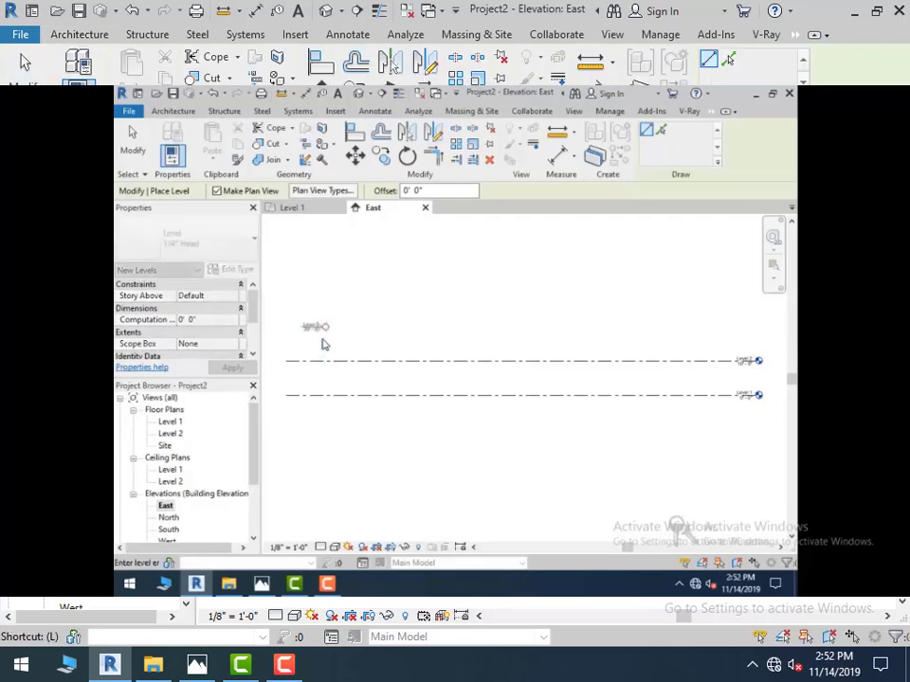
pyautogui.click(756, 326)
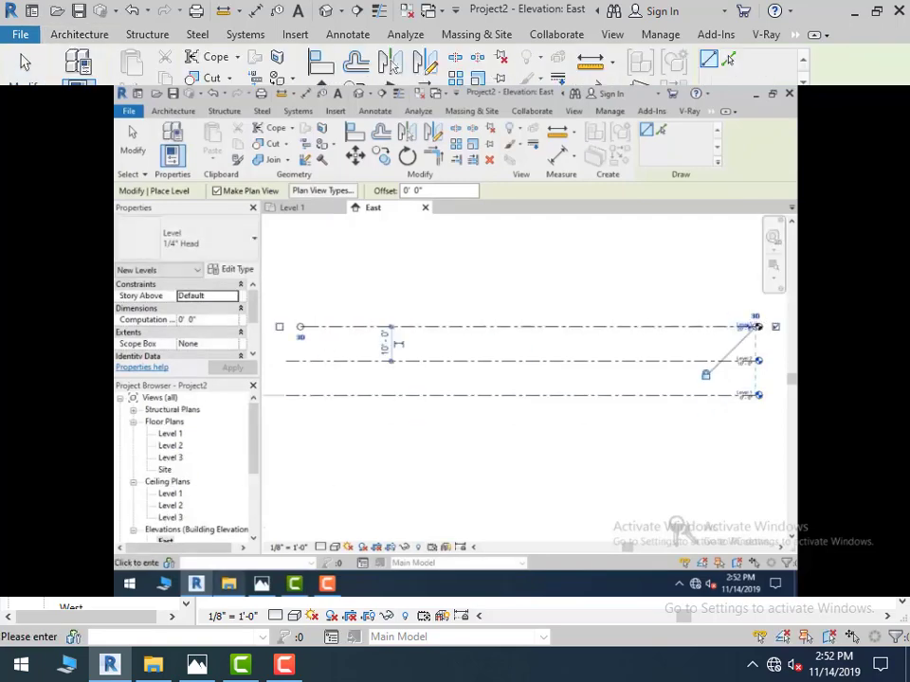
# Check the reference house image 12.jpg and add another level 10' above Level 3
pyautogui.click(261, 583)
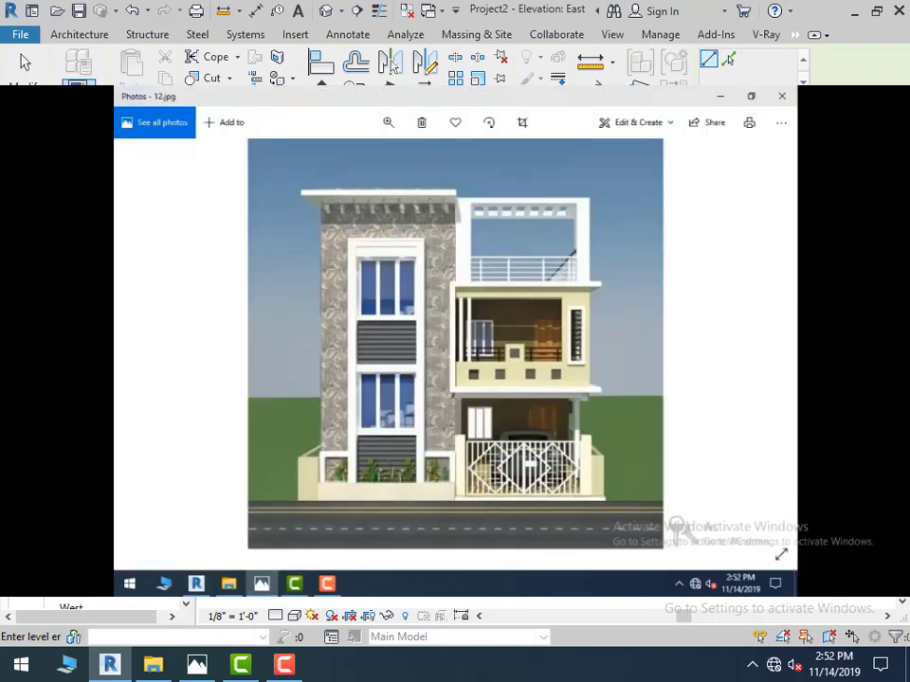
pyautogui.click(261, 584)
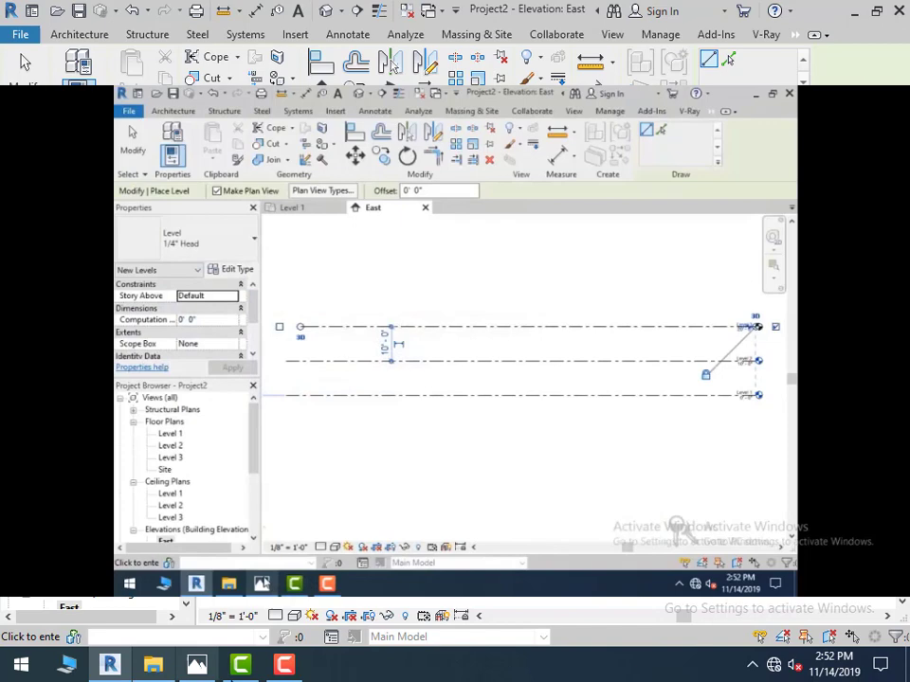
pyautogui.click(209, 672)
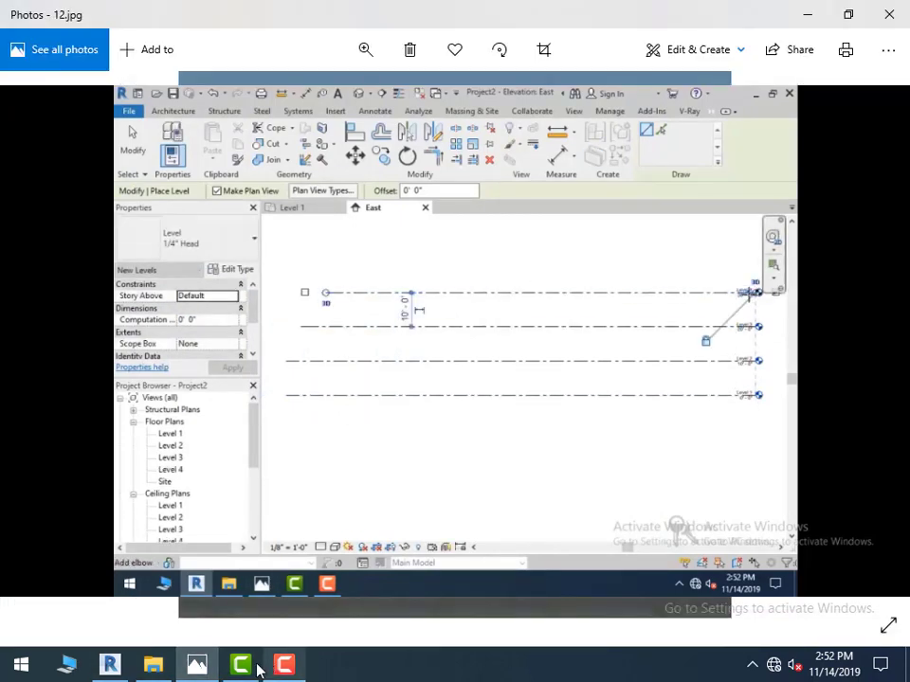
pyautogui.click(197, 667)
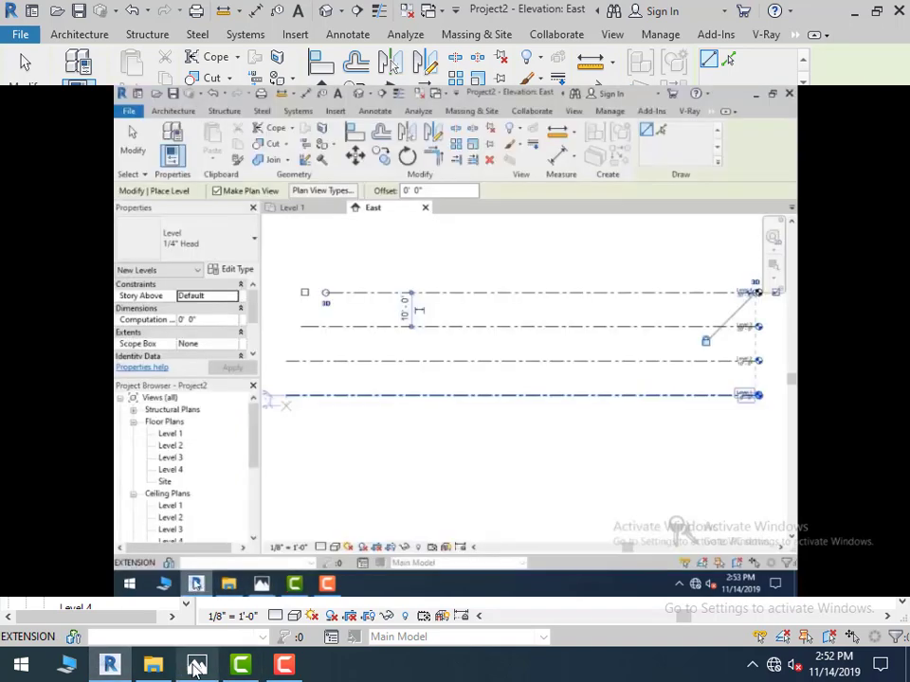
# On the Level 1 floor plan, draw a chain of Generic - 8" walls running 10' west, 10' south and 16' west
pyautogui.click(197, 667)
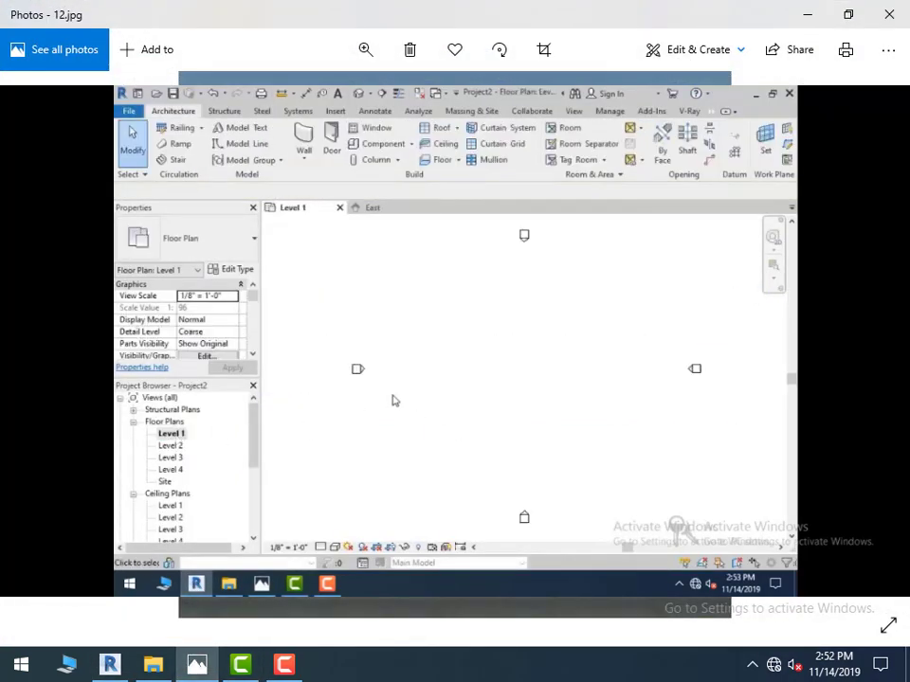
pyautogui.click(108, 665)
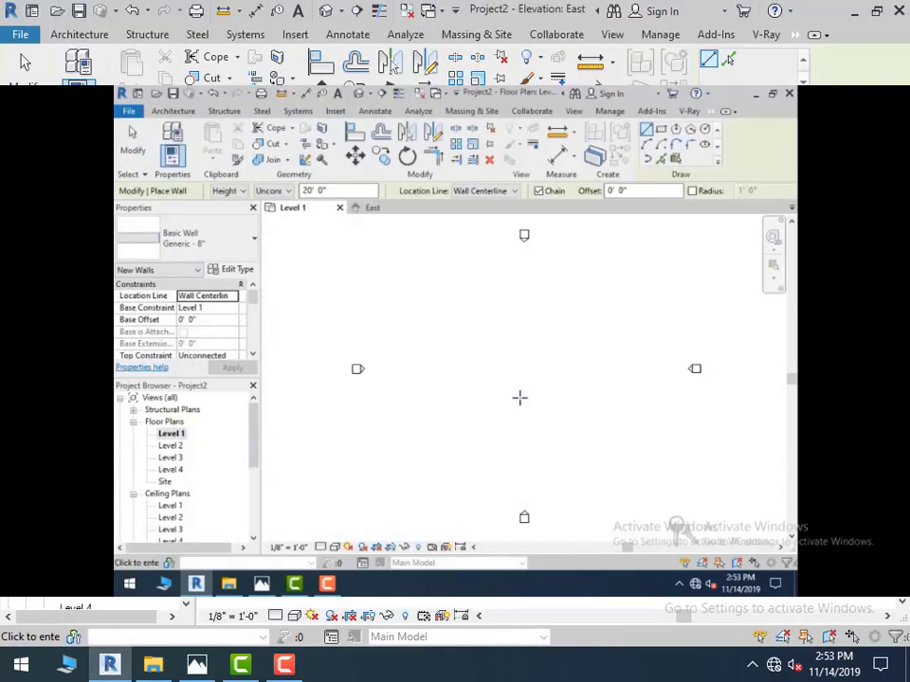
pyautogui.click(580, 379)
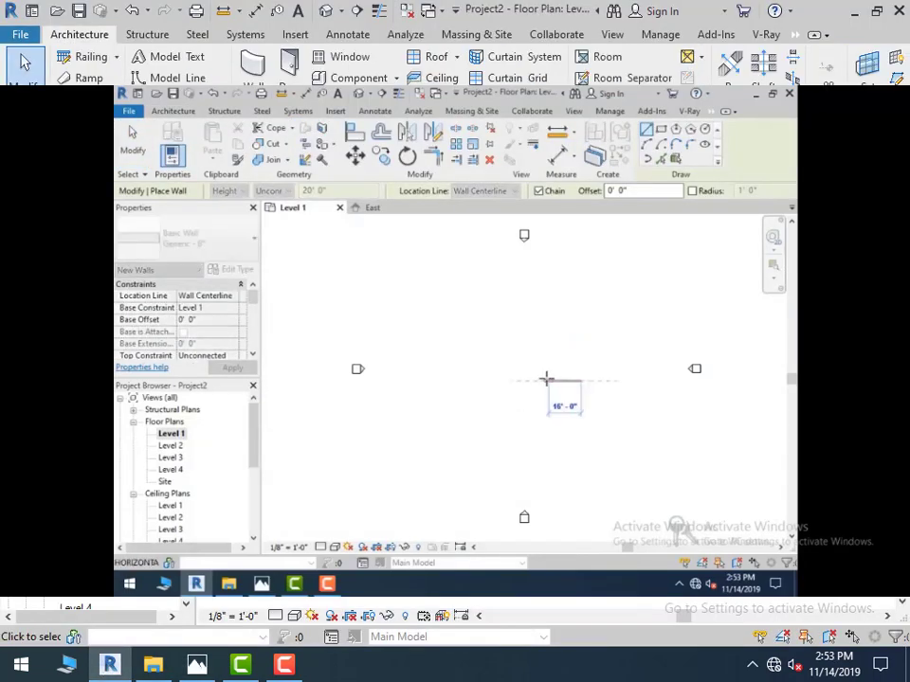
pyautogui.write('10')
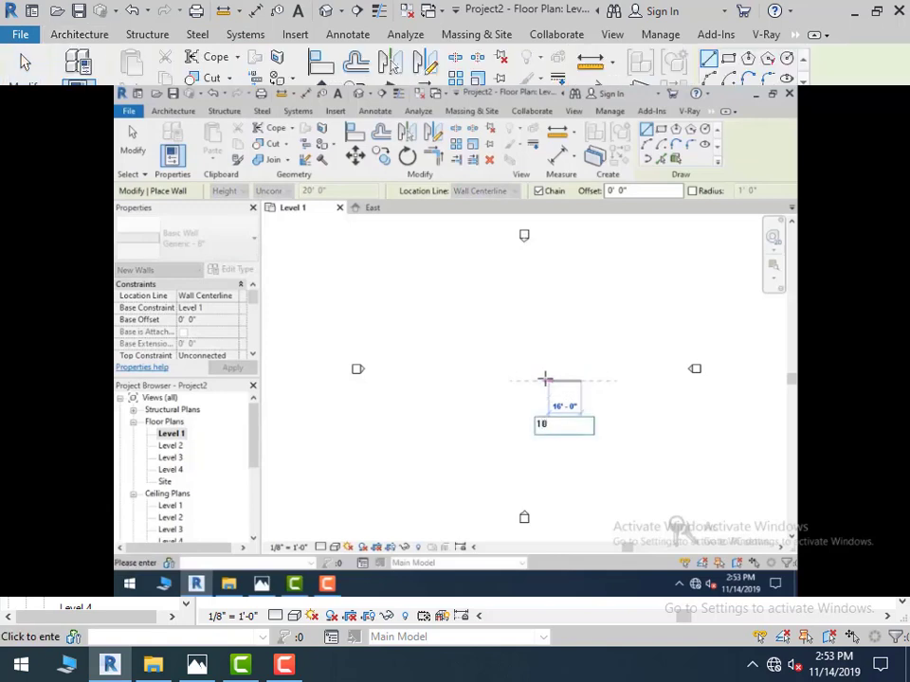
pyautogui.press('Return')
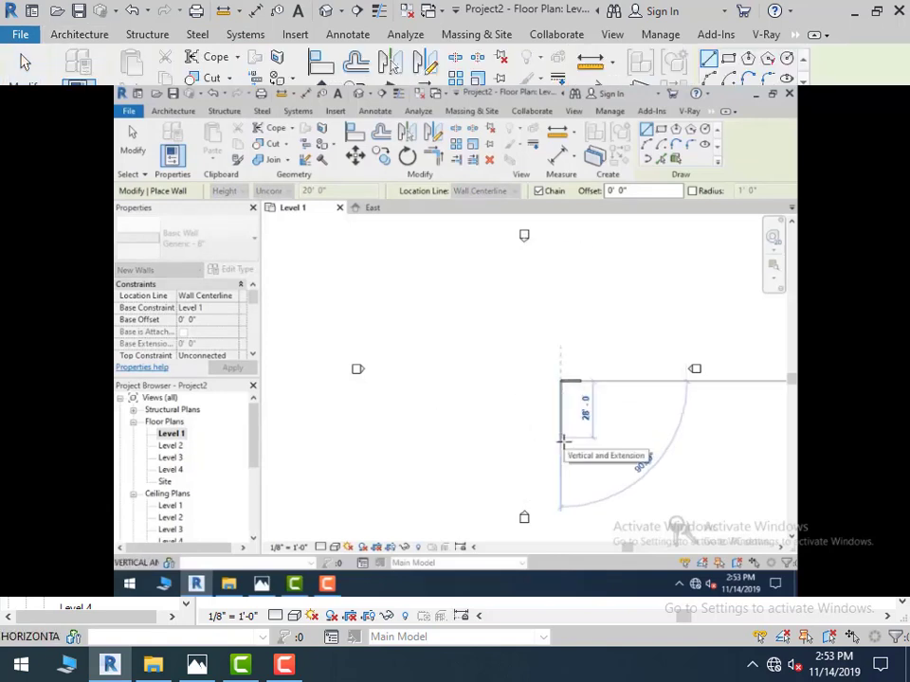
pyautogui.write('10')
pyautogui.press('Return')
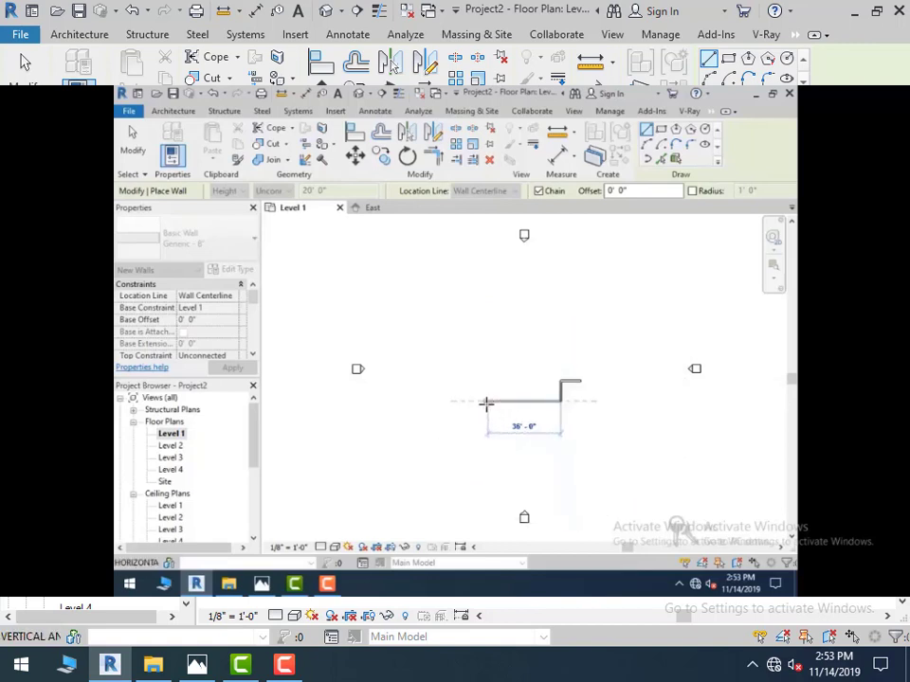
pyautogui.write('16')
pyautogui.press('Return')
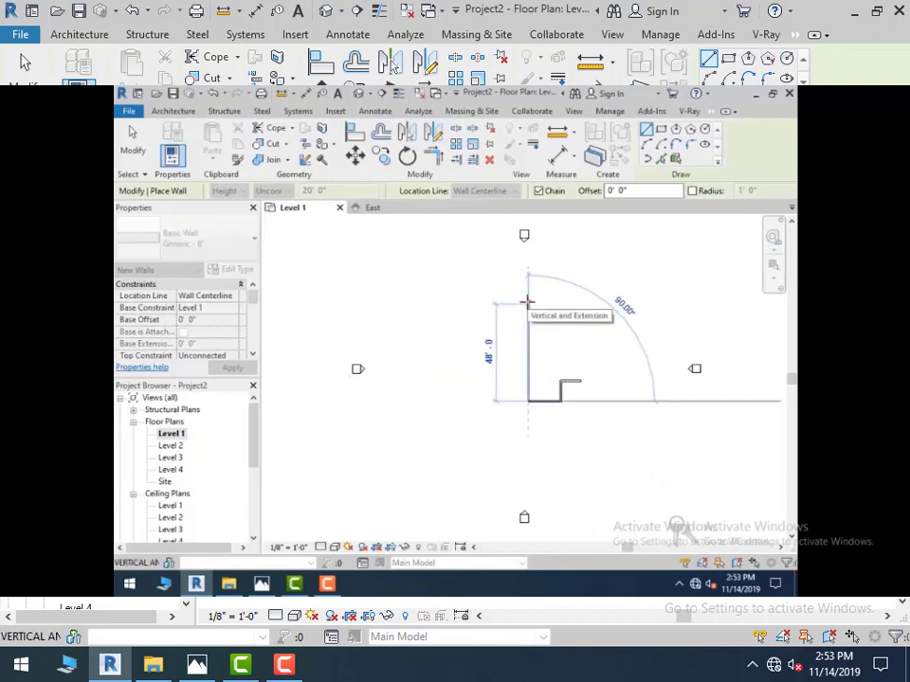
# Continue the wall chain 22' north, run it east in line with the starting point, and close the L-shaped outline
pyautogui.write('22')
pyautogui.press('Return')
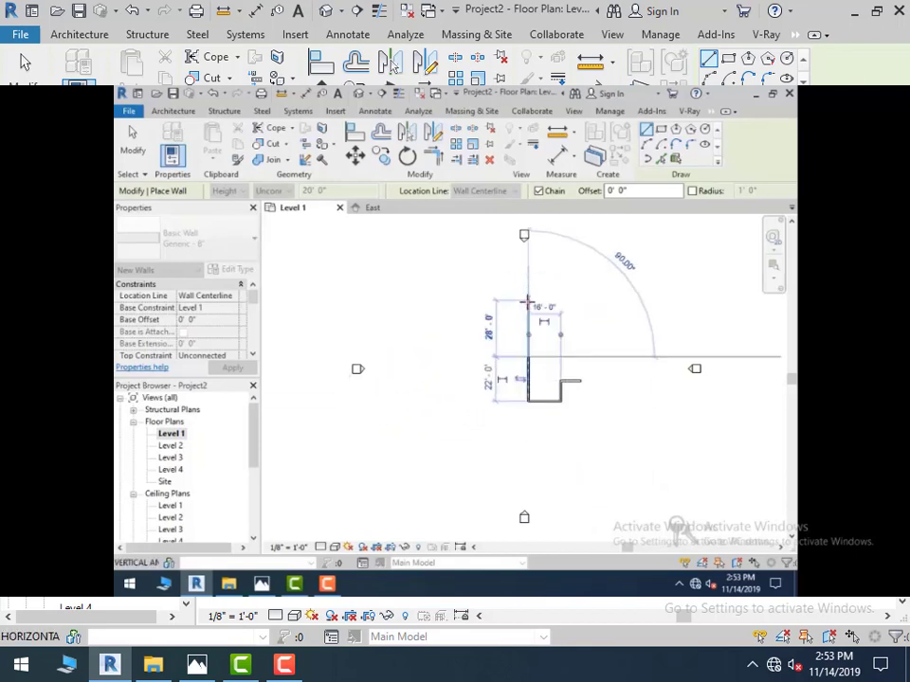
pyautogui.click(580, 355)
pyautogui.click(581, 377)
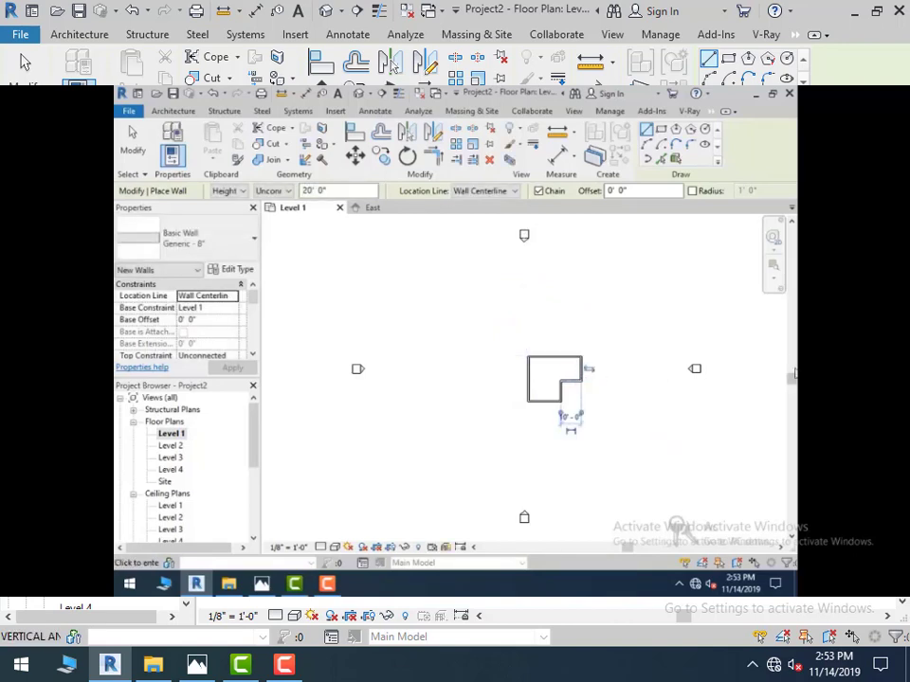
pyautogui.click(142, 158)
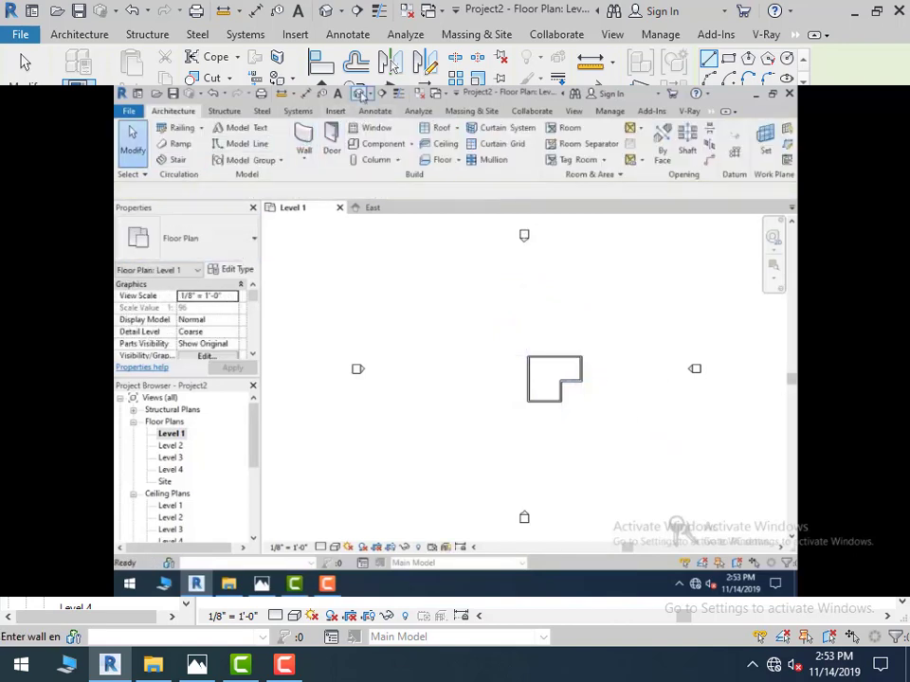
# In the 3D view, set the top constraint of all six walls to Up to level: Level 2
pyautogui.click(361, 98)
pyautogui.moveTo(592, 445); pyautogui.dragTo(503, 361)
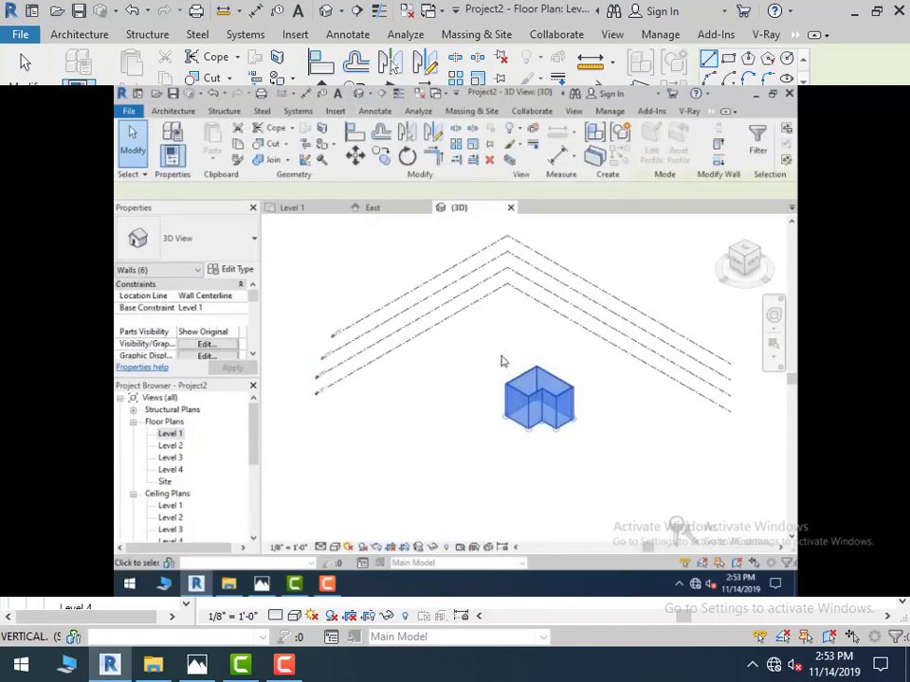
pyautogui.click(237, 354)
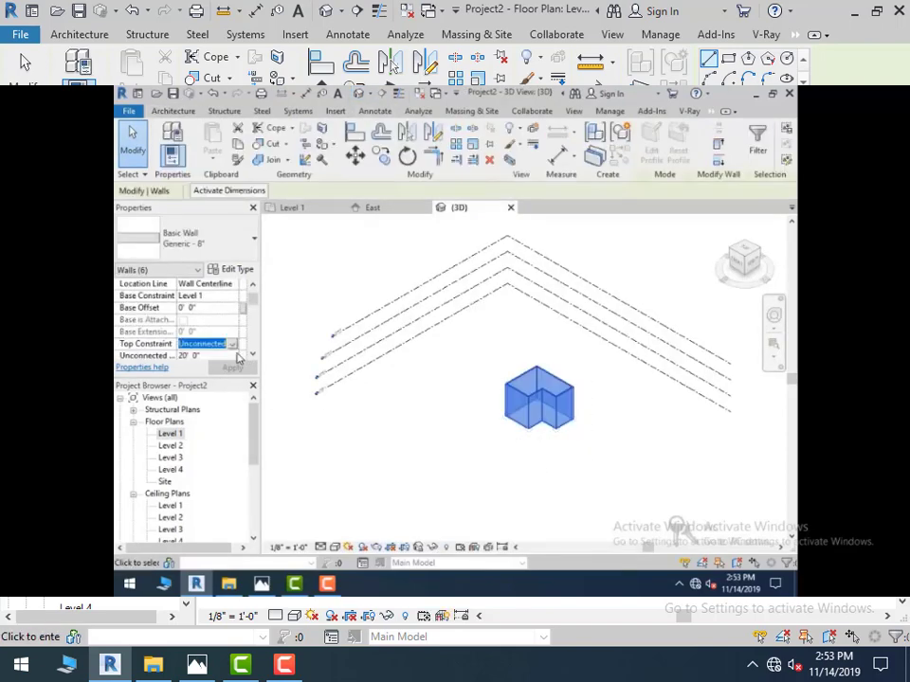
pyautogui.click(232, 344)
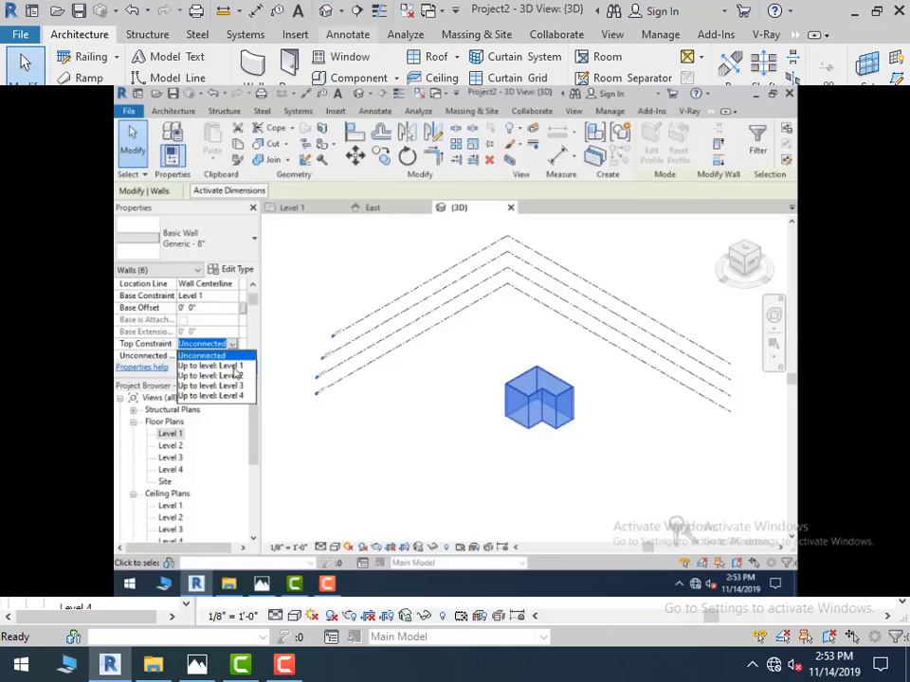
pyautogui.click(213, 375)
pyautogui.click(234, 366)
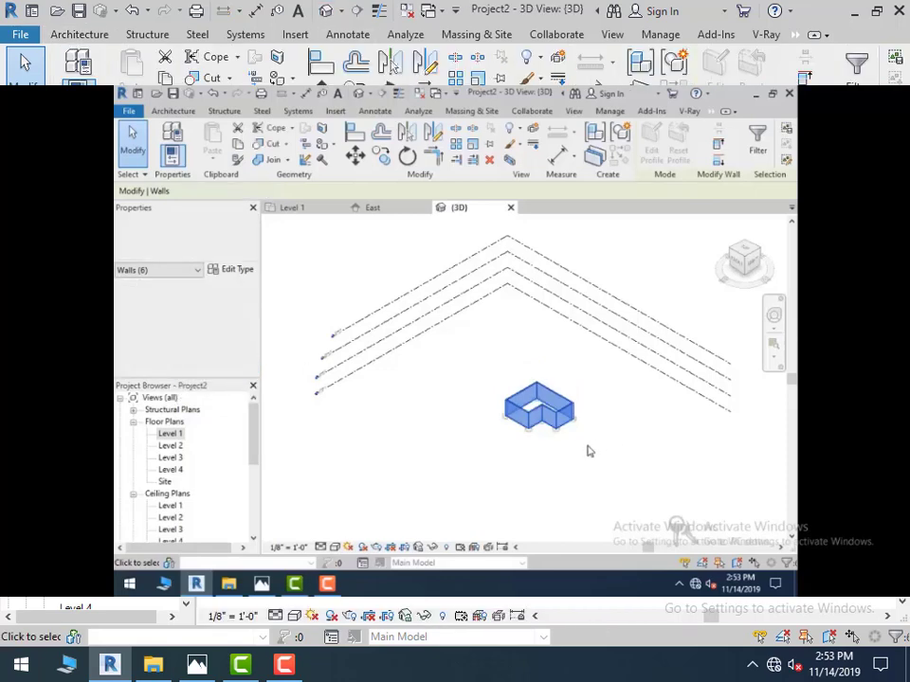
pyautogui.scroll(5, 589, 451)
pyautogui.click(614, 476)
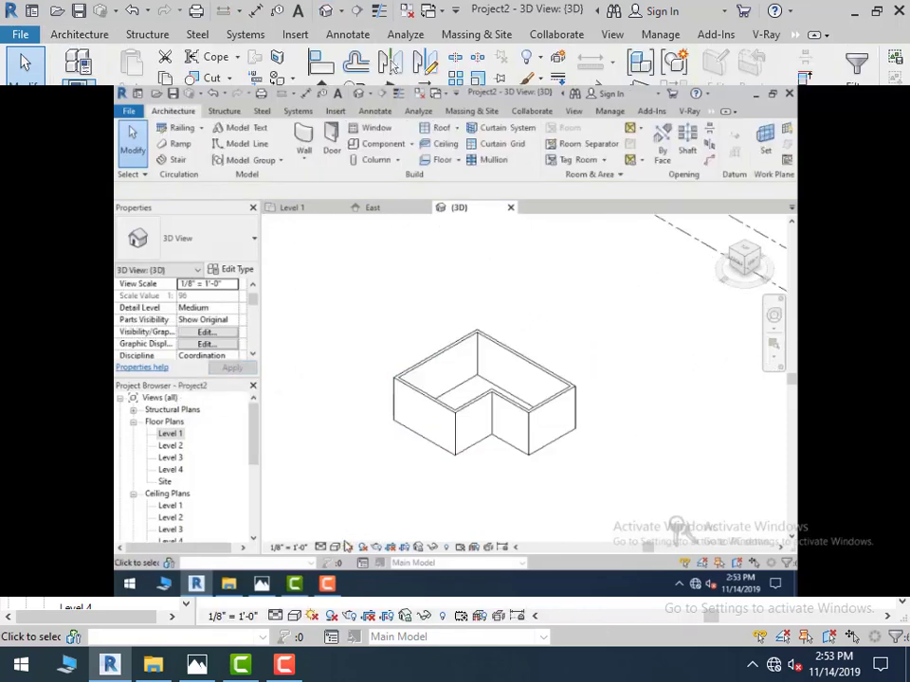
# Change the 3D view's visual style to a shaded display for the walls
pyautogui.click(347, 547)
pyautogui.click(379, 516)
pyautogui.scroll(2, 458, 442)
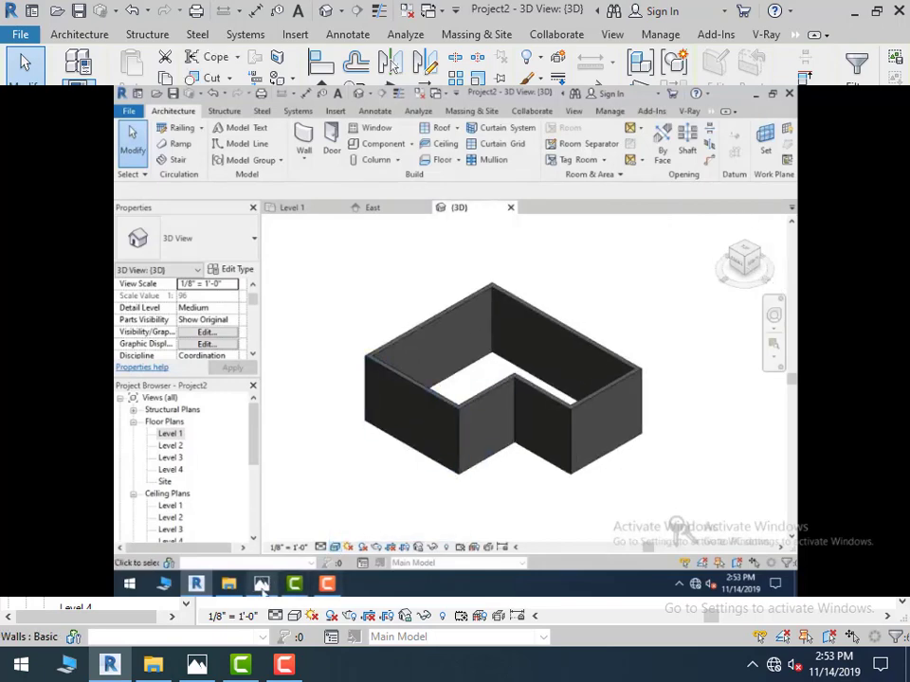
# Check the reference image and duplicate the recessed front wall's Generic - 8" type under the name GRAY
pyautogui.click(262, 584)
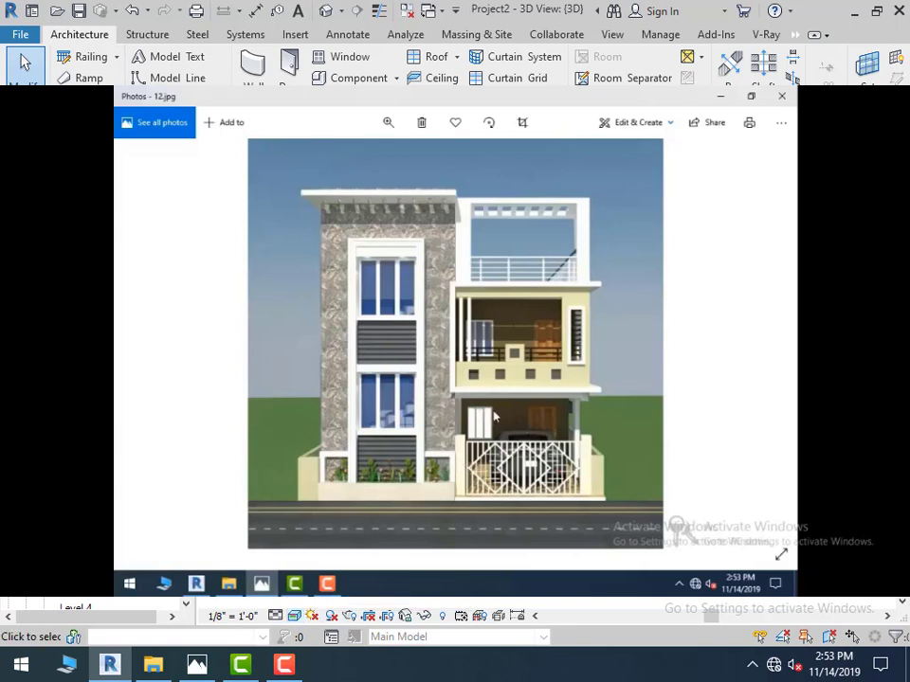
pyautogui.click(196, 666)
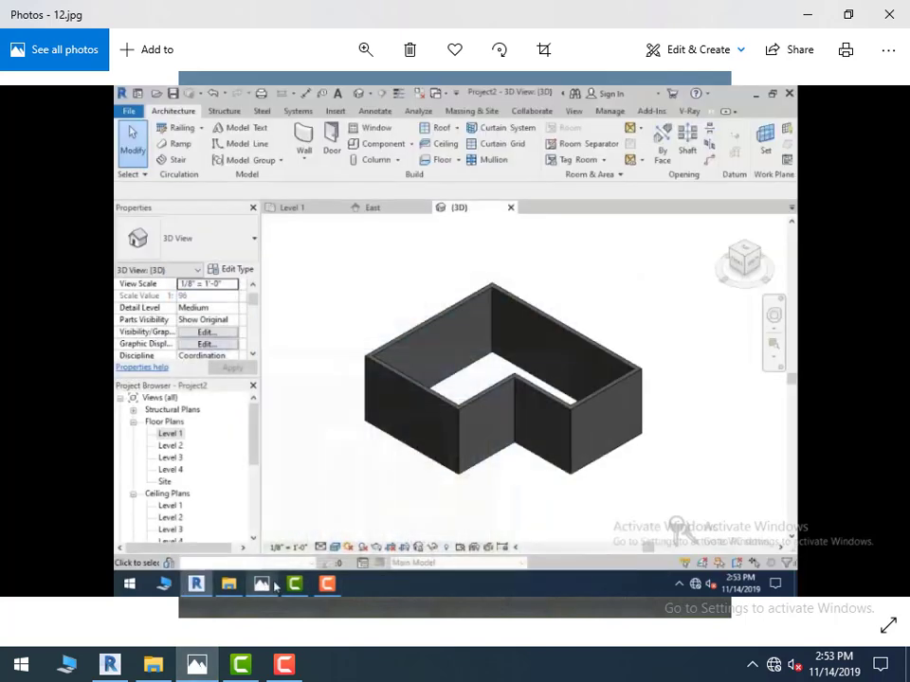
pyautogui.click(534, 396)
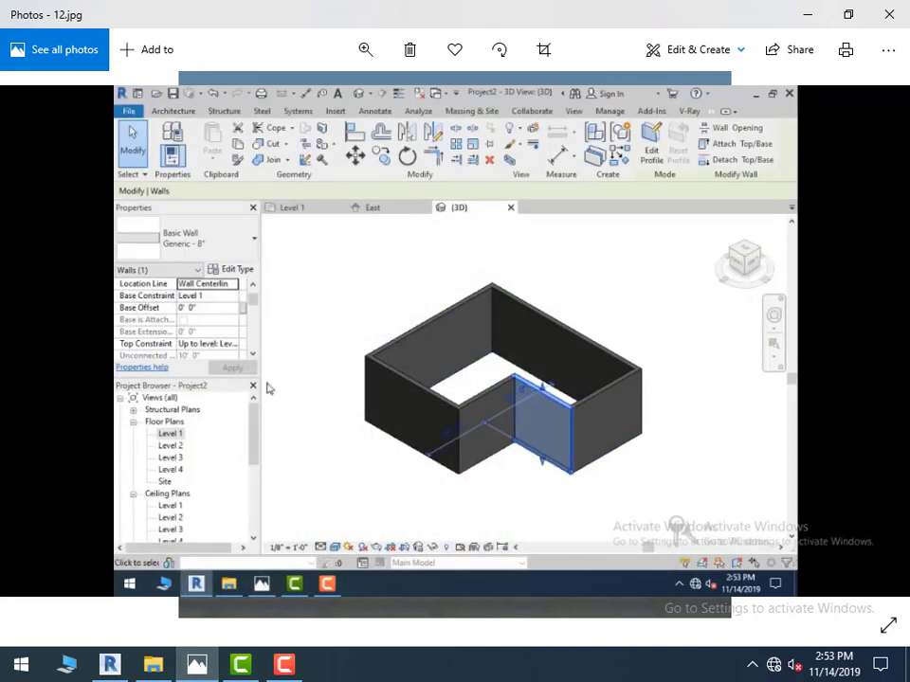
pyautogui.click(241, 269)
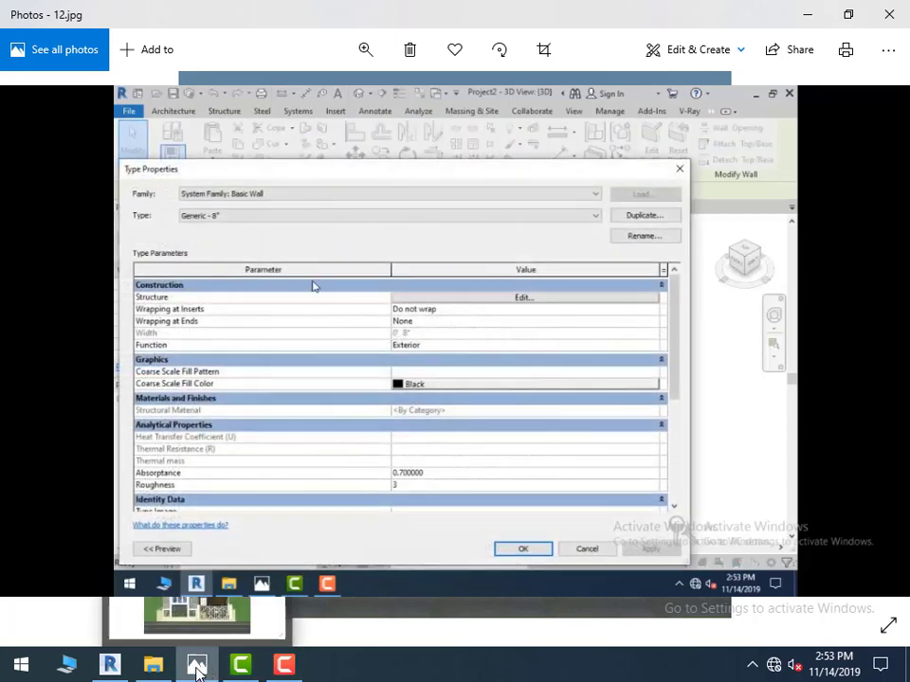
pyautogui.click(197, 668)
pyautogui.click(652, 217)
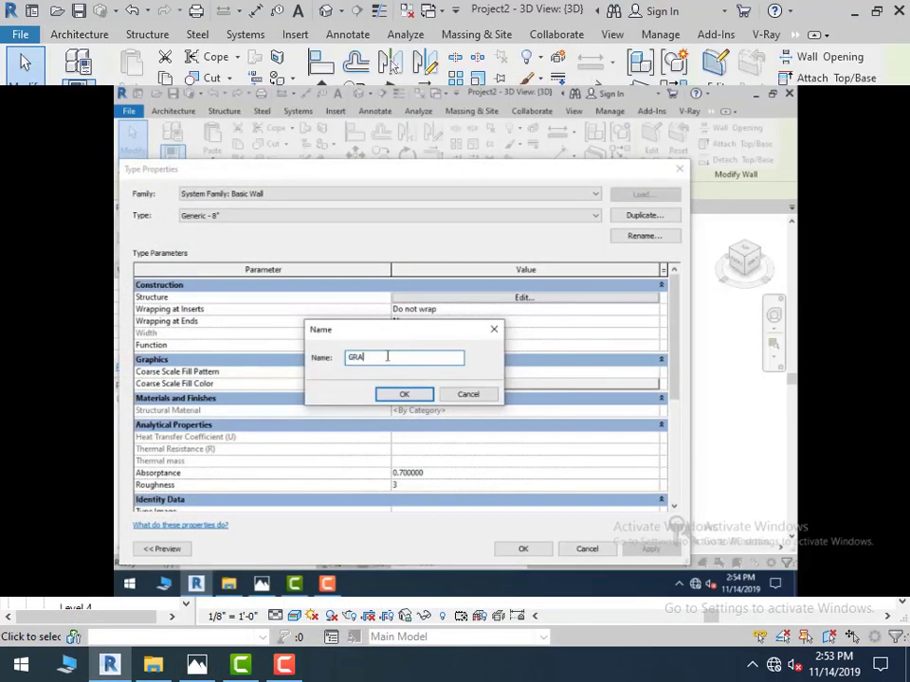
pyautogui.write('GRAY')
pyautogui.click(404, 394)
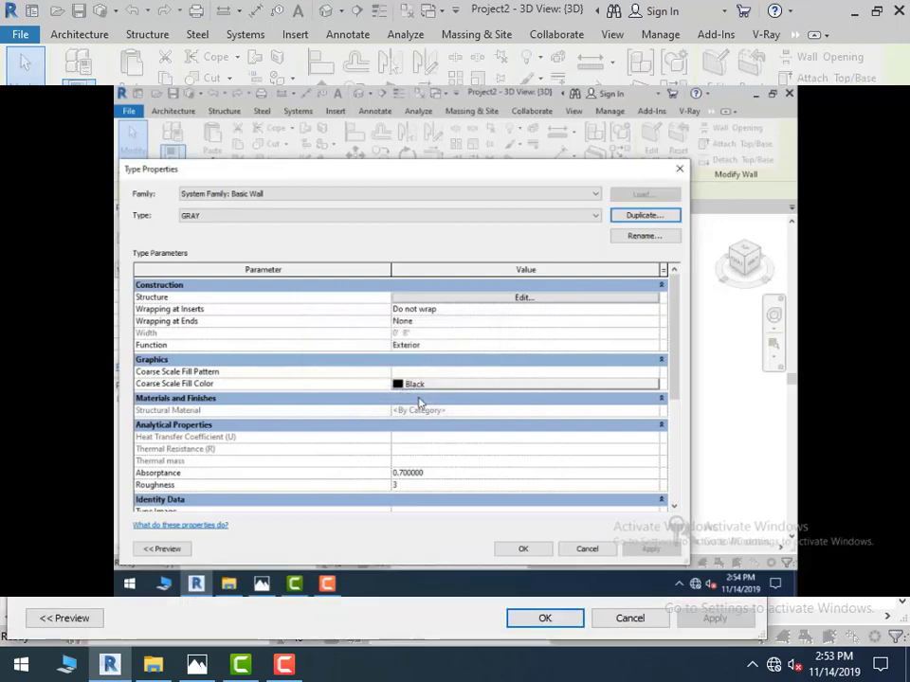
# Edit the GRAY wall type's structure and create a new material named GRAY for its 8" structure layer
pyautogui.click(524, 298)
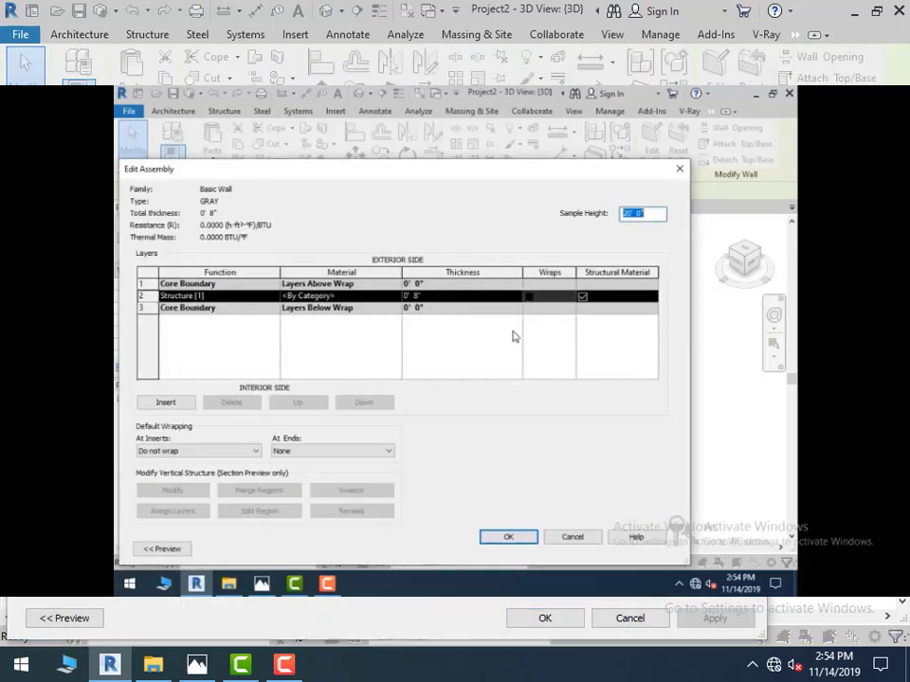
pyautogui.click(394, 296)
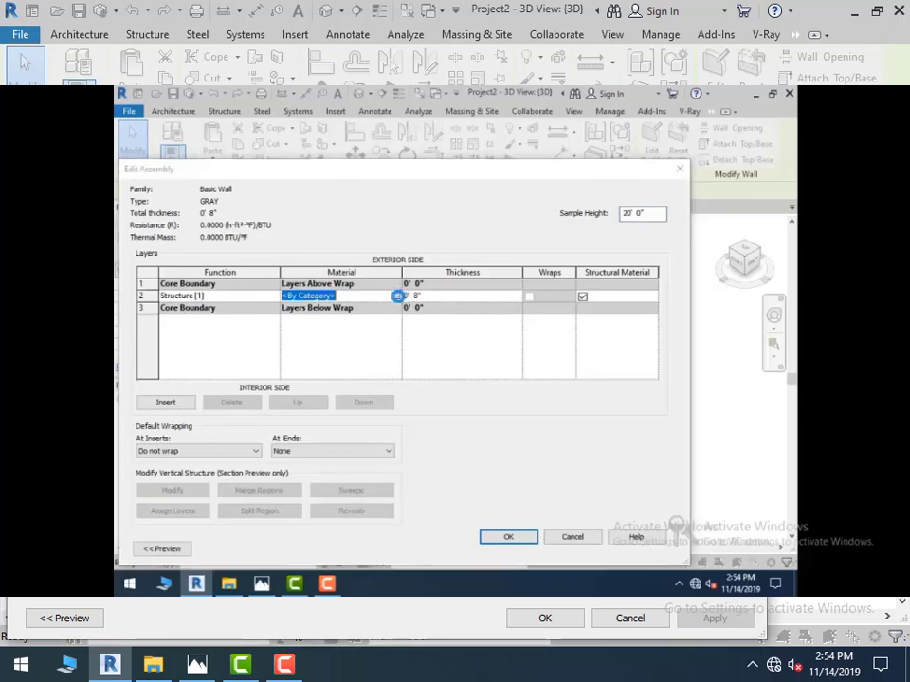
pyautogui.click(402, 296)
pyautogui.click(414, 474)
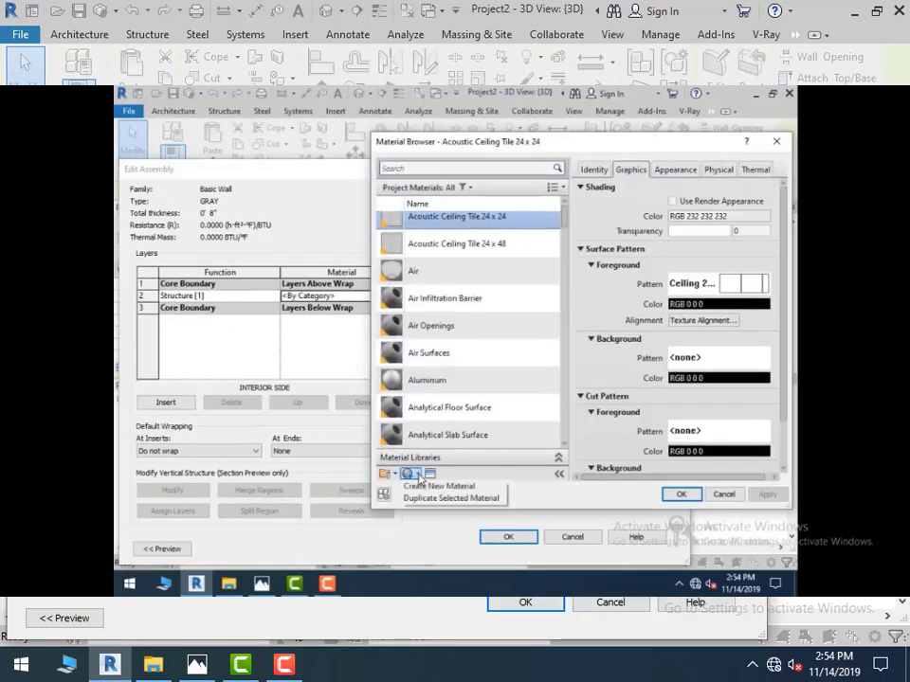
pyautogui.click(429, 488)
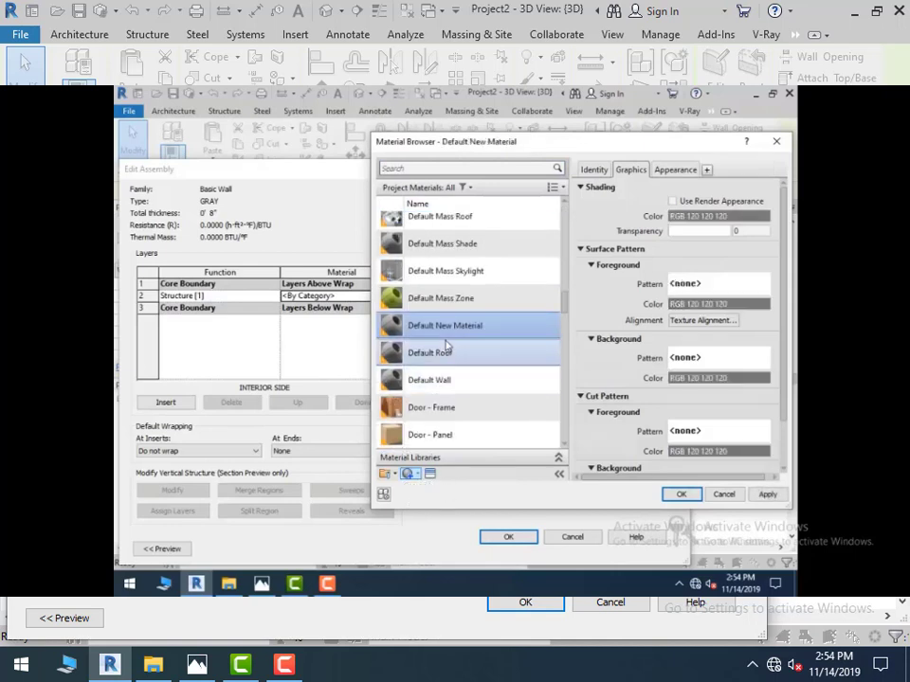
pyautogui.click(595, 171)
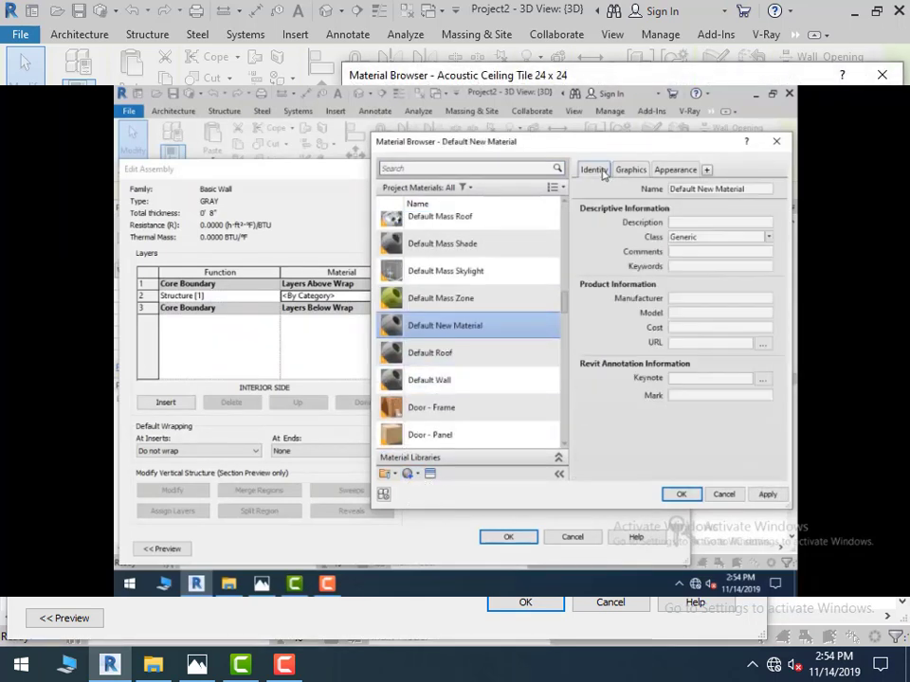
pyautogui.click(700, 188)
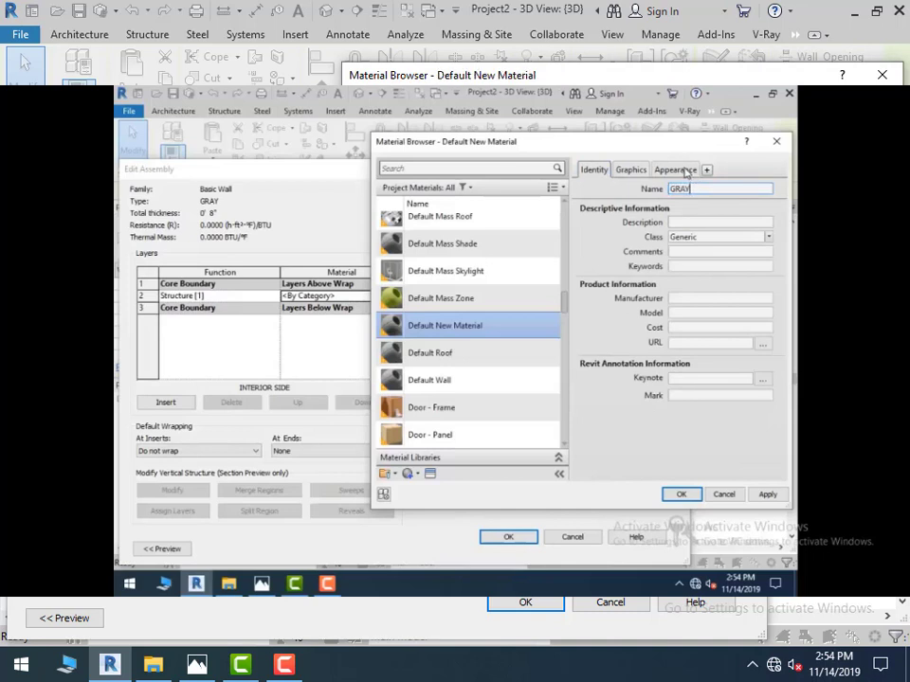
# Set gray.jpg from the tex folder as the GRAY material's appearance image and apply the material to the wall type
pyautogui.click(683, 171)
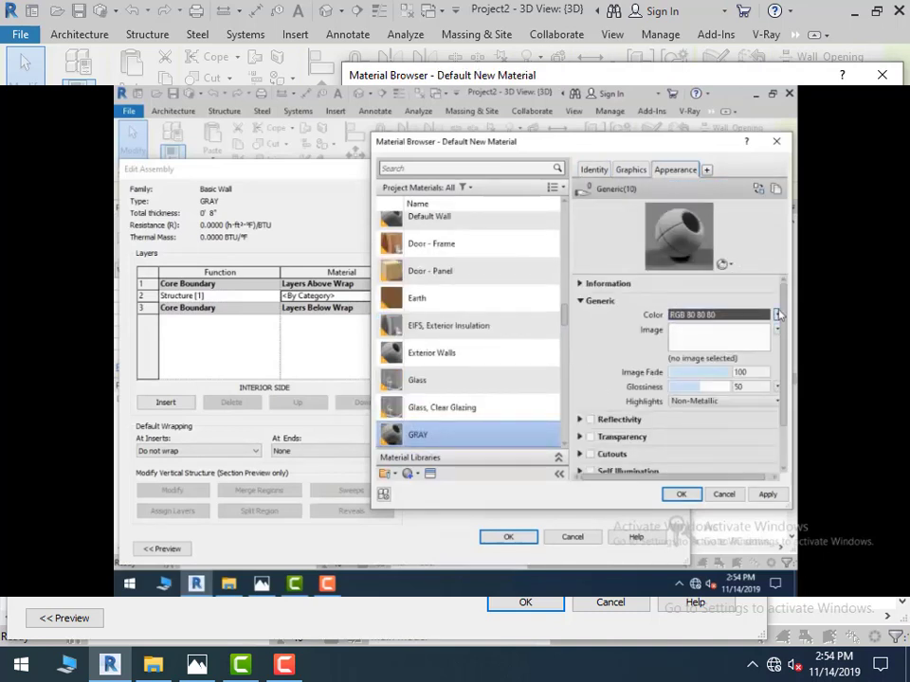
pyautogui.click(778, 313)
pyautogui.click(777, 330)
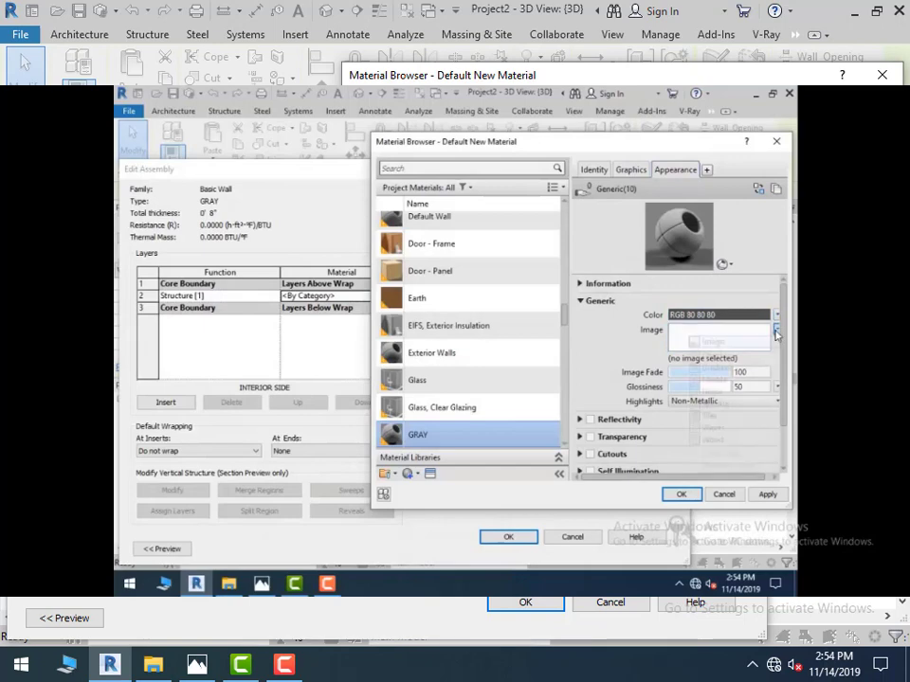
pyautogui.click(722, 341)
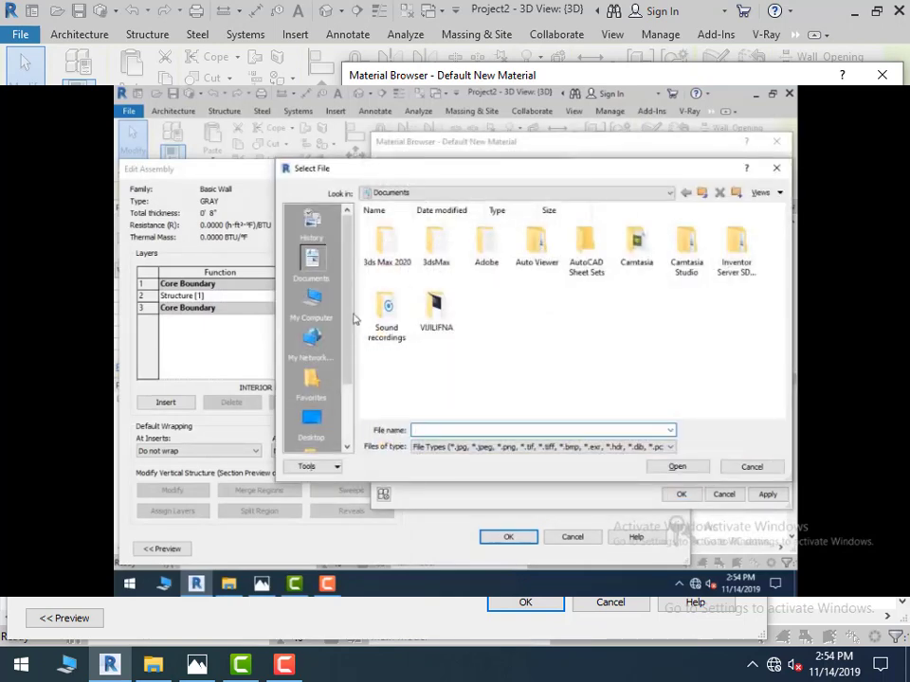
pyautogui.click(312, 421)
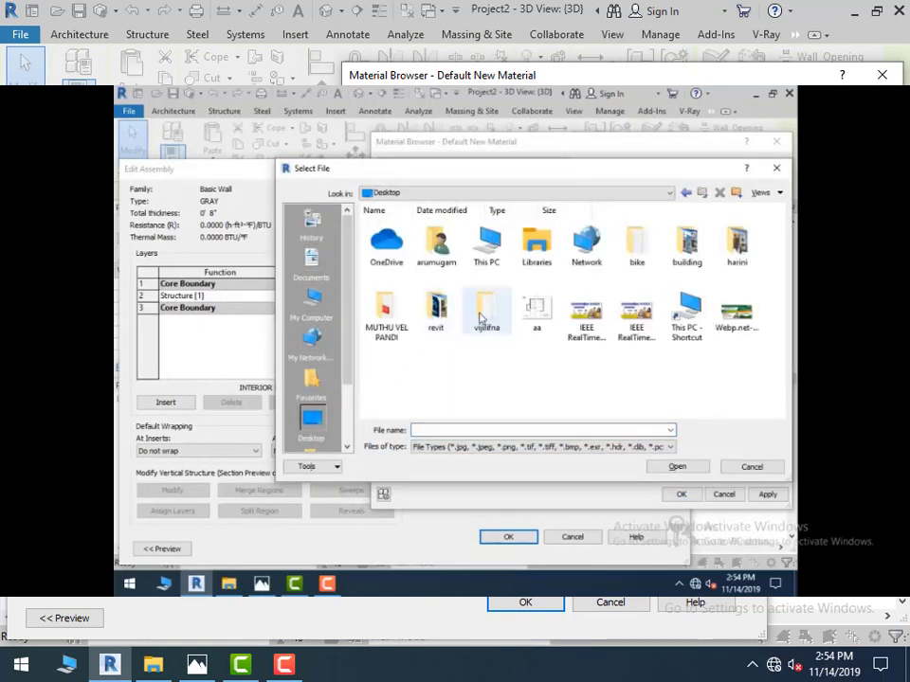
pyautogui.doubleClick(735, 245)
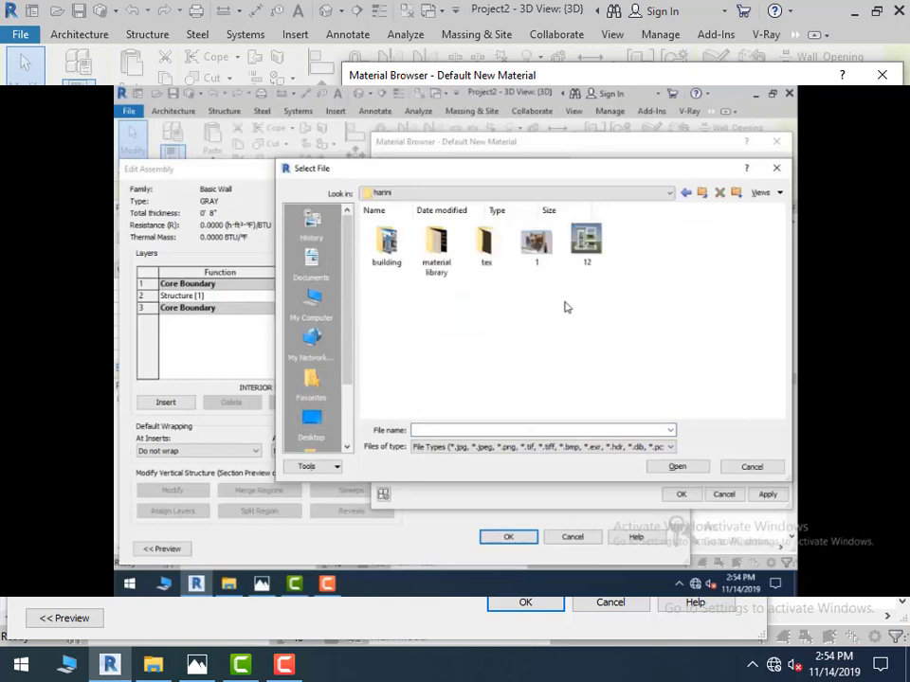
pyautogui.doubleClick(485, 257)
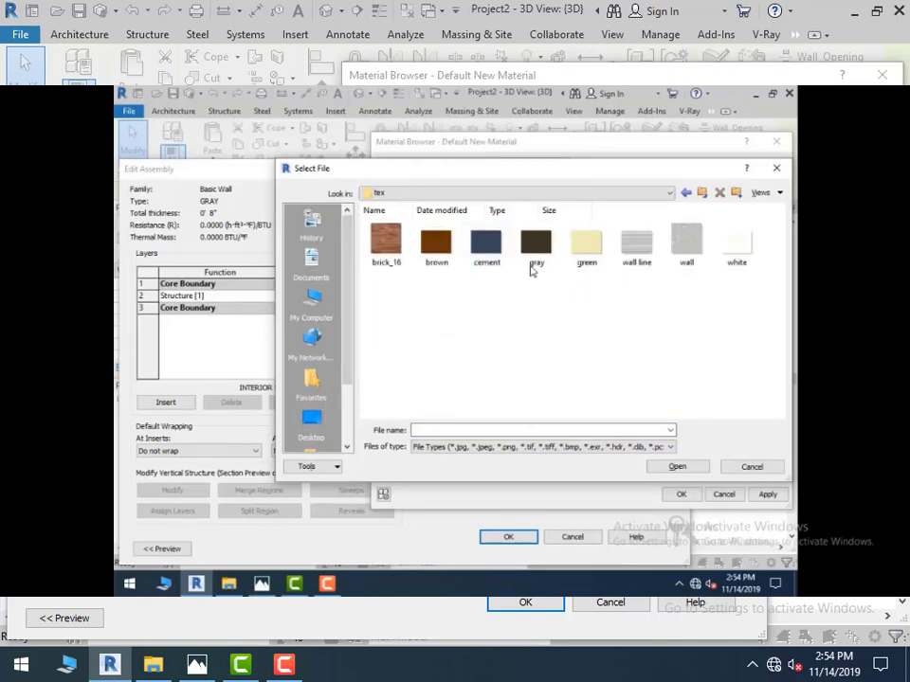
pyautogui.doubleClick(533, 248)
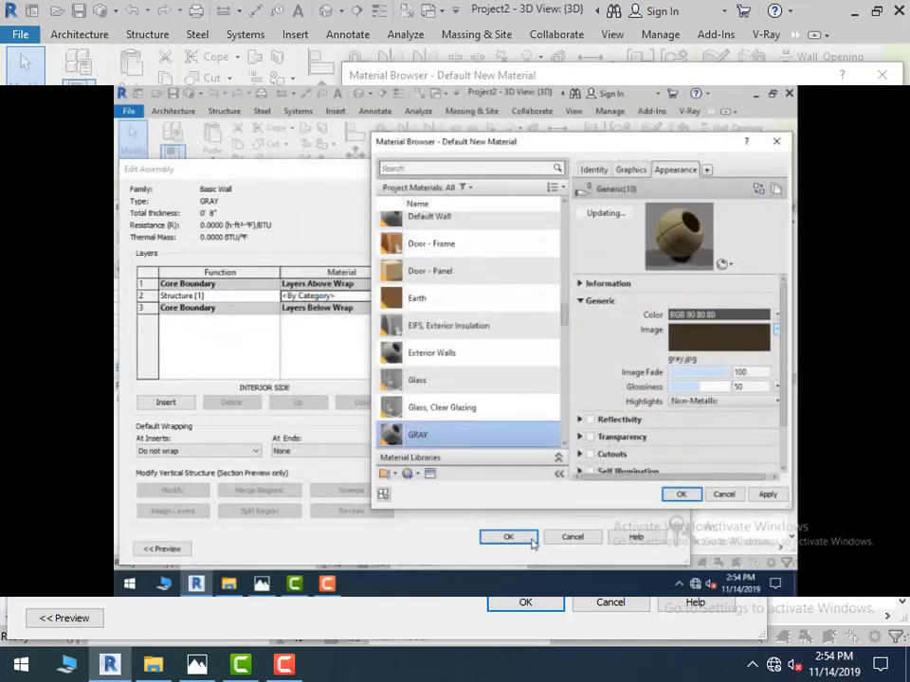
pyautogui.click(682, 493)
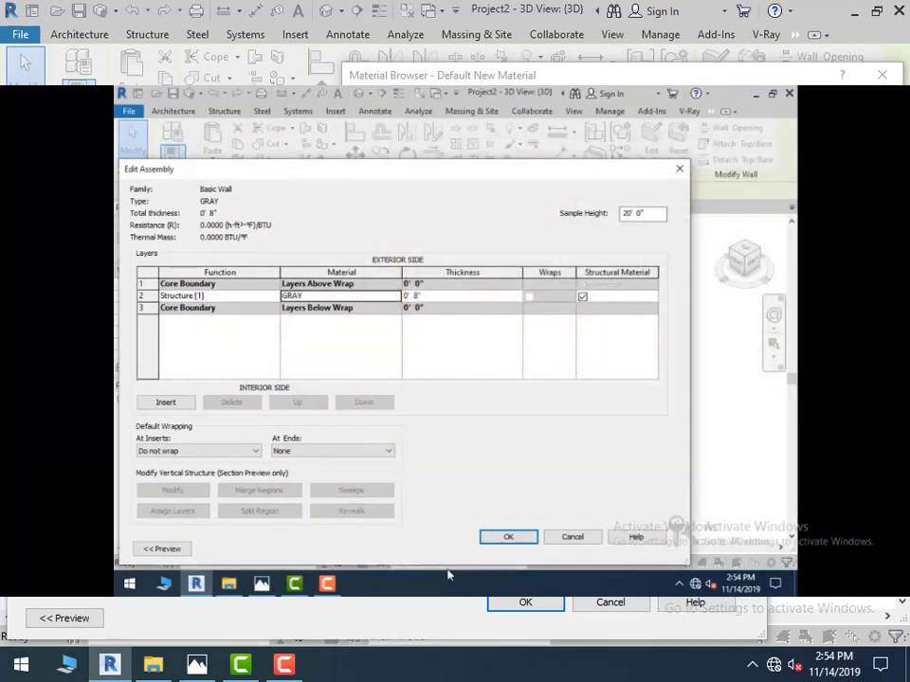
pyautogui.click(509, 537)
pyautogui.click(524, 550)
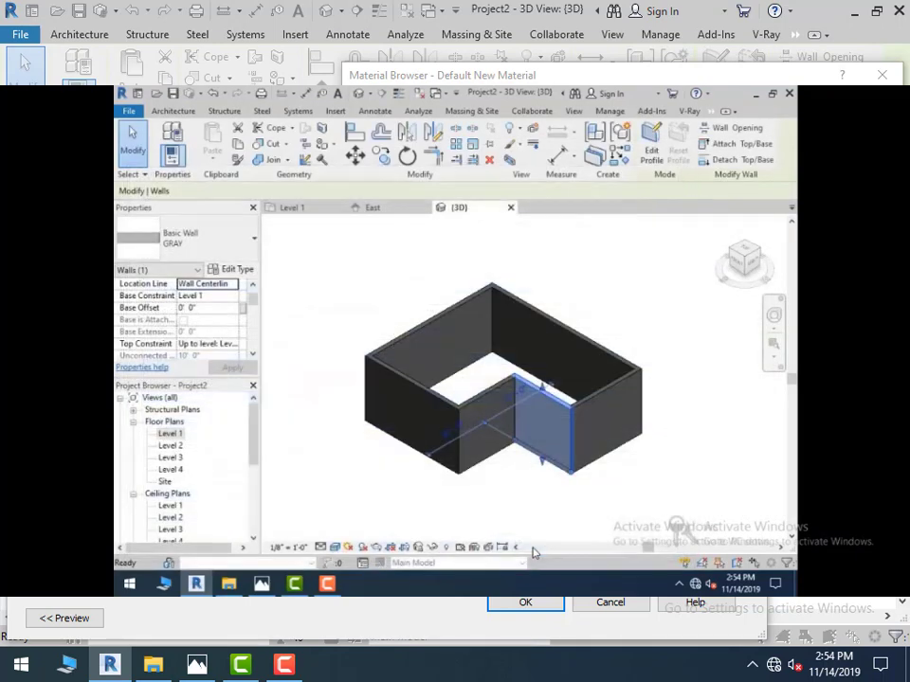
# Match the recessed wall's GRAY type onto the other walls, leaving out the 16' projecting front wall
pyautogui.click(566, 494)
pyautogui.scroll(5, 522, 468)
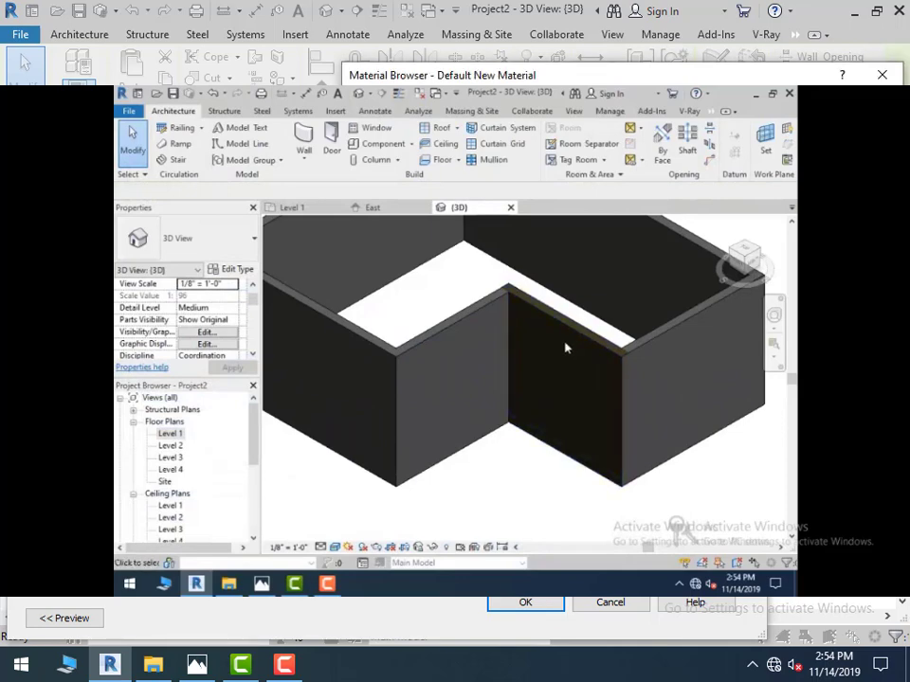
pyautogui.scroll(-3, 538, 385)
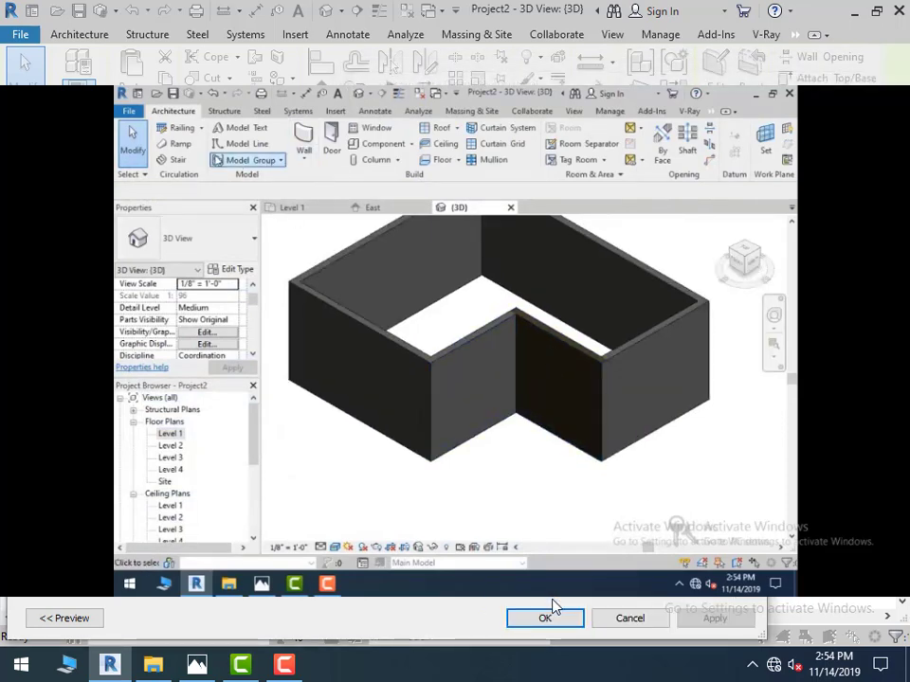
pyautogui.click(557, 616)
pyautogui.click(262, 585)
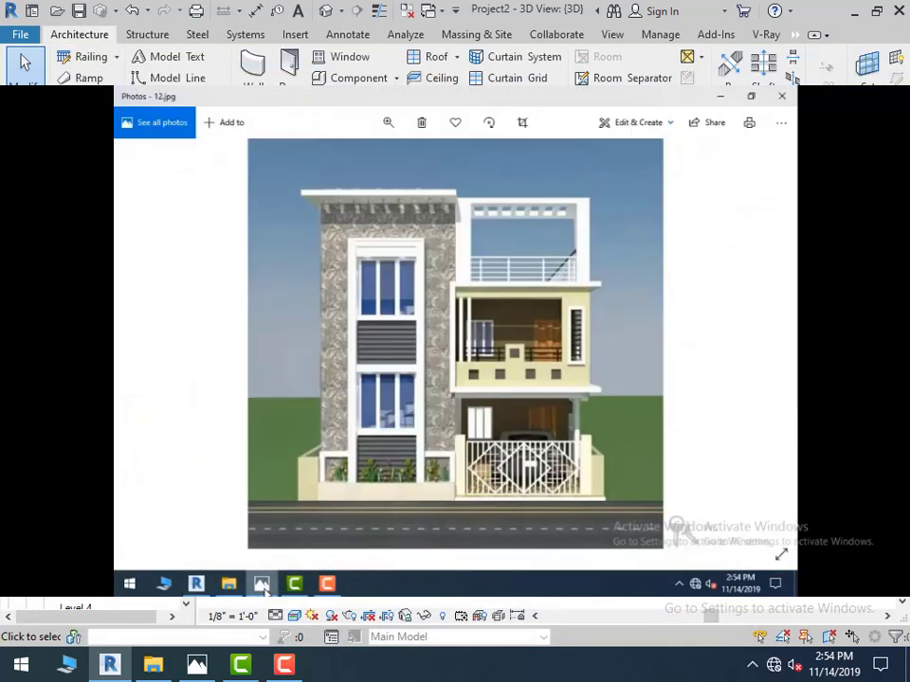
pyautogui.click(261, 585)
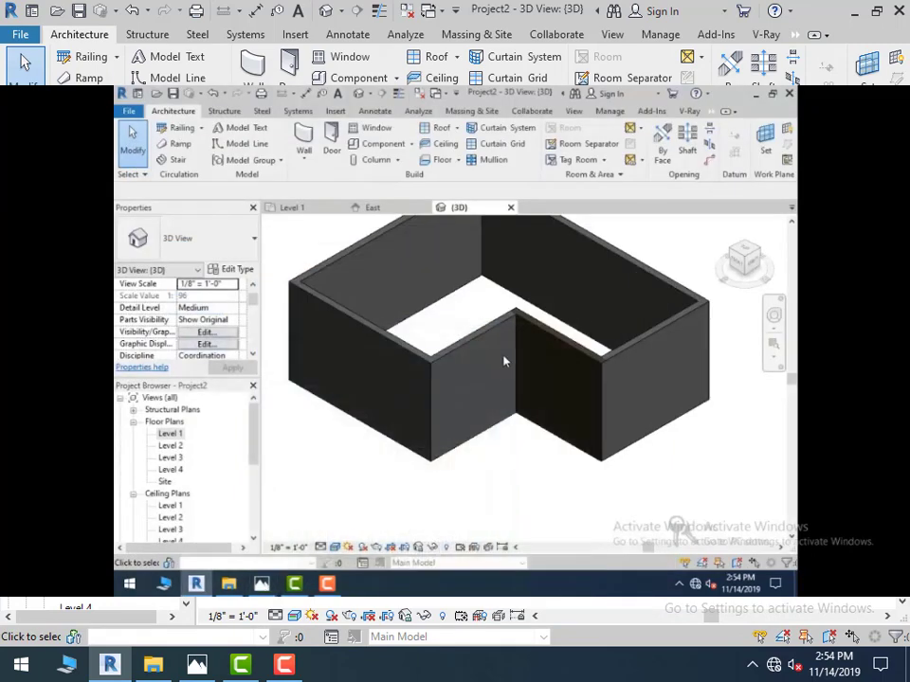
pyautogui.click(559, 338)
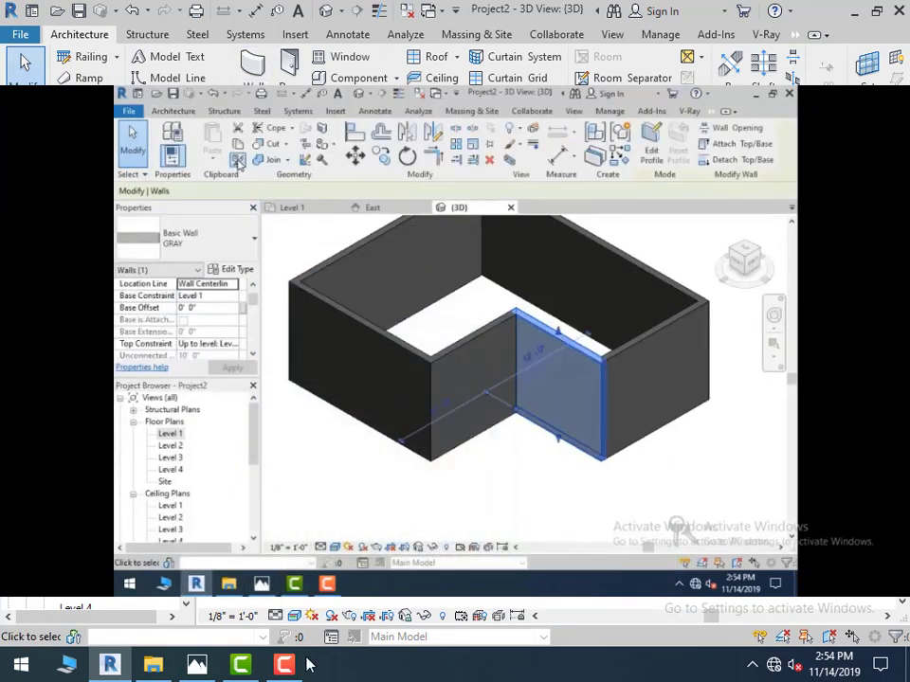
pyautogui.click(197, 665)
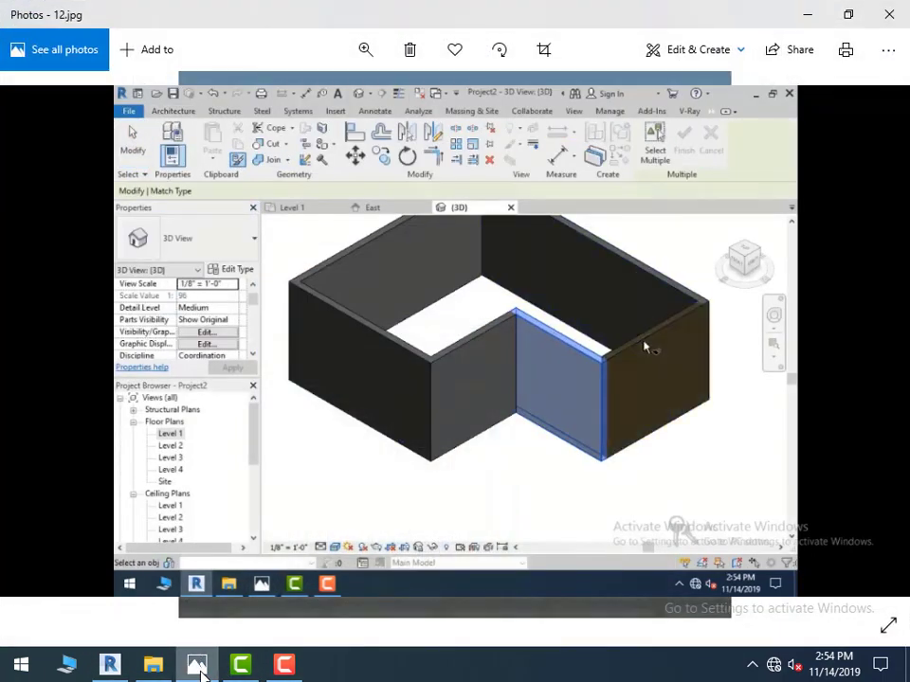
pyautogui.click(197, 665)
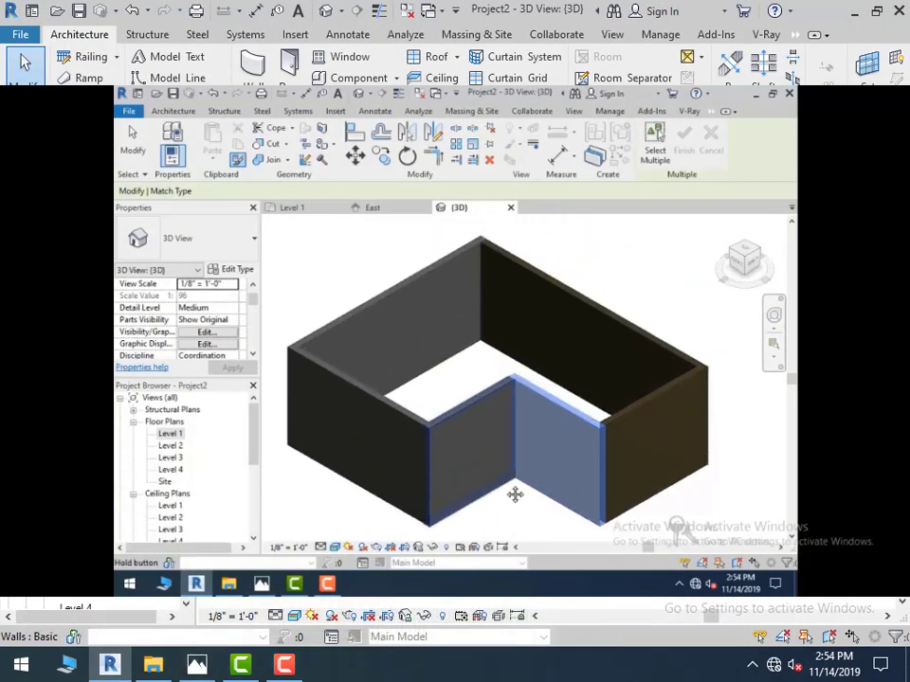
pyautogui.click(422, 282)
pyautogui.click(478, 398)
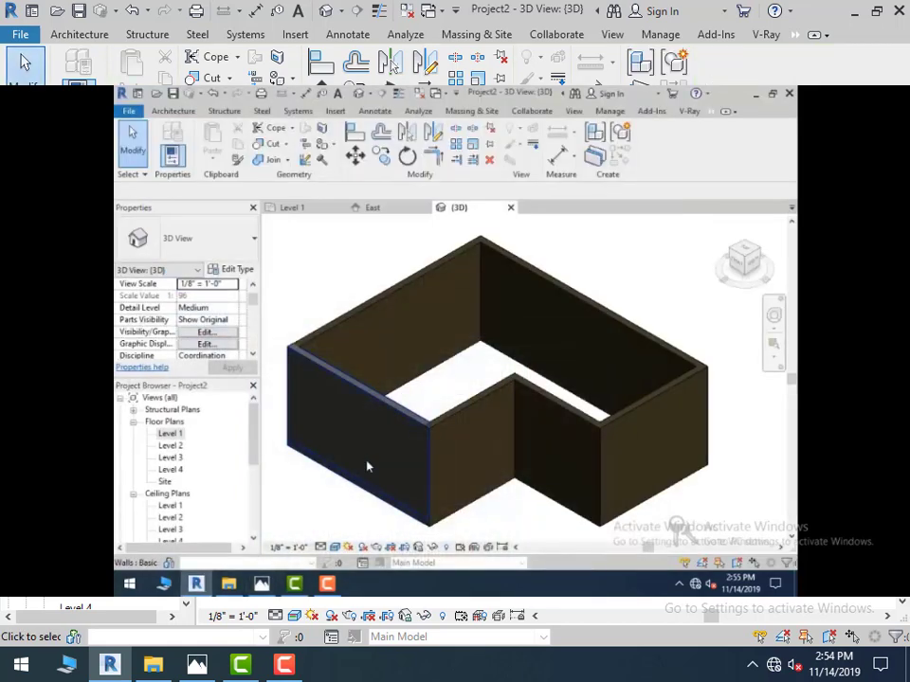
# Duplicate the projecting front wall's type as TEX and assign a new TEX material to its structure layer
pyautogui.click(198, 666)
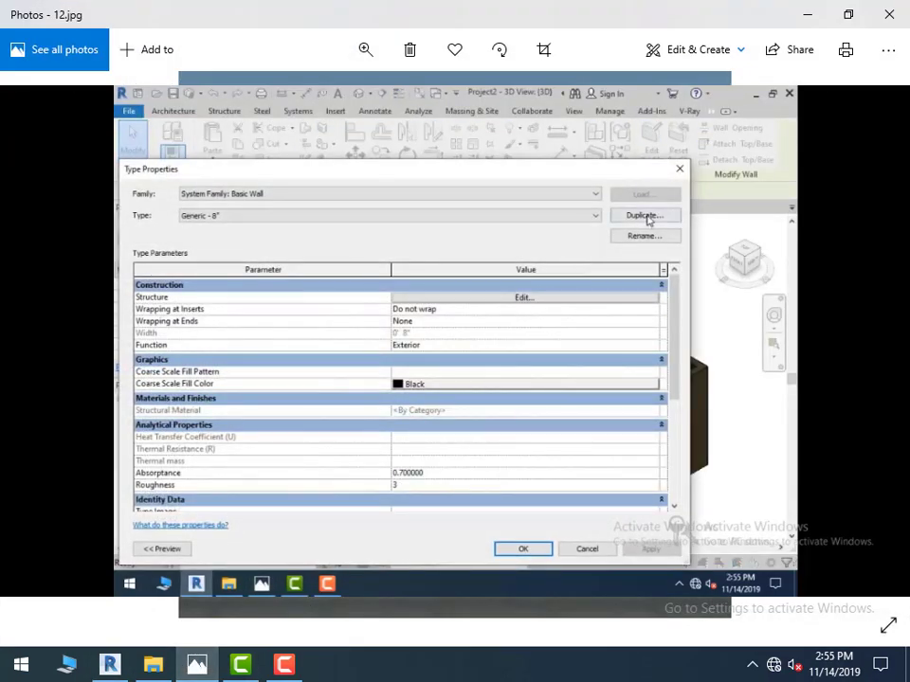
pyautogui.click(197, 666)
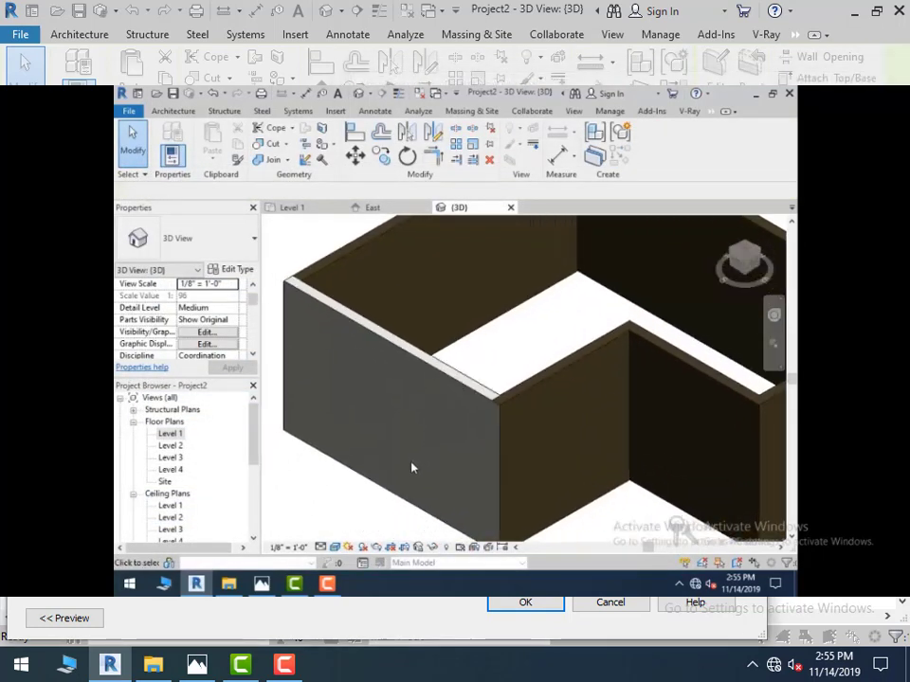
pyautogui.click(526, 603)
pyautogui.click(543, 618)
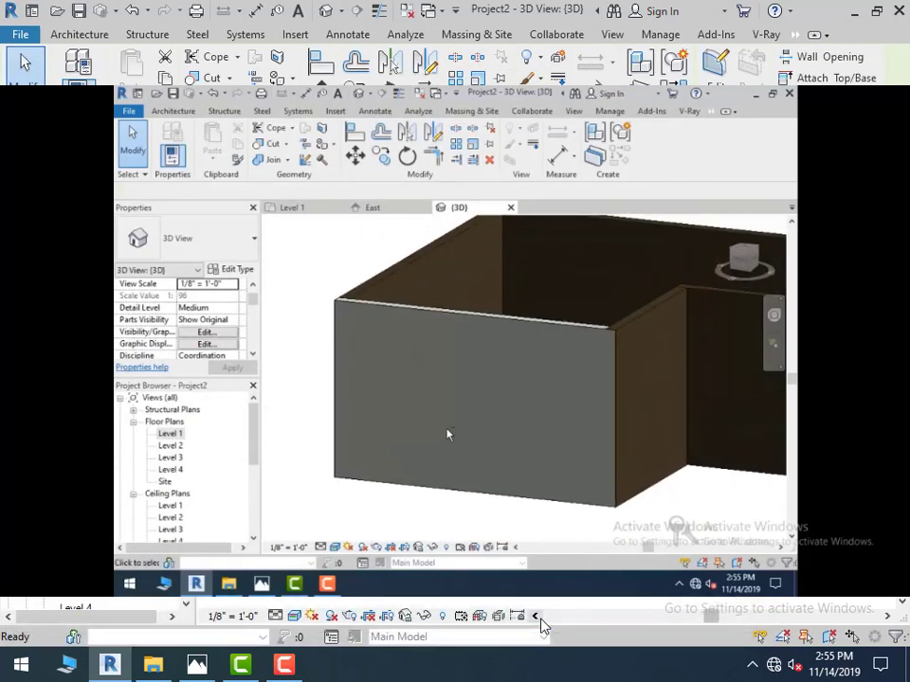
# Open the TEX material of the projecting front wall's 8" structure layer for editing
pyautogui.scroll(-4, 478, 397)
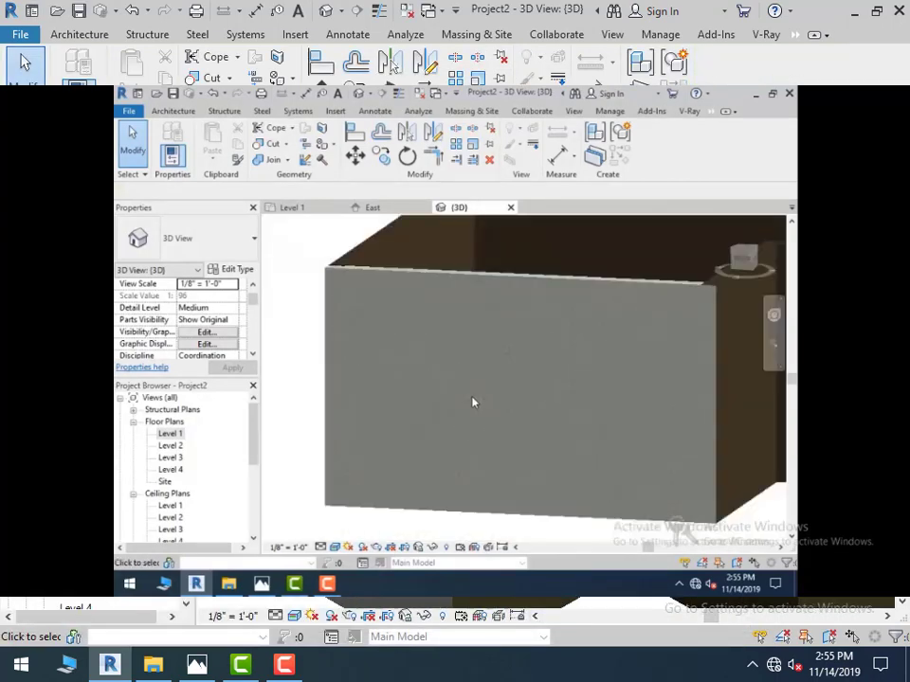
pyautogui.click(514, 276)
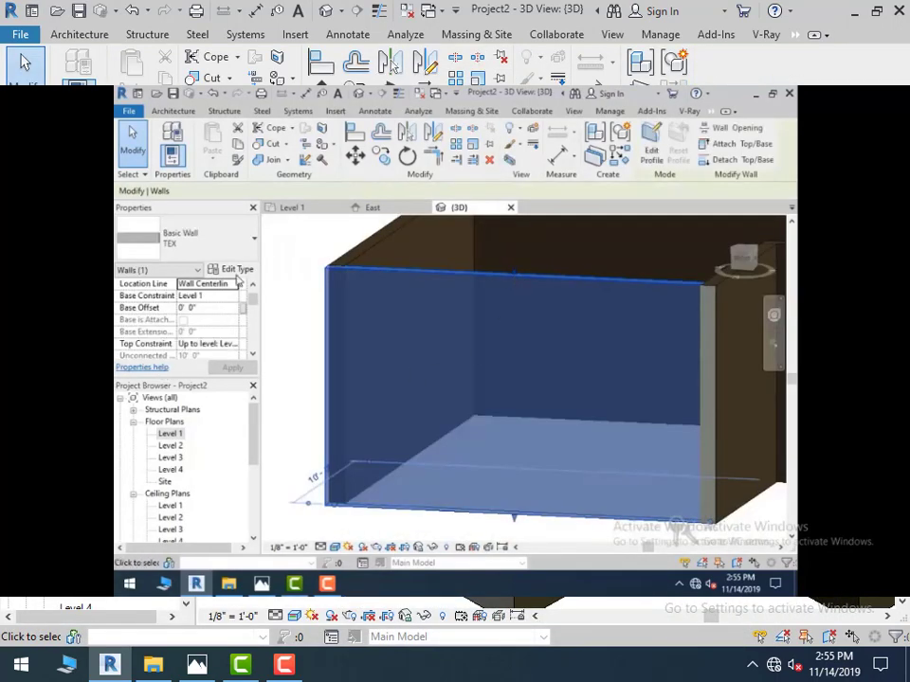
pyautogui.click(232, 270)
pyautogui.click(533, 300)
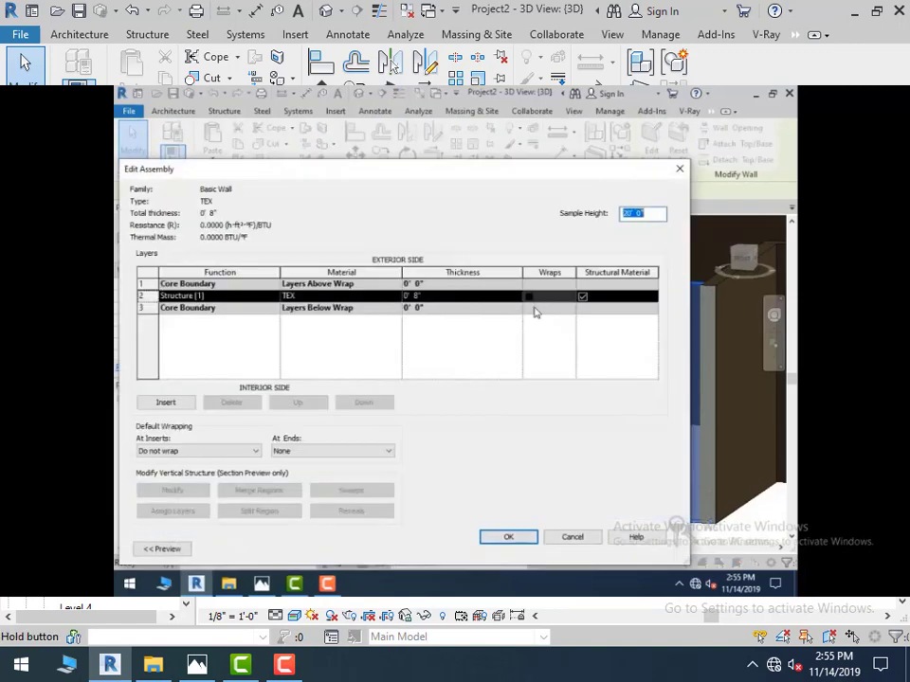
pyautogui.click(397, 297)
pyautogui.click(392, 298)
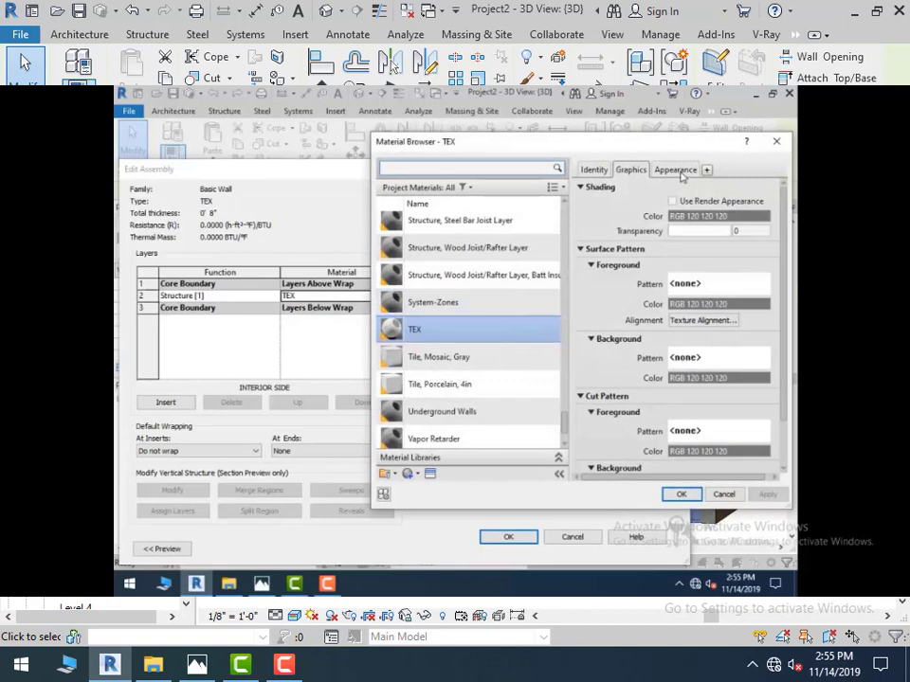
# Set the sample size of the TEX material's wall.jpg texture to 101'-0" and apply it to the wall type
pyautogui.click(679, 170)
pyautogui.click(776, 329)
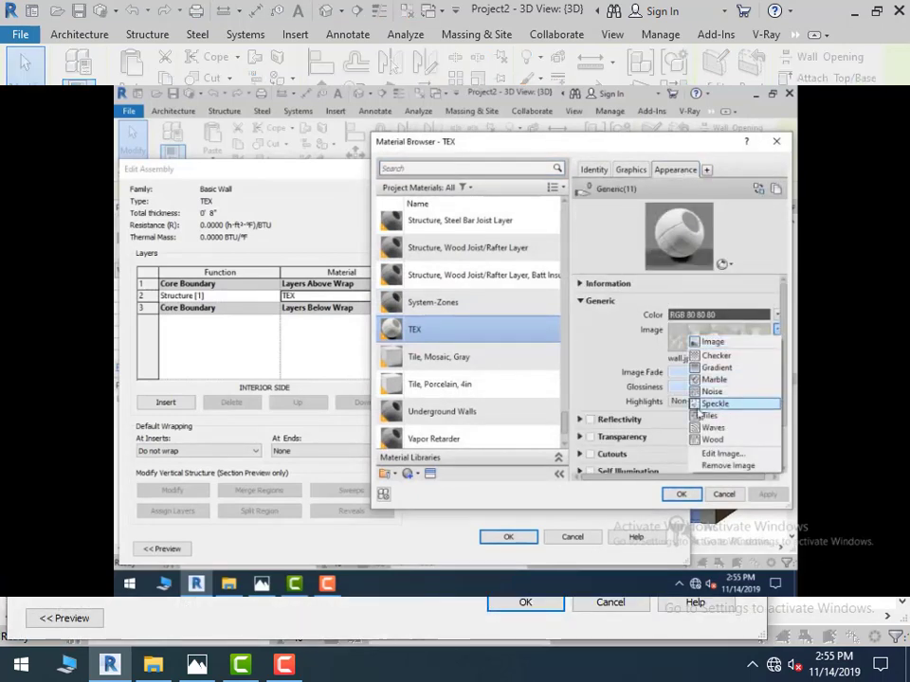
pyautogui.click(602, 342)
pyautogui.click(776, 329)
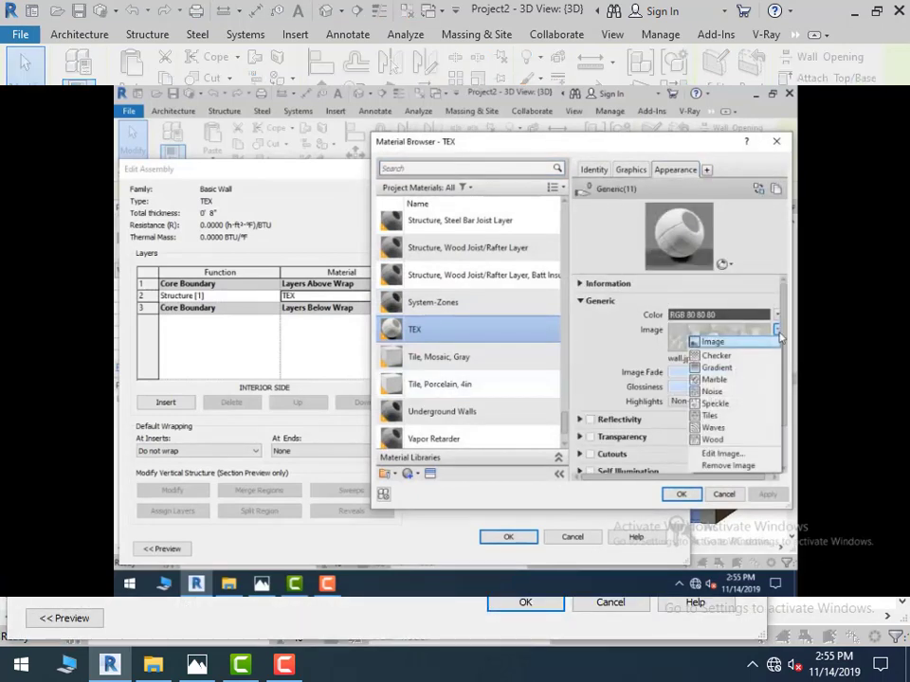
pyautogui.click(729, 457)
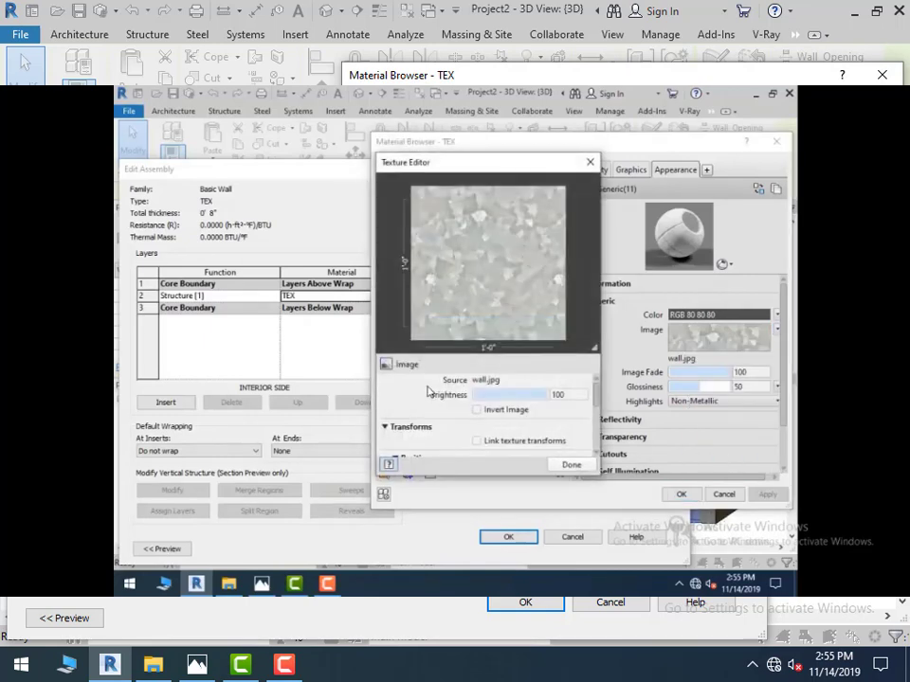
pyautogui.scroll(-5, 489, 432)
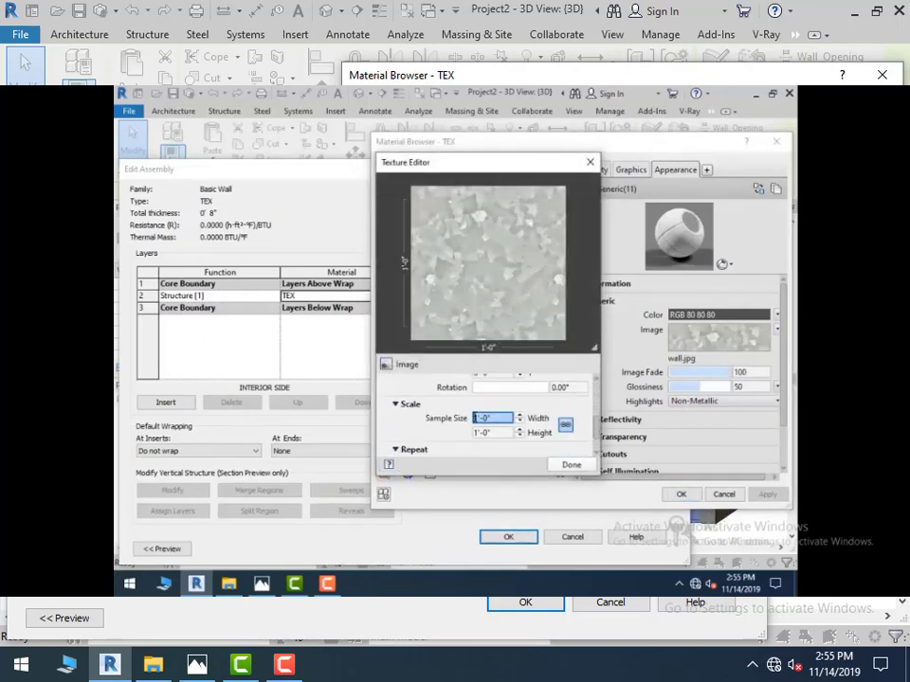
pyautogui.write('101')
pyautogui.click(507, 432)
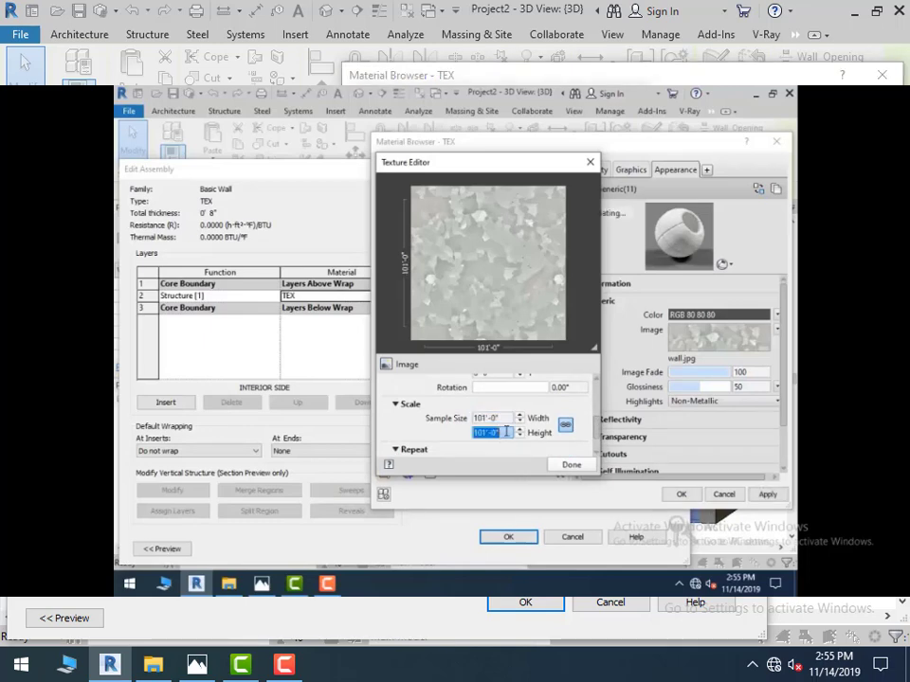
pyautogui.click(571, 464)
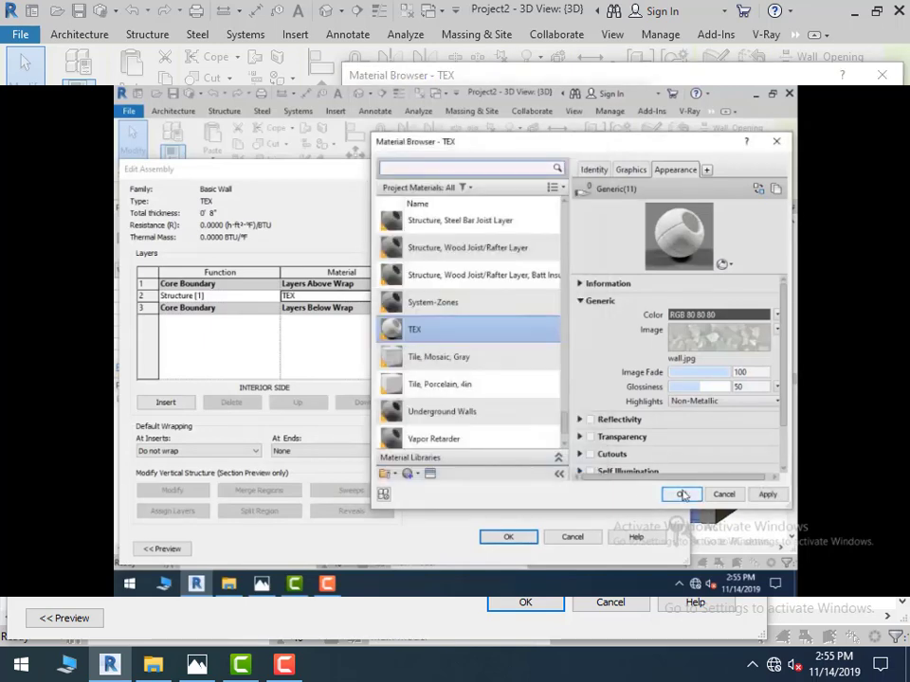
pyautogui.click(680, 494)
pyautogui.click(506, 538)
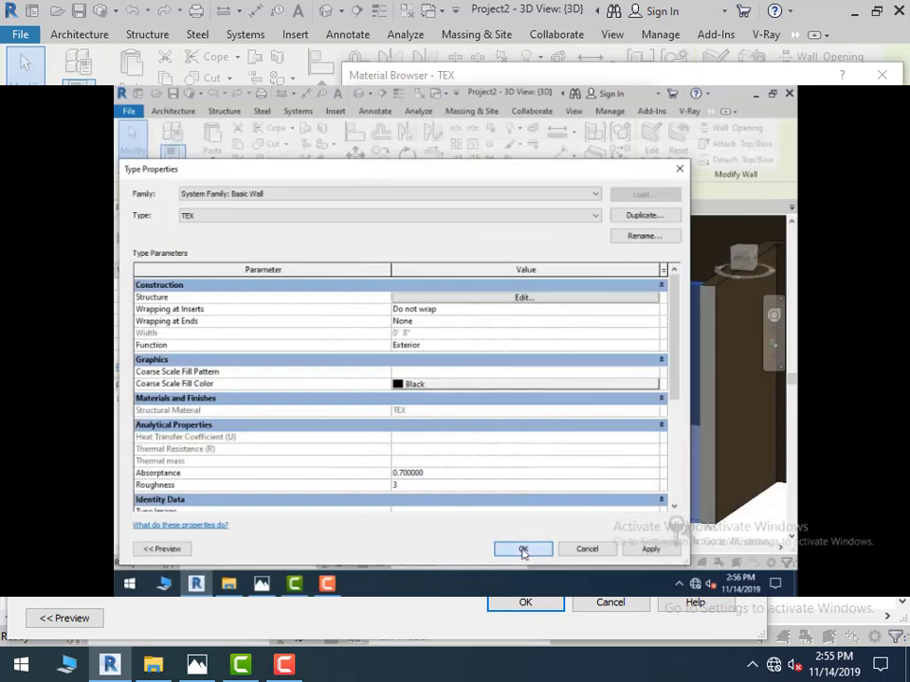
pyautogui.click(522, 550)
# Examine the textured front wall from several angles and compare it with the reference image 12.jpg
pyautogui.click(304, 297)
pyautogui.scroll(-1, 361, 466)
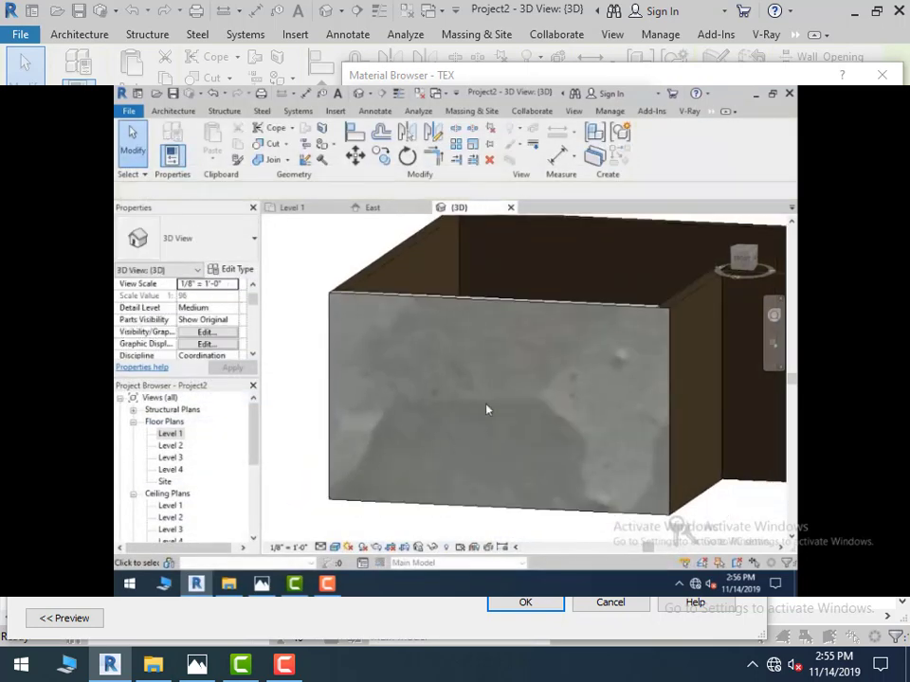
pyautogui.moveTo(438, 421); pyautogui.dragTo(321, 448, button='middle')
pyautogui.scroll(-3, 424, 455)
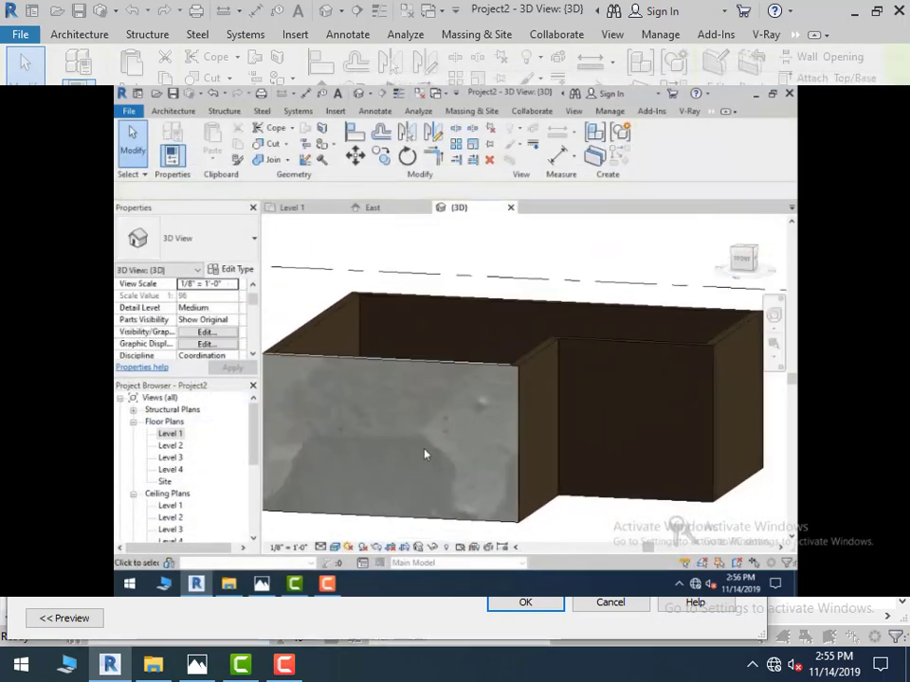
pyautogui.keyDown('shift'); pyautogui.moveTo(407, 446); pyautogui.dragTo(449, 481, button='middle'); pyautogui.keyUp('shift')
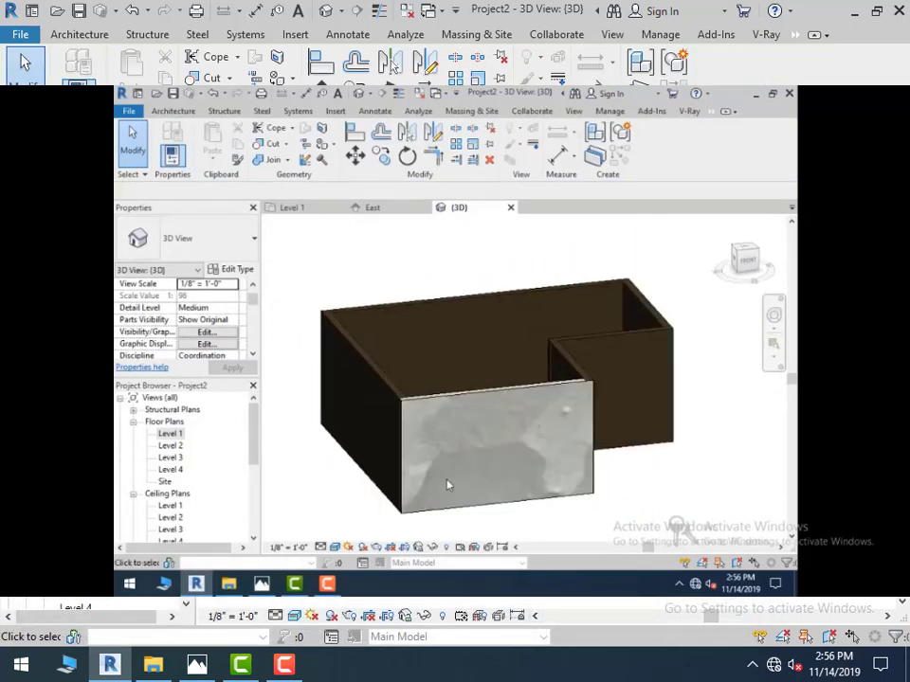
pyautogui.click(265, 584)
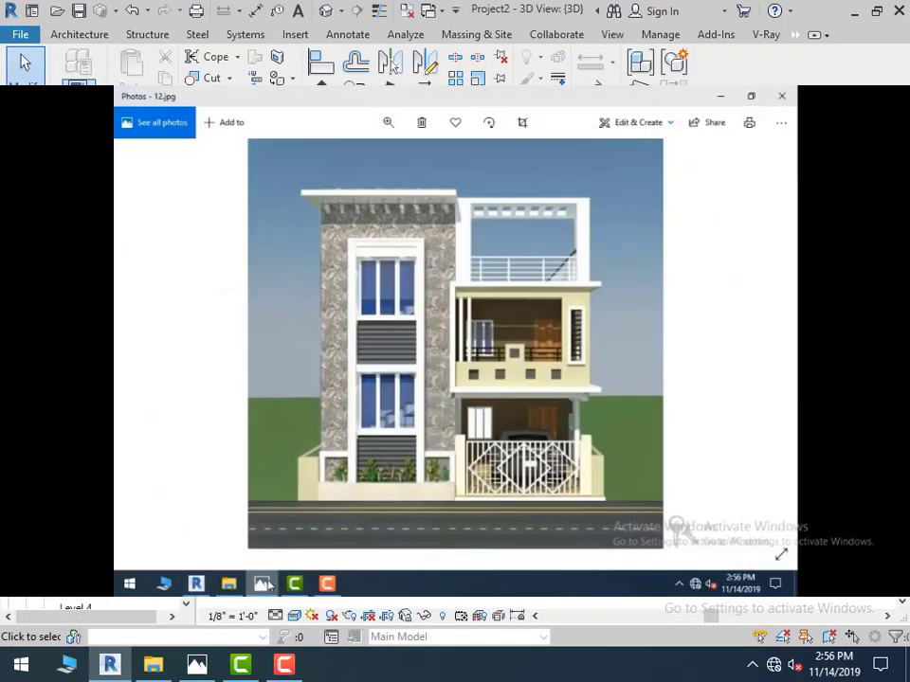
pyautogui.click(265, 585)
# Reopen the structure of the projecting front wall's TEX type and bring up its layer material
pyautogui.click(463, 400)
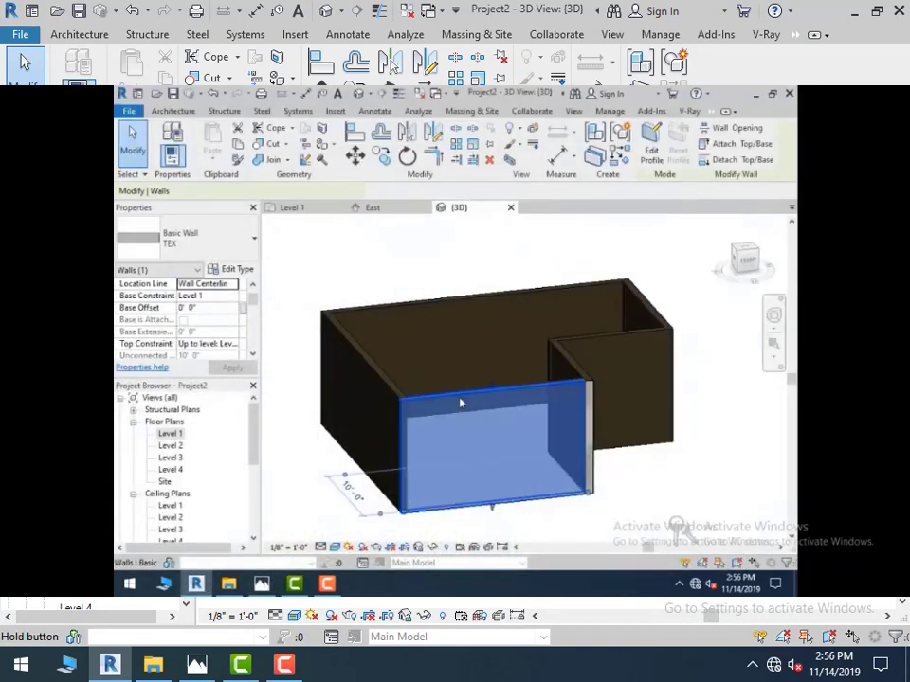
pyautogui.click(235, 269)
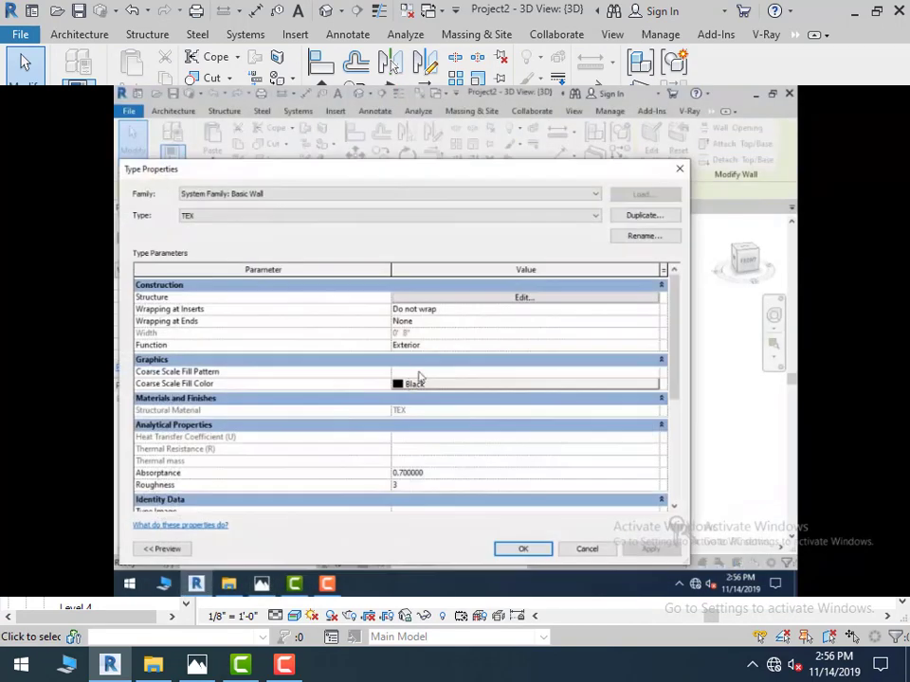
pyautogui.click(547, 301)
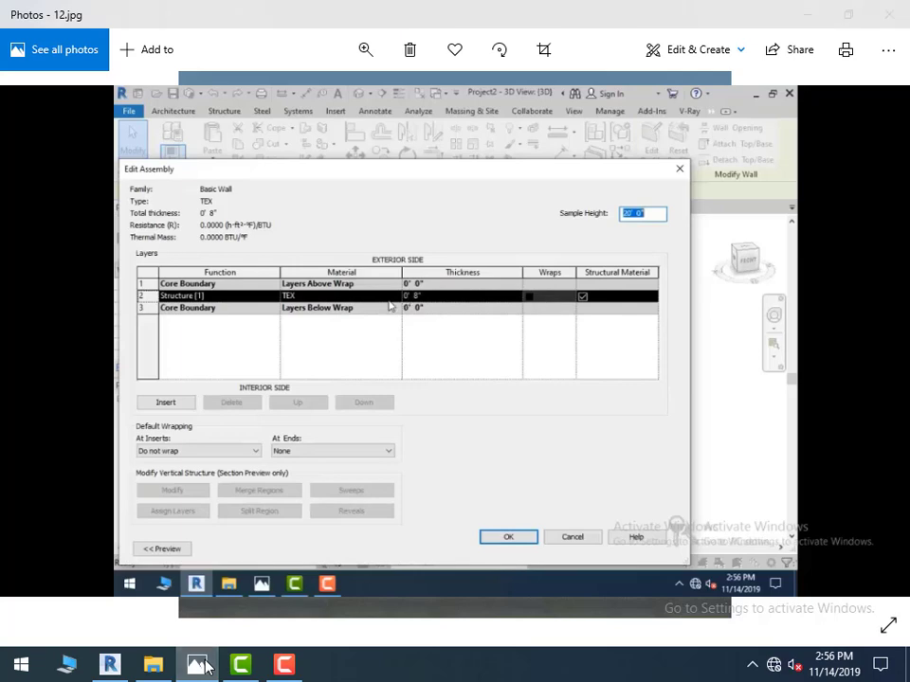
pyautogui.click(198, 667)
pyautogui.click(327, 296)
pyautogui.click(395, 296)
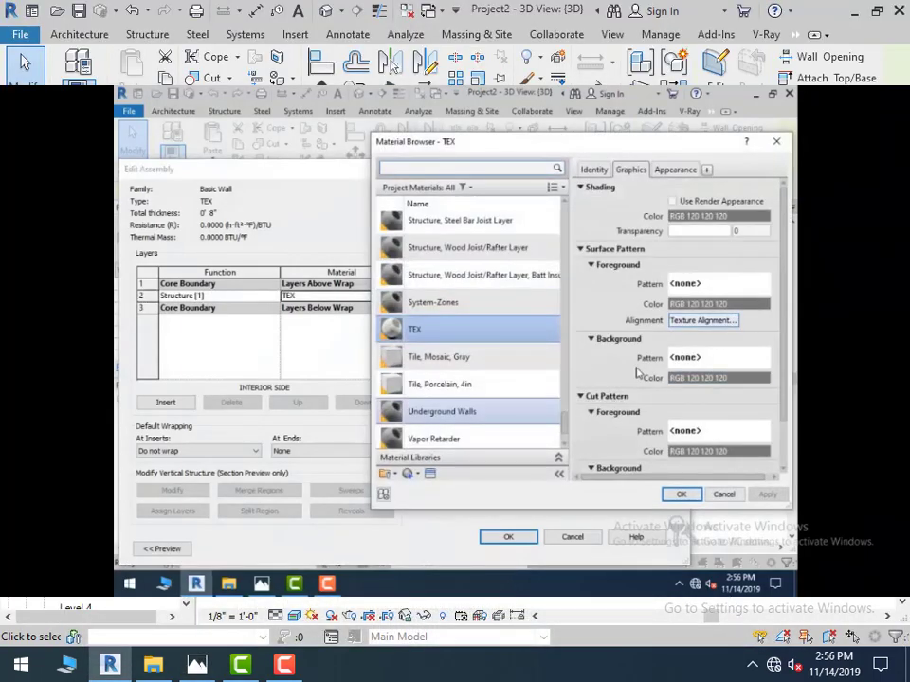
# Set the wall.jpg texture's sample size to 4'-7" in the TEX material's appearance and apply it to the wall type
pyautogui.click(666, 170)
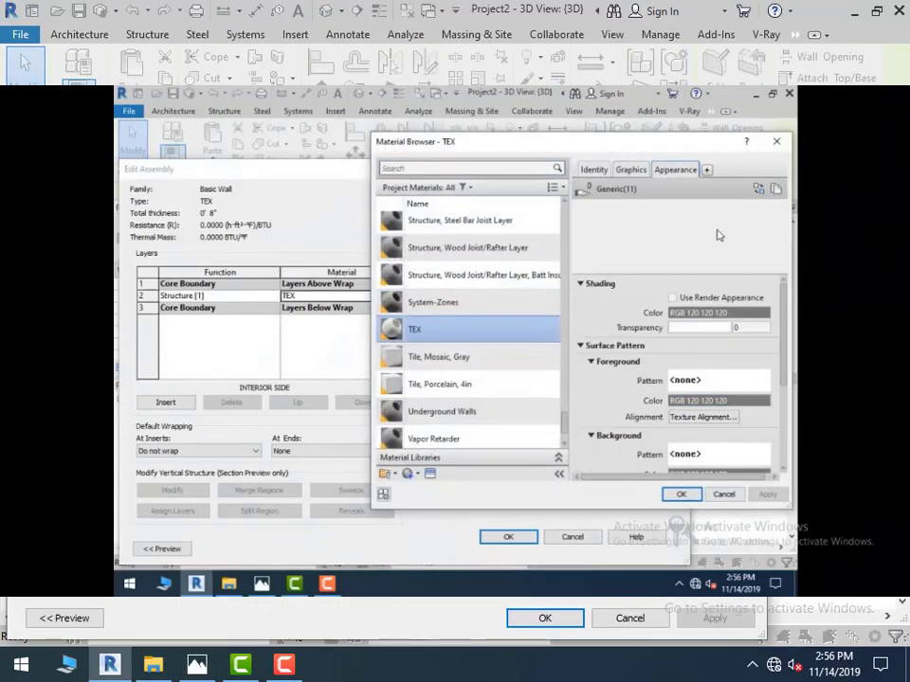
pyautogui.click(777, 329)
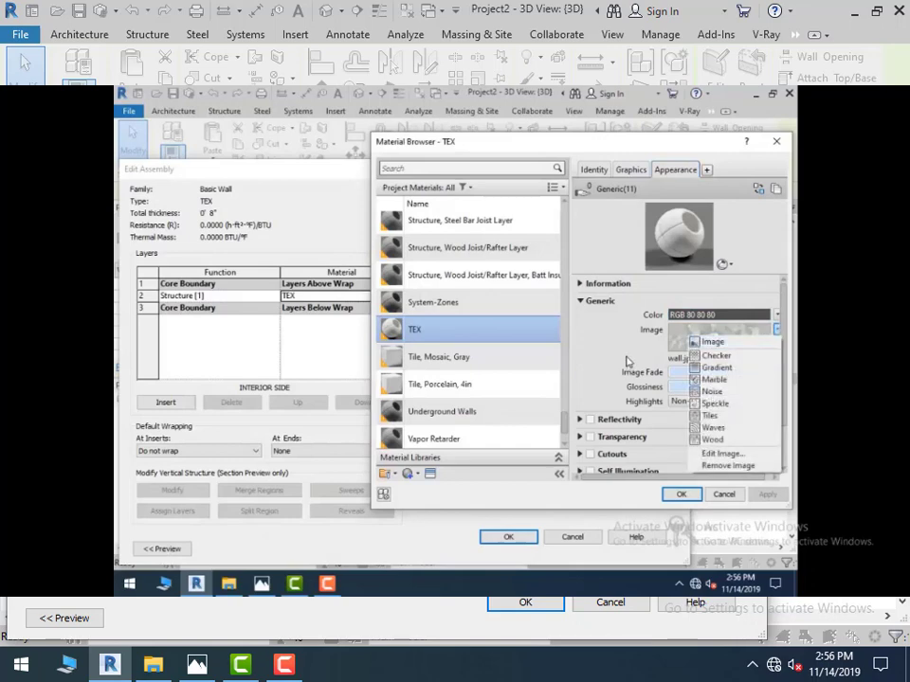
pyautogui.click(739, 455)
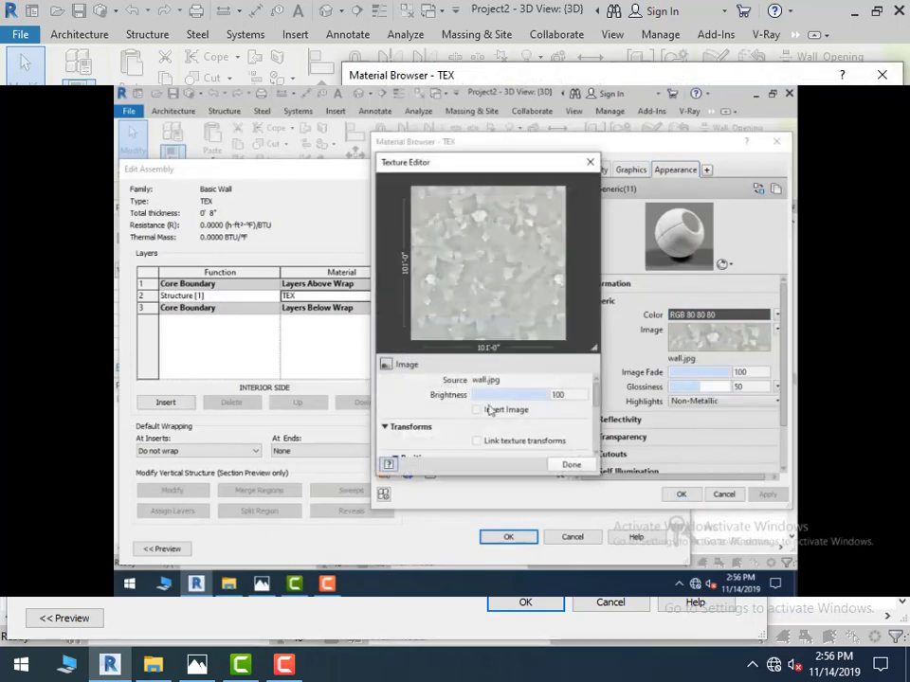
pyautogui.scroll(-5, 597, 402)
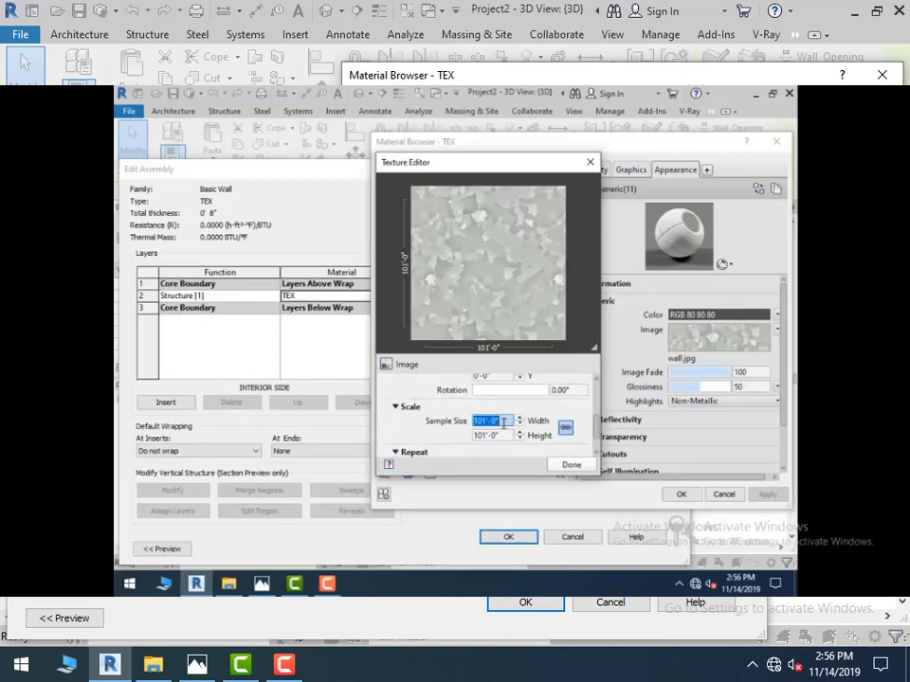
pyautogui.write("4'7")
pyautogui.press('Tab')
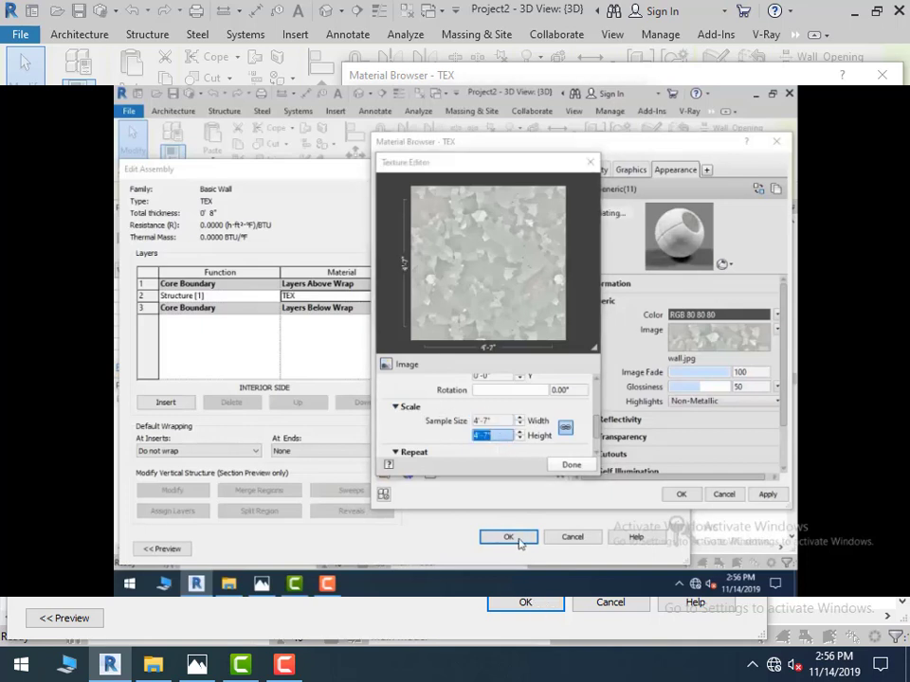
pyautogui.click(572, 465)
pyautogui.click(683, 495)
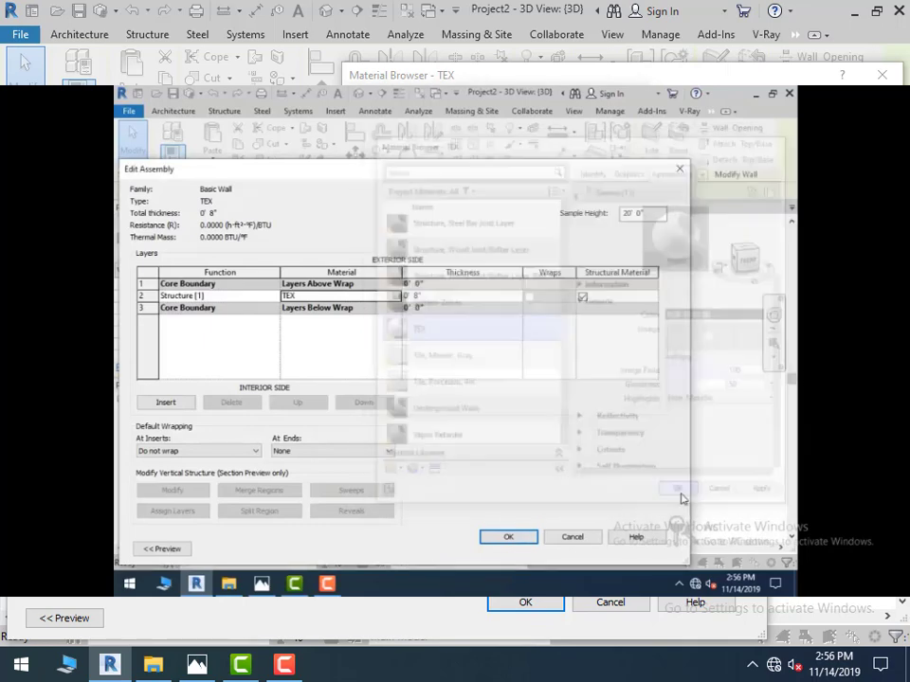
pyautogui.click(509, 538)
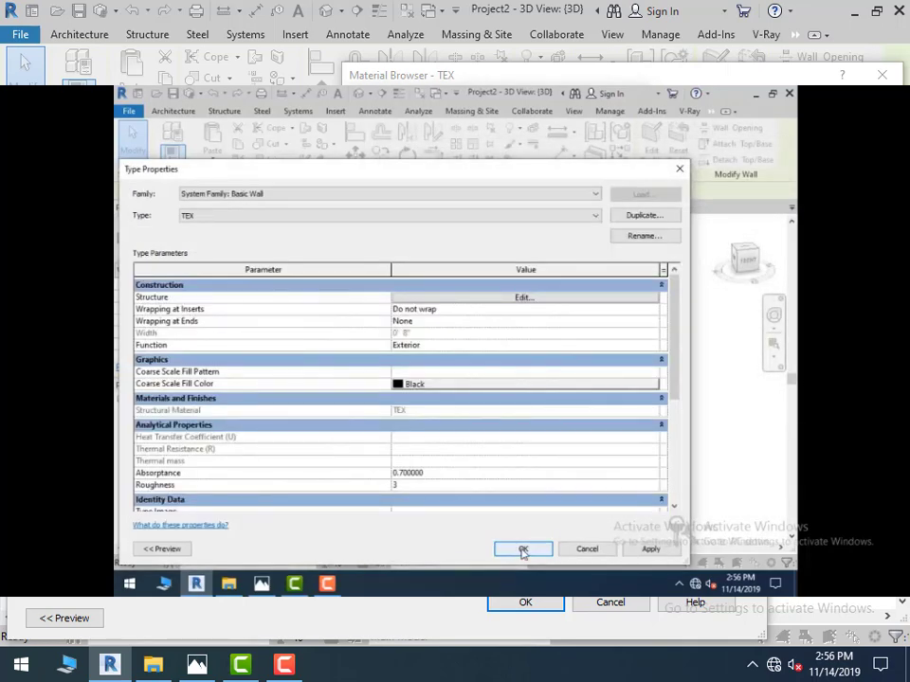
pyautogui.click(522, 549)
pyautogui.click(648, 507)
# Review the retextured front wall in 3D, open the Level 1 floor plan and consult the reference image
pyautogui.scroll(1, 553, 527)
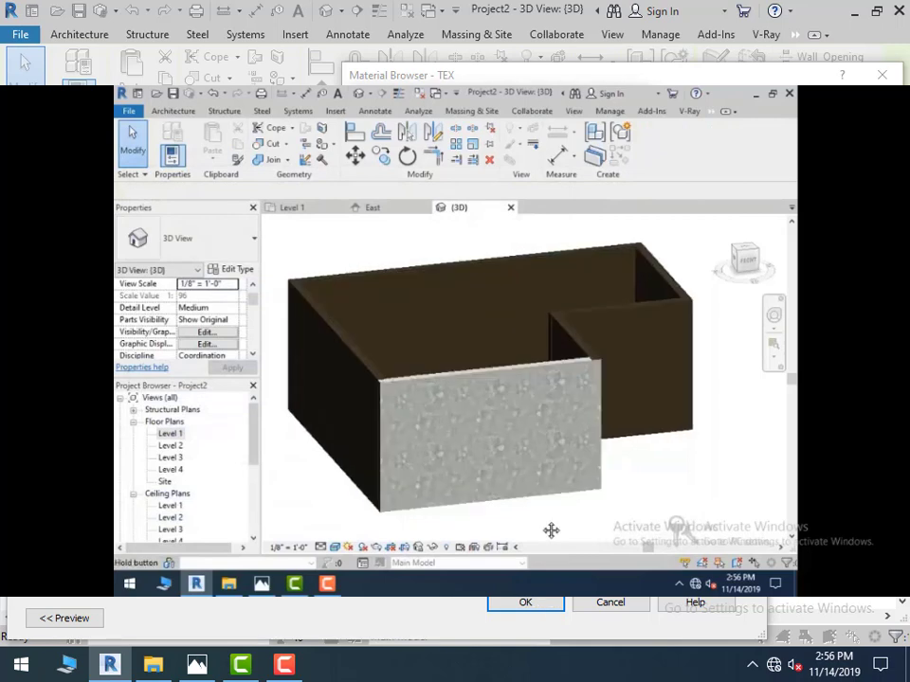
pyautogui.keyDown('shift'); pyautogui.moveTo(555, 503); pyautogui.dragTo(535, 471, button='middle'); pyautogui.keyUp('shift')
pyautogui.click(540, 608)
pyautogui.click(546, 618)
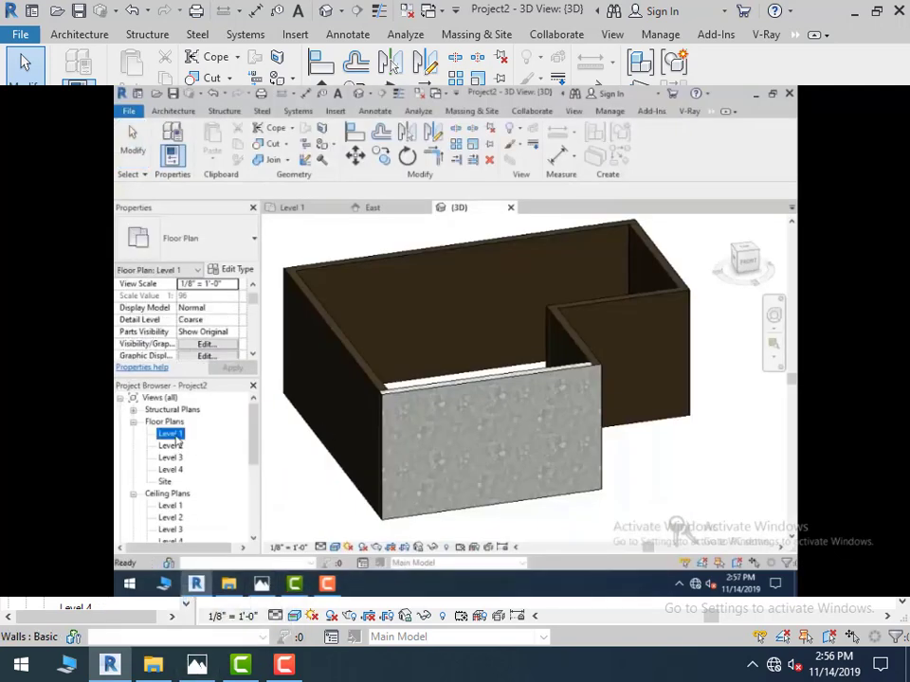
pyautogui.click(196, 669)
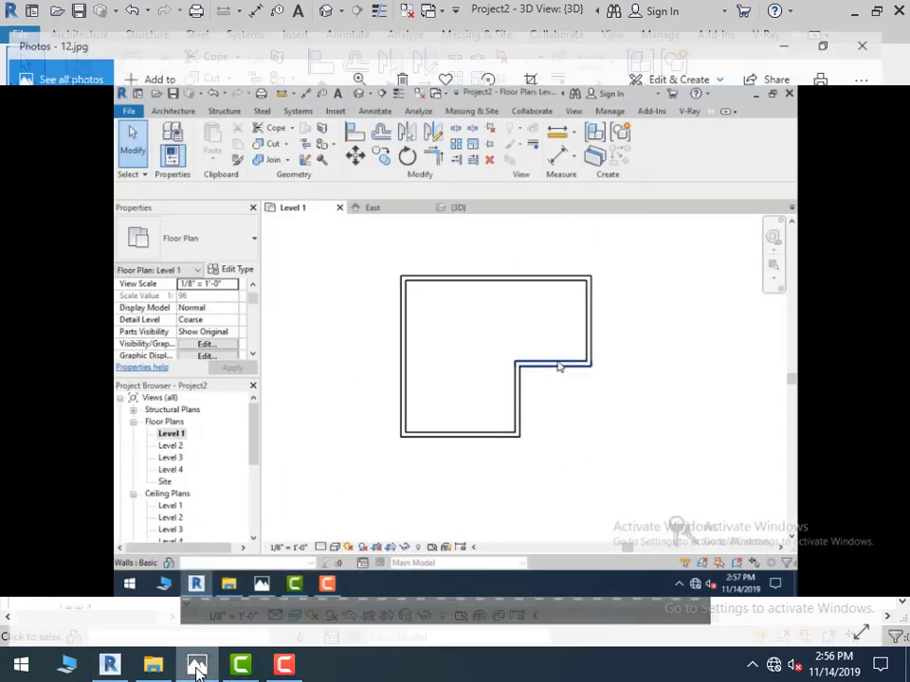
pyautogui.click(196, 669)
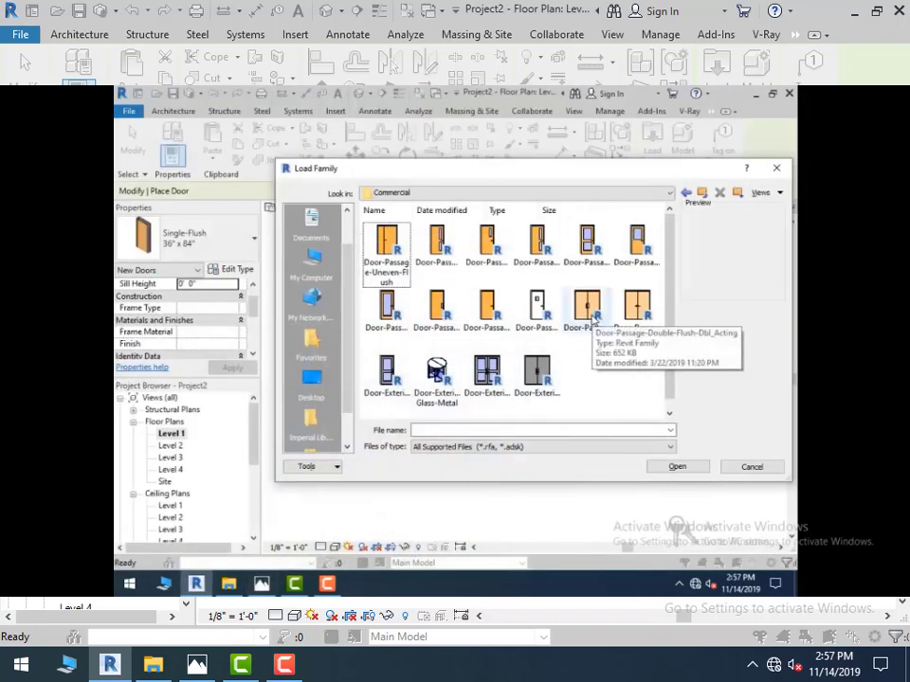
# Load the 36" x 80" type of Door-Passage-Single-Two_Lite and place that door in the recessed front wall, about 3'-6" from its outer corner
pyautogui.click(197, 666)
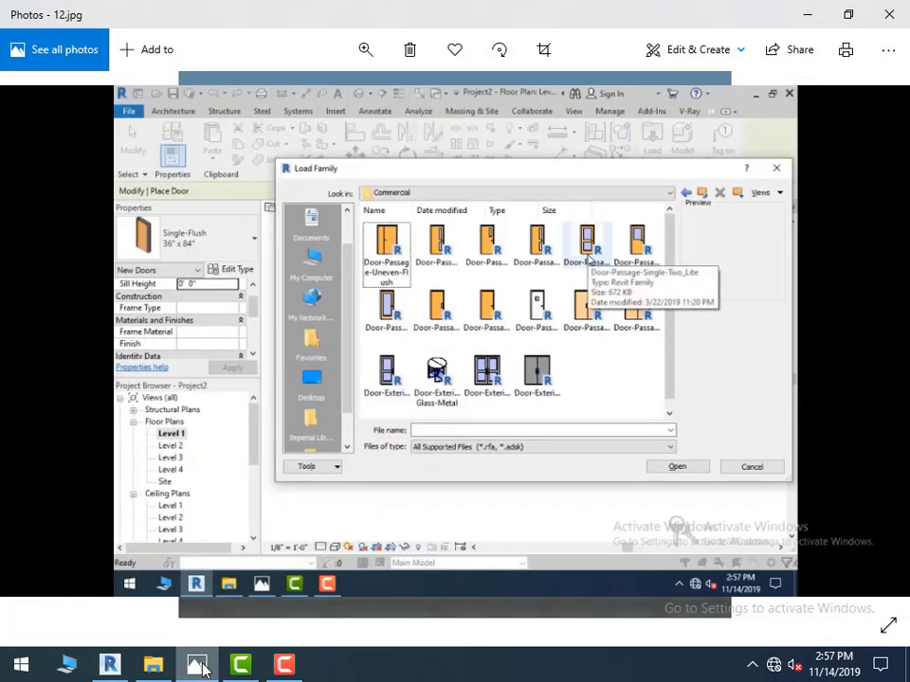
pyautogui.click(197, 666)
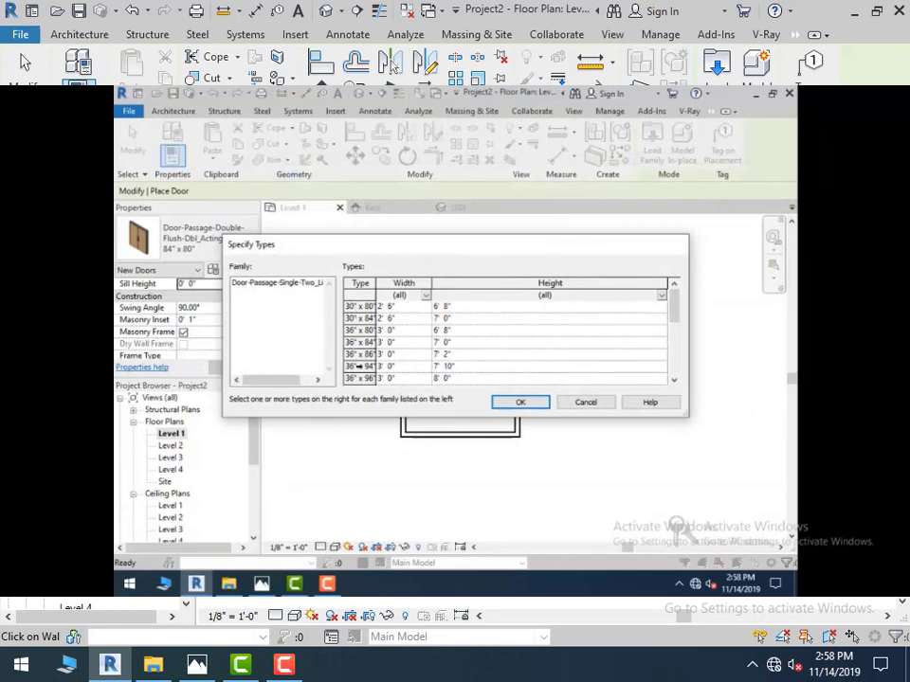
pyautogui.click(348, 367)
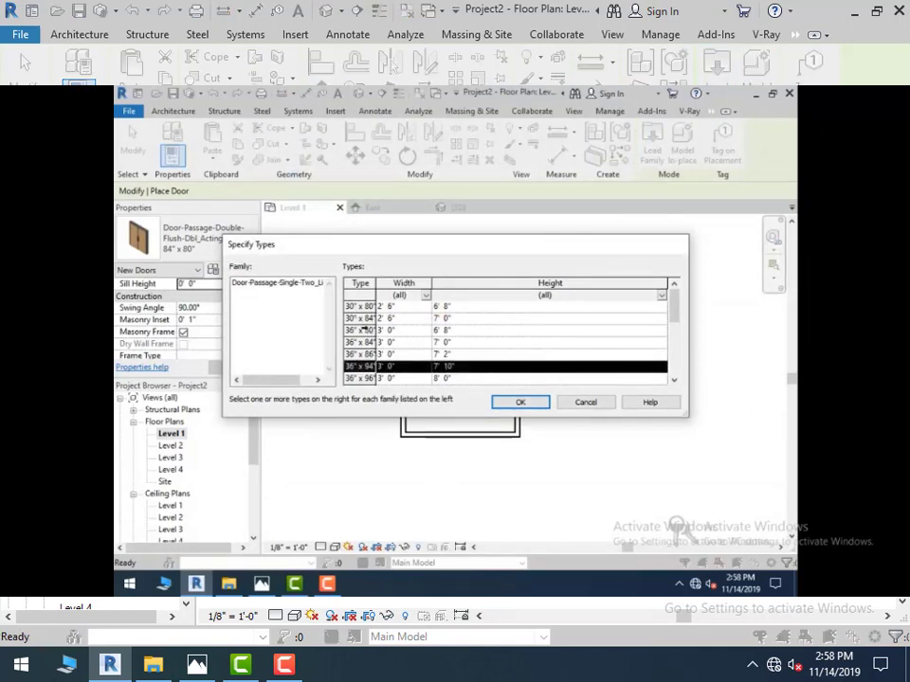
pyautogui.click(363, 330)
pyautogui.click(517, 403)
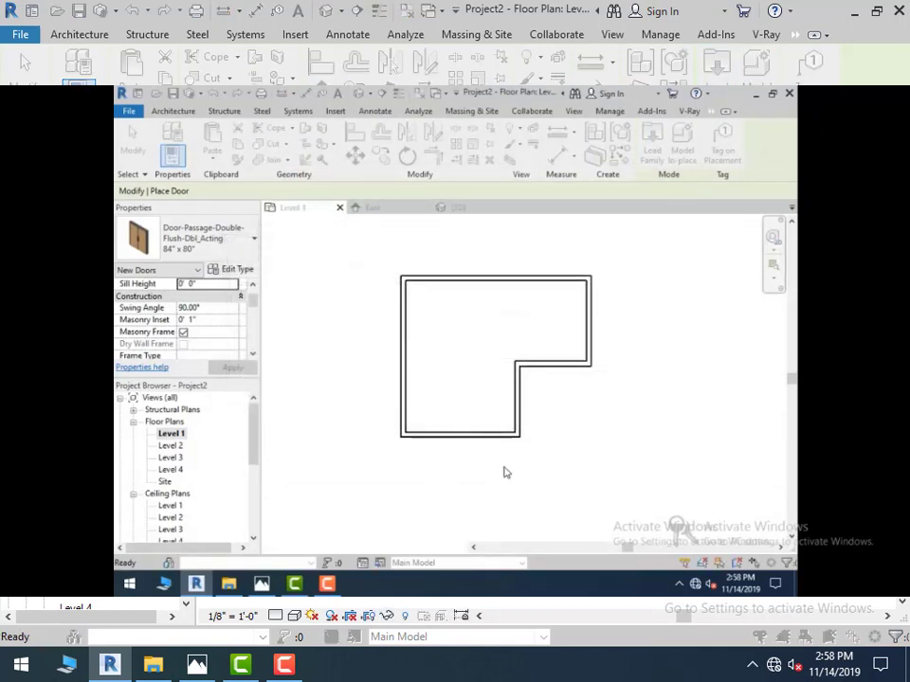
pyautogui.click(564, 372)
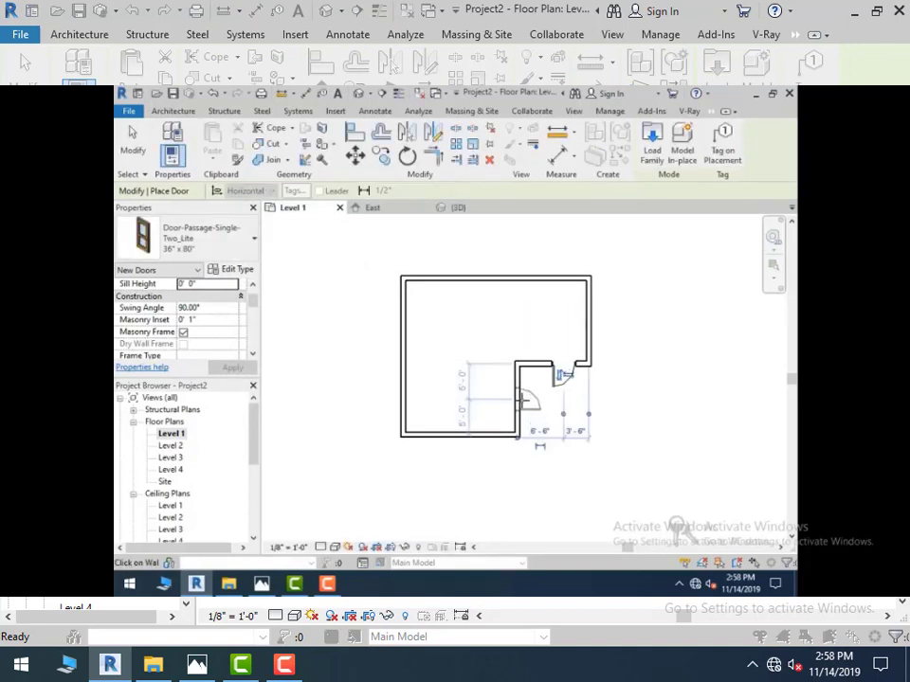
# Place another 36" x 80" Door-Passage-Single-Two_Lite in the recess's side wall, 5'-0" from each end, and show the model in 3D
pyautogui.click(522, 401)
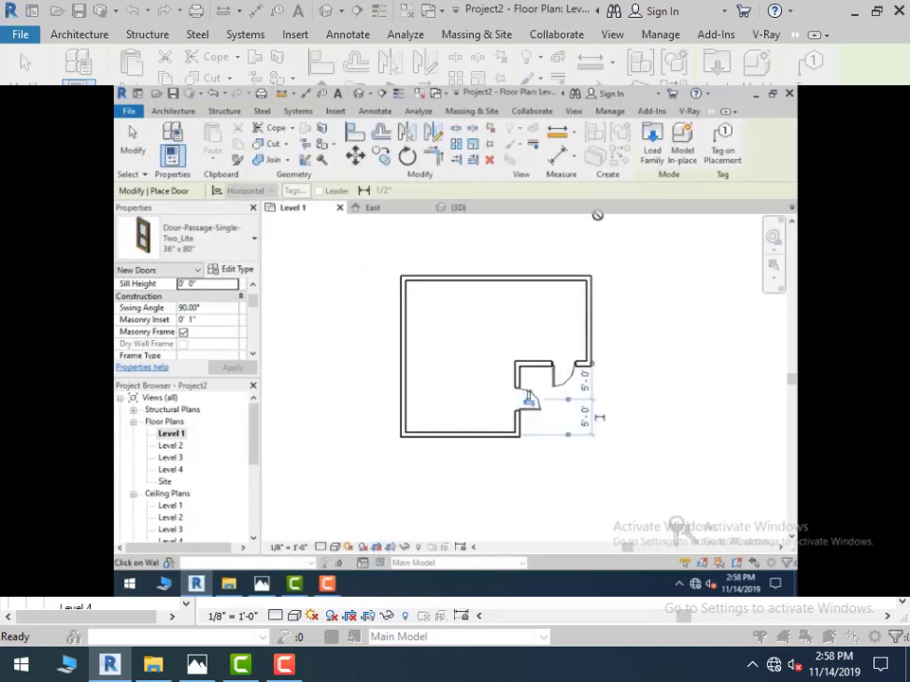
pyautogui.click(362, 94)
pyautogui.scroll(2, 485, 495)
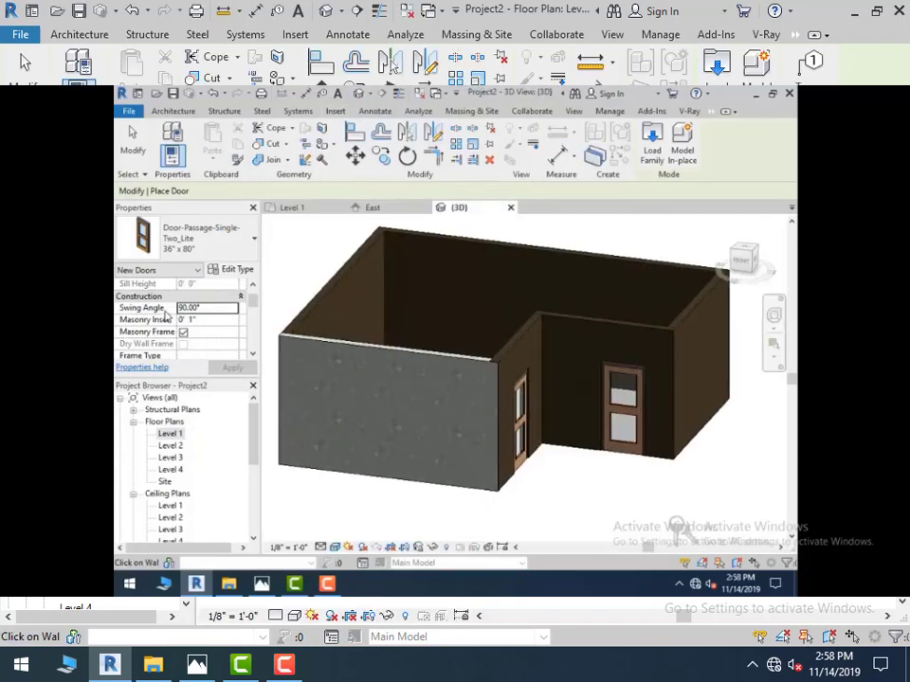
pyautogui.click(132, 144)
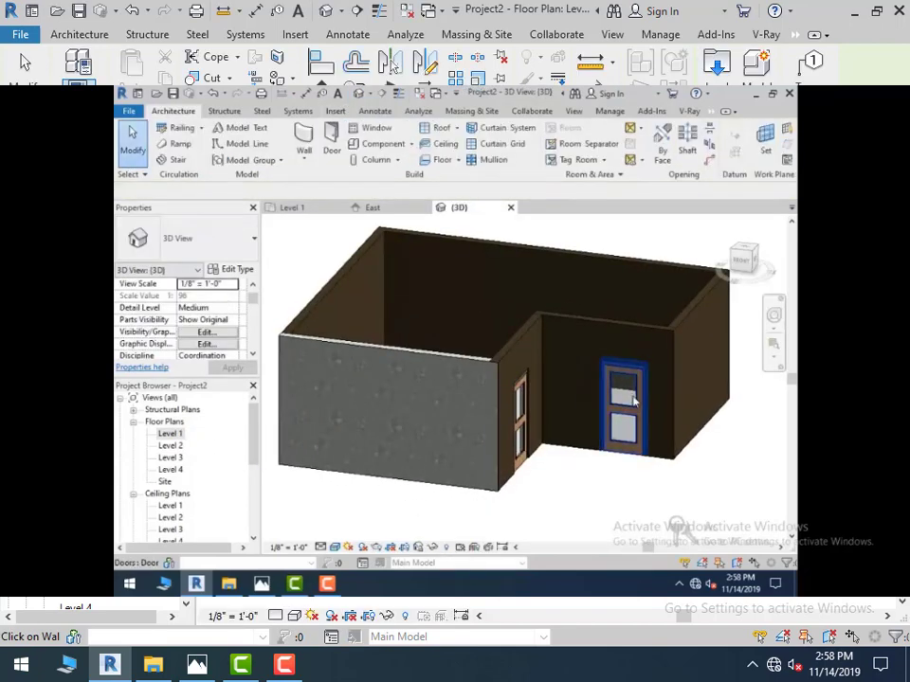
# Flip the recessed front wall's door so it swings into the house, and inspect it in 3D
pyautogui.click(643, 401)
pyautogui.click(605, 521)
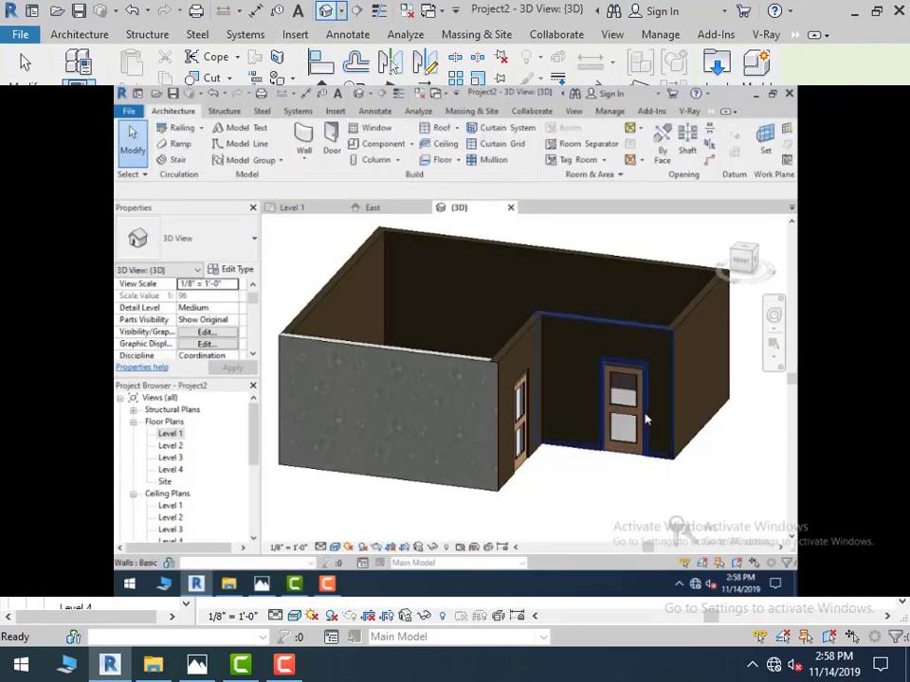
pyautogui.scroll(3, 644, 416)
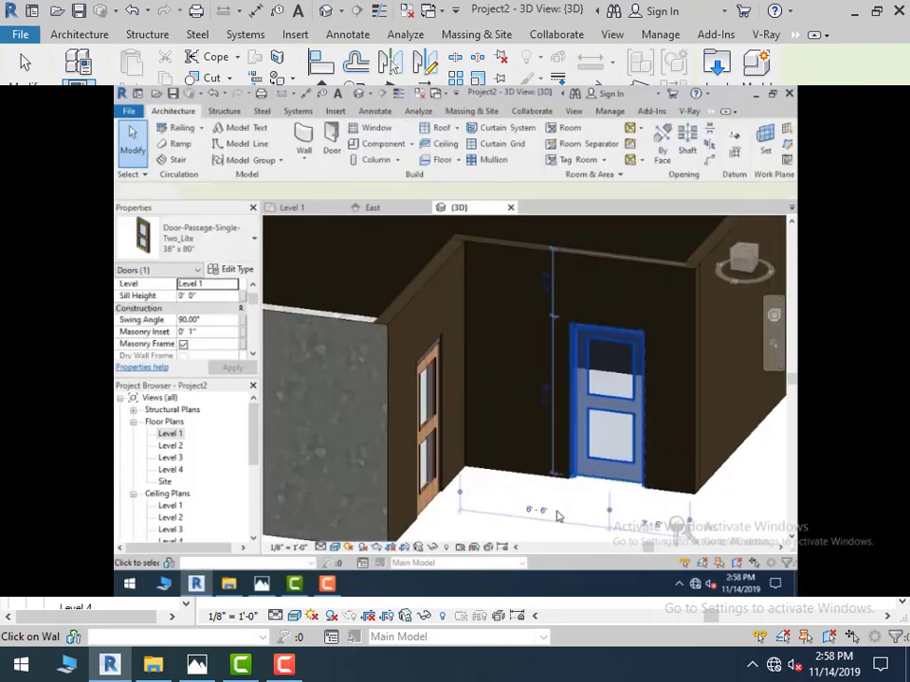
pyautogui.press('Escape')
pyautogui.scroll(4, 600, 429)
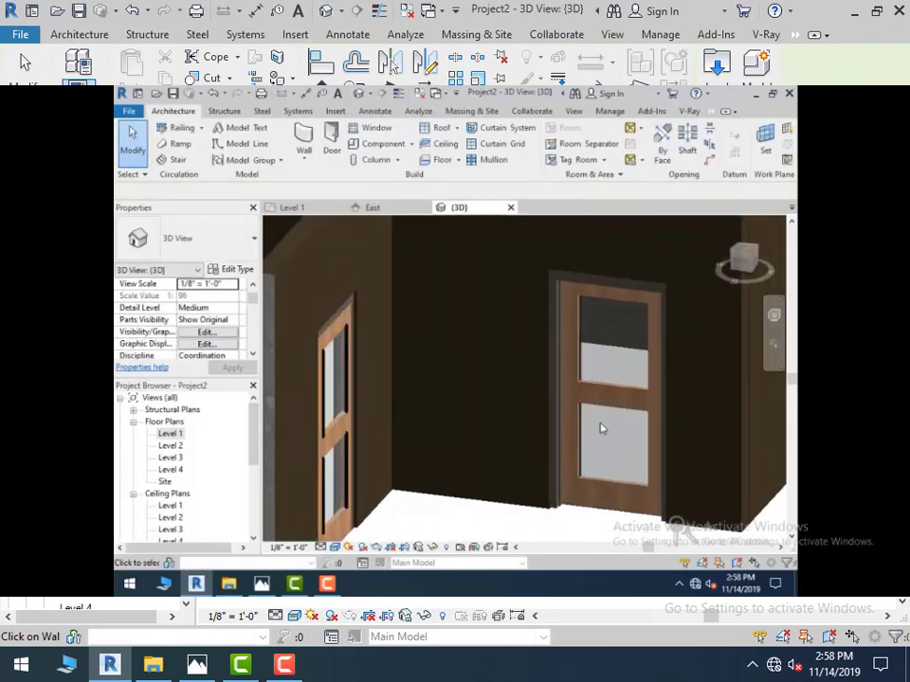
pyautogui.scroll(-3, 601, 450)
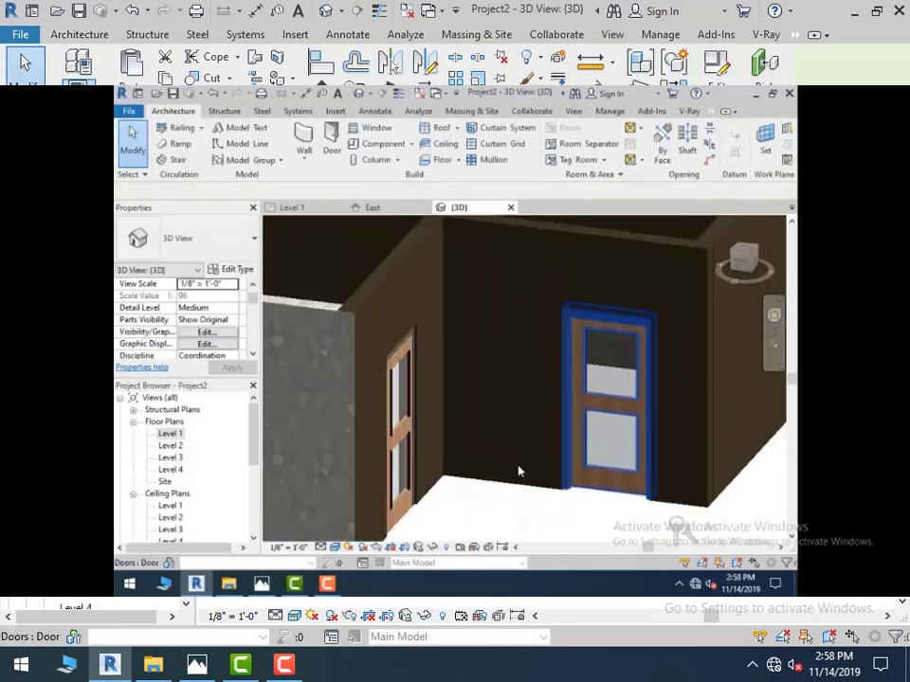
pyautogui.scroll(-4, 601, 458)
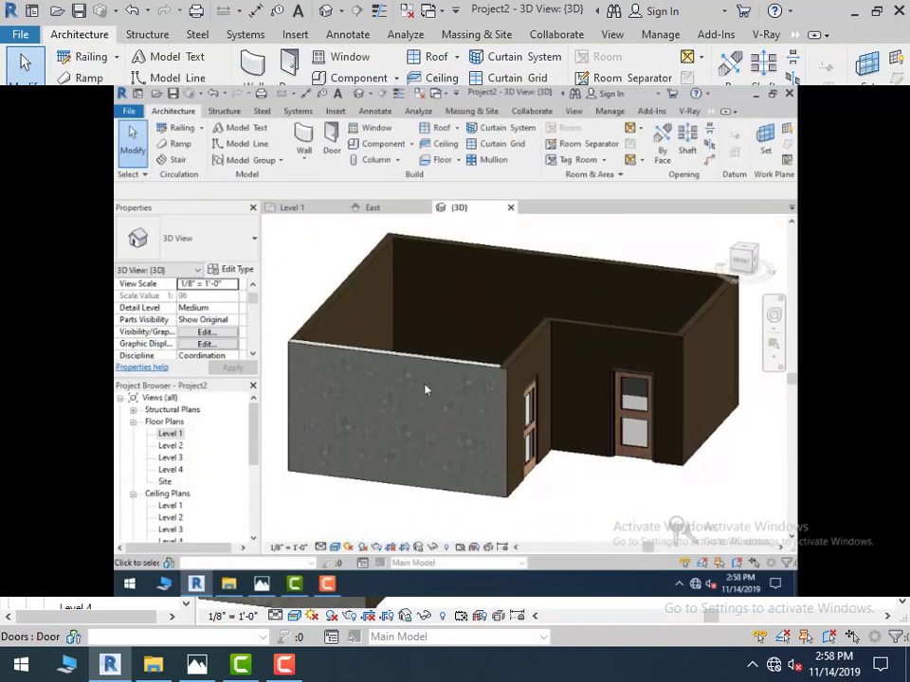
# Return to the Level 1 floor plan, start placing a window and browse to the US Imperial Windows family folder
pyautogui.click(377, 131)
pyautogui.doubleClick(171, 433)
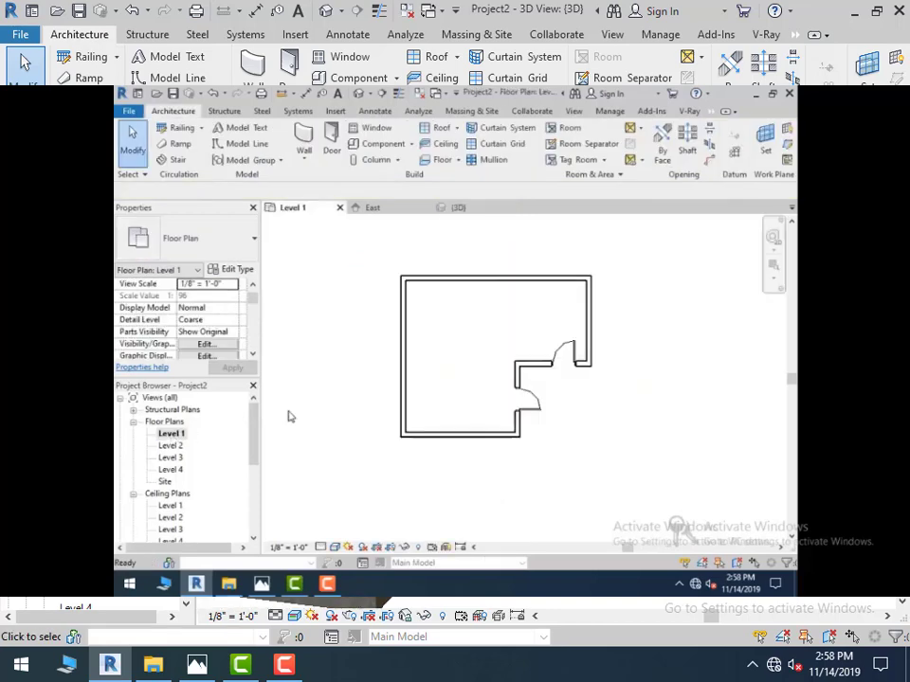
pyautogui.click(383, 132)
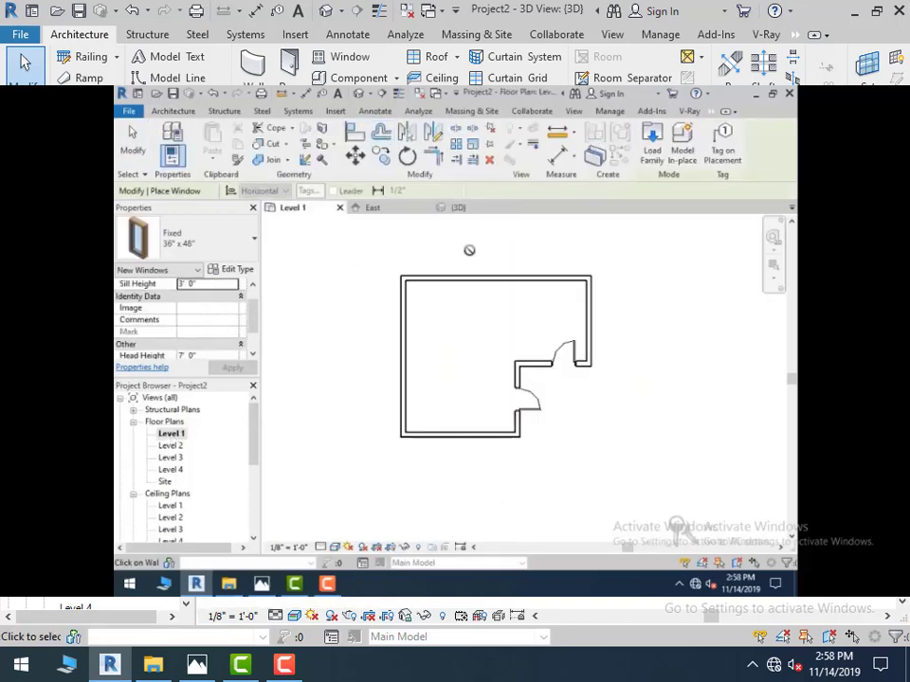
pyautogui.click(652, 142)
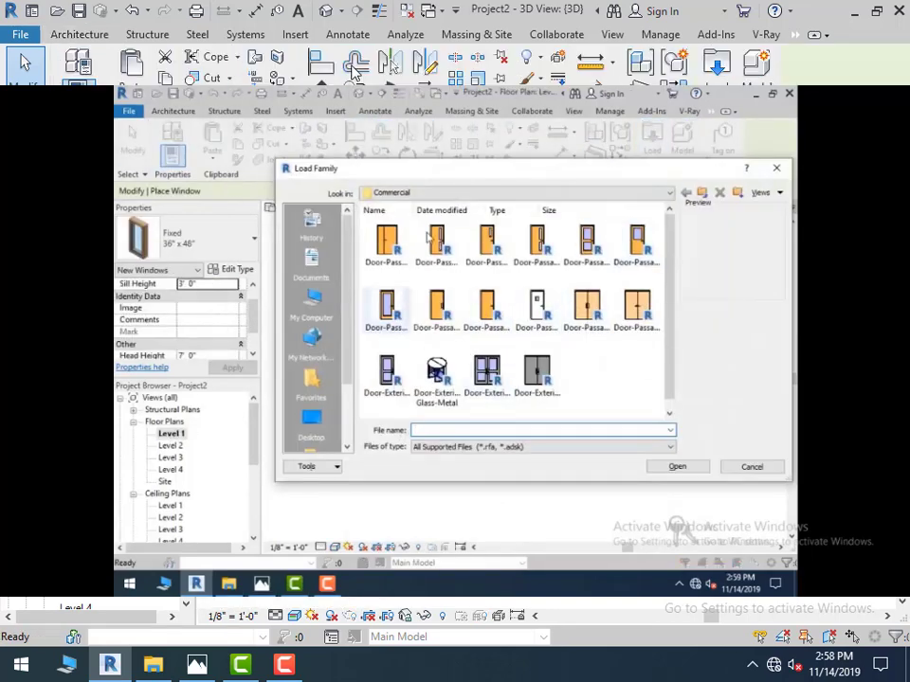
pyautogui.click(484, 193)
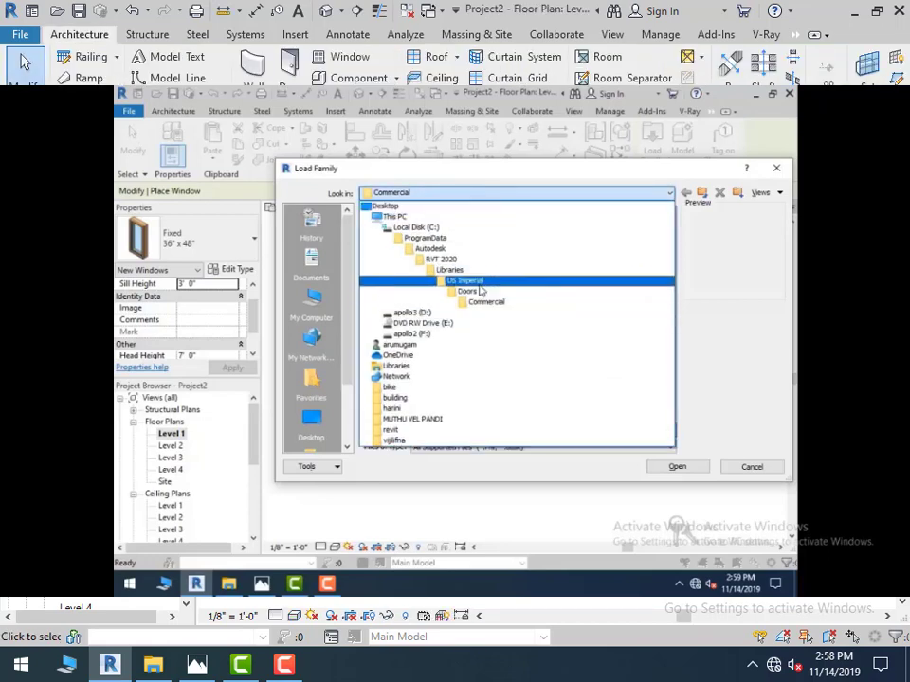
pyautogui.click(465, 281)
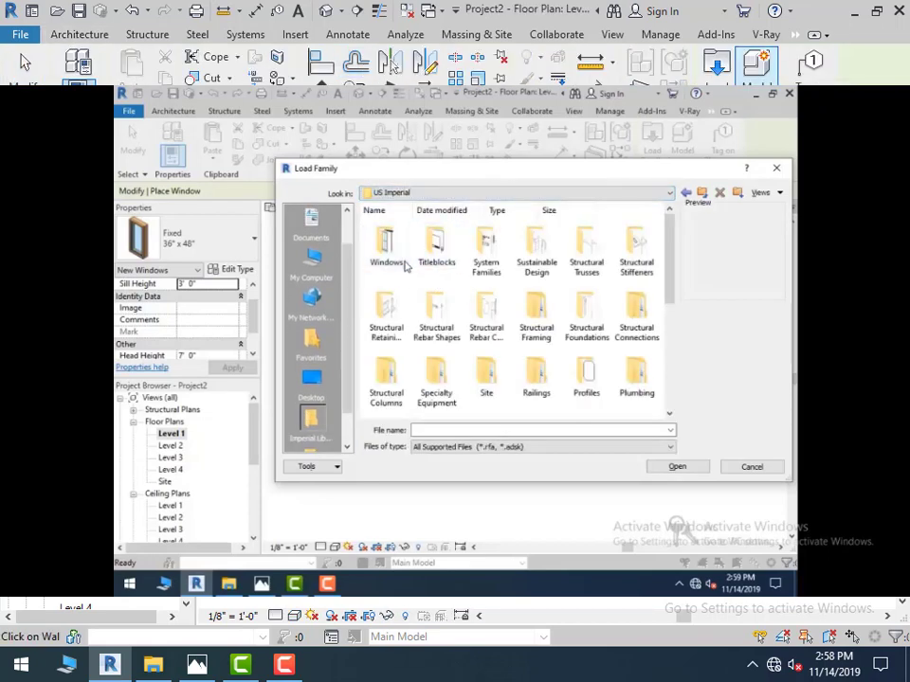
pyautogui.doubleClick(390, 254)
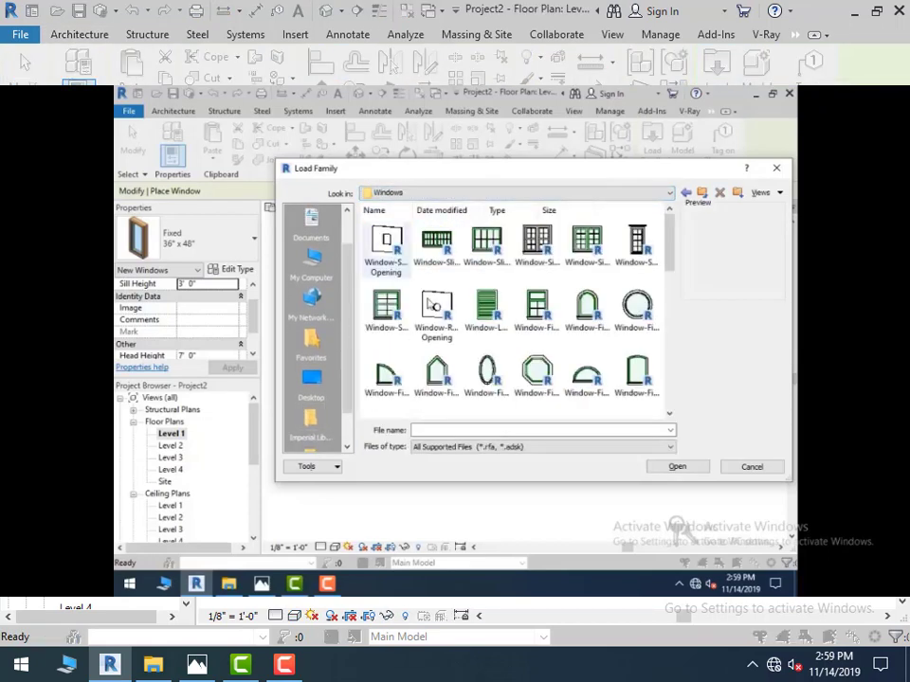
# Load the 34" x 48" type of Window-Casement-Double-Transom and place it in the projecting front wall, 8'-0" from each end
pyautogui.click(536, 245)
pyautogui.scroll(-5, 536, 284)
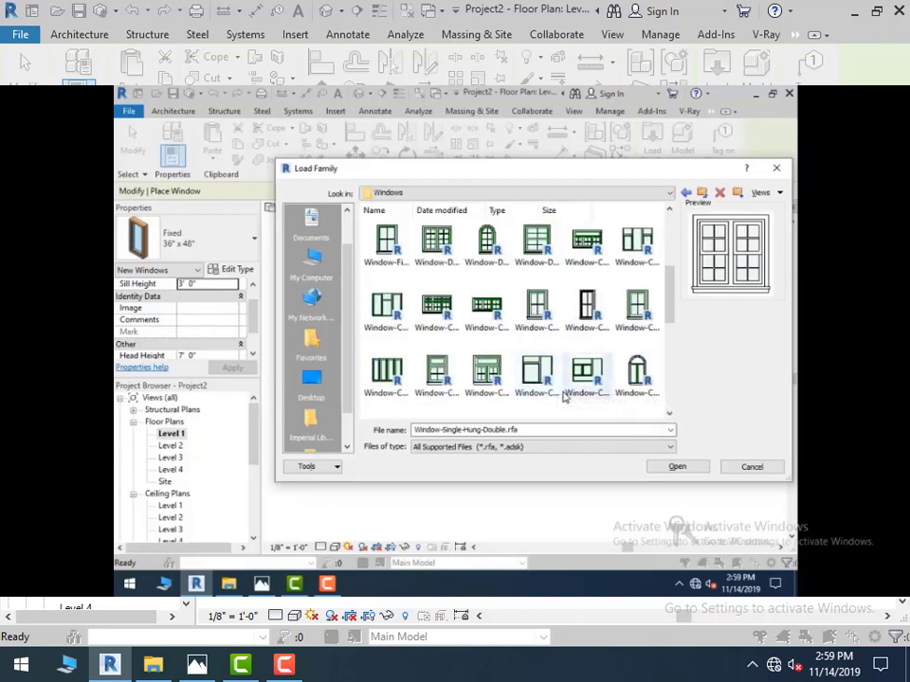
pyautogui.click(487, 377)
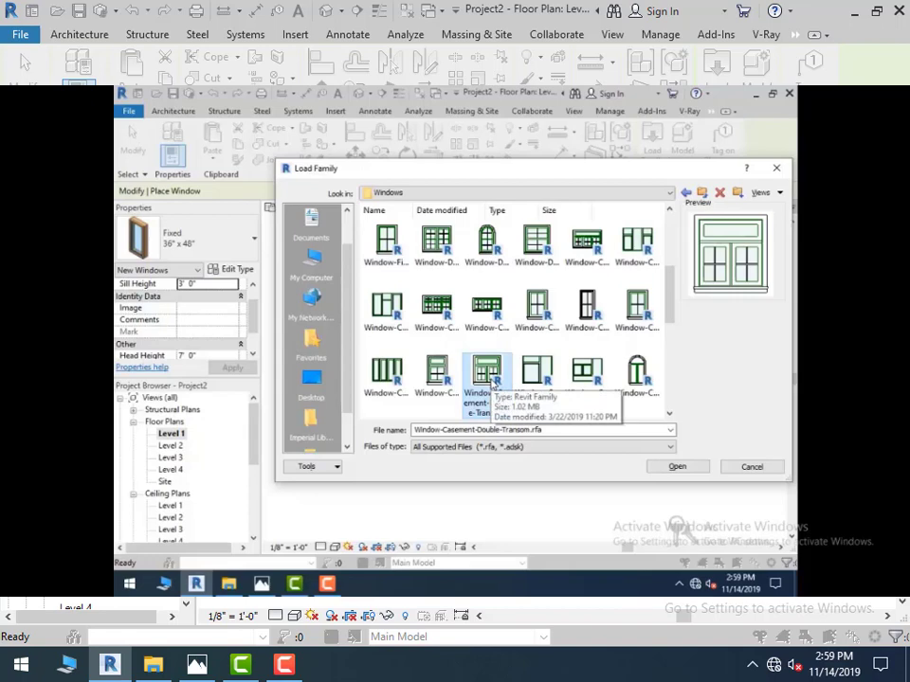
pyautogui.doubleClick(489, 379)
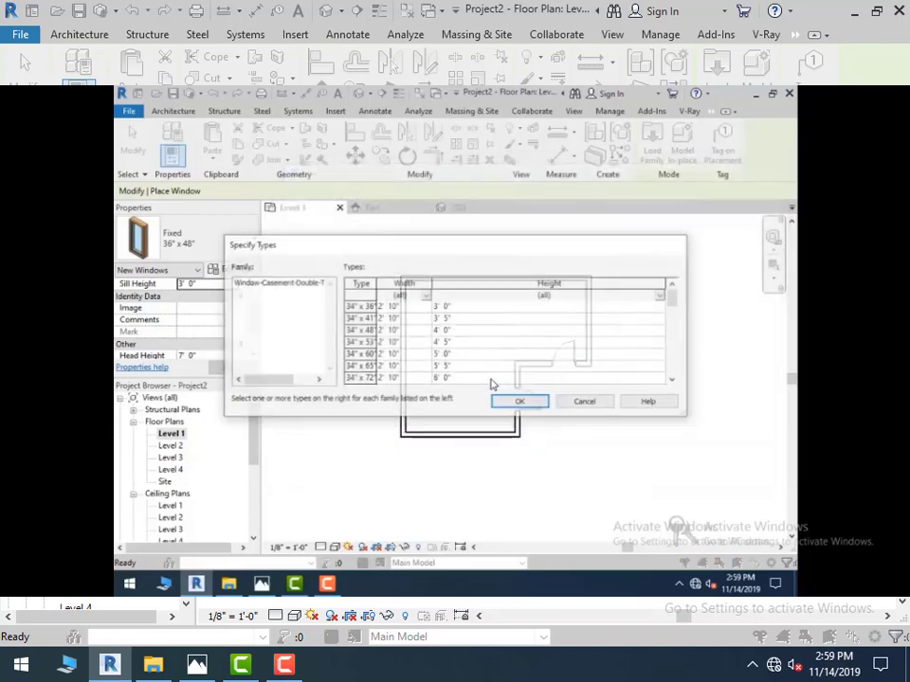
pyautogui.click(359, 307)
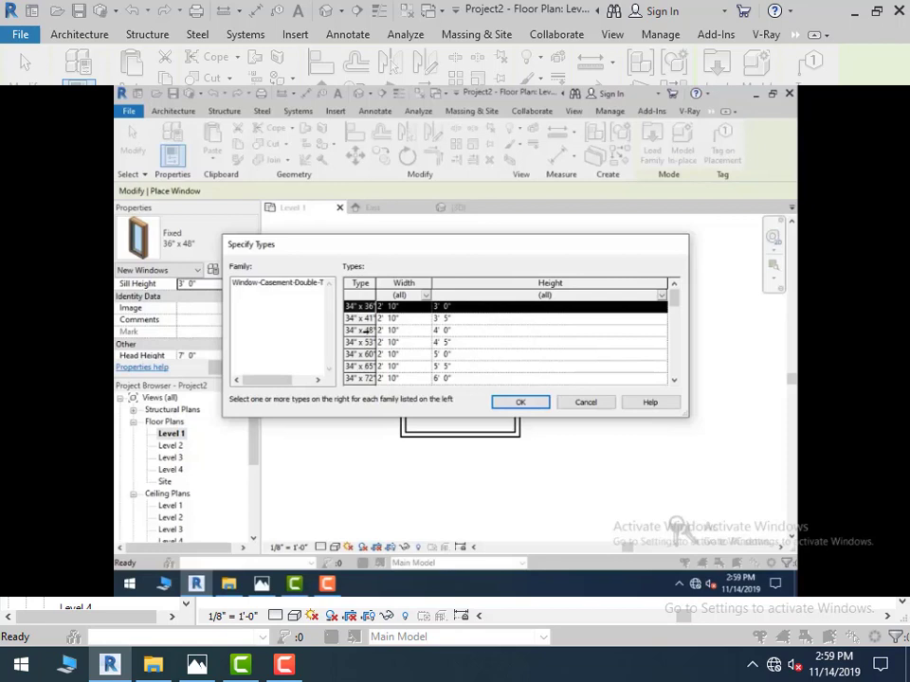
pyautogui.click(364, 331)
pyautogui.click(520, 401)
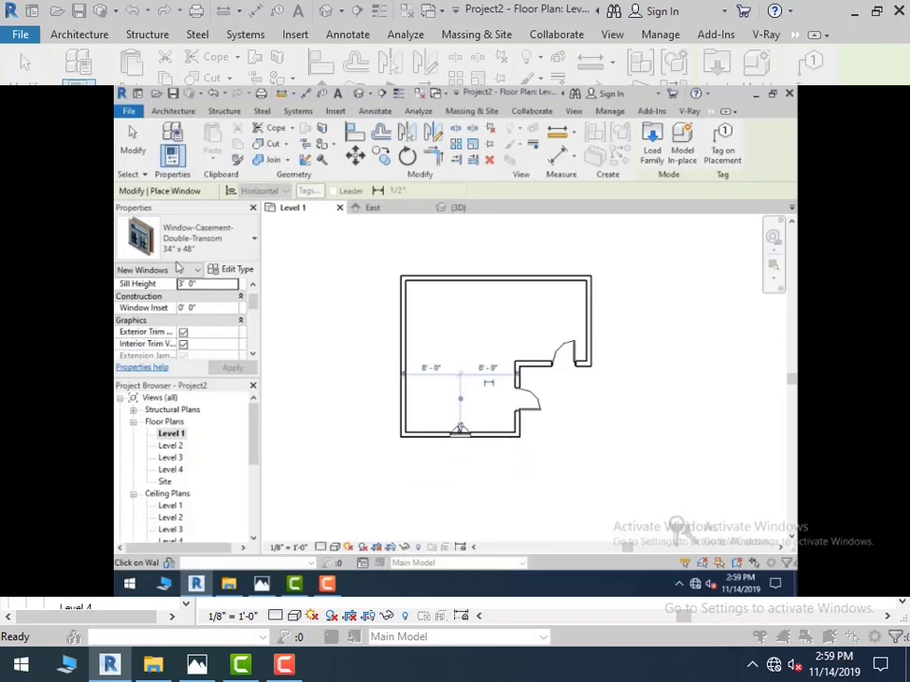
# Examine the front wall's new window in 3D and compare its proportions with the house reference image
pyautogui.click(357, 93)
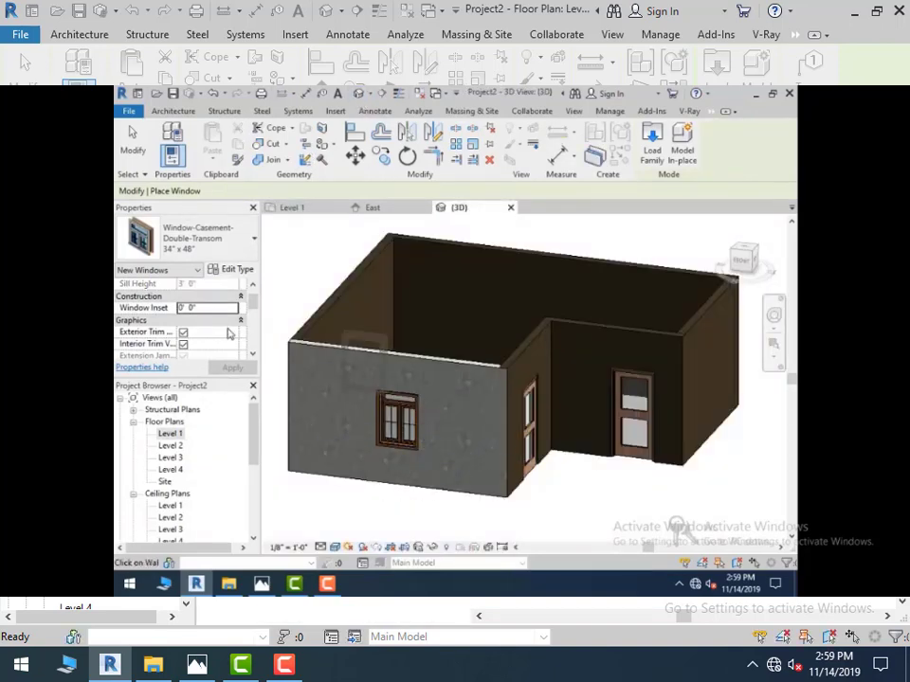
pyautogui.click(140, 154)
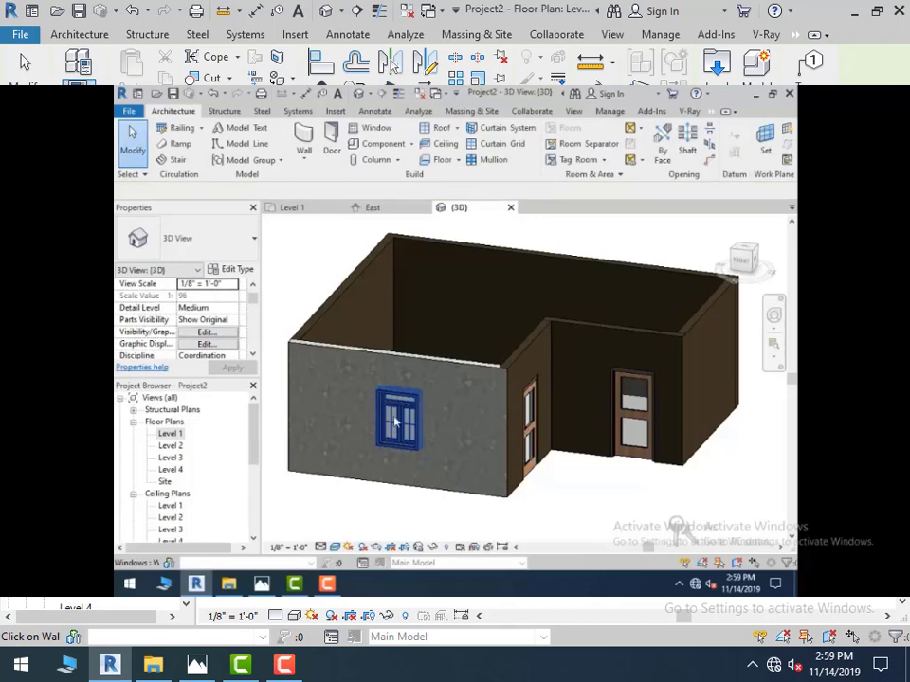
pyautogui.scroll(-4, 393, 504)
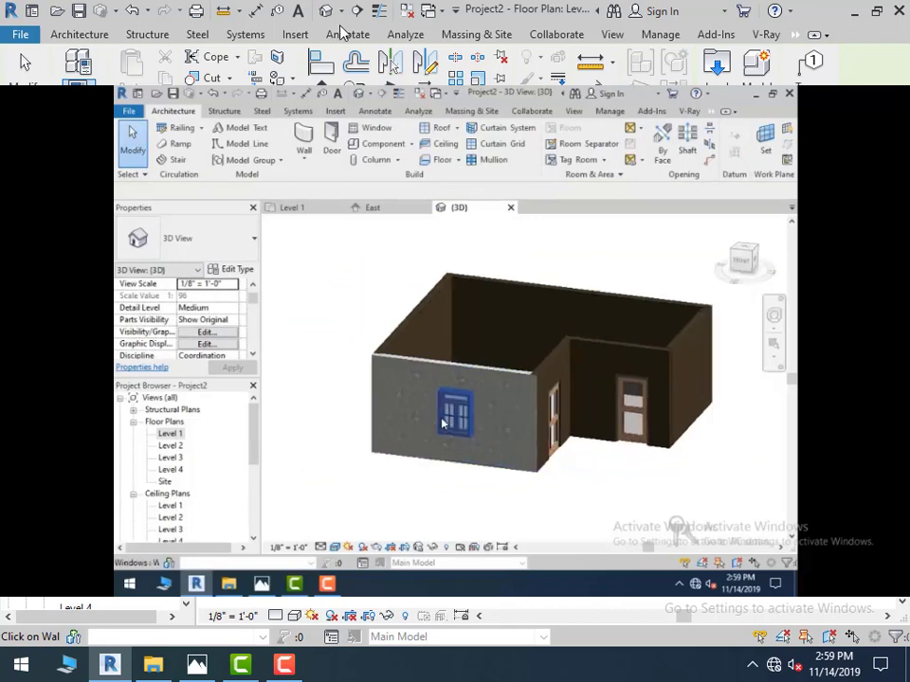
pyautogui.click(326, 12)
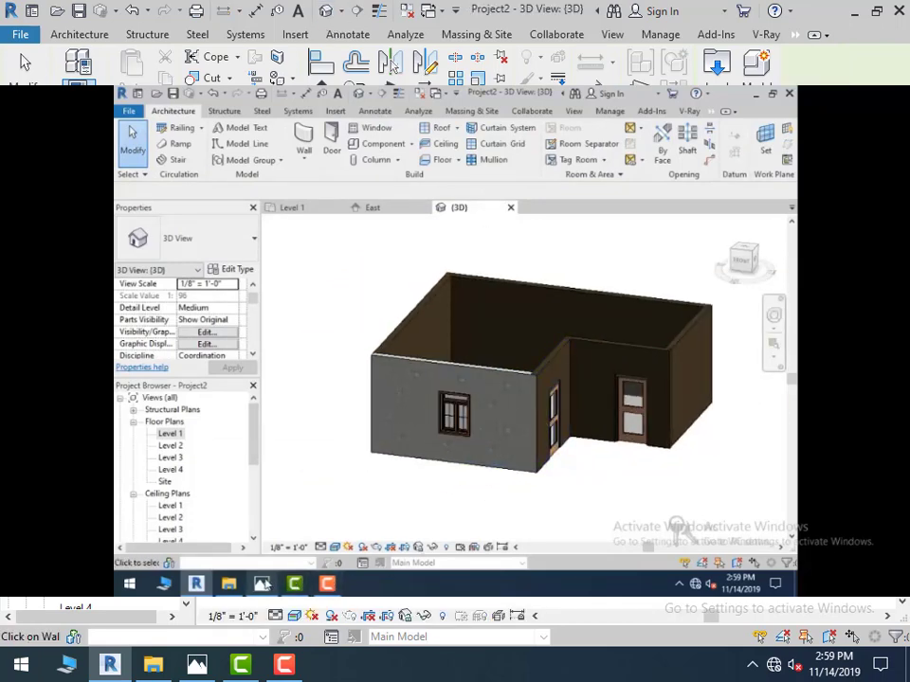
pyautogui.click(263, 584)
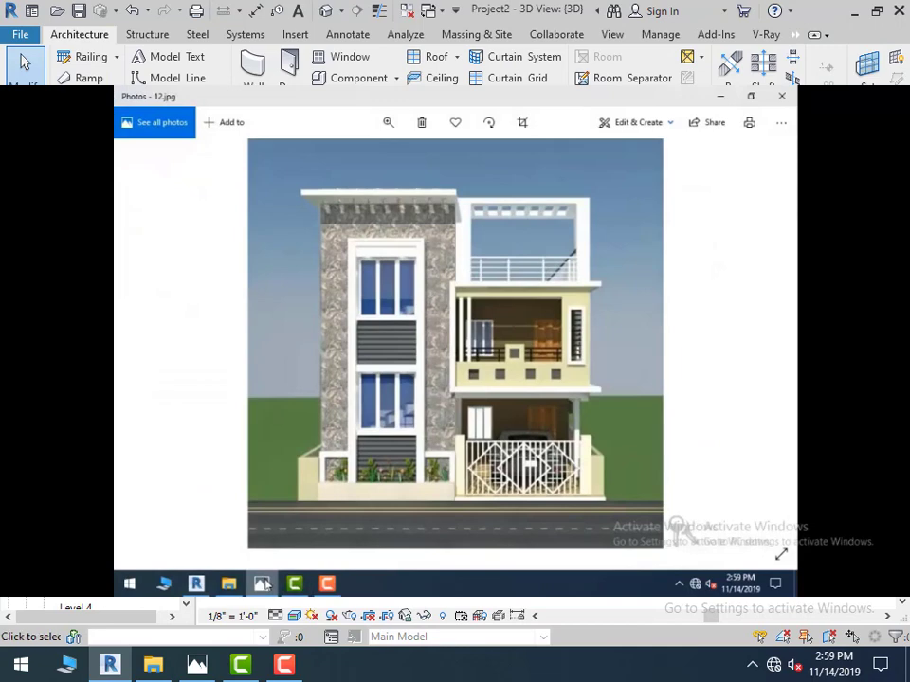
pyautogui.click(262, 583)
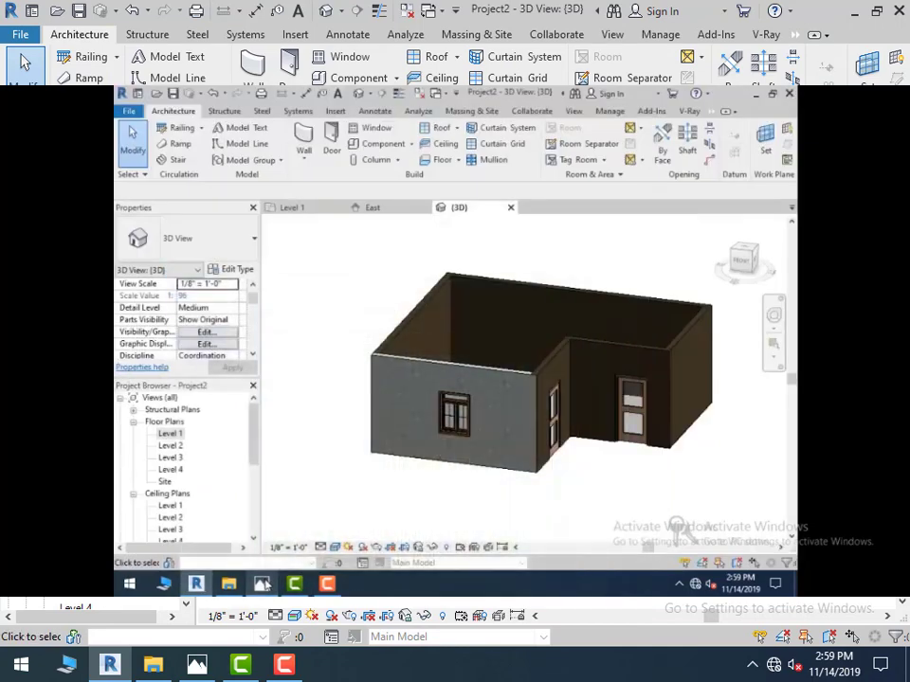
pyautogui.click(263, 584)
pyautogui.click(198, 665)
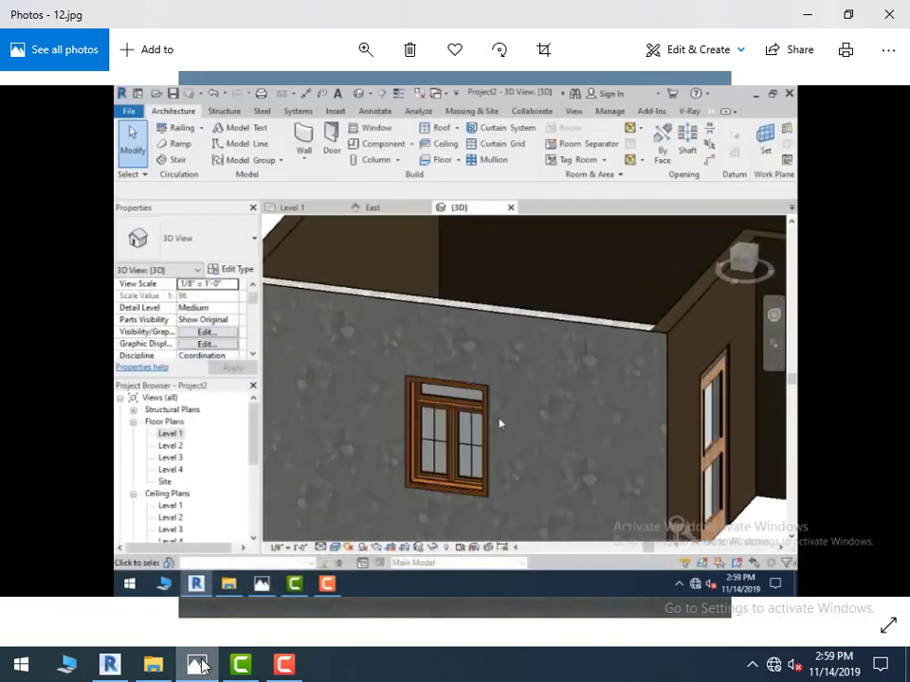
pyautogui.click(198, 665)
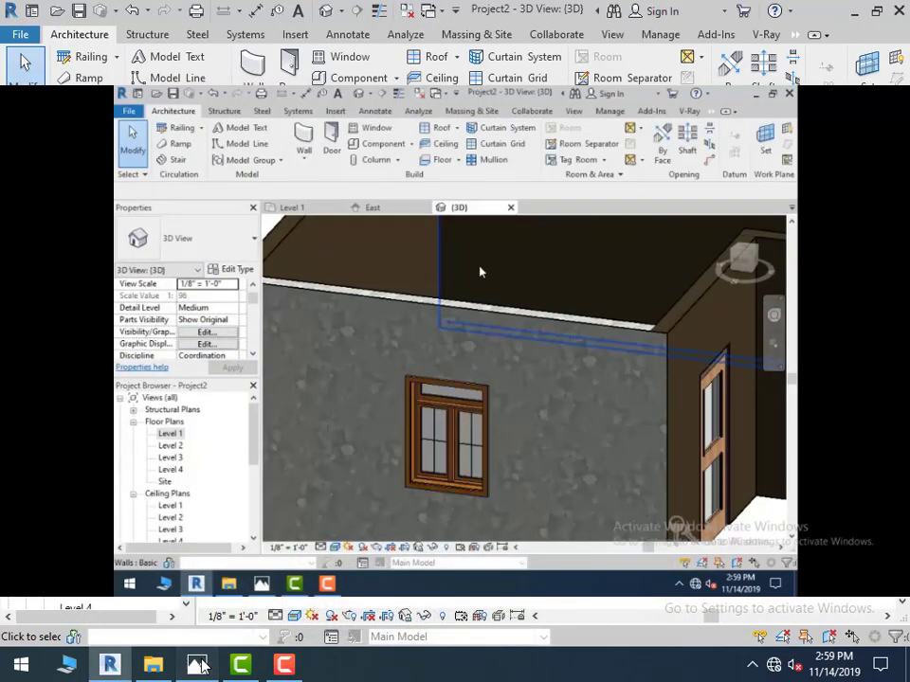
pyautogui.click(200, 665)
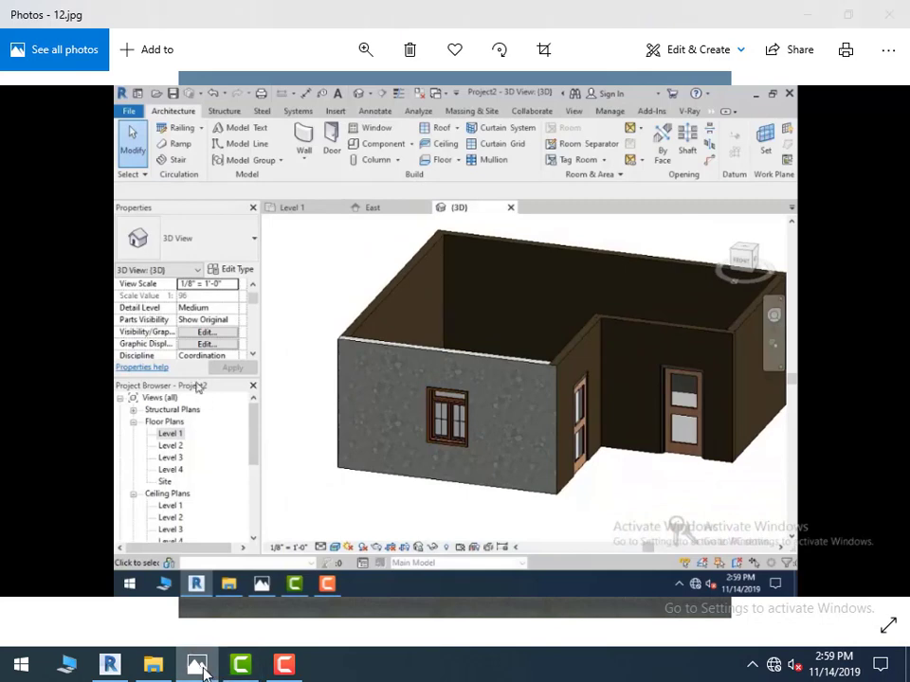
pyautogui.click(198, 666)
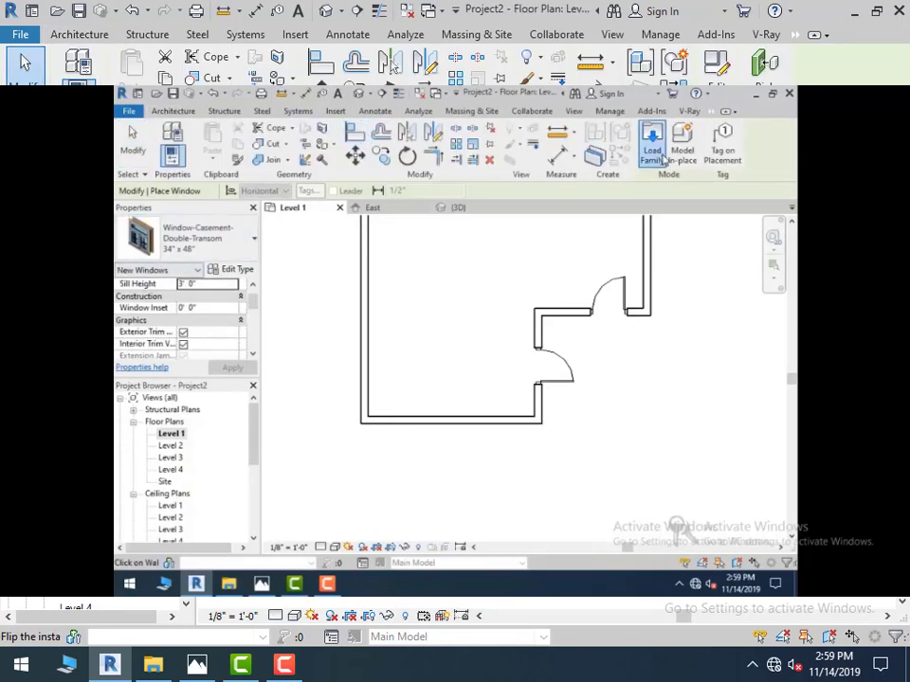
# Replace the projecting front wall's double casement with a wider three-panel window loaded from the Windows family folder
pyautogui.press('Escape')
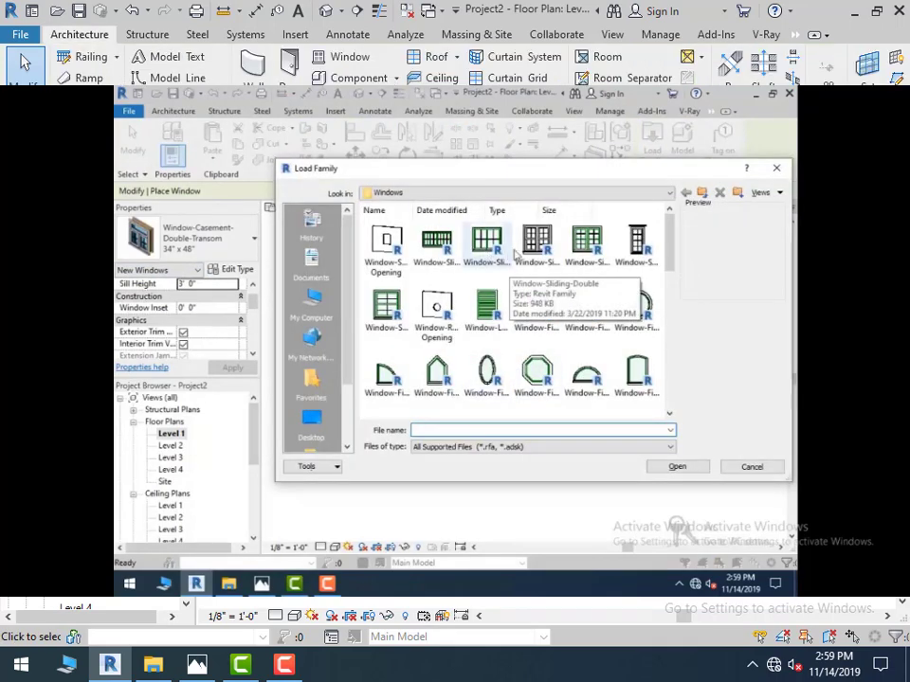
pyautogui.click(333, 58)
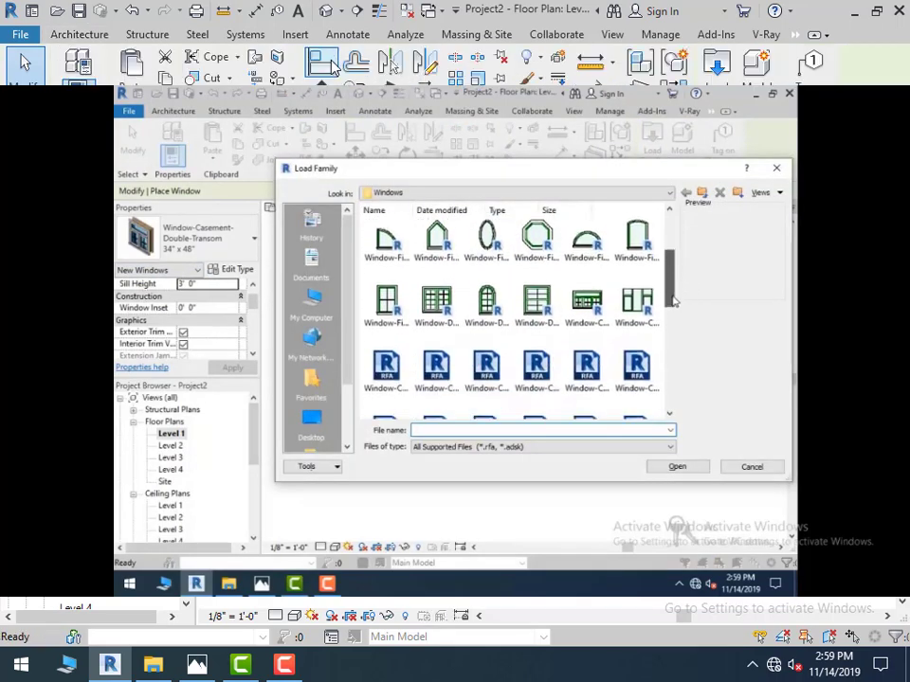
pyautogui.click(716, 64)
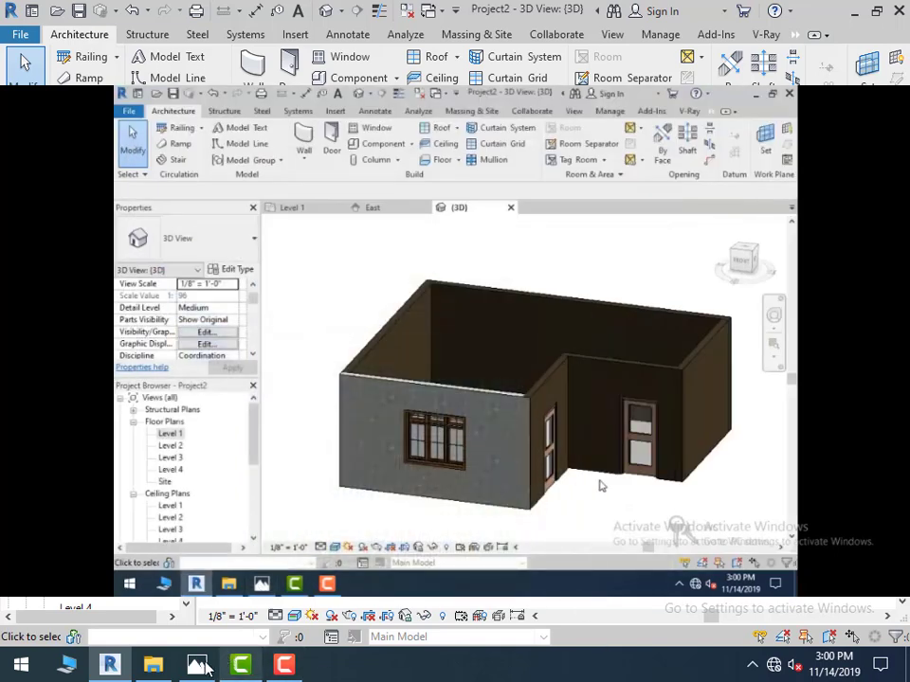
# Compare the ground floor's doors and three-panel window with the house reference image
pyautogui.click(197, 664)
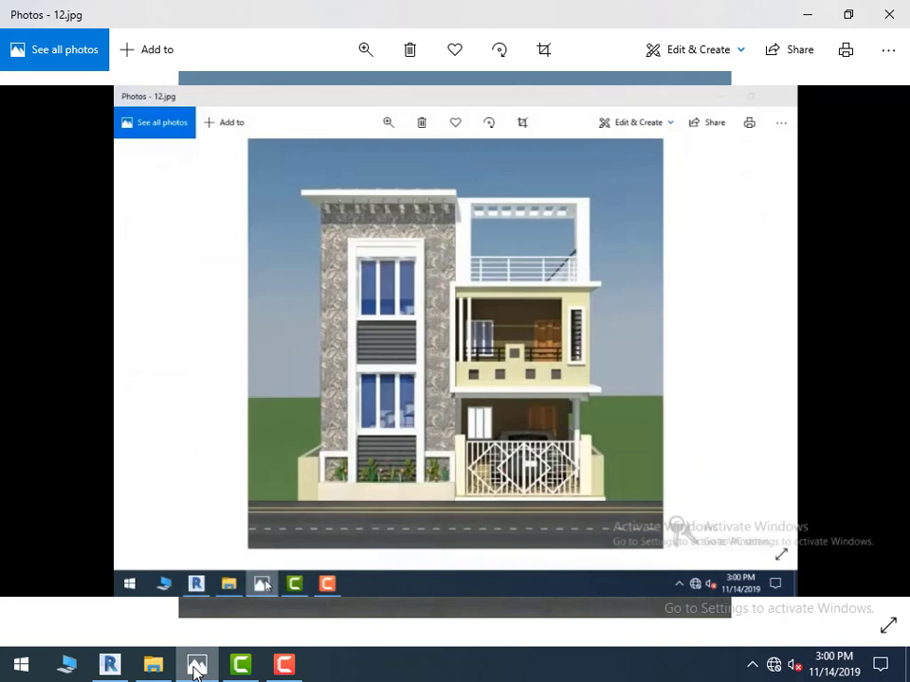
pyautogui.click(197, 665)
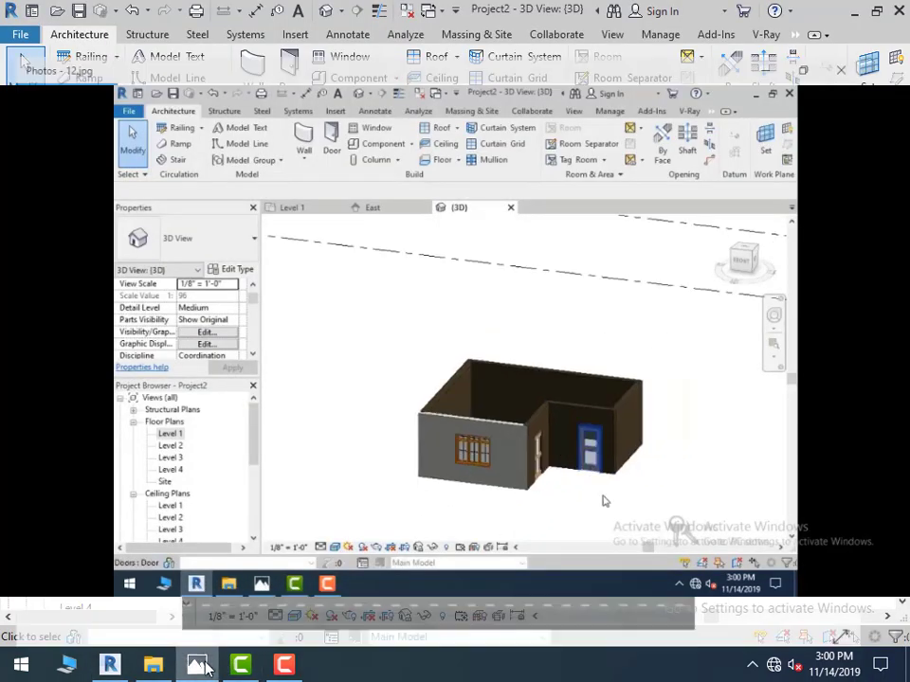
pyautogui.click(199, 665)
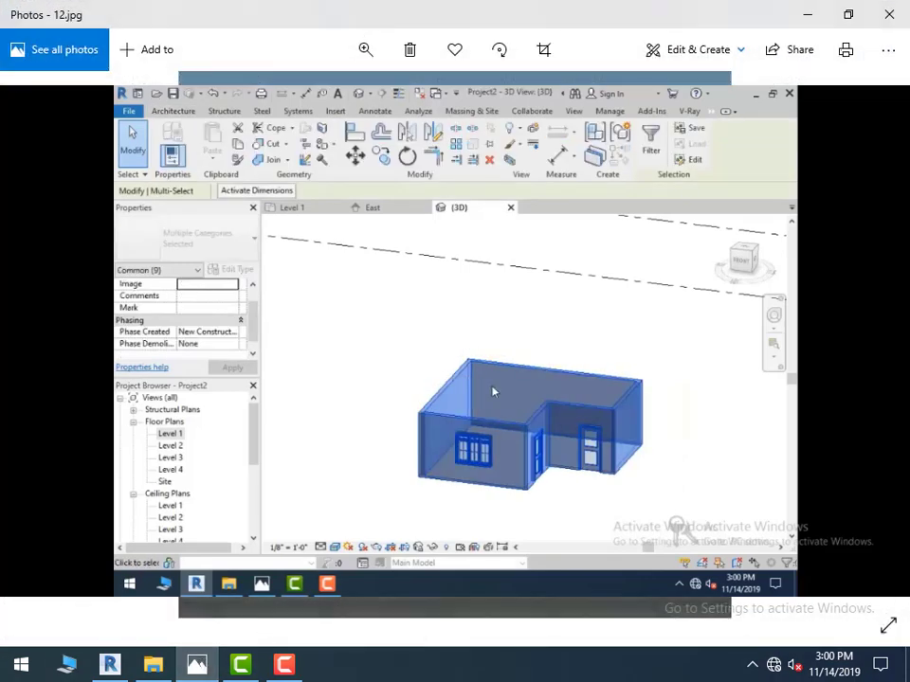
# Copy the ground floor's walls, doors and window upwards as a second storey and check it against the house reference image
pyautogui.click(126, 665)
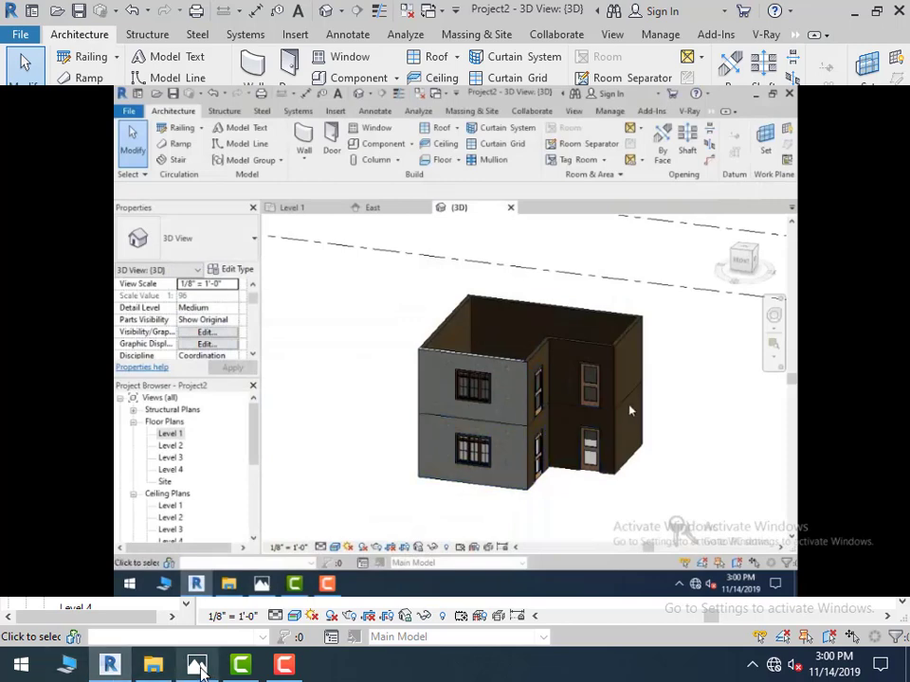
pyautogui.click(197, 665)
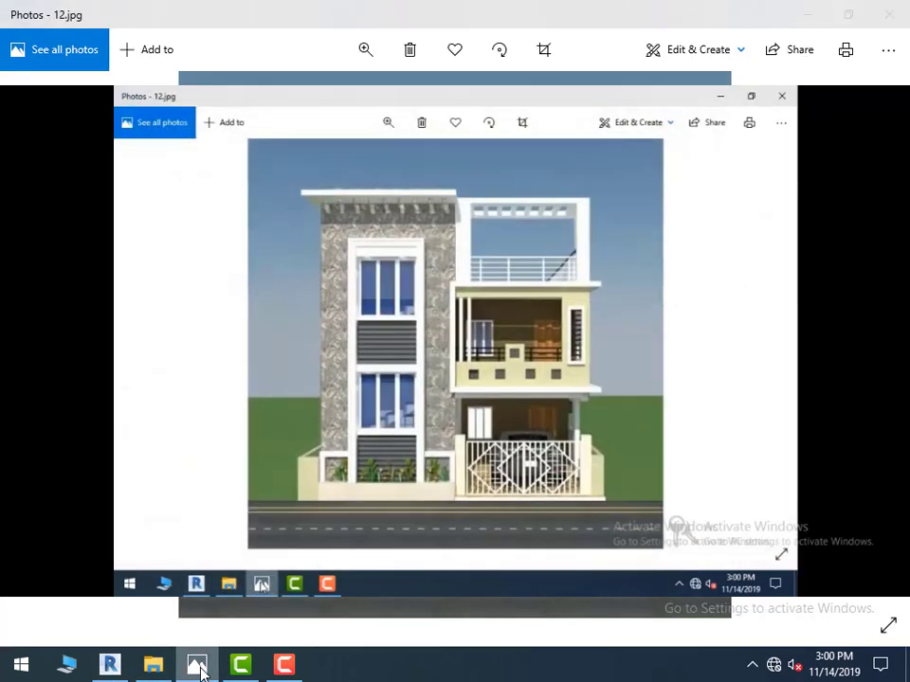
pyautogui.click(197, 665)
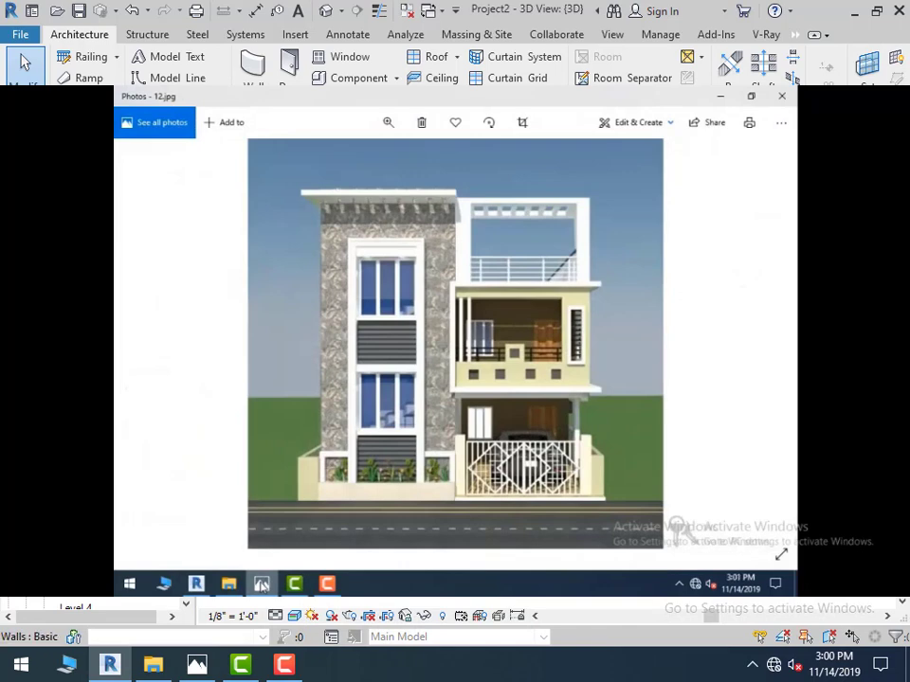
pyautogui.click(197, 666)
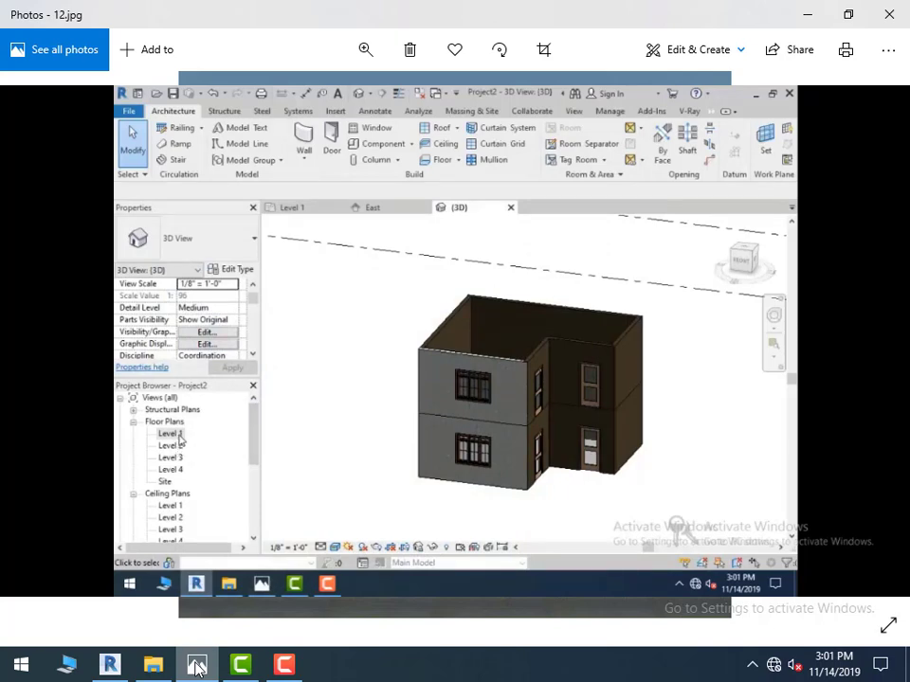
pyautogui.click(197, 666)
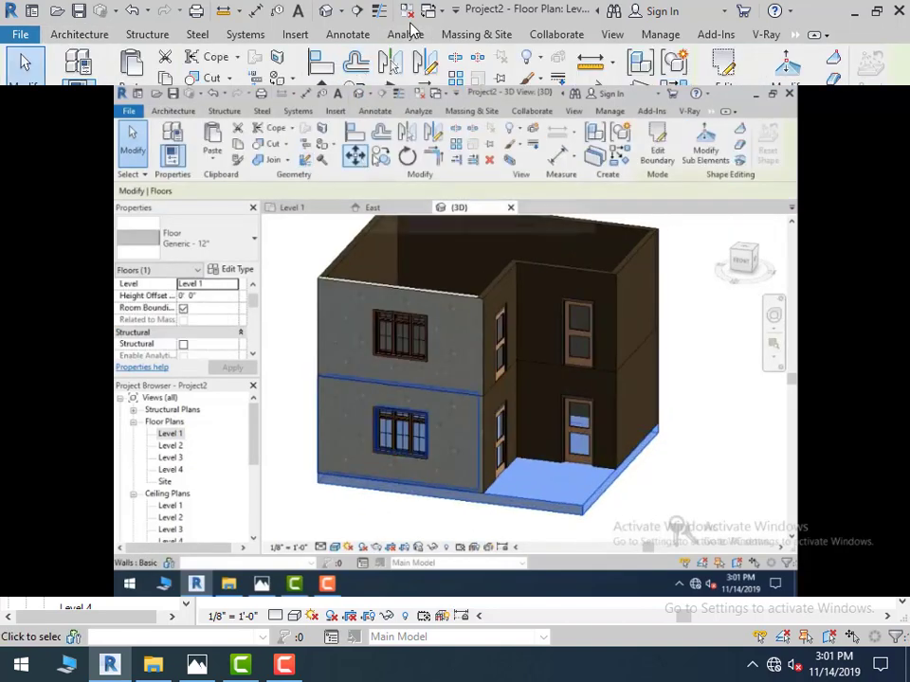
# Enclose the open front corner on Level 2 with Generic - 8" walls and set their unconnected height to 10'-0"
pyautogui.click(325, 12)
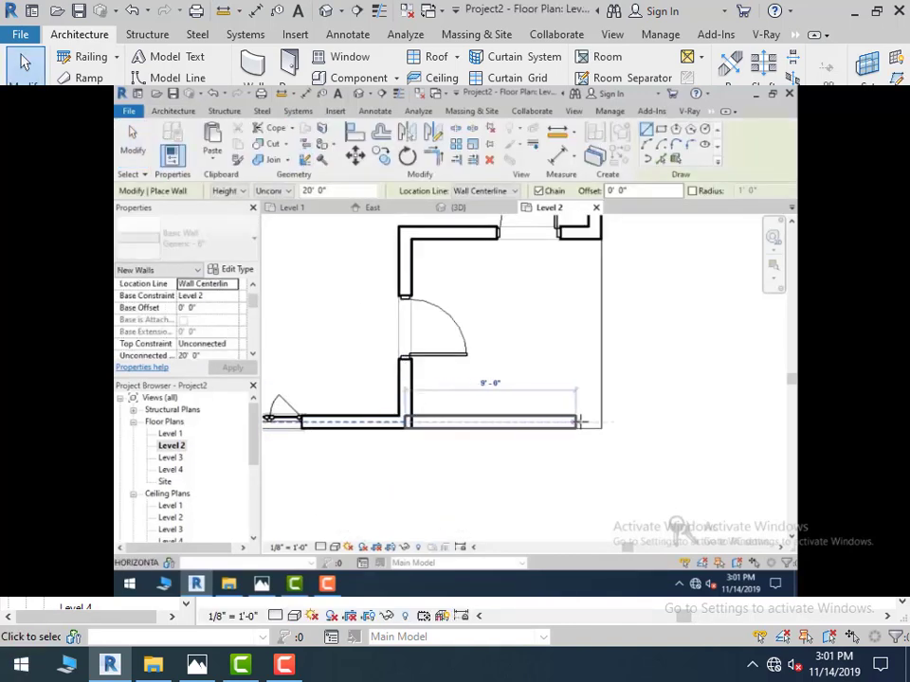
pyautogui.click(253, 71)
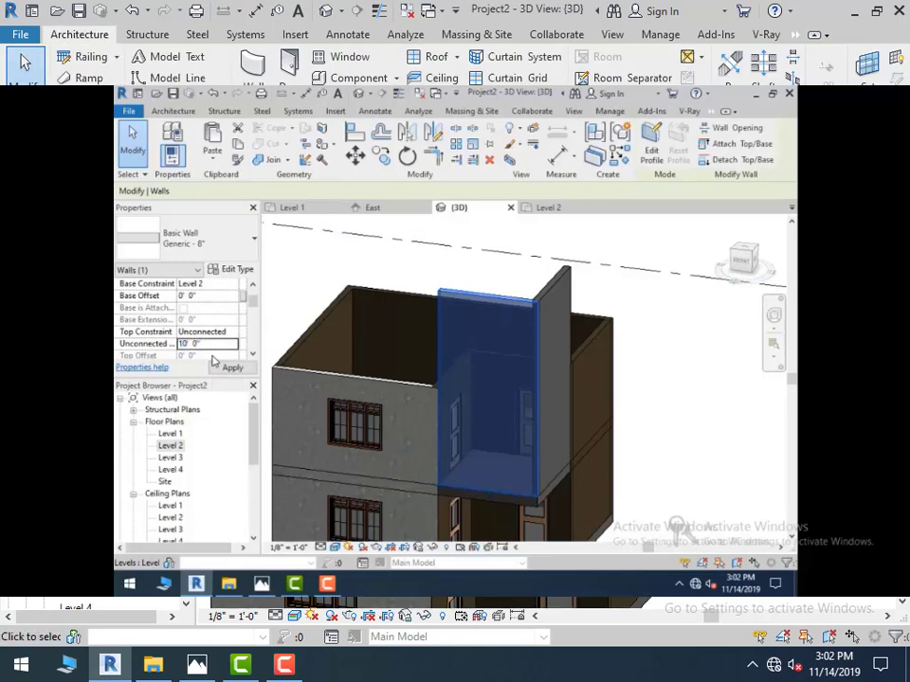
pyautogui.click(562, 296)
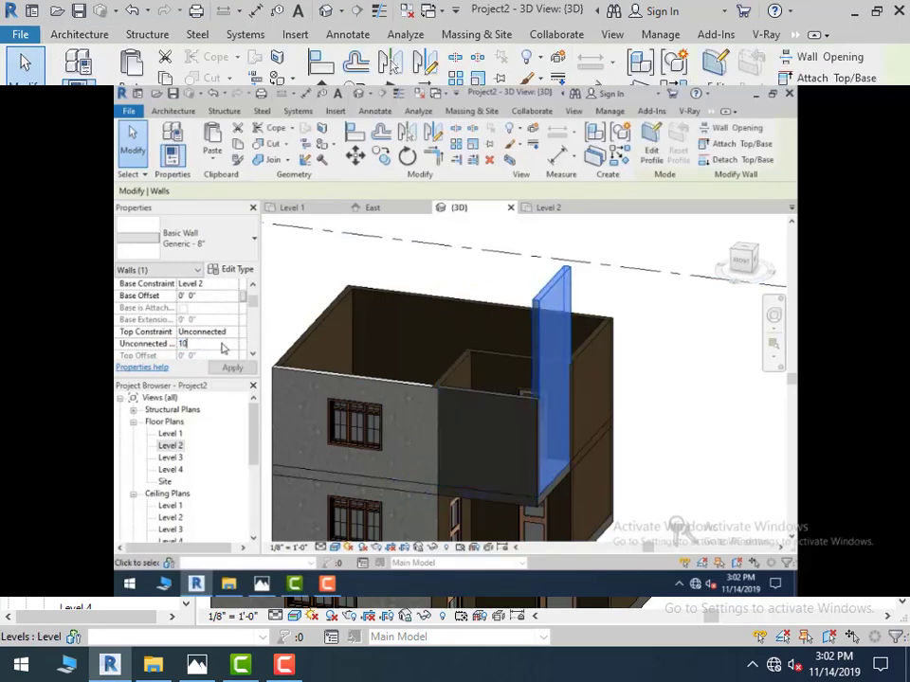
pyautogui.click(633, 455)
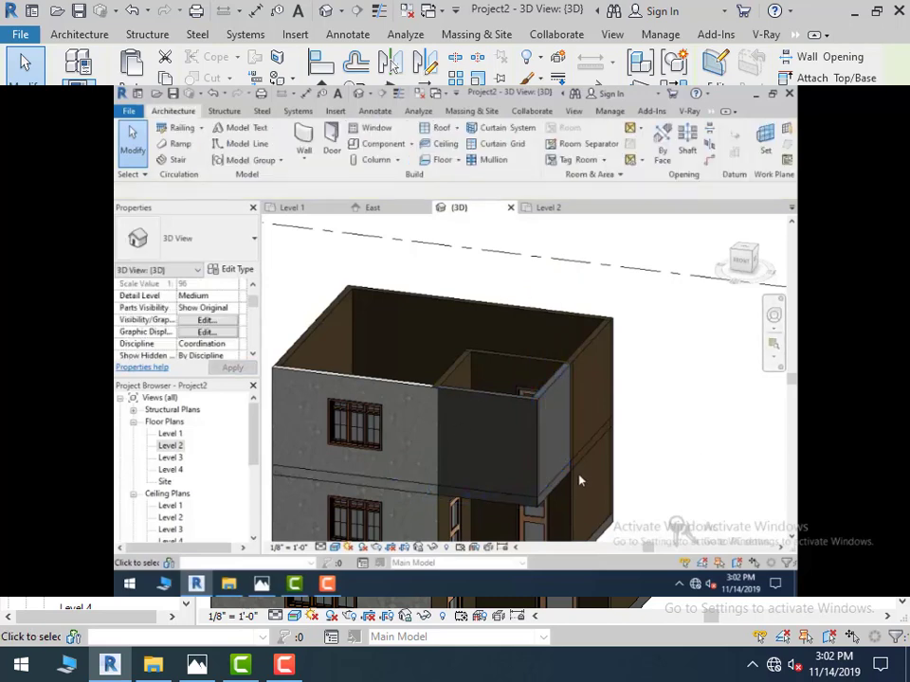
pyautogui.moveTo(522, 453); pyautogui.dragTo(551, 408, button='middle')
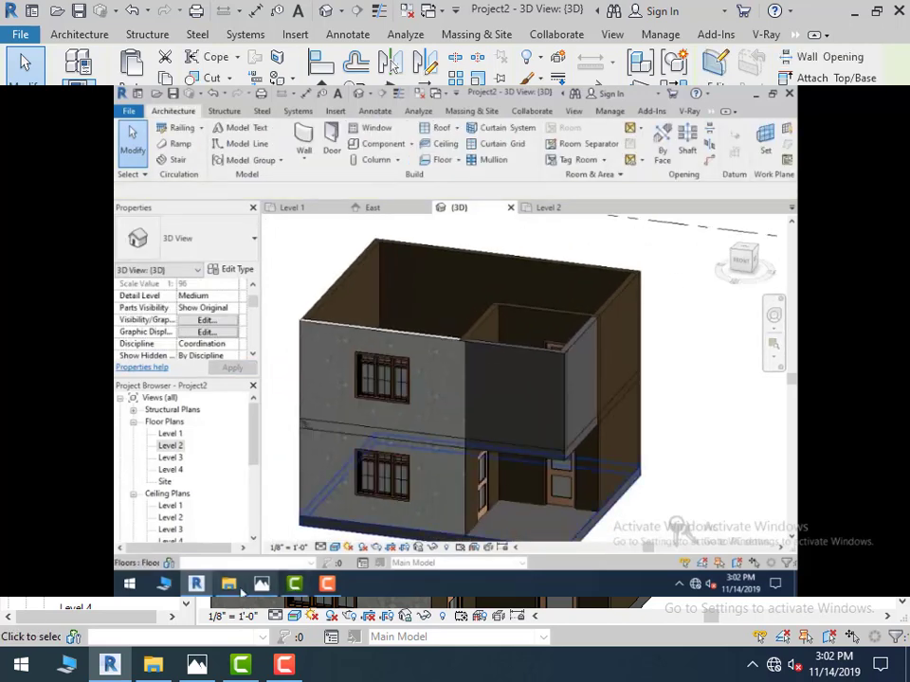
# Check the upper corner's finish in the house reference image and duplicate its front wall's type as GREEN
pyautogui.click(259, 585)
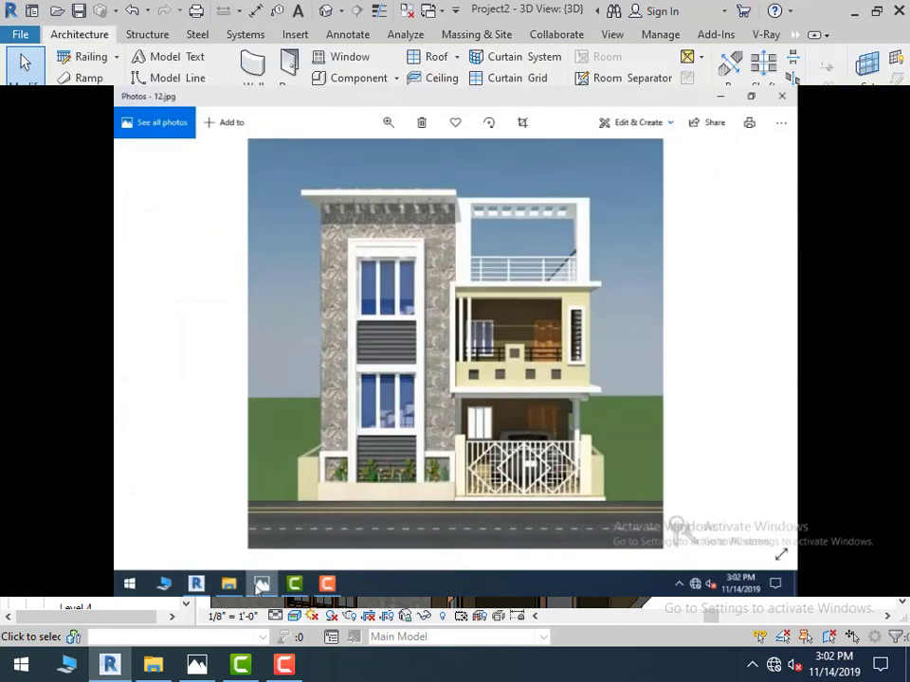
pyautogui.click(260, 585)
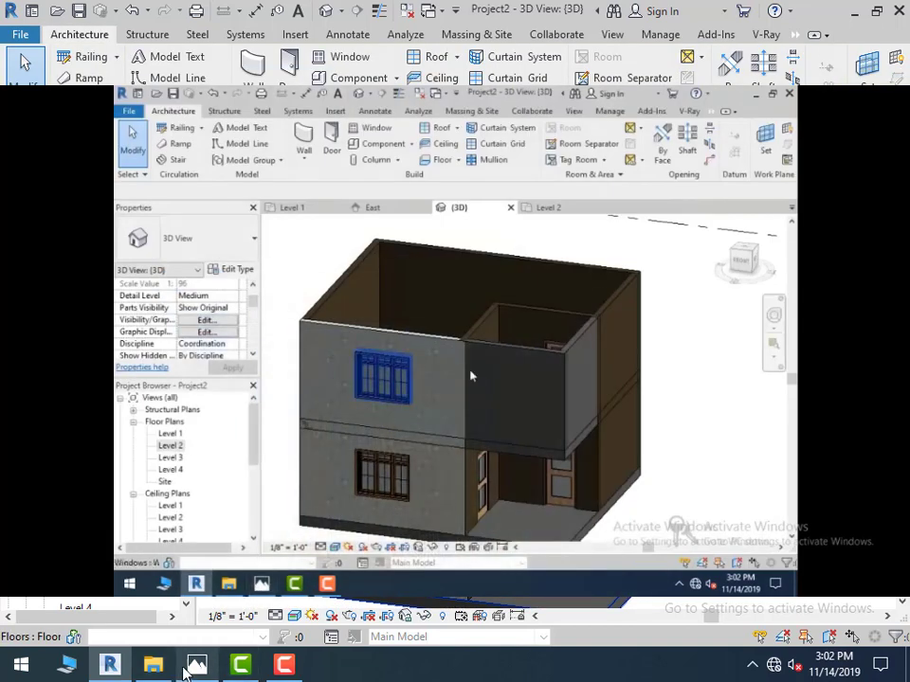
pyautogui.click(518, 356)
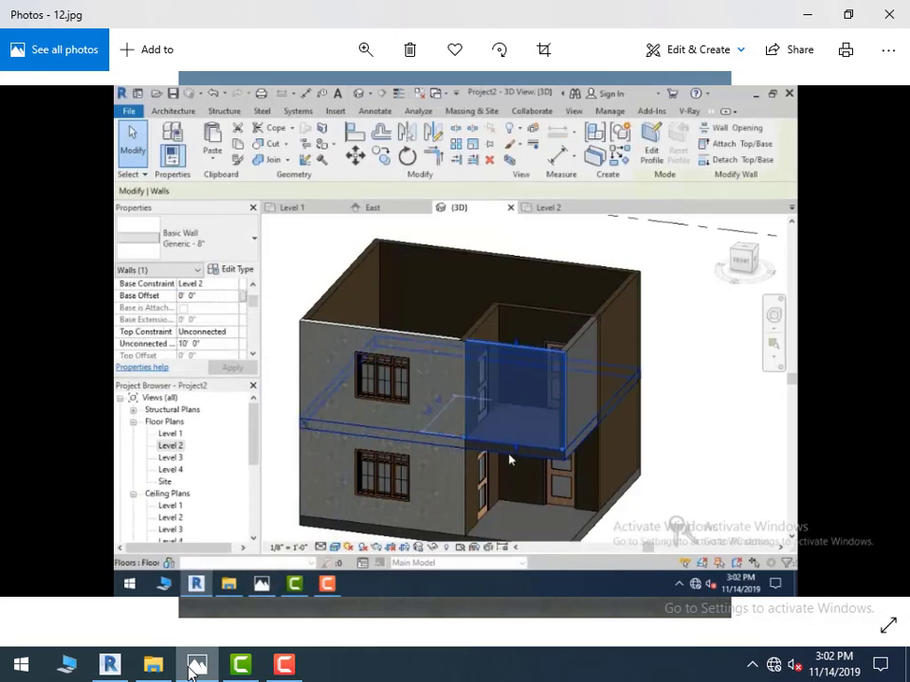
pyautogui.scroll(2, 518, 451)
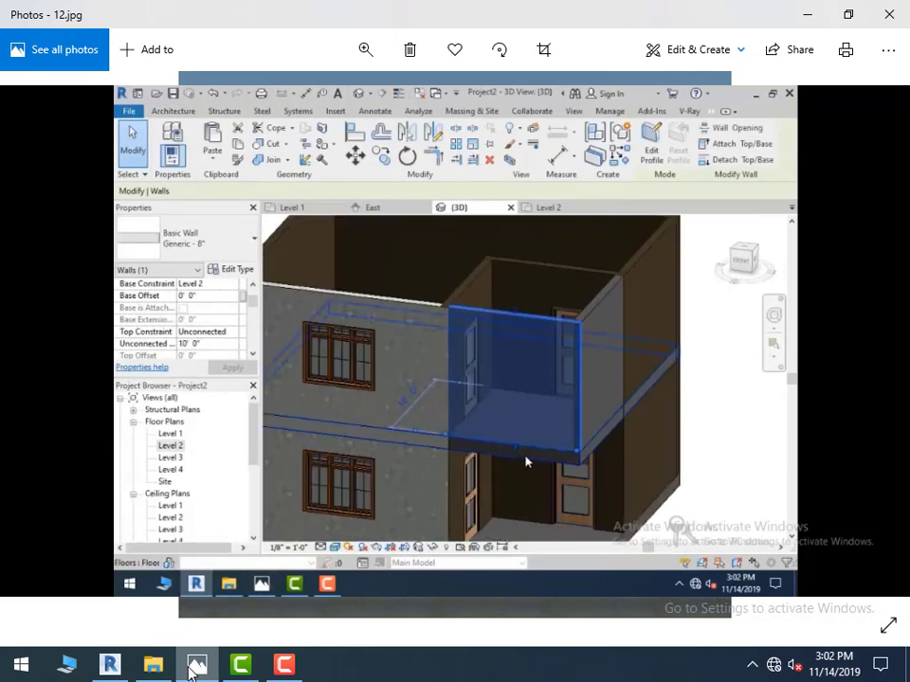
pyautogui.click(196, 666)
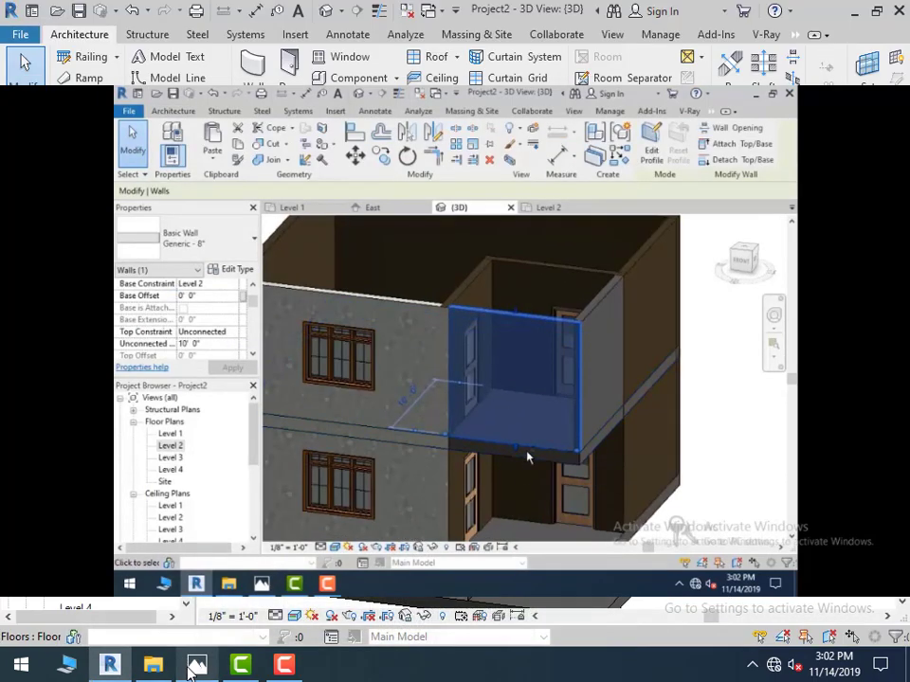
pyautogui.click(240, 271)
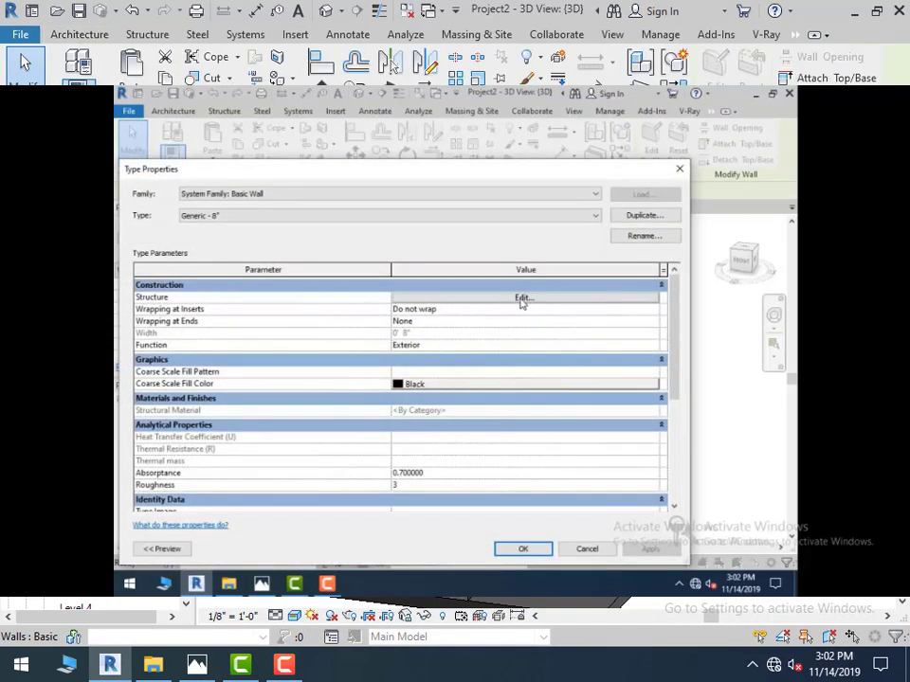
pyautogui.click(644, 215)
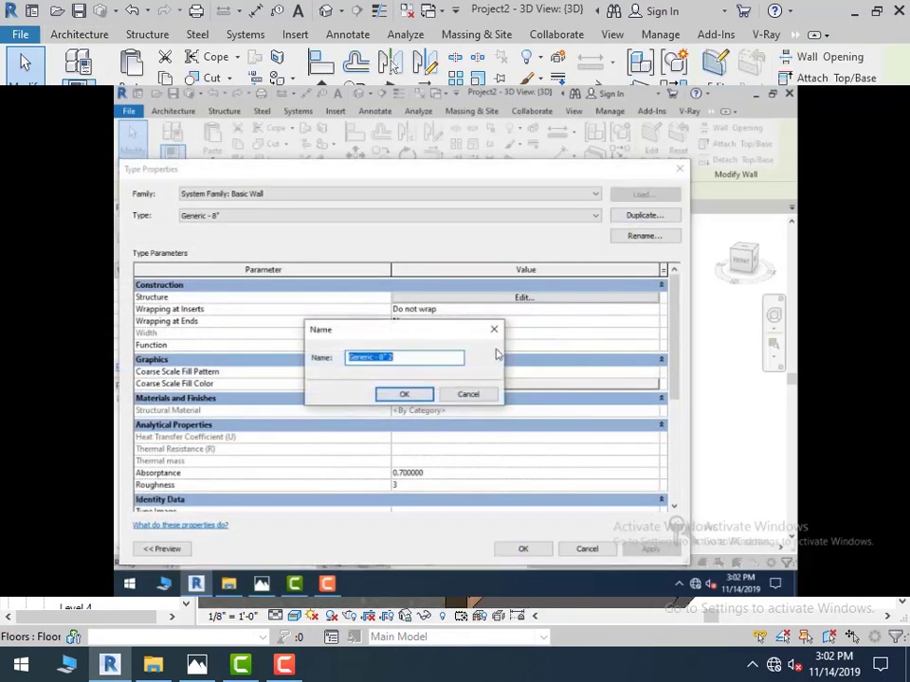
pyautogui.write('GREEN')
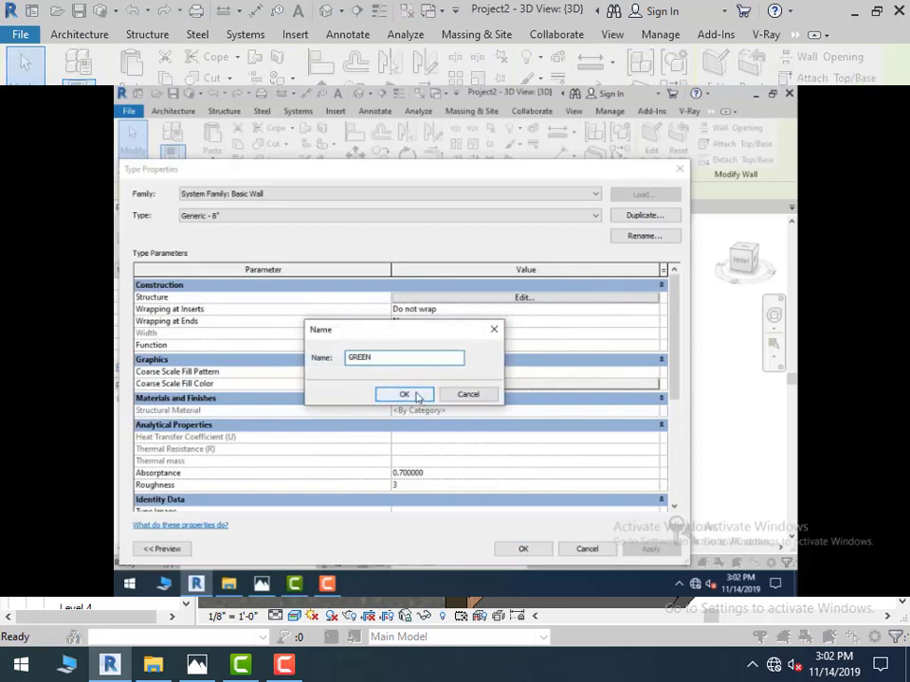
pyautogui.click(404, 394)
# Create a new material named GREEN for the structure layer of the GREEN wall type
pyautogui.click(524, 298)
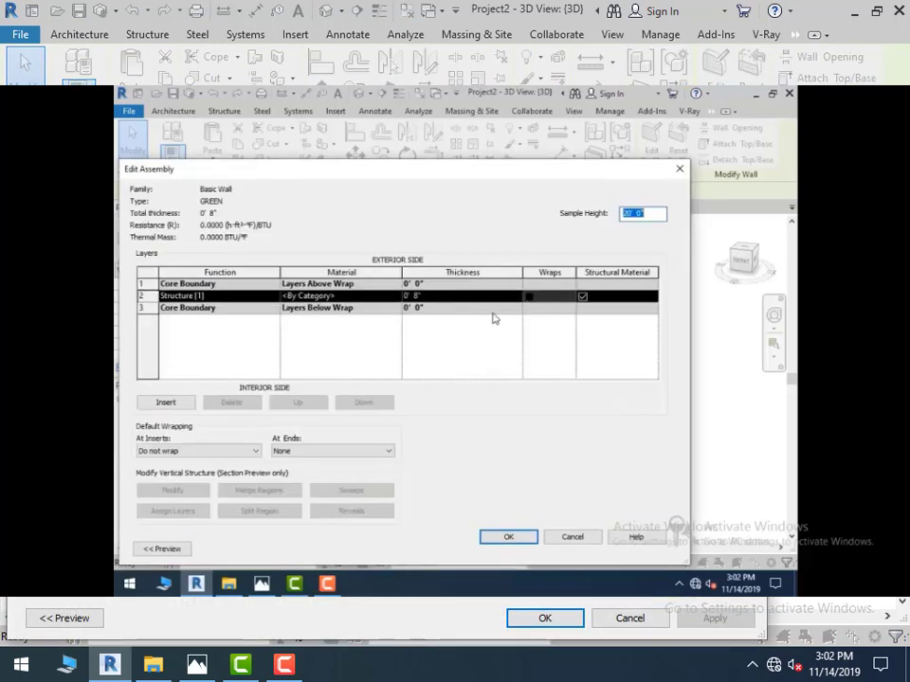
pyautogui.click(391, 297)
pyautogui.click(395, 296)
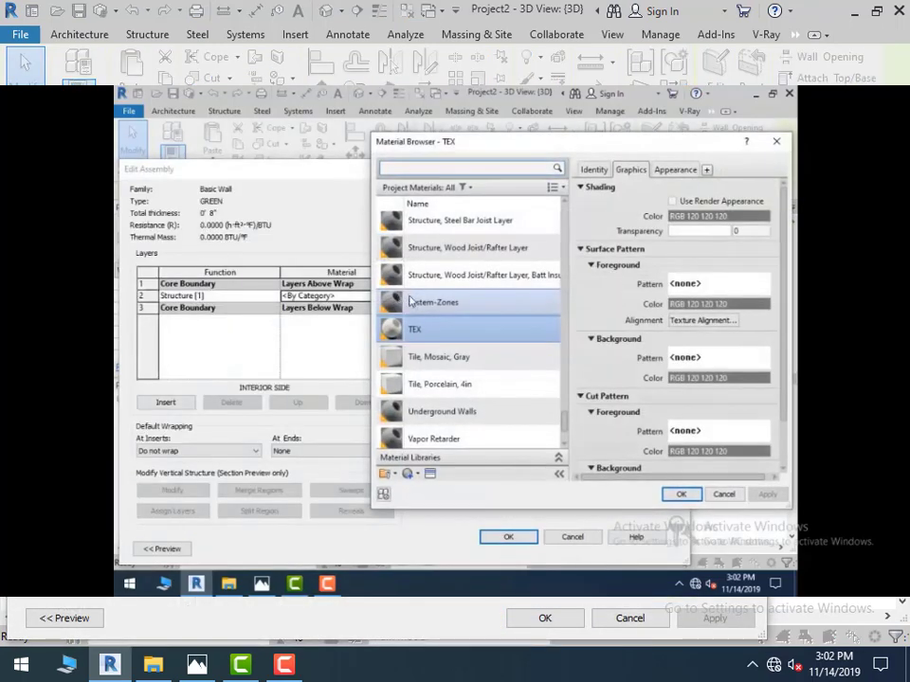
pyautogui.click(431, 486)
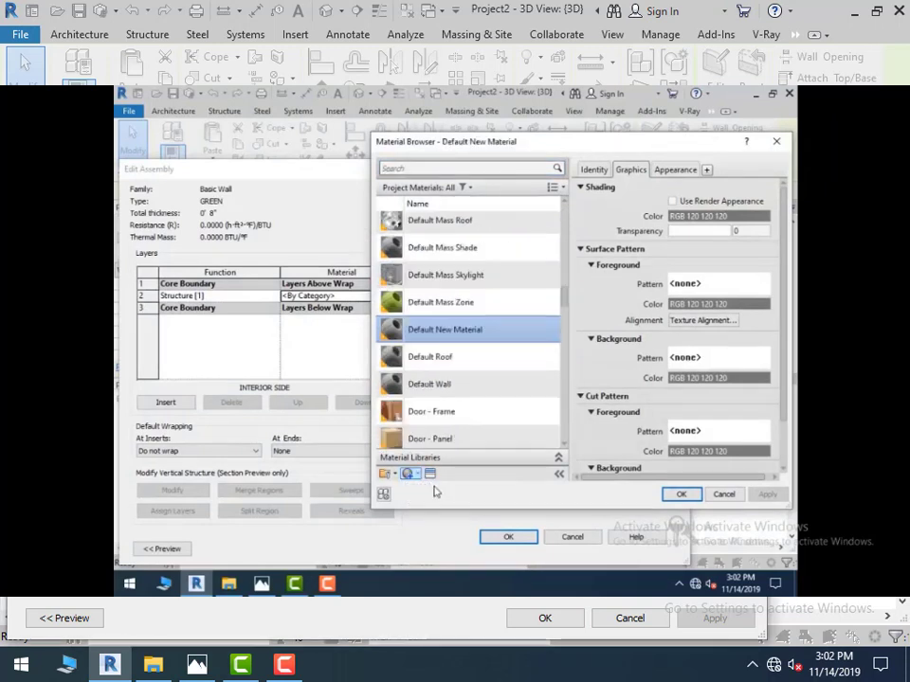
pyautogui.click(593, 169)
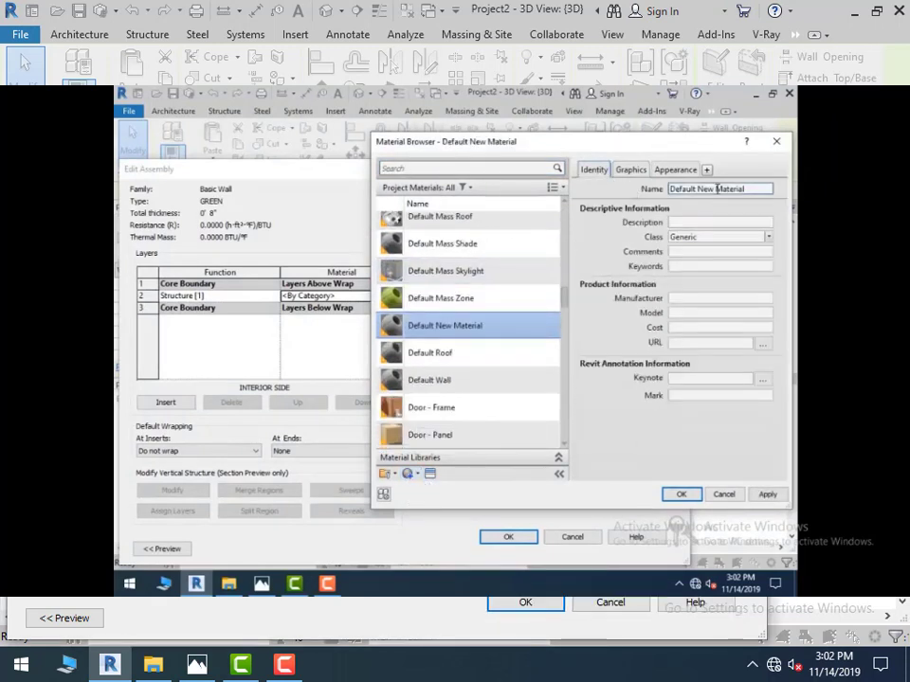
pyautogui.write('GREEN')
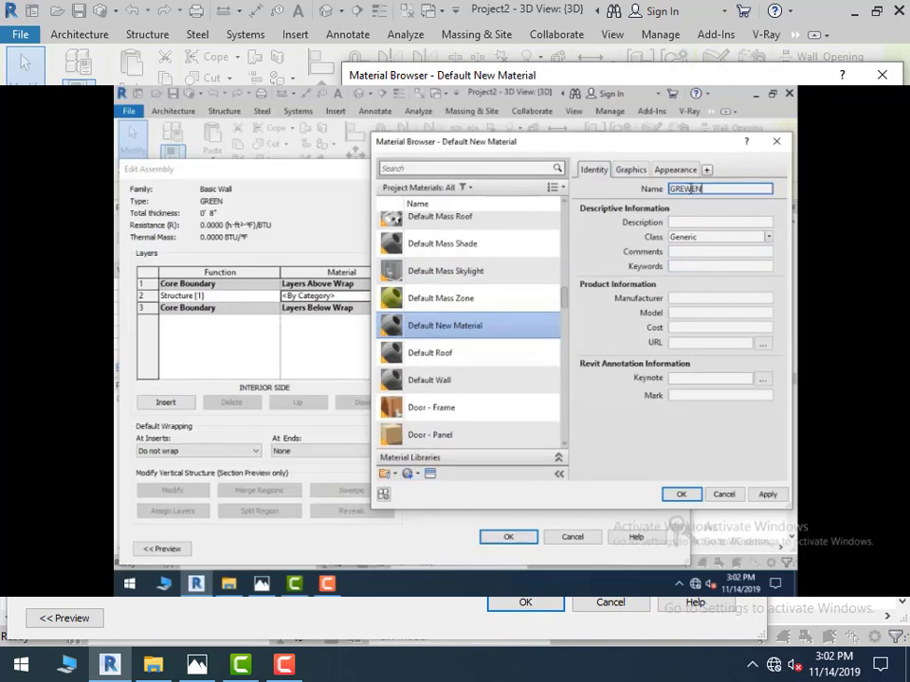
# Use green.jpg from the tex folder as the GREEN material's appearance image and assign the material to the wall type's structure layer
pyautogui.click(674, 170)
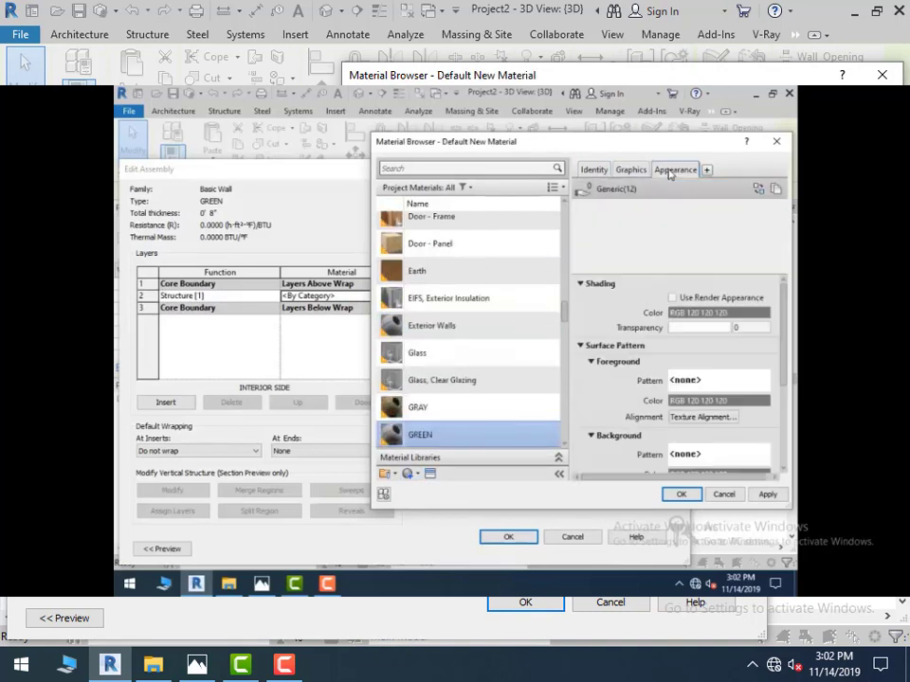
pyautogui.click(776, 315)
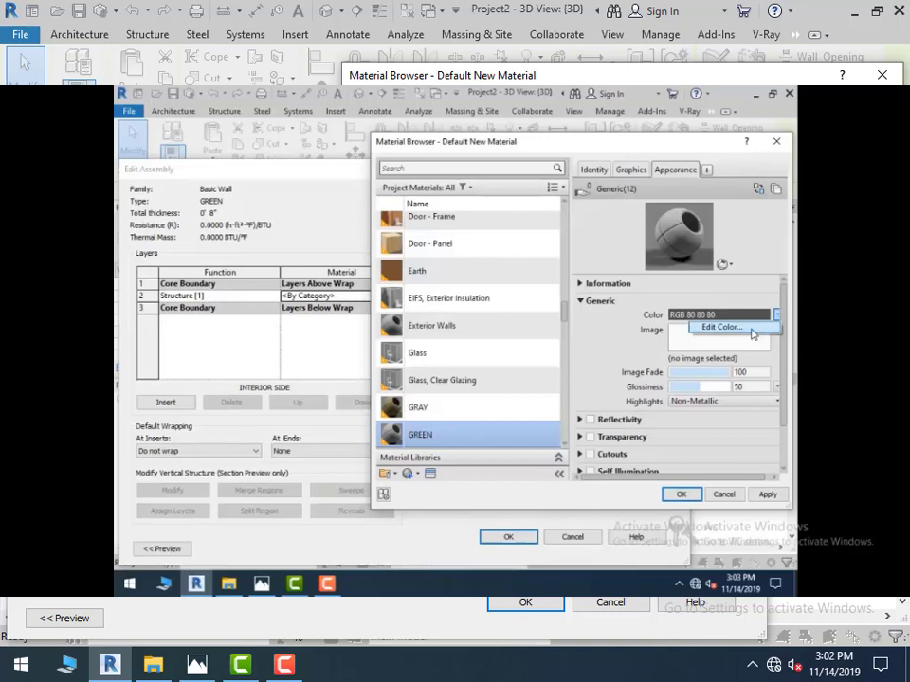
pyautogui.click(776, 330)
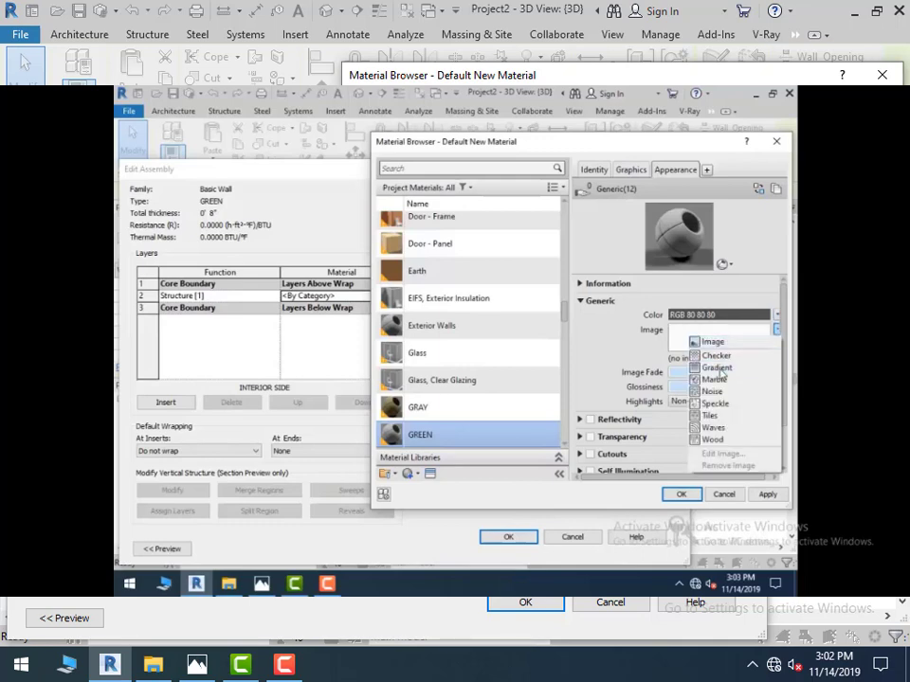
pyautogui.click(720, 345)
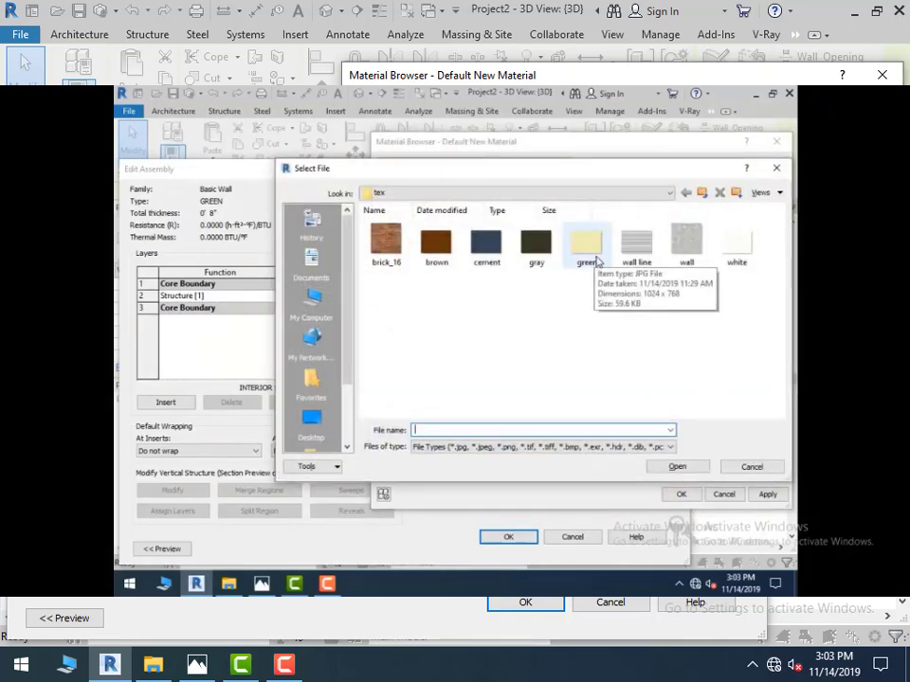
pyautogui.doubleClick(597, 260)
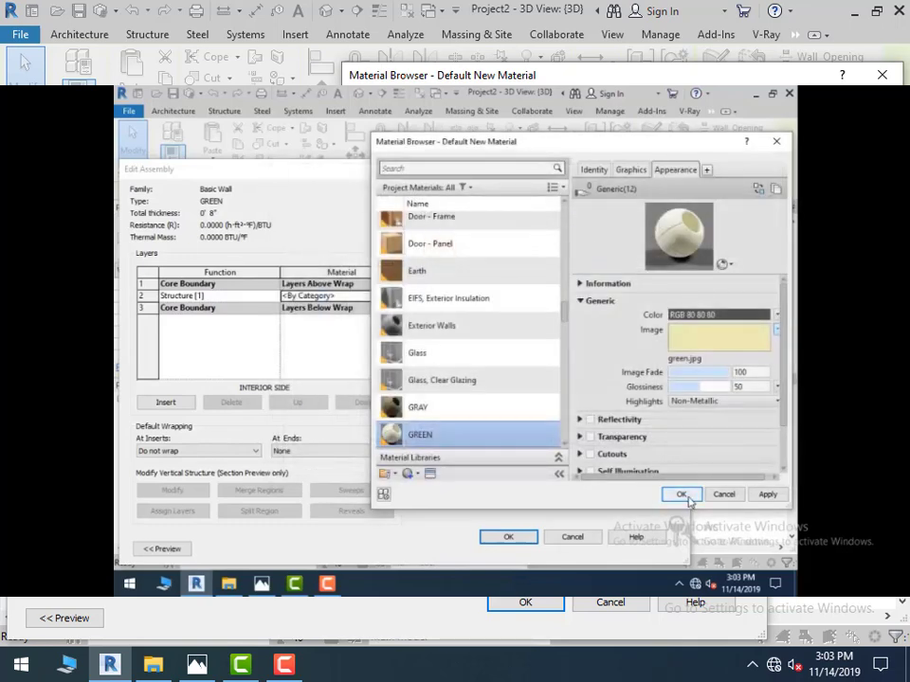
pyautogui.click(682, 494)
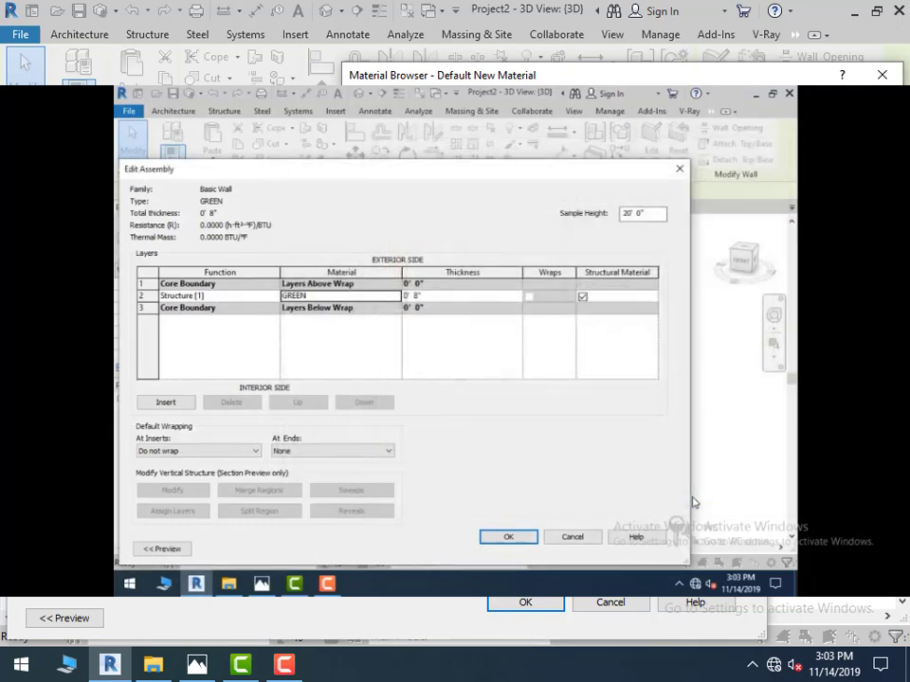
pyautogui.click(509, 537)
pyautogui.click(524, 548)
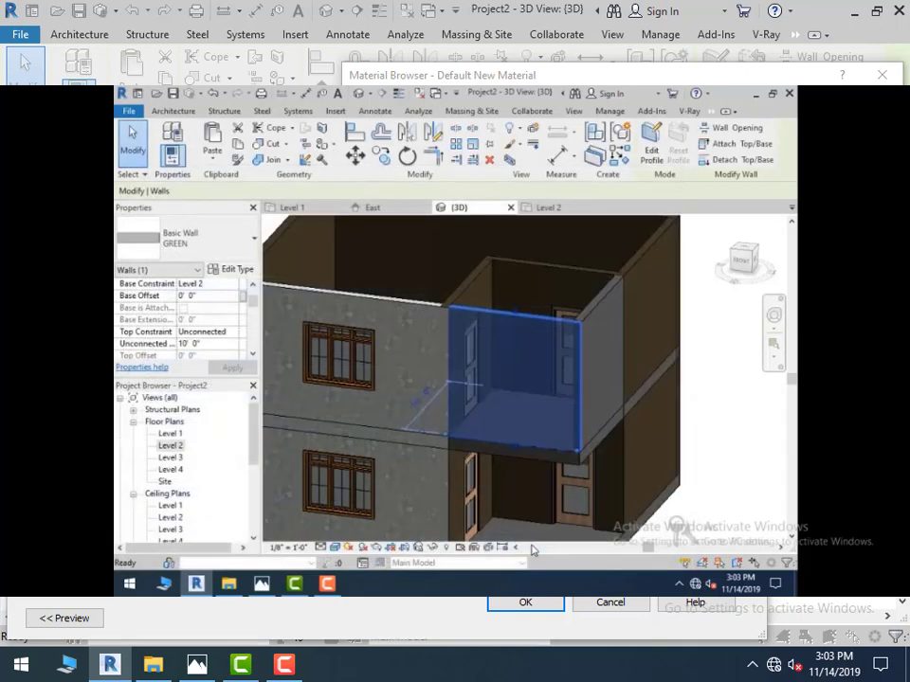
pyautogui.click(755, 450)
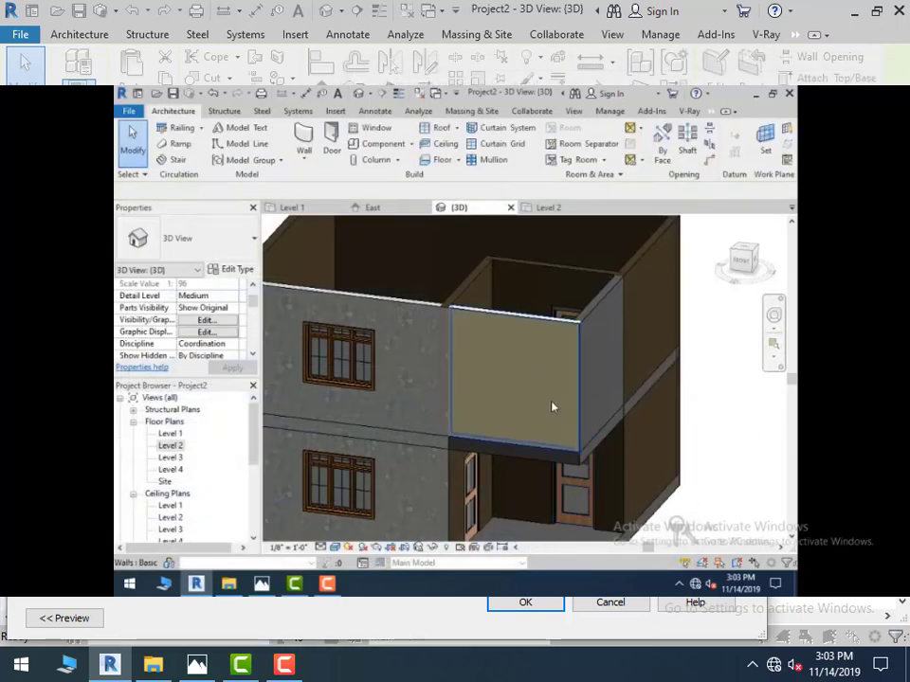
# Open the type properties of the Level 2 floor slab and check its layer structure and the available floor types
pyautogui.click(537, 330)
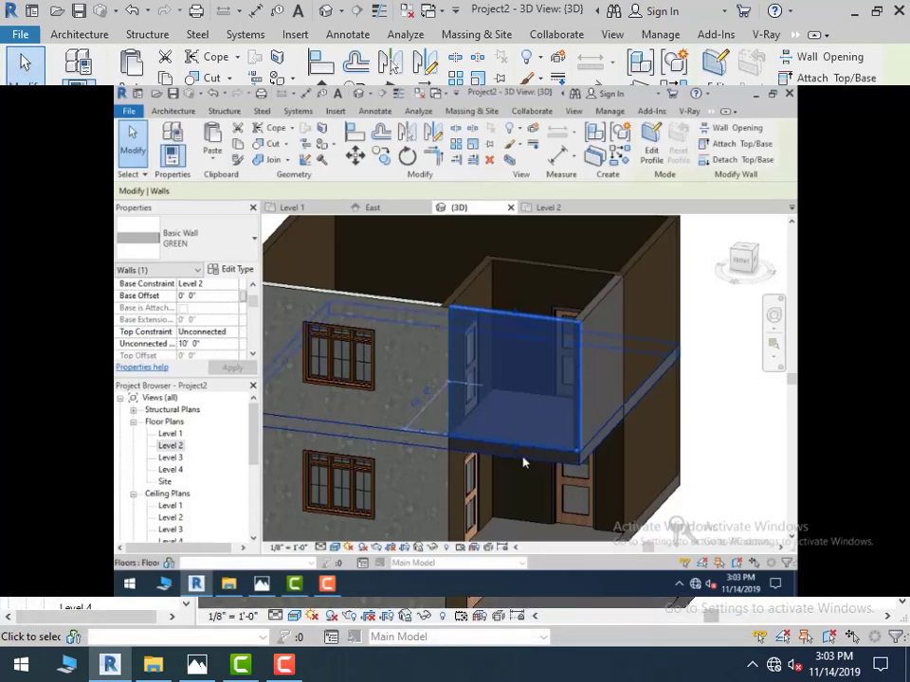
pyautogui.click(524, 462)
pyautogui.press('Escape')
pyautogui.click(233, 270)
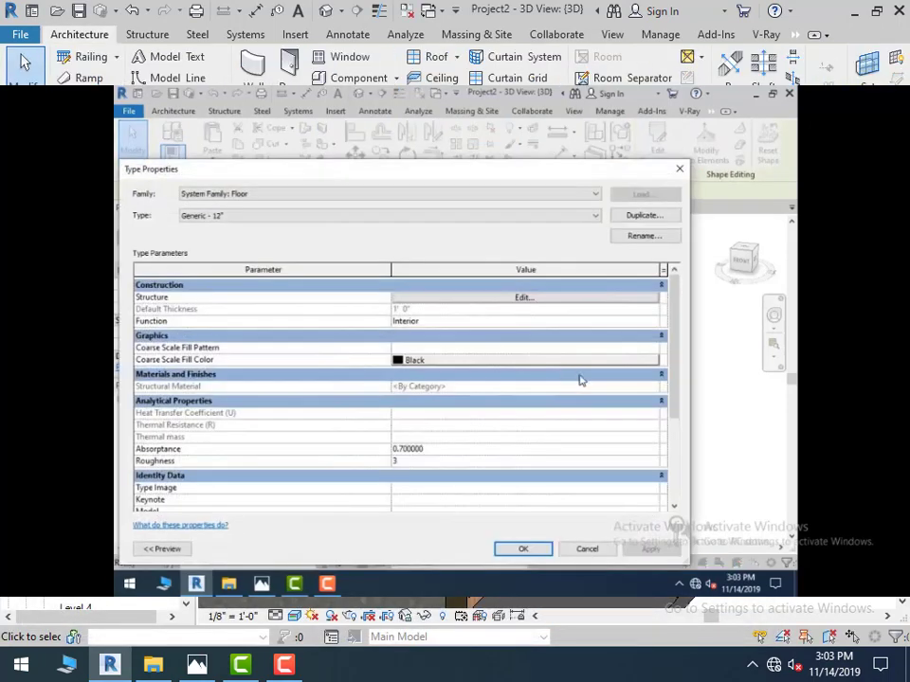
pyautogui.click(524, 298)
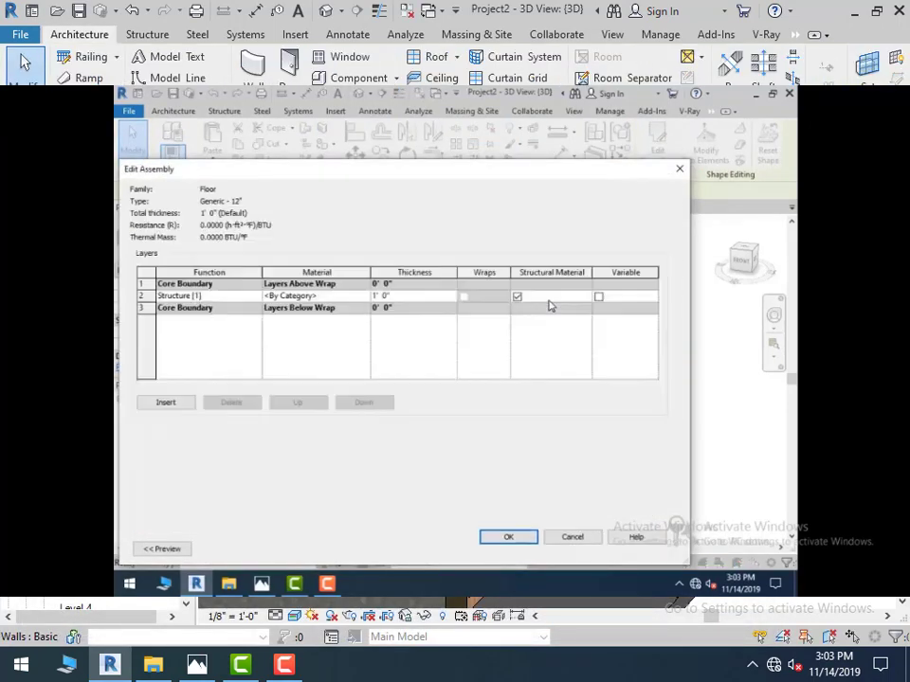
pyautogui.click(680, 169)
pyautogui.click(597, 215)
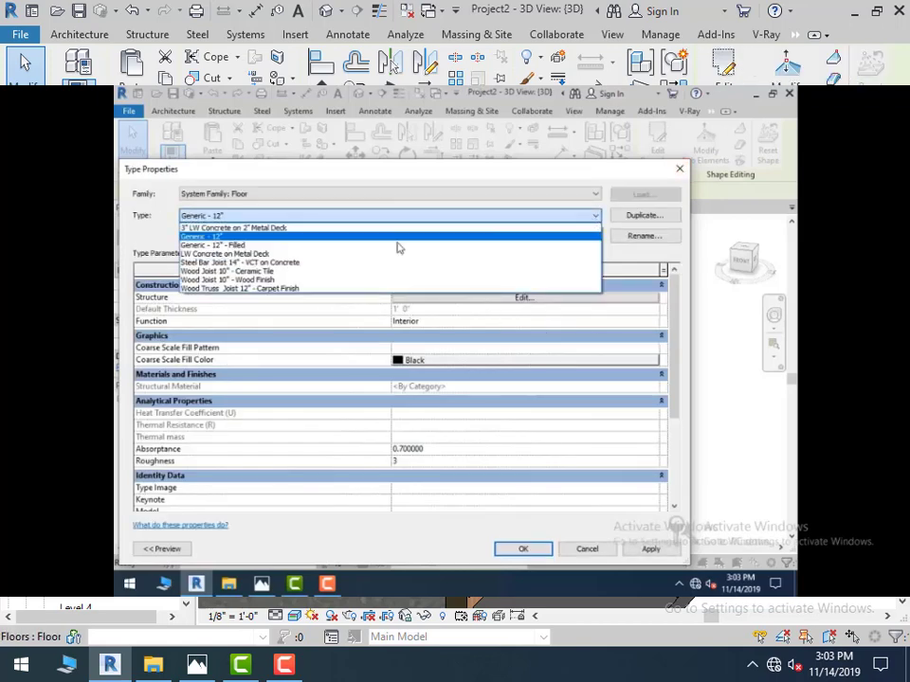
pyautogui.click(154, 235)
# Assign the GREEN material to the structure layer of the Generic - 12" floor type
pyautogui.click(521, 297)
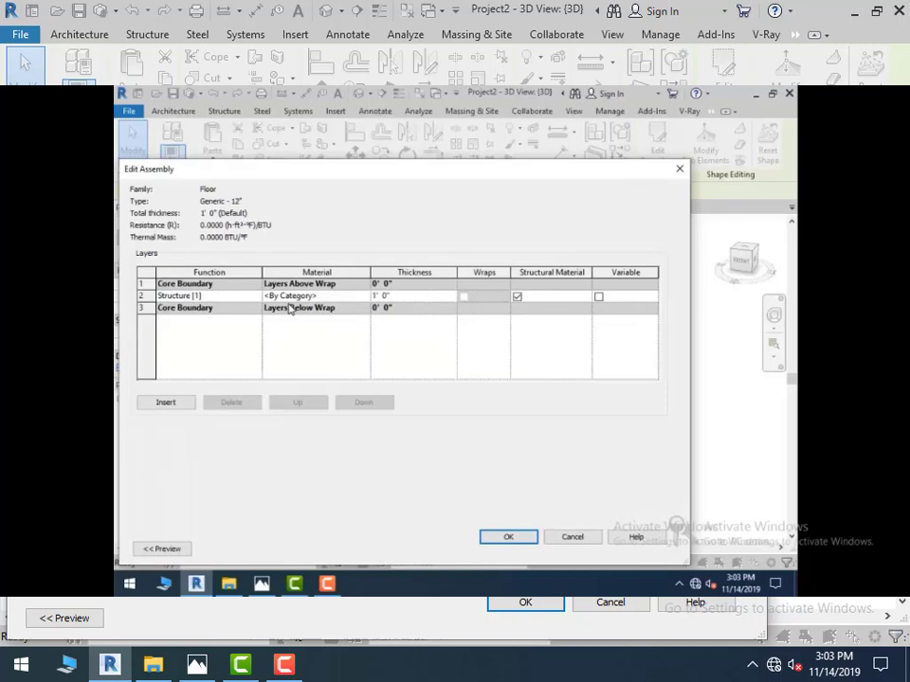
pyautogui.click(366, 298)
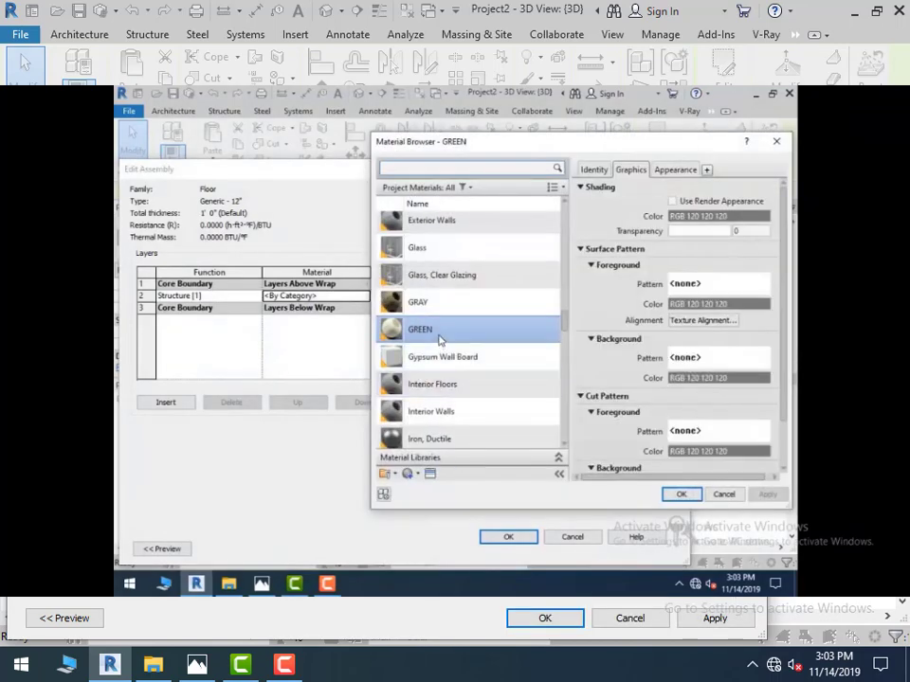
pyautogui.doubleClick(439, 330)
pyautogui.click(509, 537)
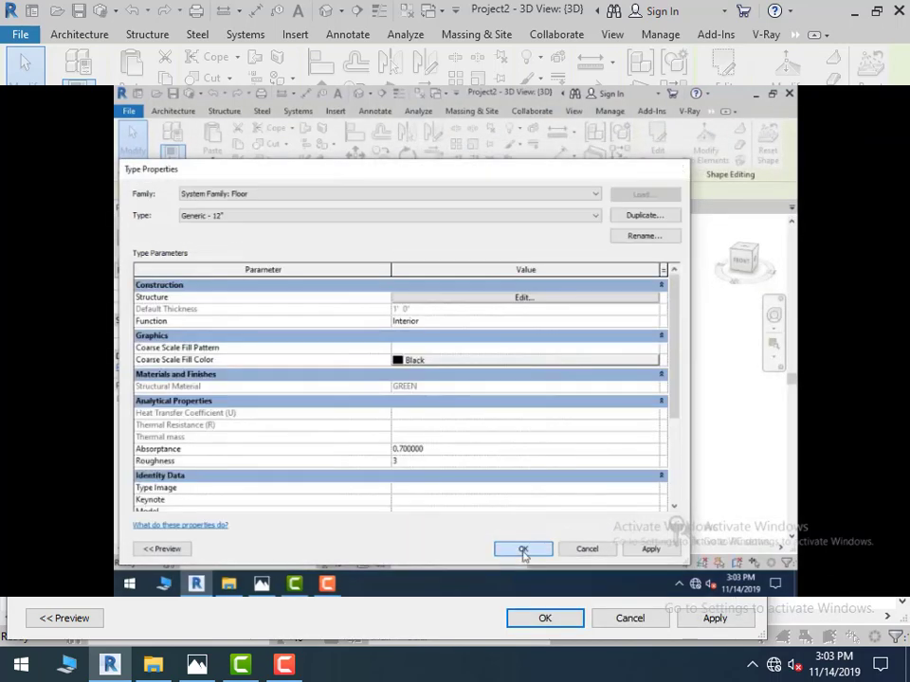
pyautogui.click(523, 550)
pyautogui.click(739, 472)
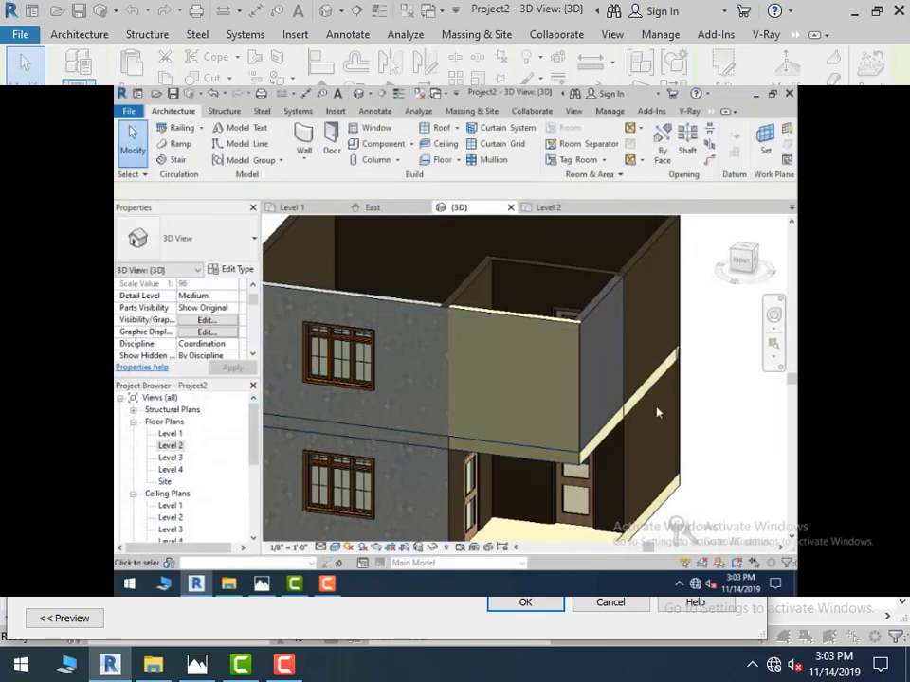
# Match the upper corner's side wall to the GREEN type of its front wall
pyautogui.scroll(-1, 645, 436)
pyautogui.moveTo(667, 396); pyautogui.dragTo(673, 340, button='middle')
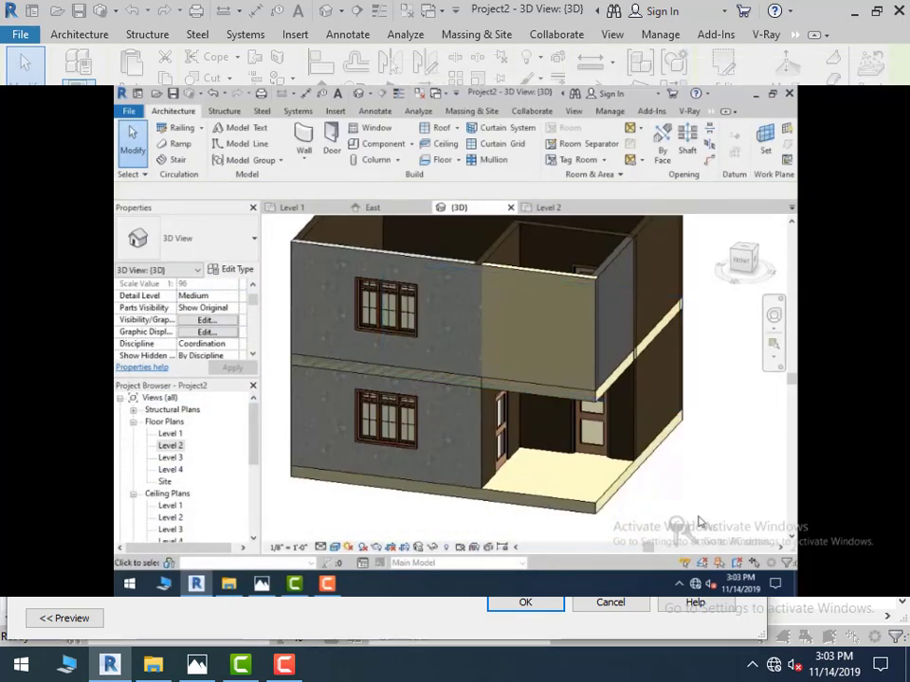
pyautogui.click(527, 606)
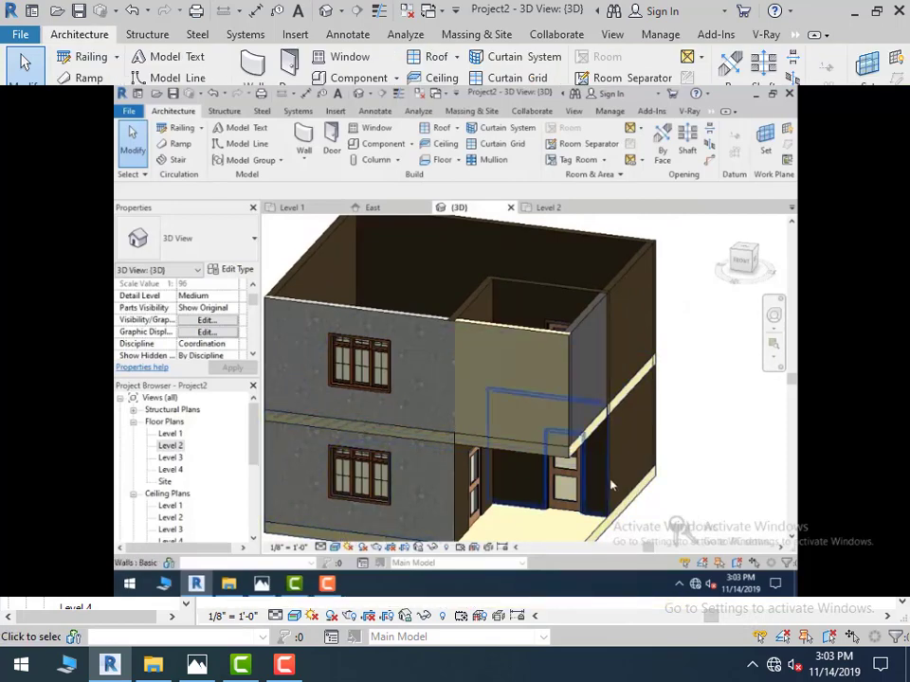
pyautogui.keyDown('shift'); pyautogui.moveTo(611, 485); pyautogui.dragTo(611, 412, button='middle'); pyautogui.keyUp('shift')
pyautogui.keyDown('shift'); pyautogui.moveTo(614, 459); pyautogui.dragTo(582, 417, button='middle'); pyautogui.keyUp('shift')
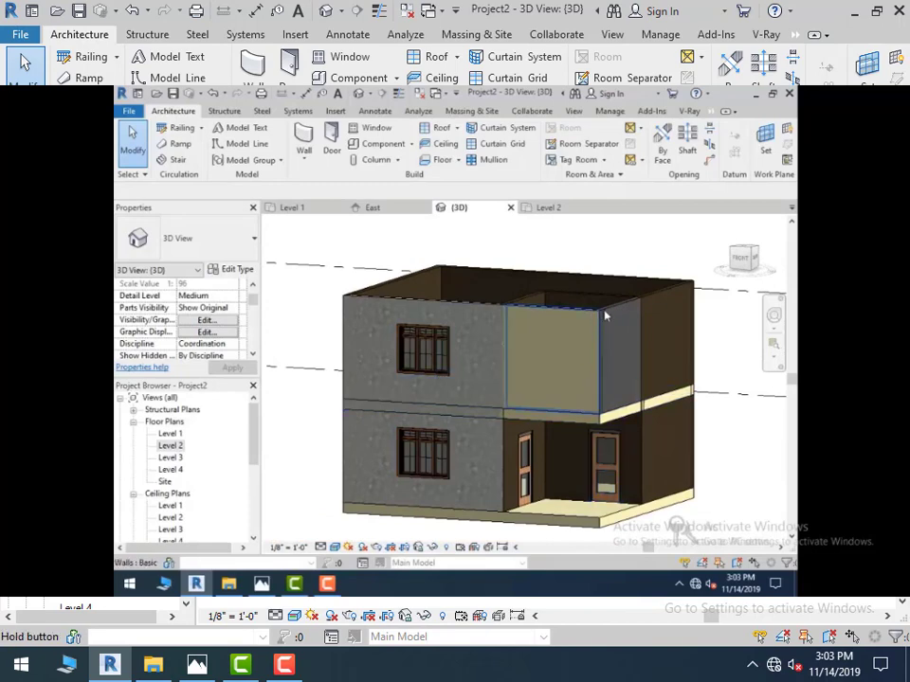
pyautogui.click(579, 317)
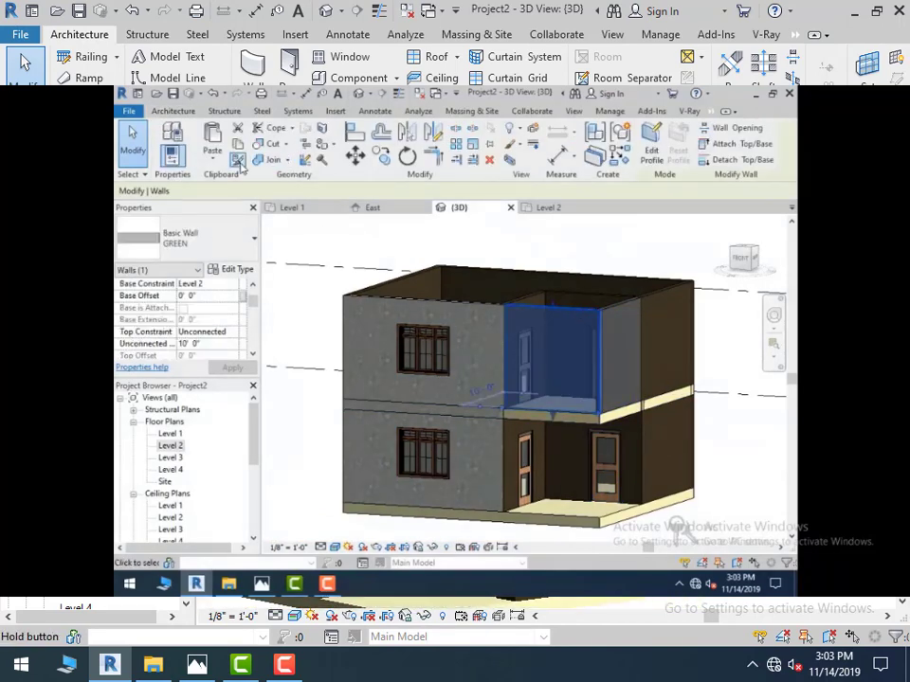
pyautogui.click(238, 160)
pyautogui.click(569, 313)
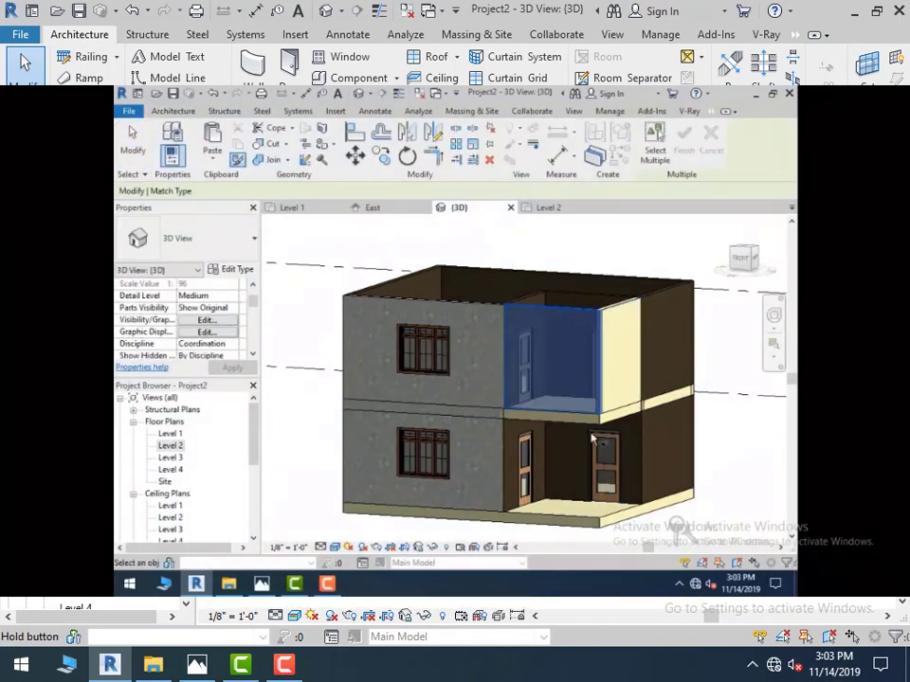
pyautogui.click(128, 154)
# Following the house reference image, edit the front GREEN wall's profile to cut a rectangular opening about 8'-6" wide
pyautogui.moveTo(436, 374); pyautogui.dragTo(426, 392, button='middle')
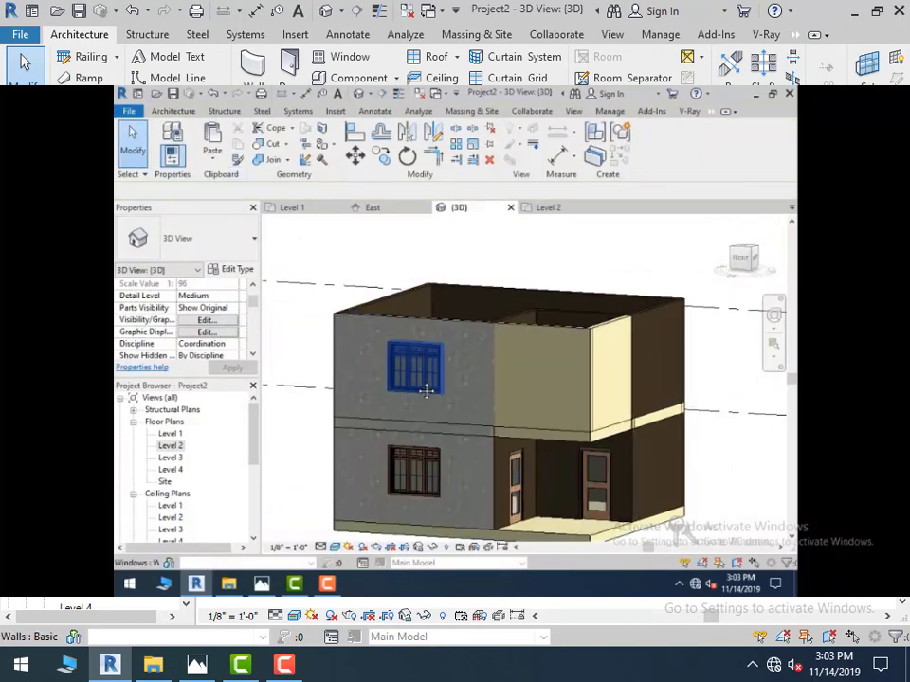
pyautogui.click(261, 584)
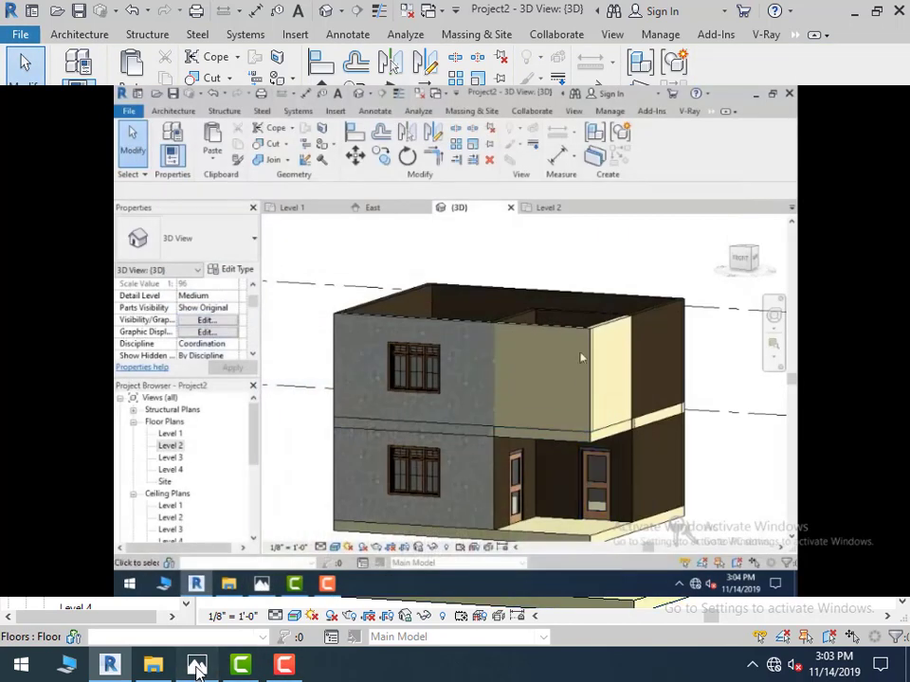
pyautogui.click(197, 667)
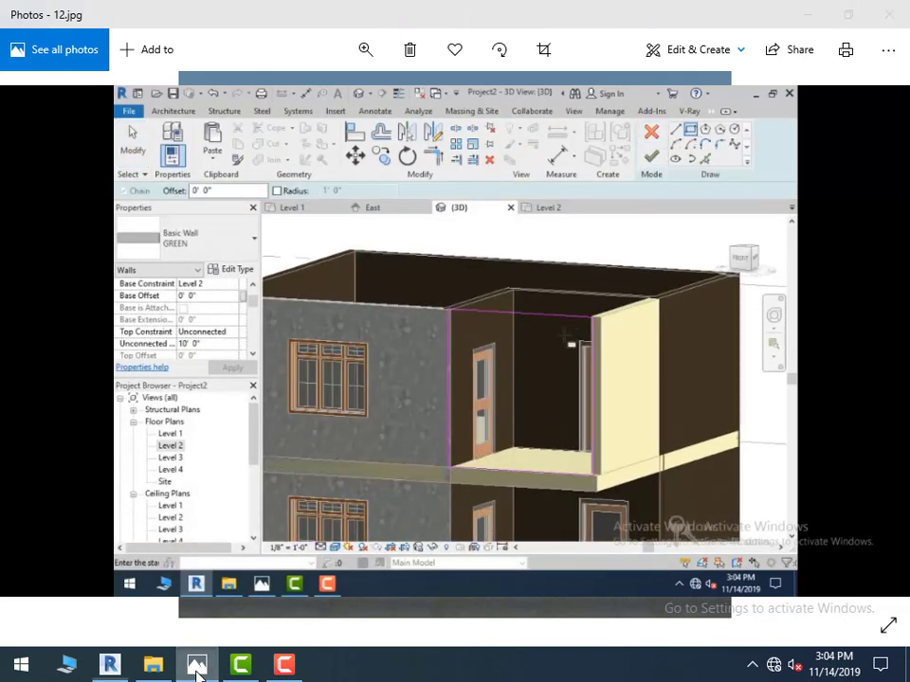
pyautogui.click(197, 667)
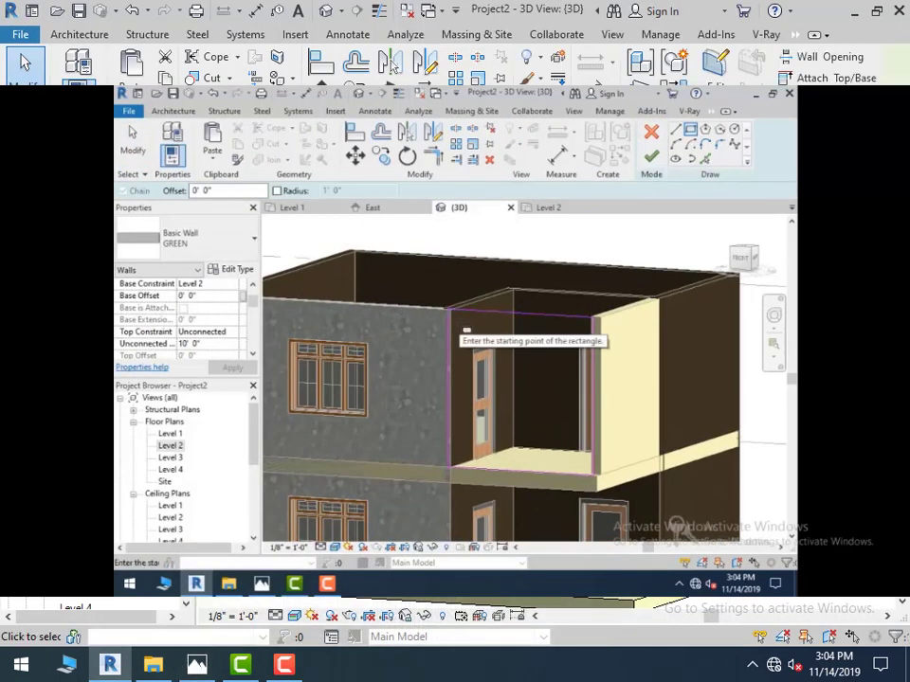
pyautogui.click(715, 64)
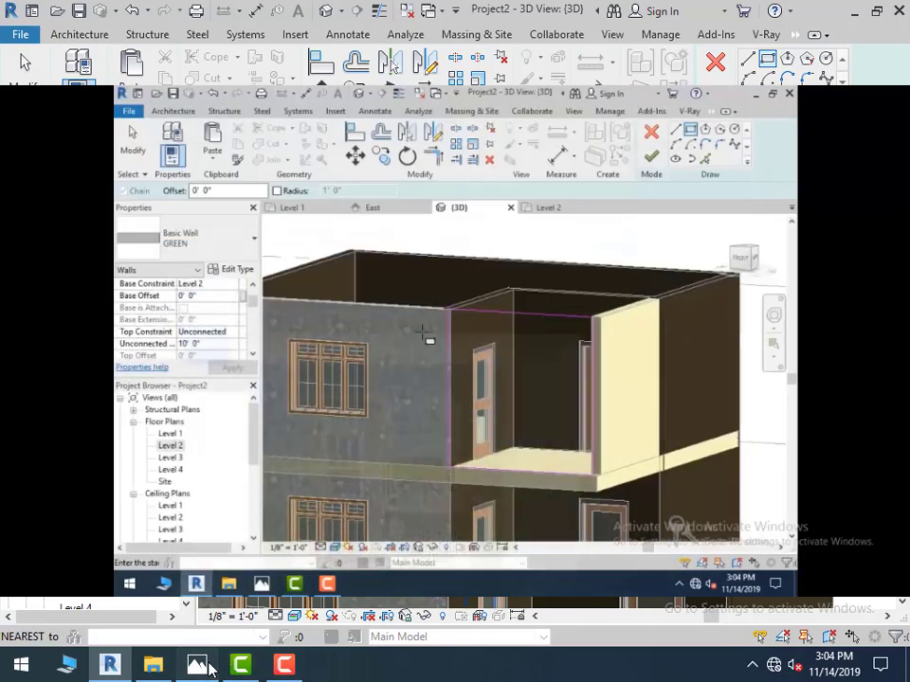
pyautogui.click(209, 670)
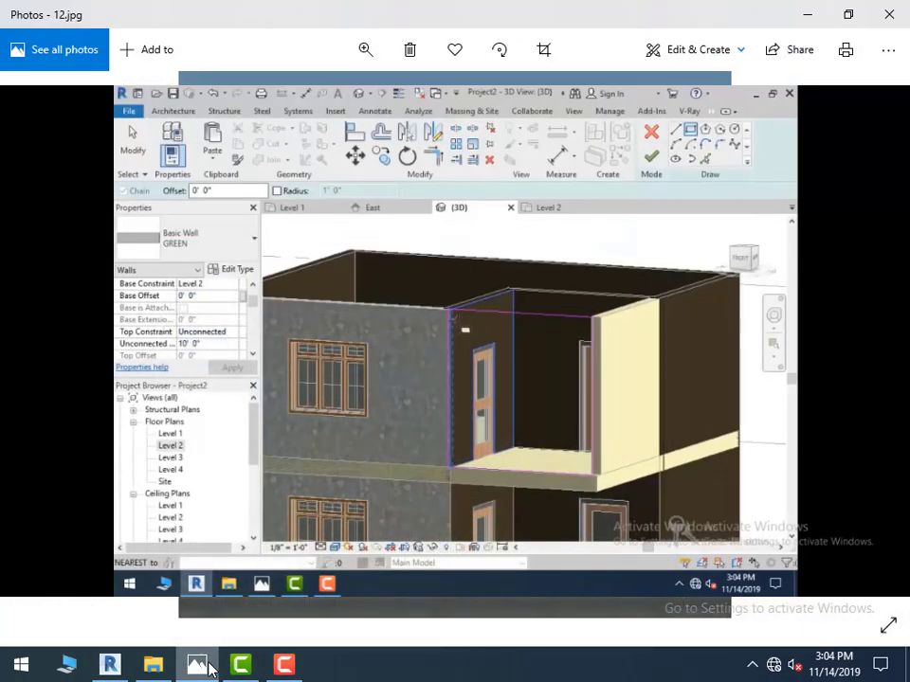
pyautogui.click(203, 666)
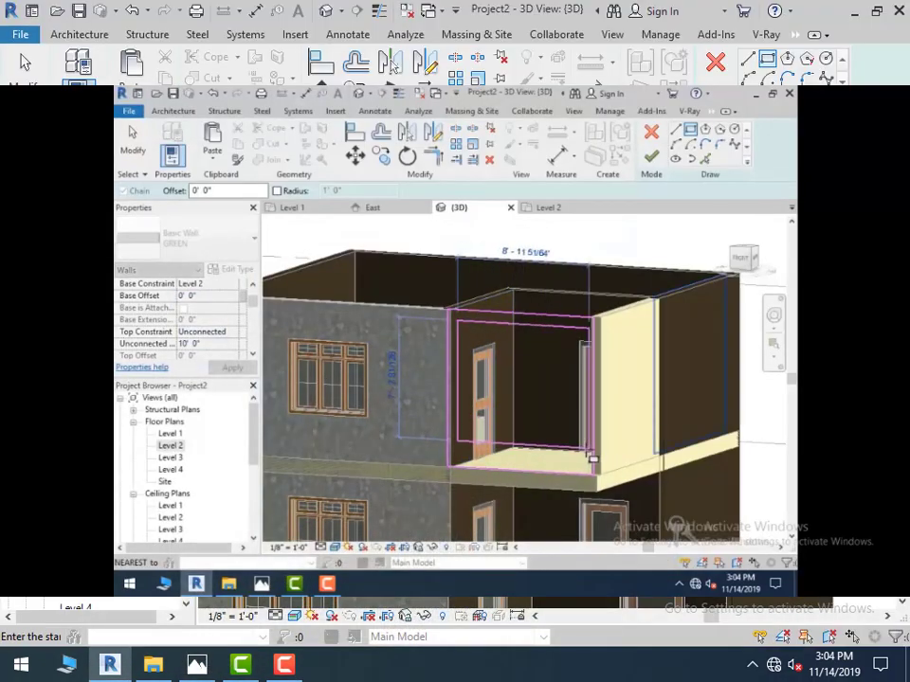
pyautogui.click(198, 665)
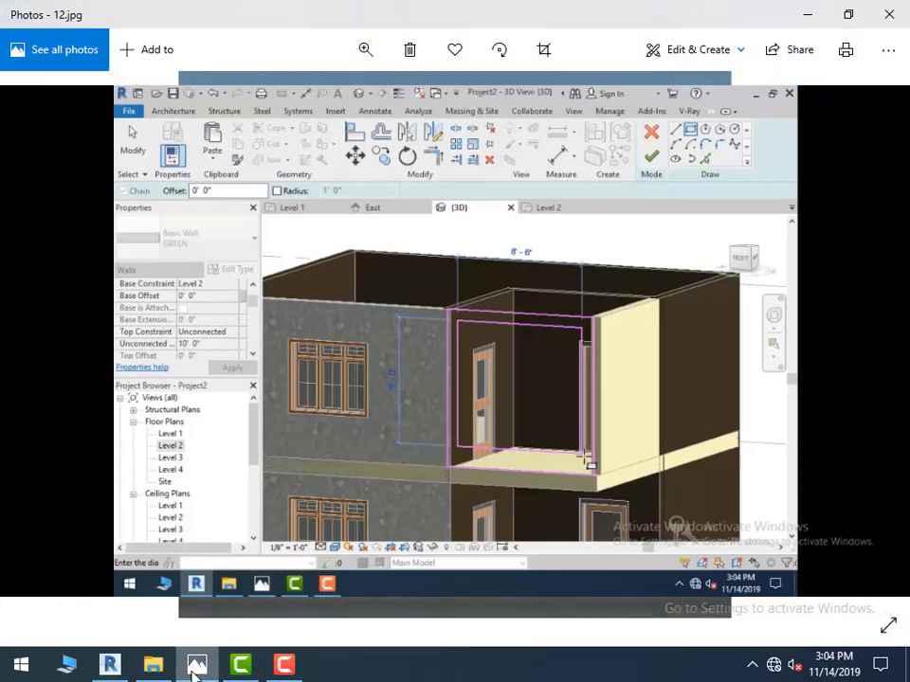
pyautogui.click(198, 663)
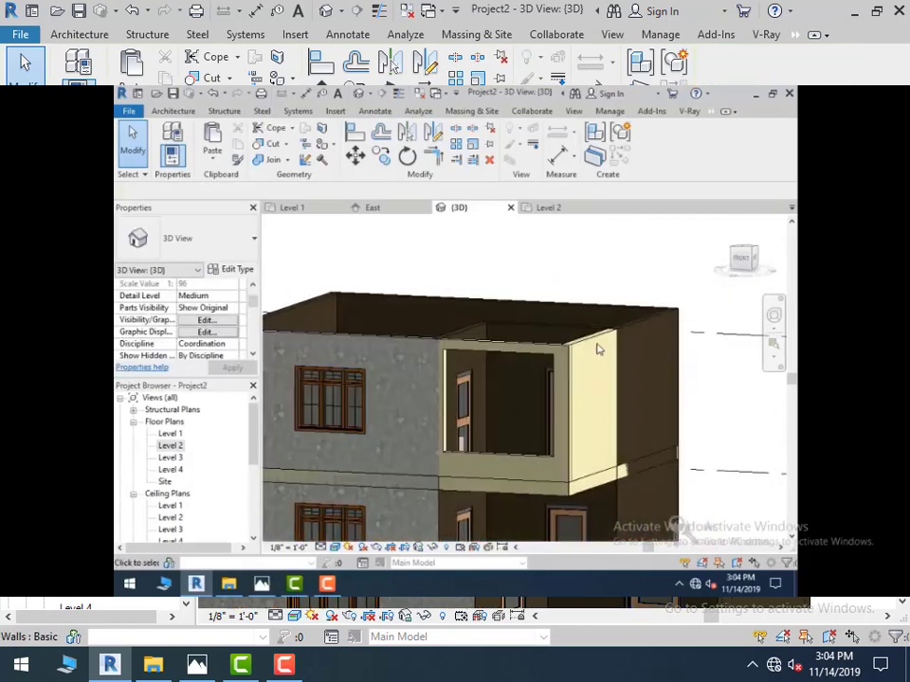
# Edit the side GREEN wall's profile to cut a rectangular opening about 6'-6" wide
pyautogui.click(594, 369)
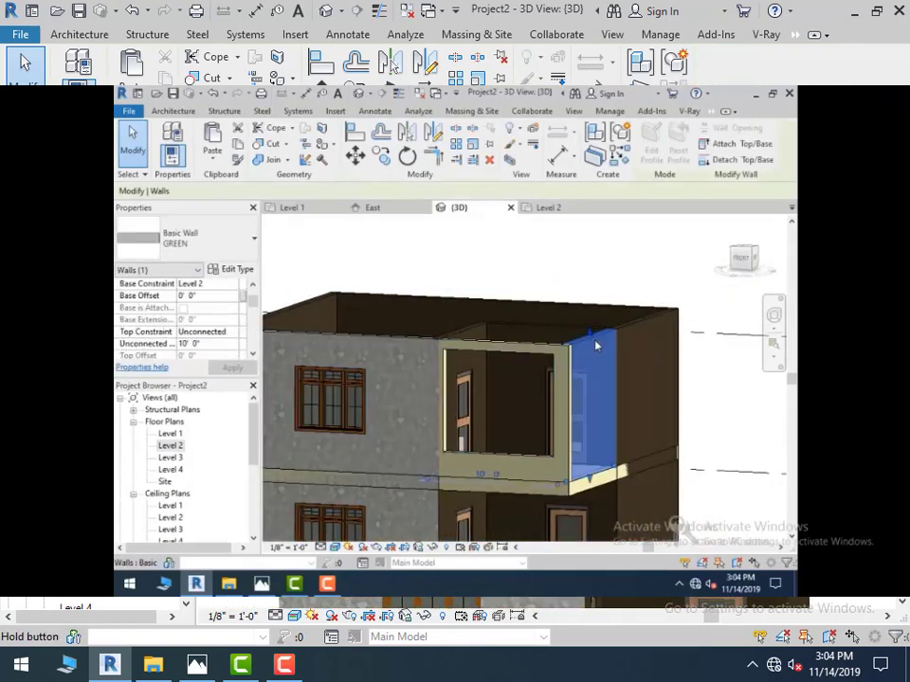
pyautogui.click(657, 152)
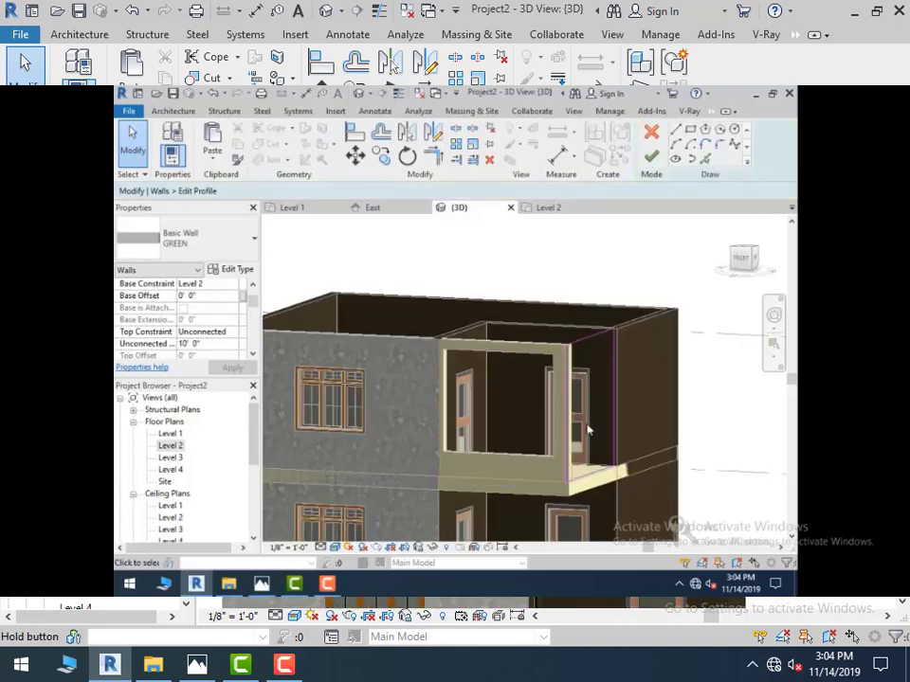
pyautogui.click(690, 130)
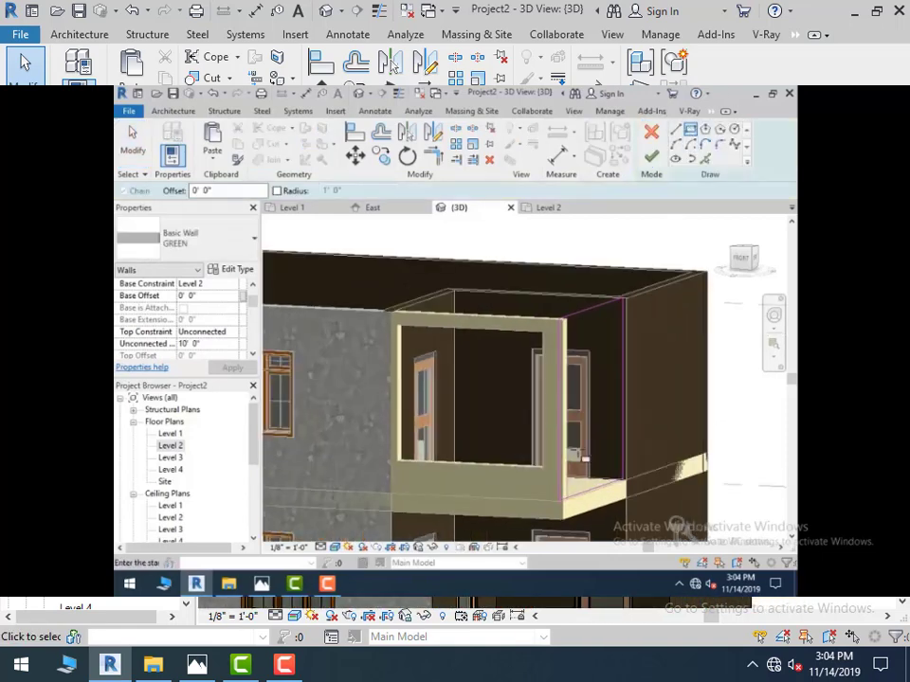
pyautogui.click(567, 322)
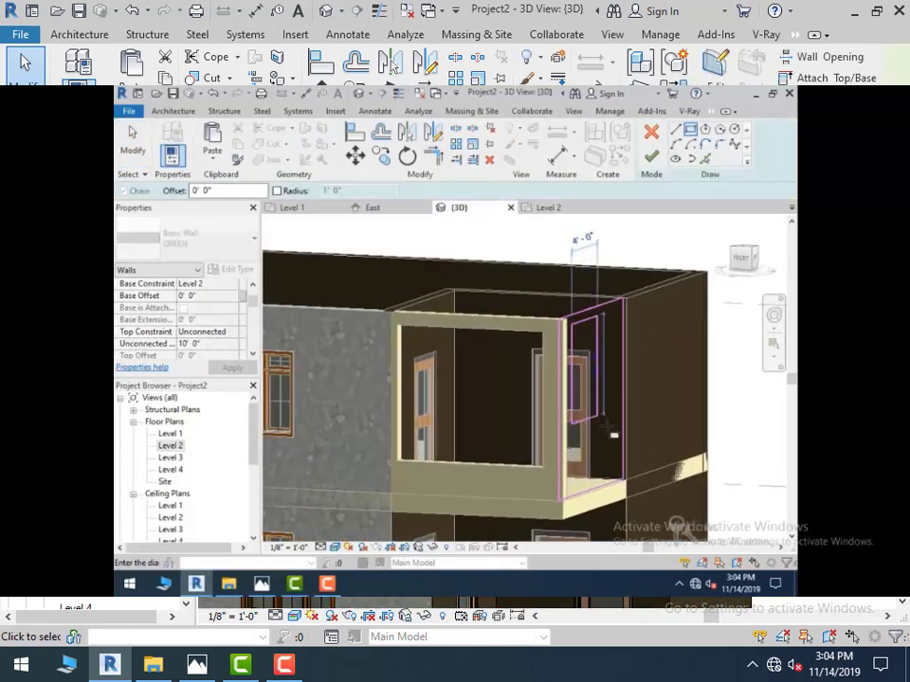
pyautogui.click(614, 305)
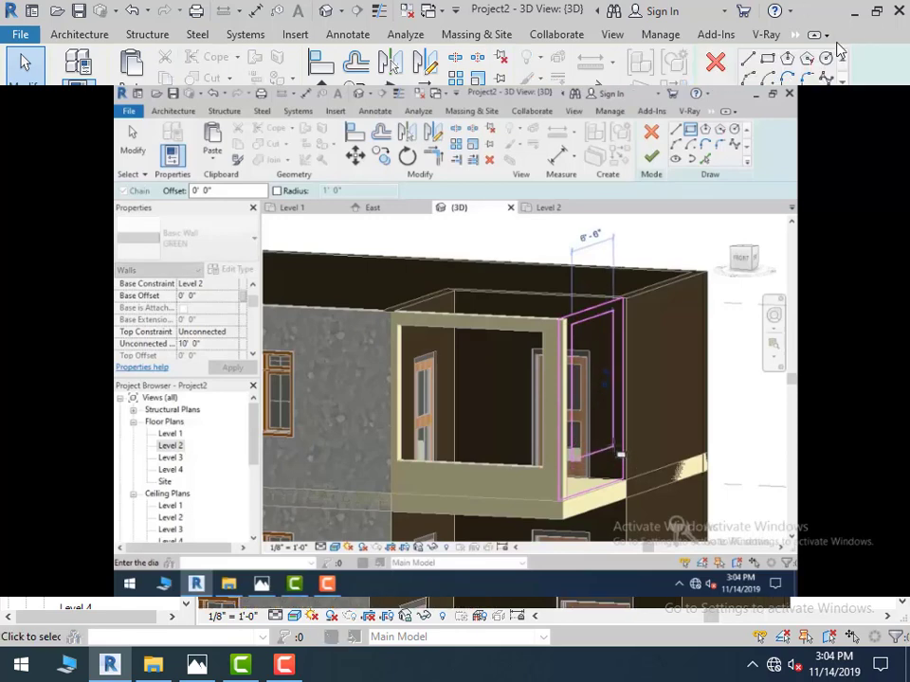
pyautogui.click(651, 159)
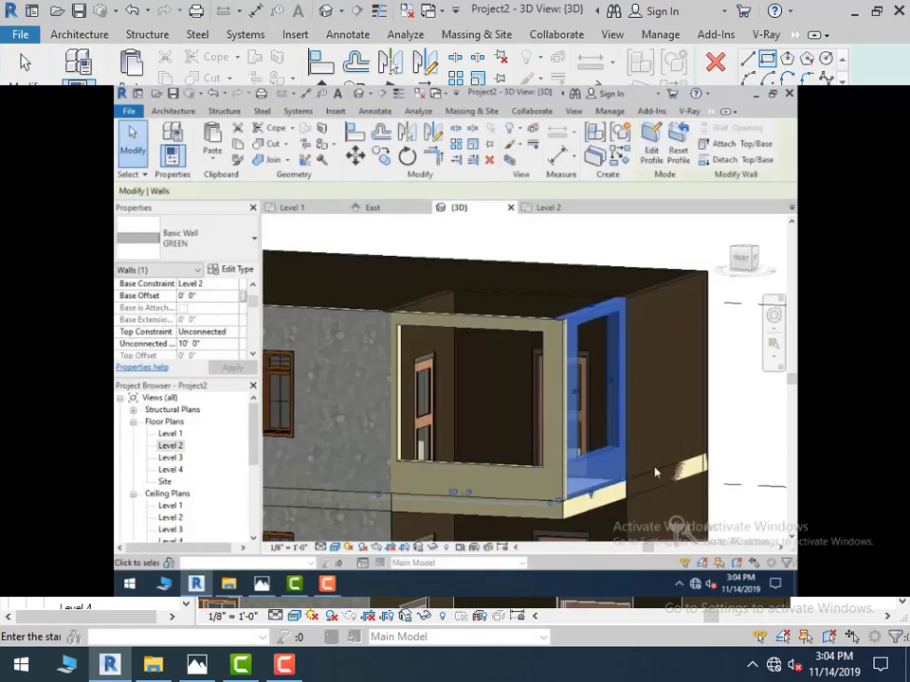
pyautogui.click(466, 236)
# Copy the Level 2 floor slab and paste it aligned to Level 3 as the slab above the second storey
pyautogui.scroll(-2, 555, 379)
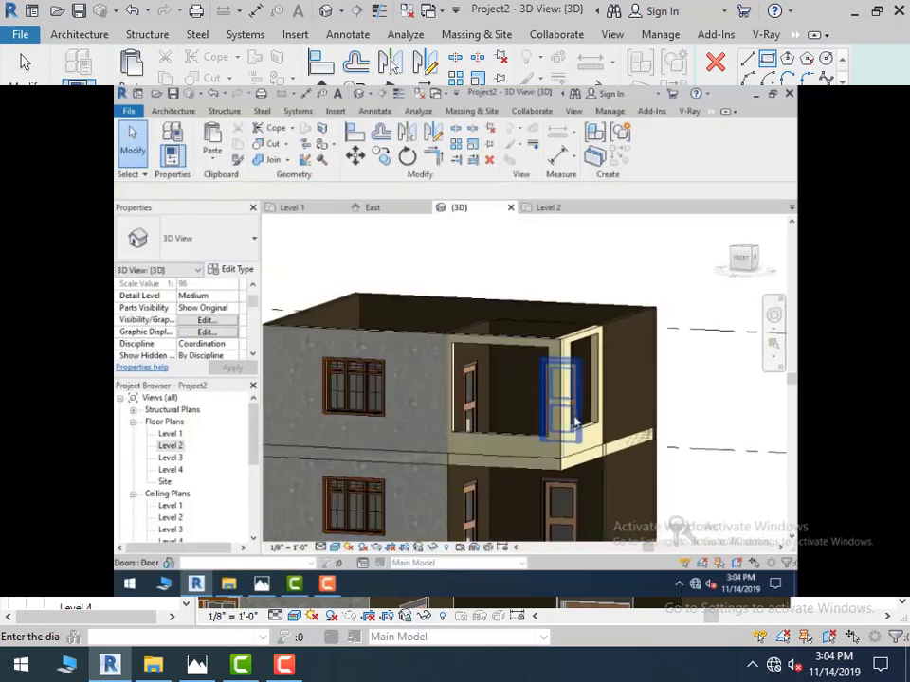
pyautogui.keyDown('shift'); pyautogui.moveTo(594, 417); pyautogui.dragTo(551, 474, button='middle'); pyautogui.keyUp('shift')
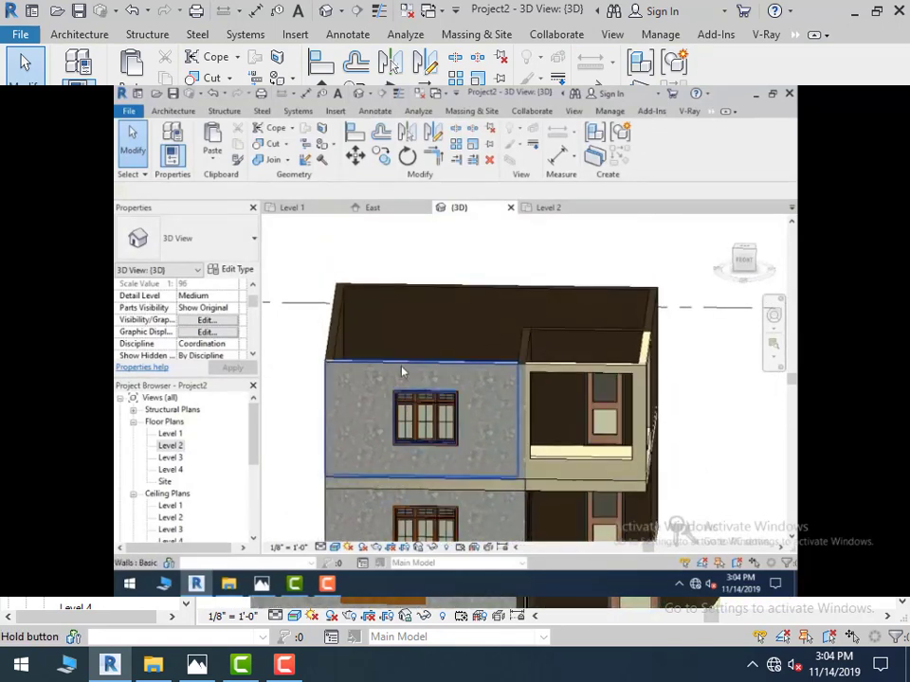
pyautogui.click(602, 494)
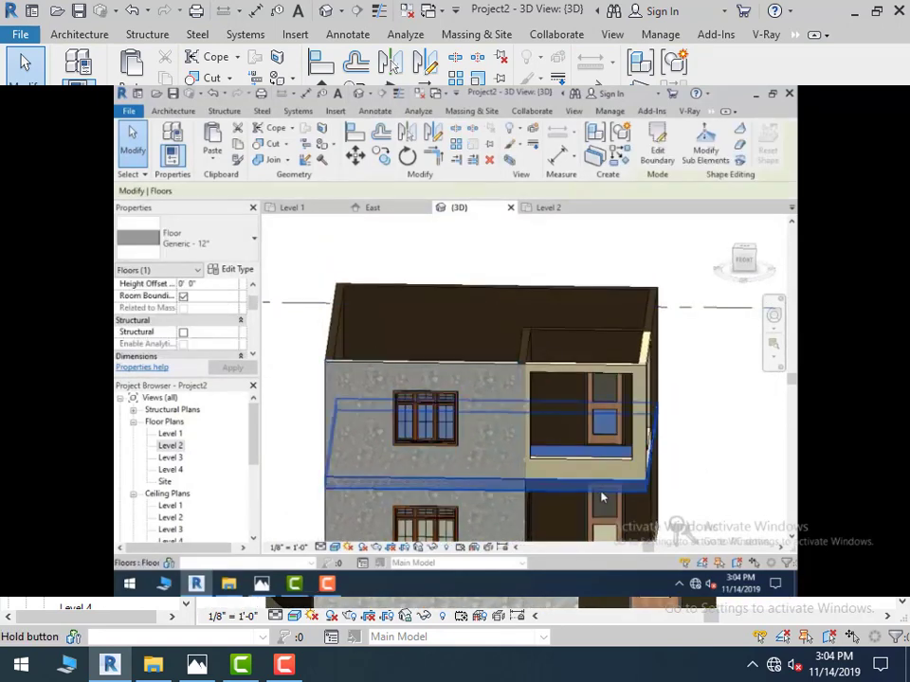
pyautogui.click(215, 162)
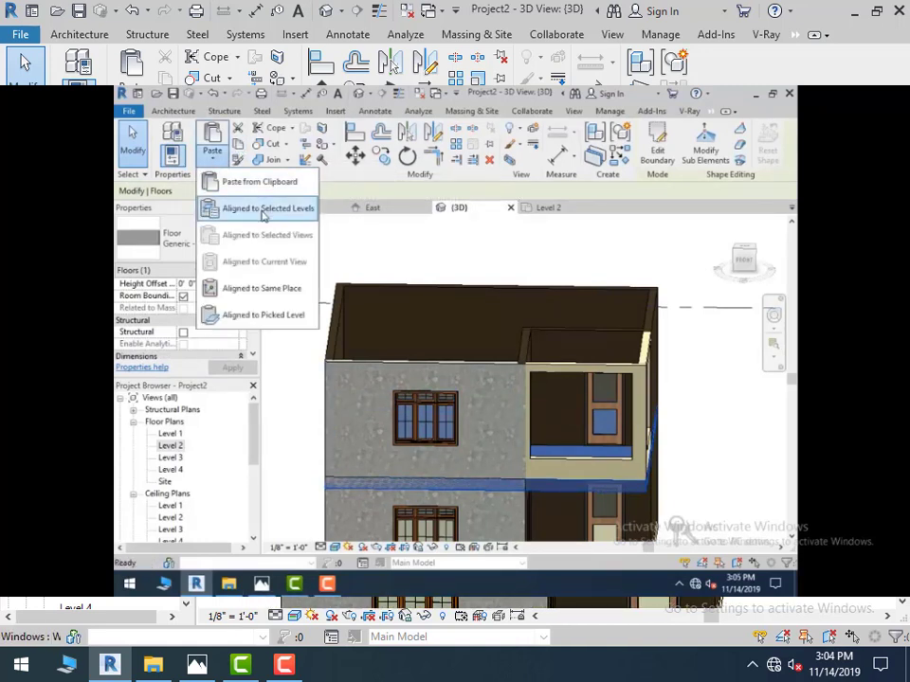
pyautogui.click(245, 209)
pyautogui.doubleClick(624, 287)
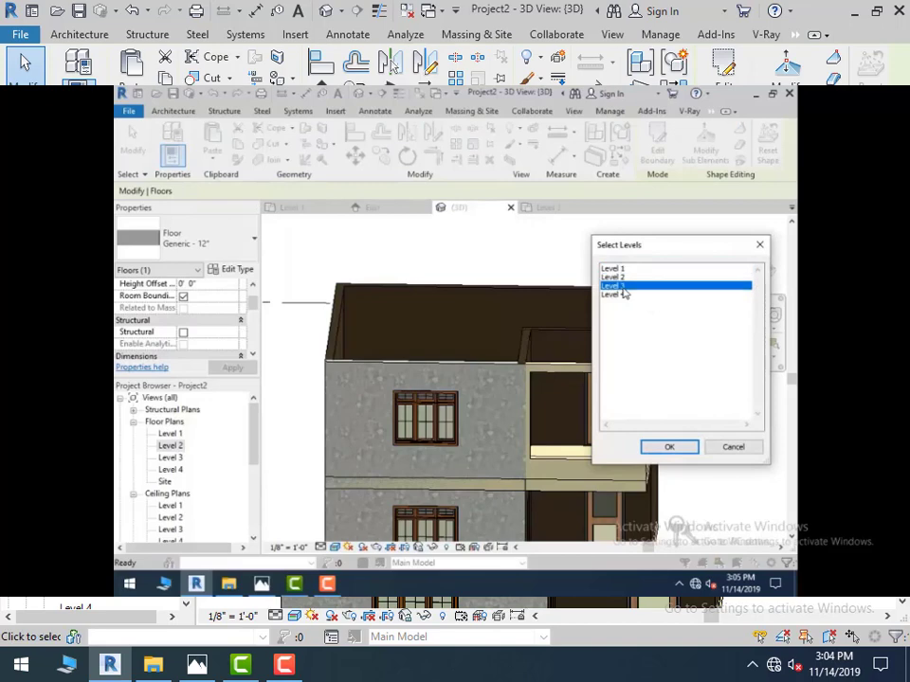
pyautogui.press('Escape')
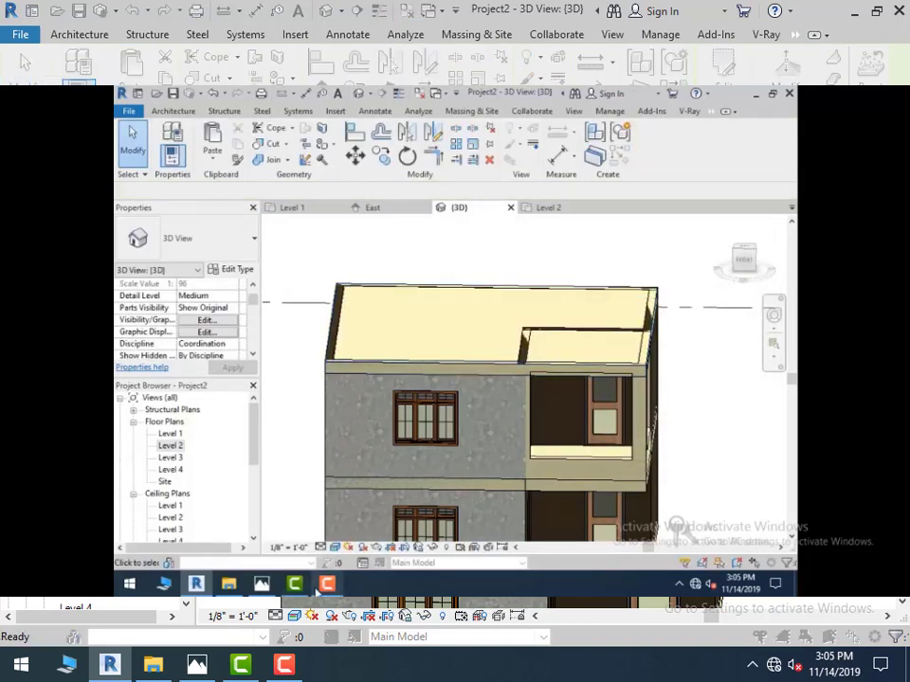
pyautogui.keyDown('shift'); pyautogui.moveTo(619, 492); pyautogui.dragTo(629, 443, button='middle'); pyautogui.keyUp('shift')
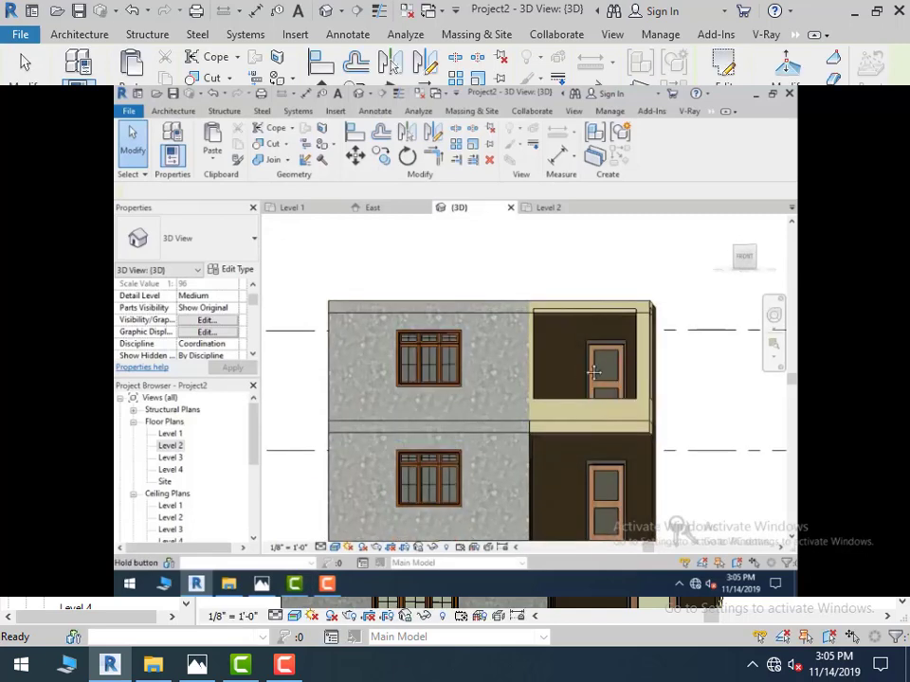
# Consult the house reference image for the top storey and open the Level 3 floor plan
pyautogui.moveTo(593, 371); pyautogui.dragTo(544, 453, button='middle')
pyautogui.click(262, 583)
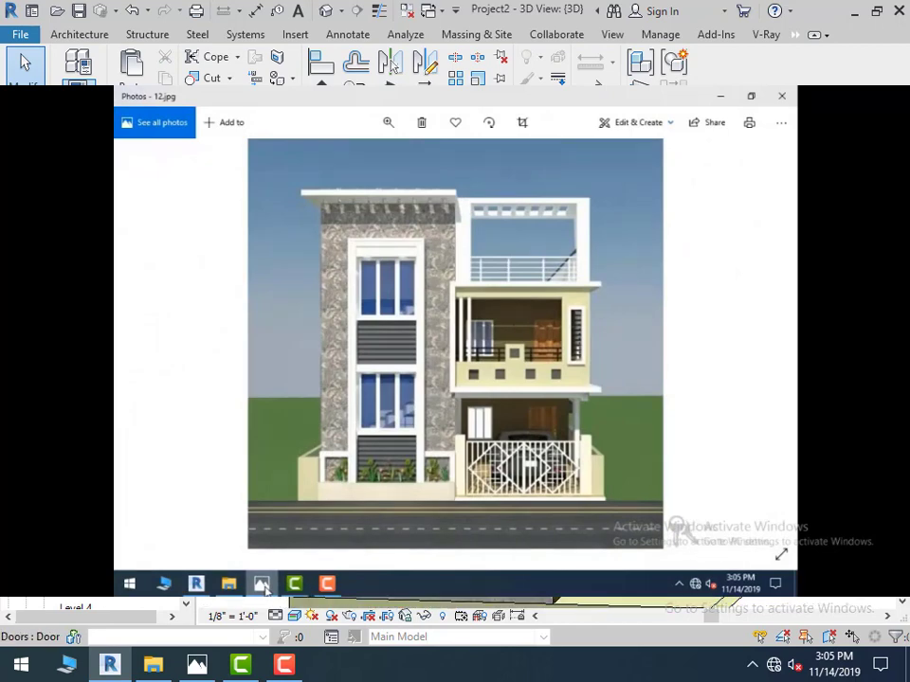
pyautogui.click(198, 666)
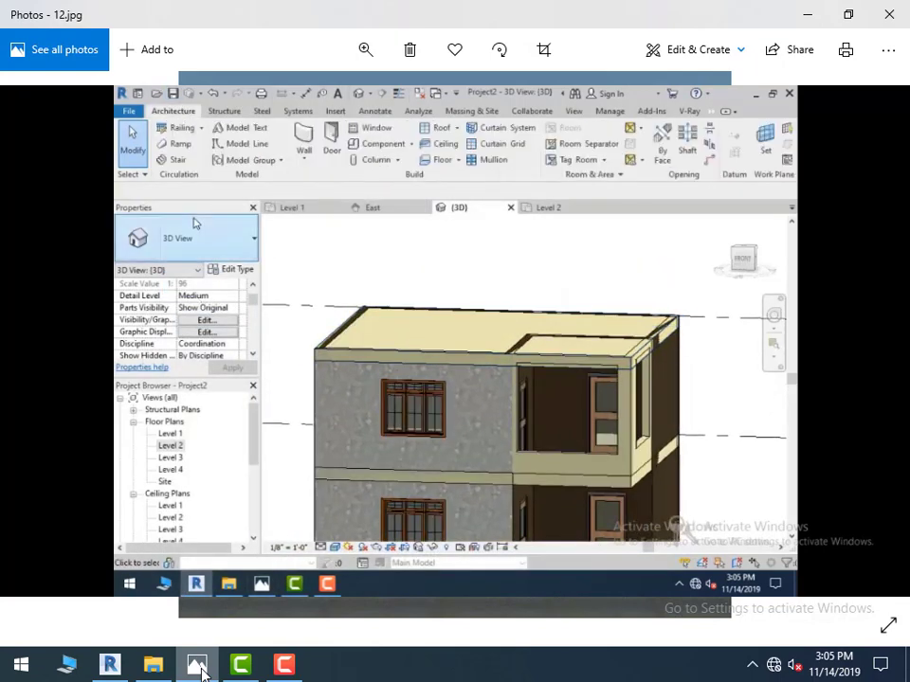
pyautogui.click(197, 666)
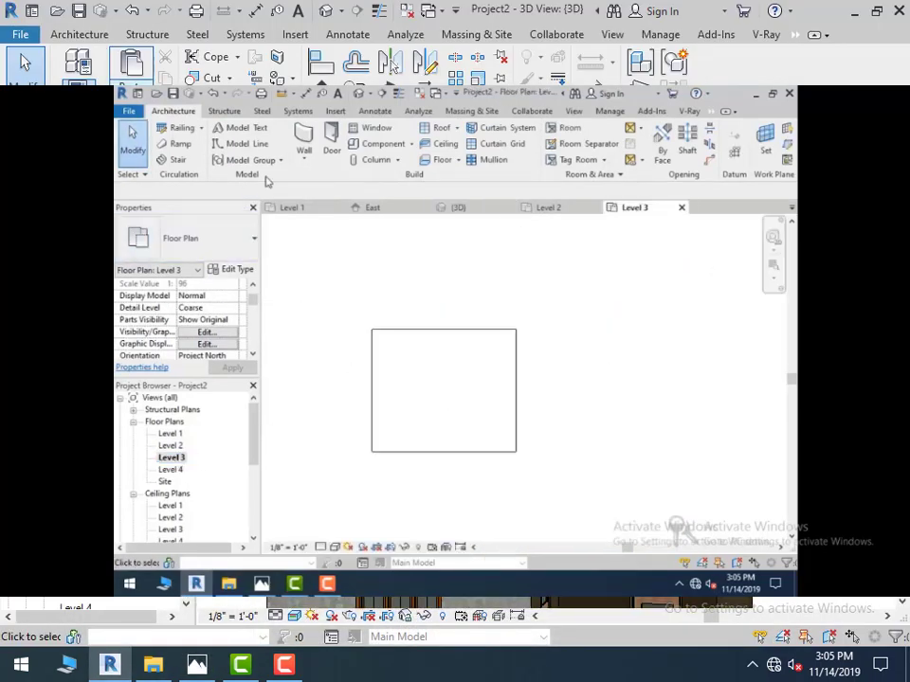
pyautogui.click(82, 35)
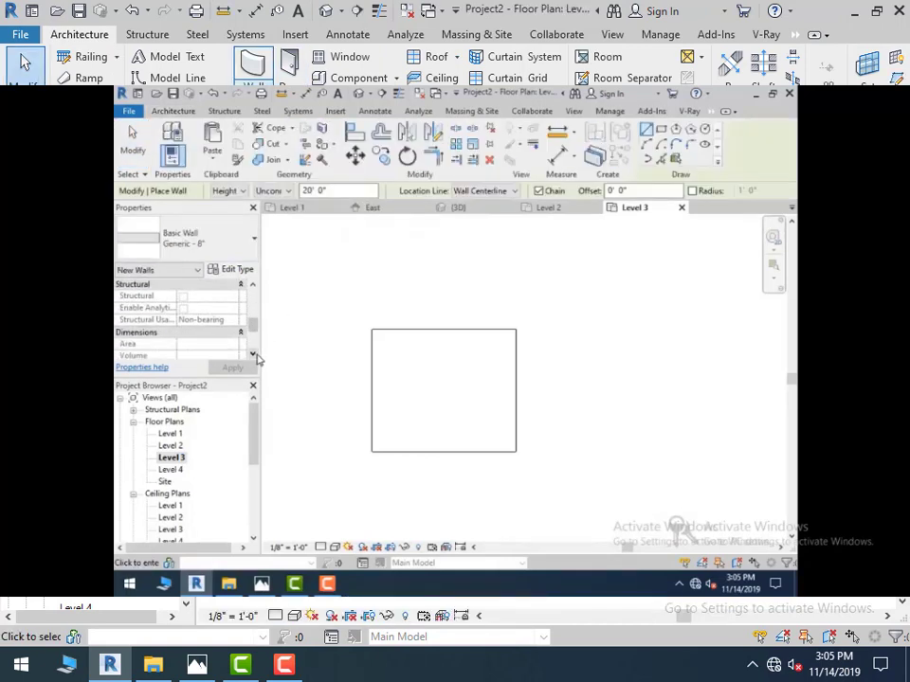
pyautogui.click(253, 355)
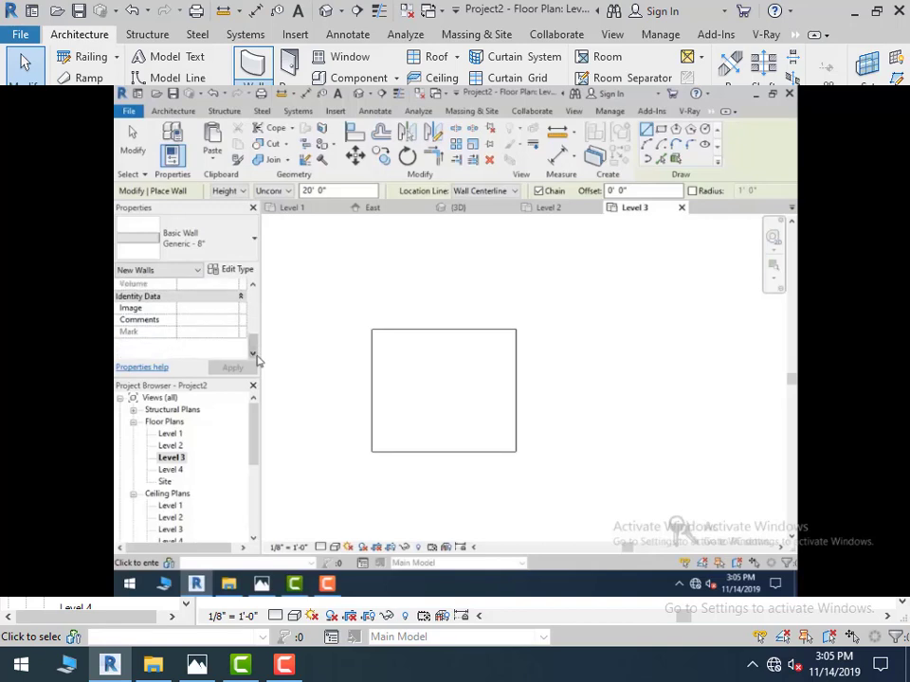
pyautogui.click(372, 329)
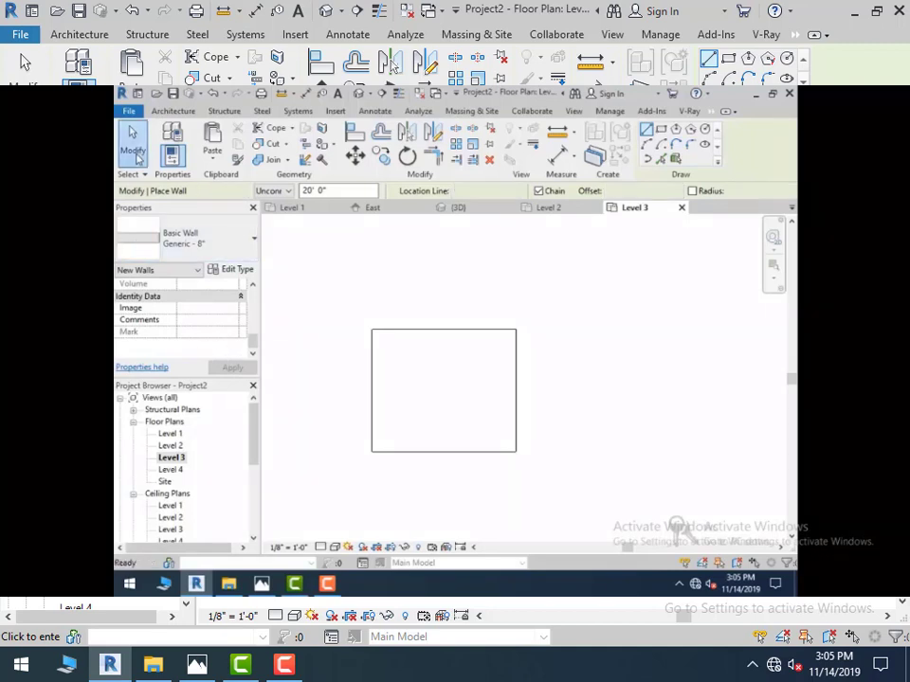
pyautogui.click(133, 142)
# Set the Level 3 floor plan's underlay base level to Level 2
pyautogui.click(252, 356)
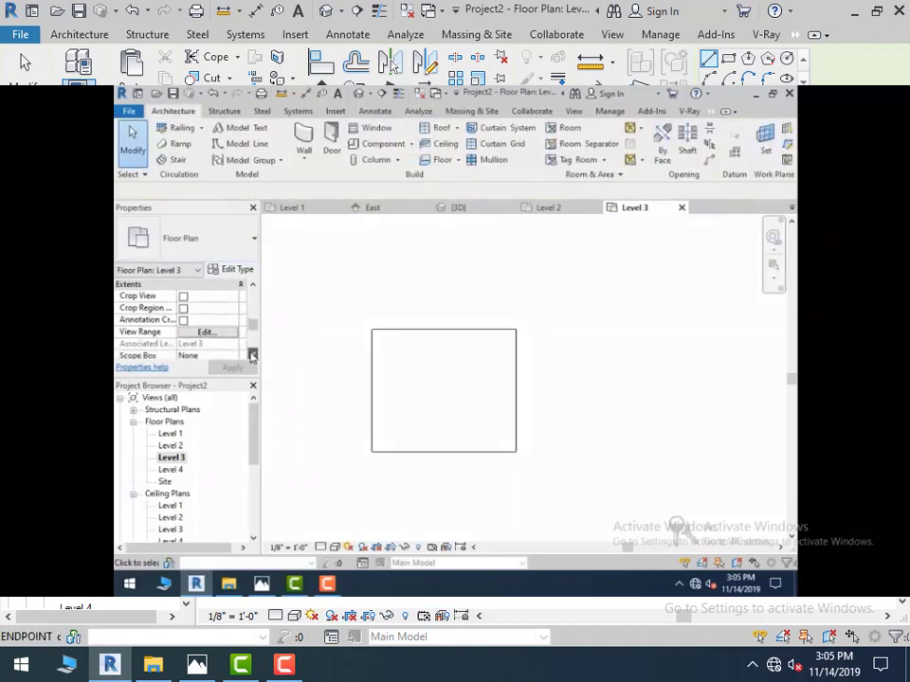
pyautogui.click(252, 355)
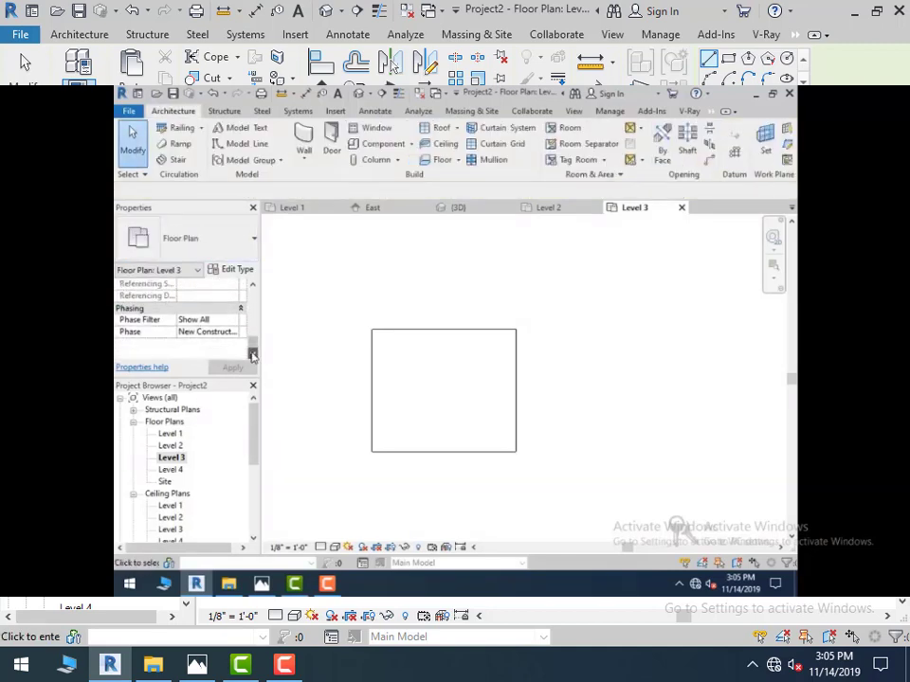
pyautogui.moveTo(254, 343); pyautogui.dragTo(252, 319)
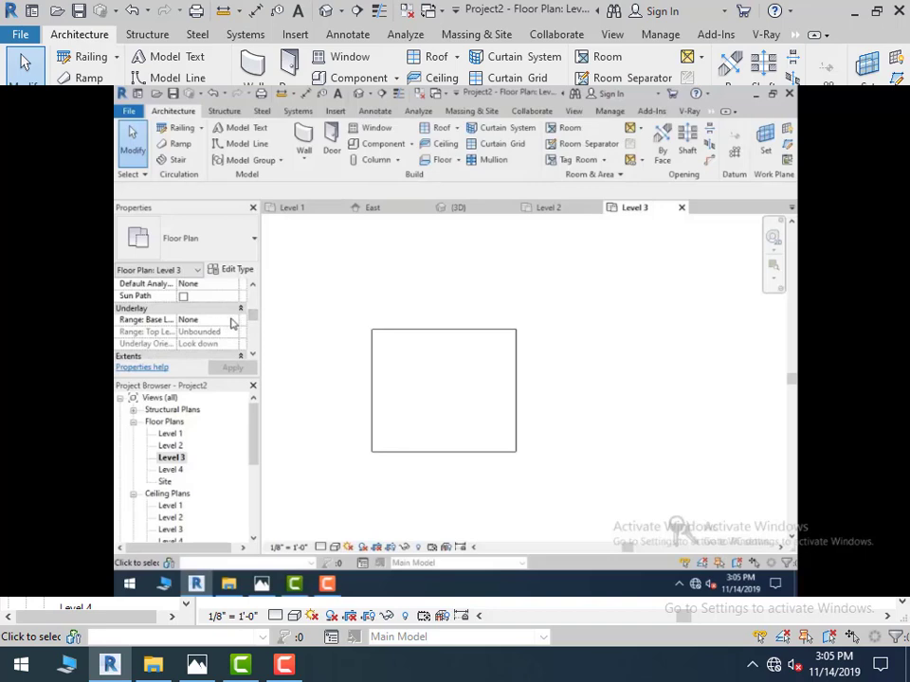
pyautogui.click(232, 321)
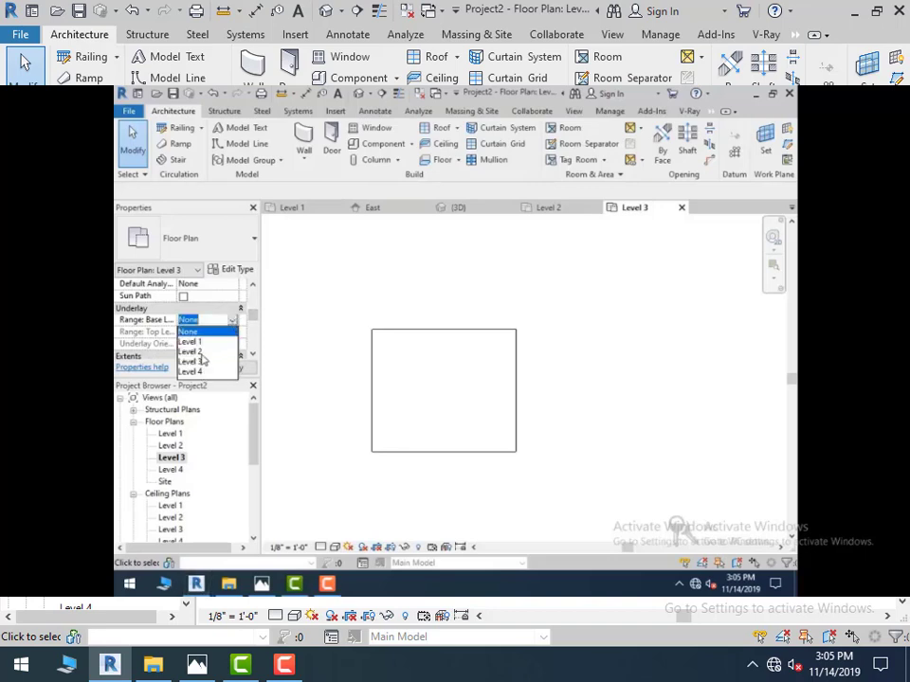
pyautogui.click(199, 351)
pyautogui.click(233, 368)
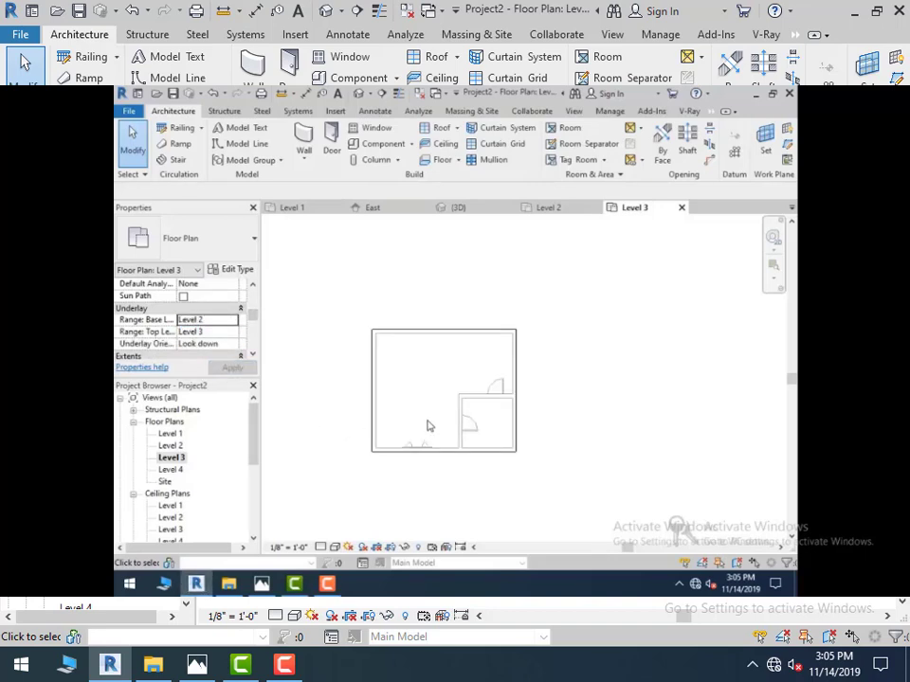
# On Level 3, draw a closed 16'-0" by 22'-0" rectangle of Generic - 8" walls along the underlay, leaving out the balcony side
pyautogui.scroll(2, 427, 427)
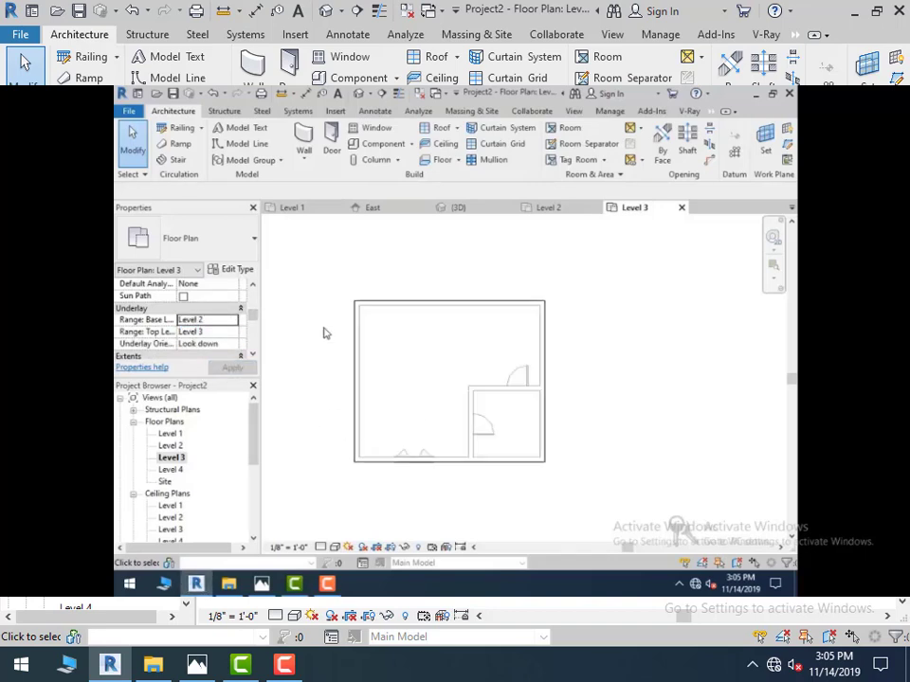
pyautogui.click(303, 154)
pyautogui.click(318, 182)
pyautogui.scroll(2, 350, 348)
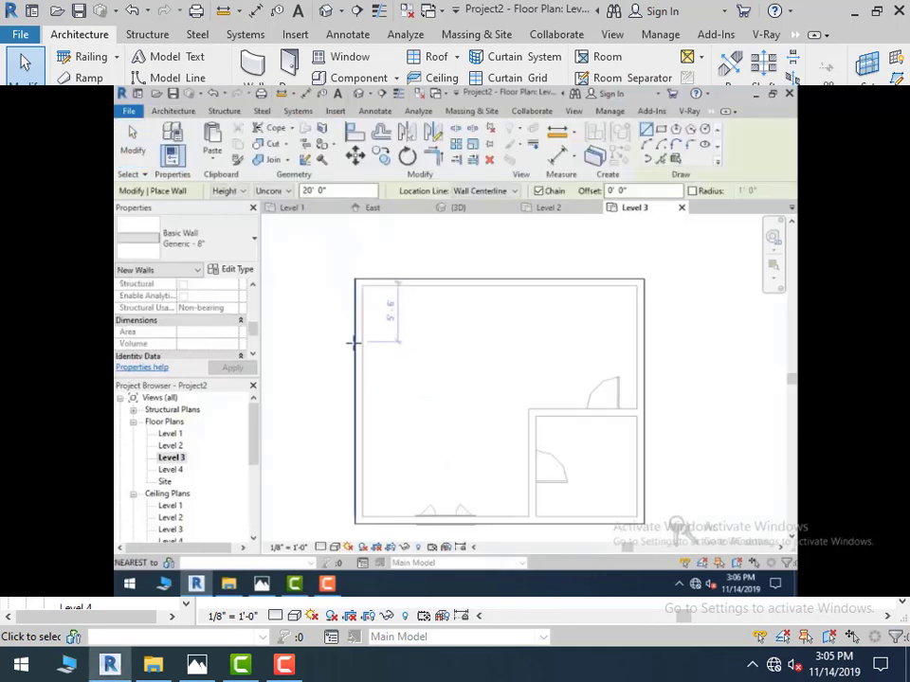
pyautogui.click(358, 282)
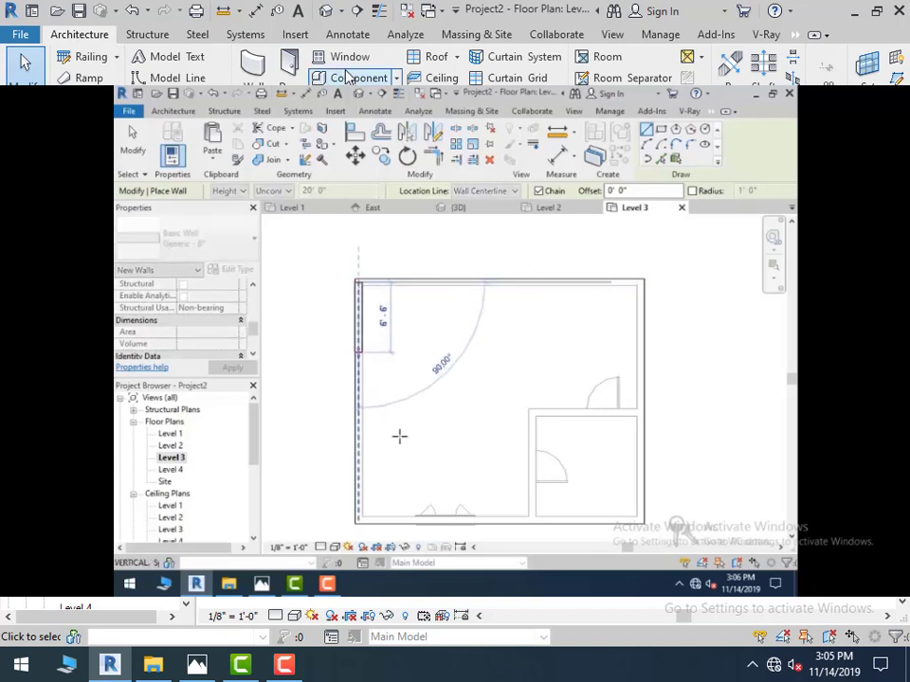
pyautogui.click(359, 521)
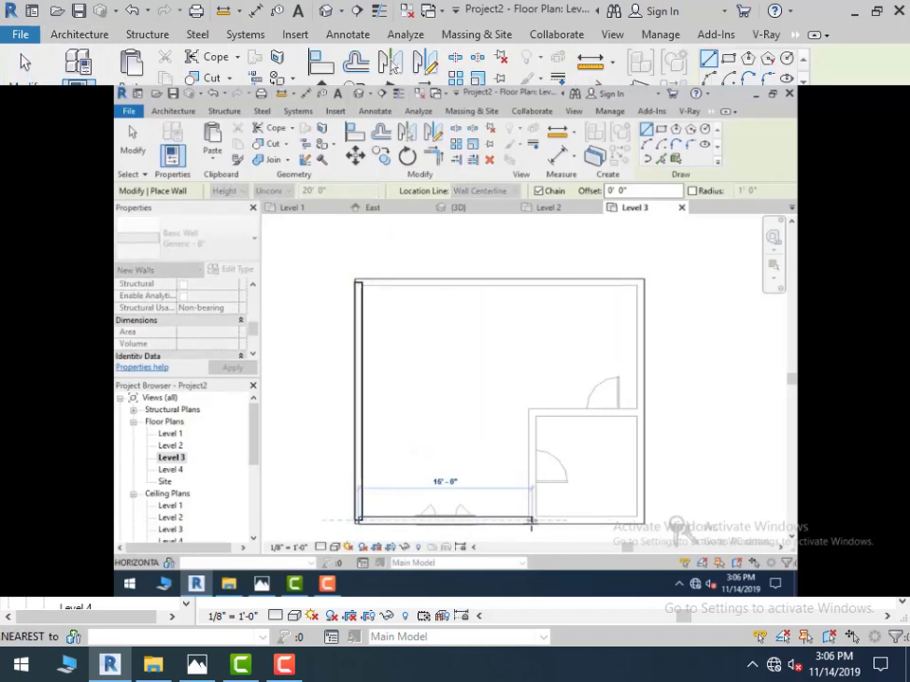
pyautogui.click(532, 521)
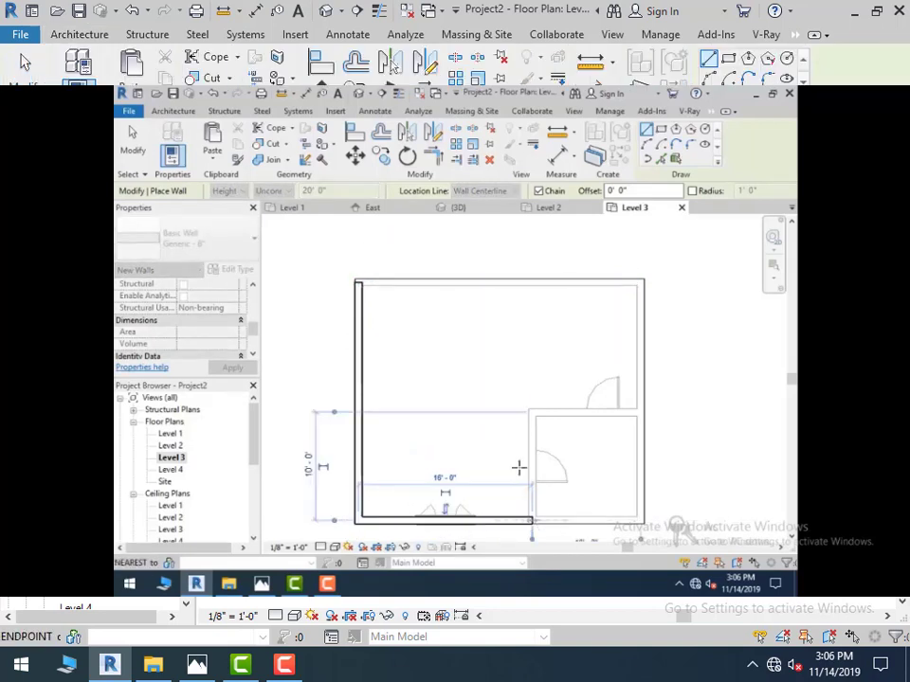
pyautogui.click(532, 281)
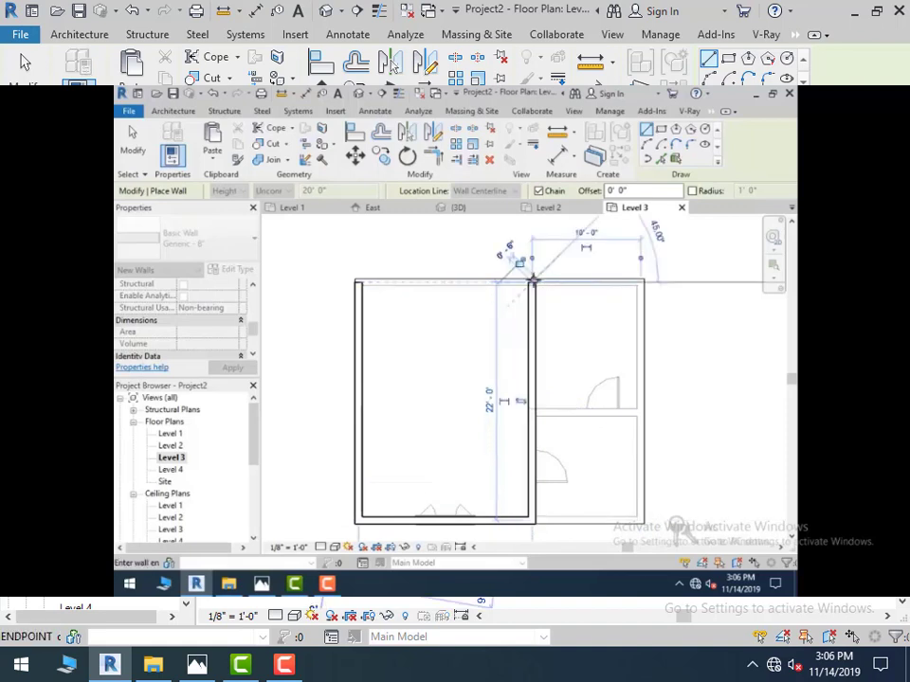
pyautogui.click(358, 282)
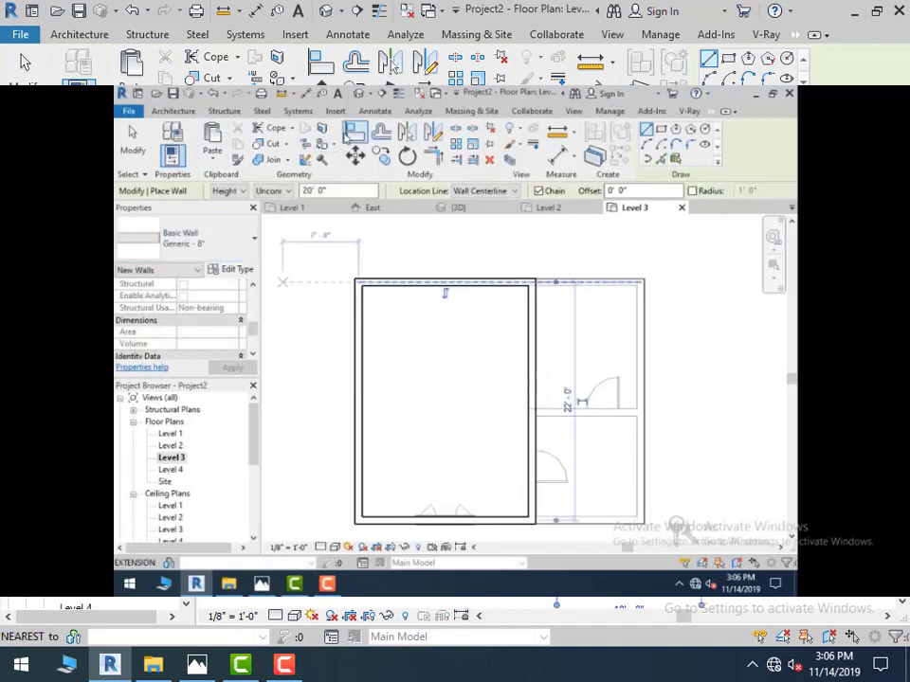
# In the 3D view, match the four new third-storey walls to the type of the second storey's textured front wall
pyautogui.click(358, 93)
pyautogui.scroll(-3, 331, 380)
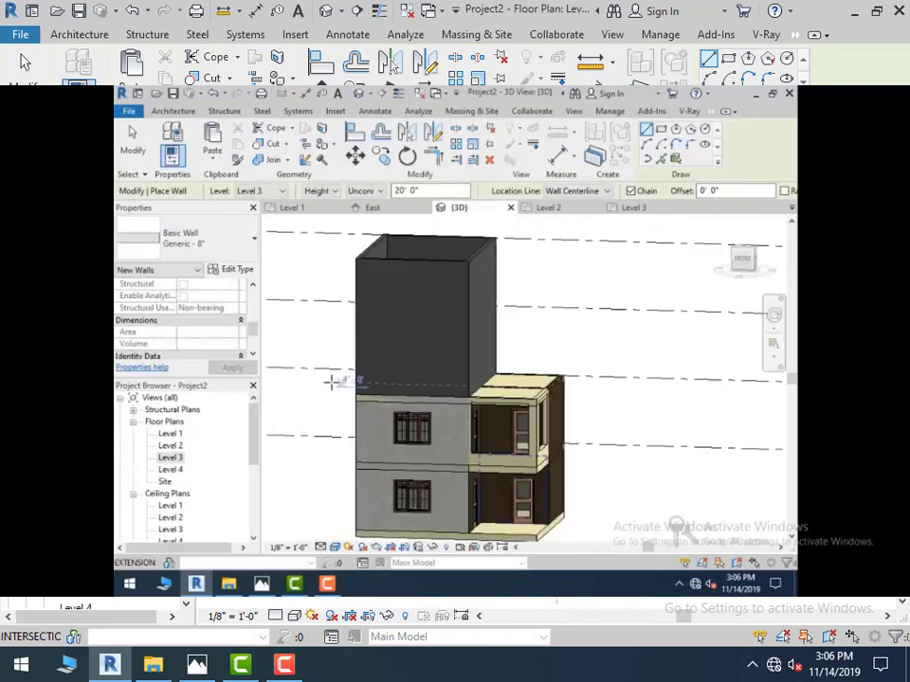
pyautogui.scroll(3, 331, 380)
pyautogui.press('Escape')
pyautogui.press('Escape')
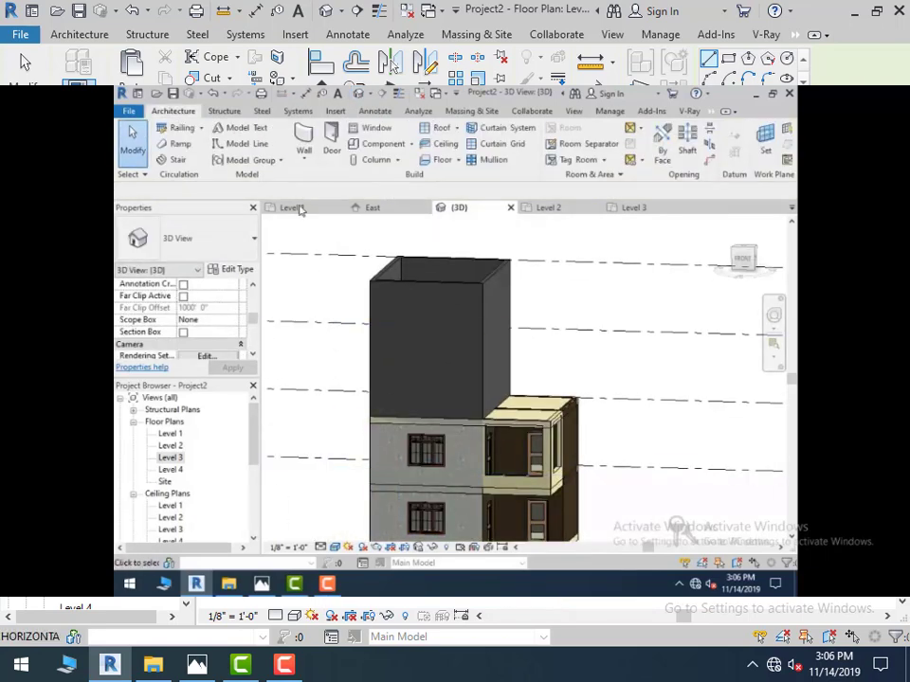
pyautogui.click(387, 285)
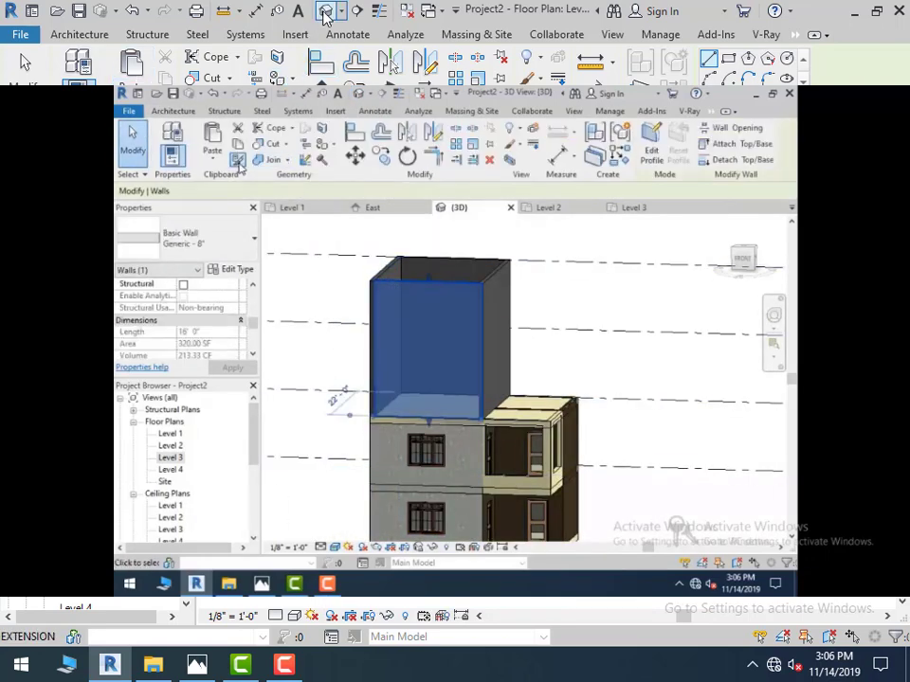
pyautogui.click(237, 160)
pyautogui.click(375, 449)
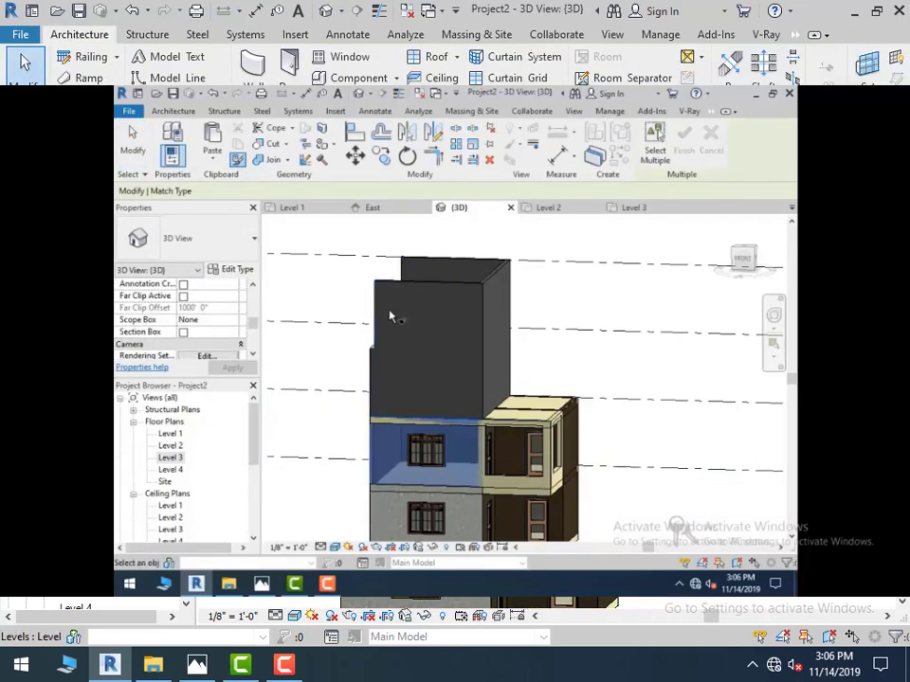
pyautogui.click(407, 289)
pyautogui.click(483, 282)
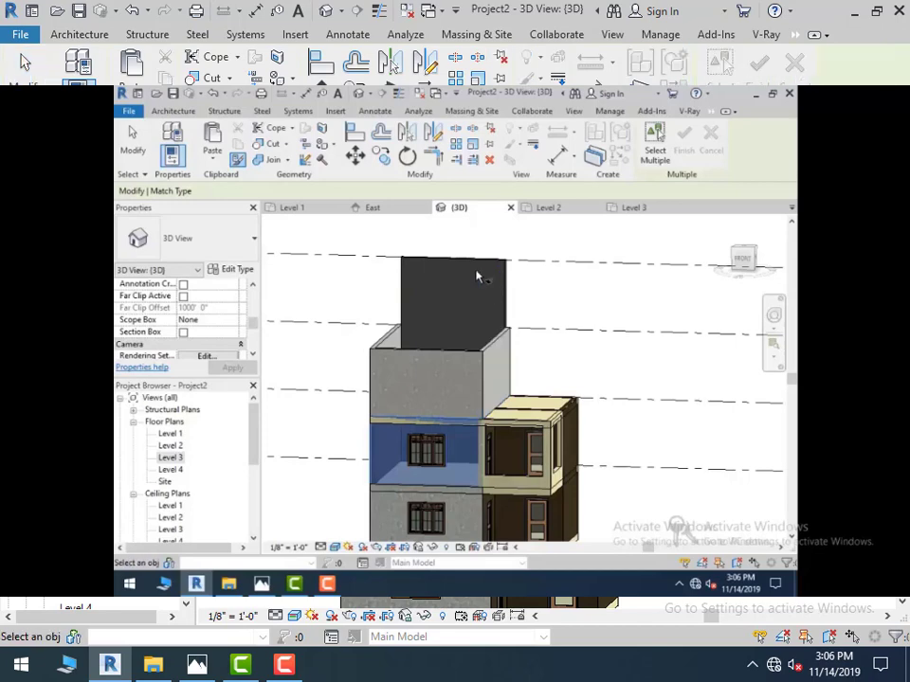
pyautogui.click(476, 260)
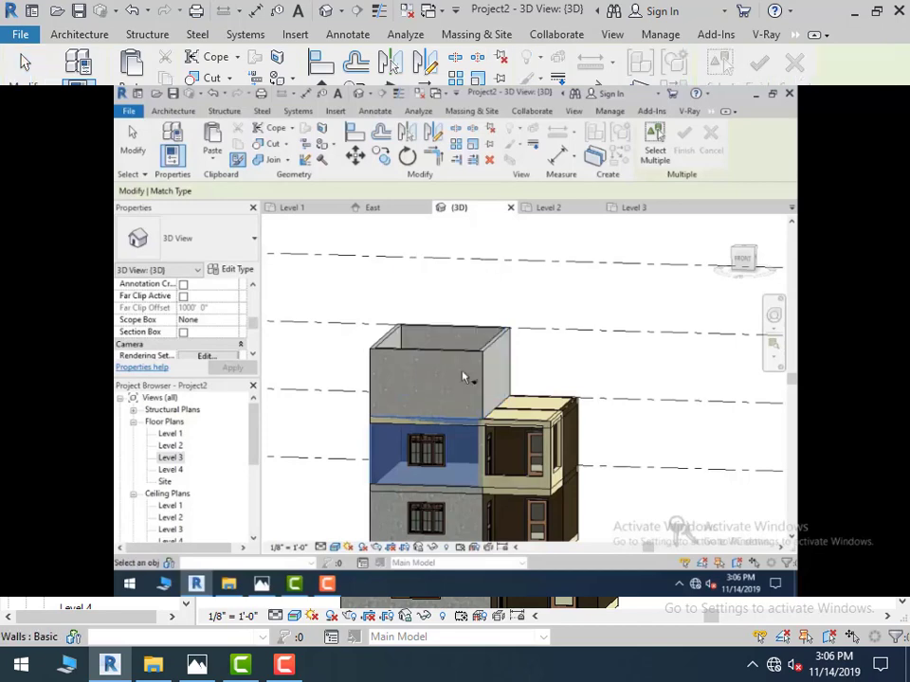
pyautogui.click(134, 149)
pyautogui.click(400, 263)
pyautogui.moveTo(488, 311); pyautogui.dragTo(470, 261, button='middle')
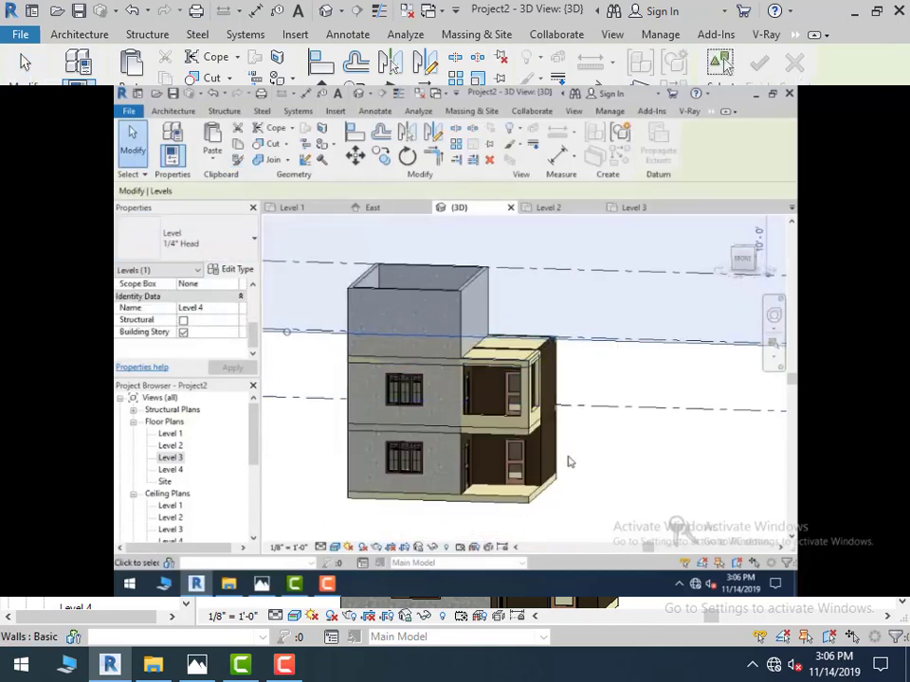
pyautogui.moveTo(471, 471)
pyautogui.keyDown('shift'); pyautogui.mouseDown(button='middle')
pyautogui.moveTo(492, 474)
pyautogui.moveTo(481, 499)
pyautogui.moveTo(472, 499)
pyautogui.moveTo(503, 480)
pyautogui.moveTo(492, 473)
pyautogui.moveTo(476, 495)
pyautogui.moveTo(484, 487)
pyautogui.mouseUp(button='middle'); pyautogui.keyUp('shift')
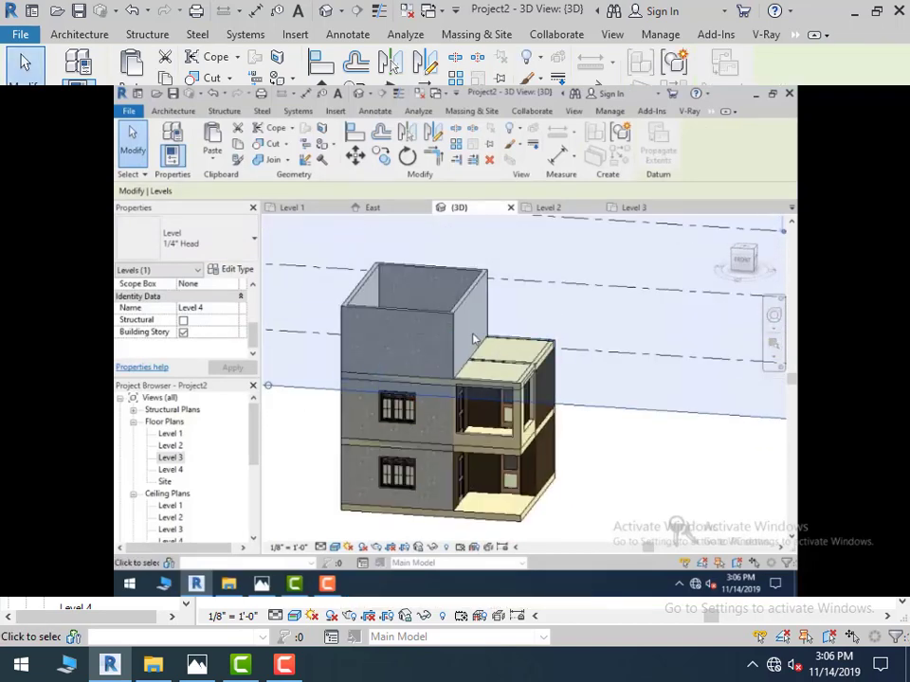
pyautogui.scroll(1, 479, 339)
pyautogui.moveTo(481, 338); pyautogui.dragTo(486, 375, button='middle')
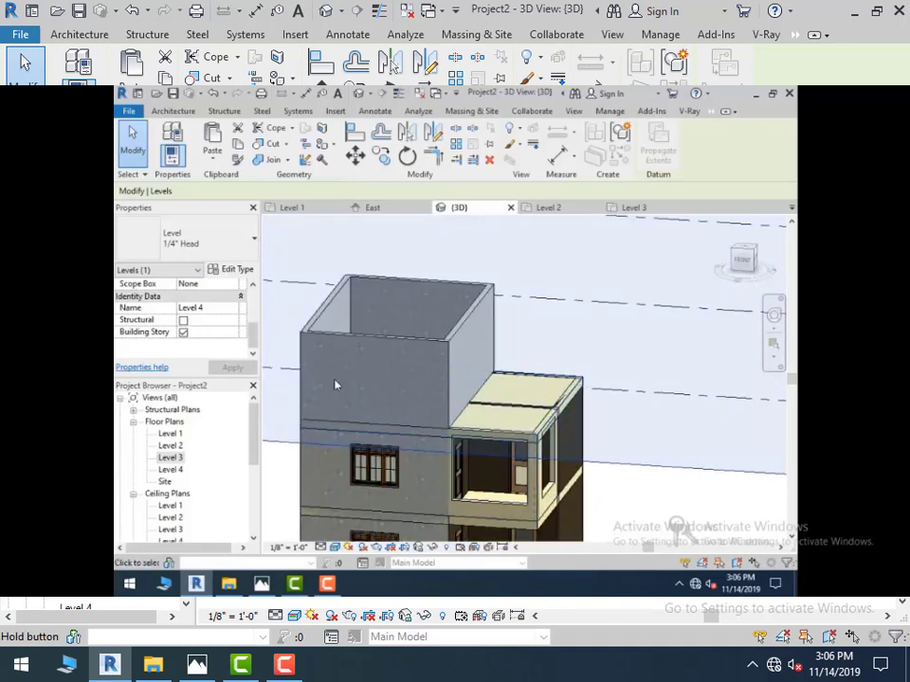
# Start an in-place component in the Air Terminals category, consulting the reference facade photo 12.jpg
pyautogui.click(261, 584)
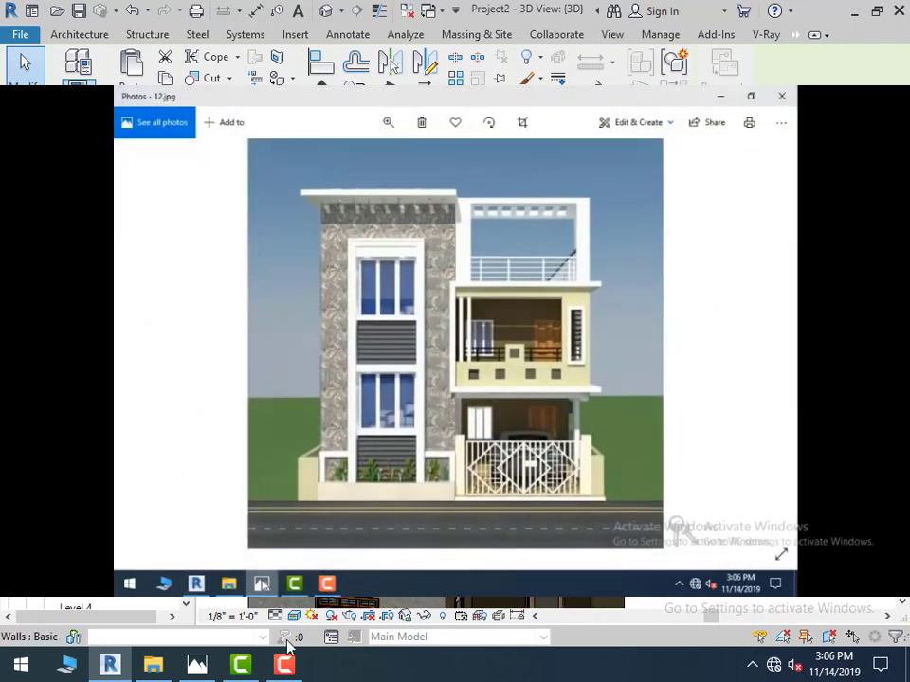
pyautogui.click(197, 666)
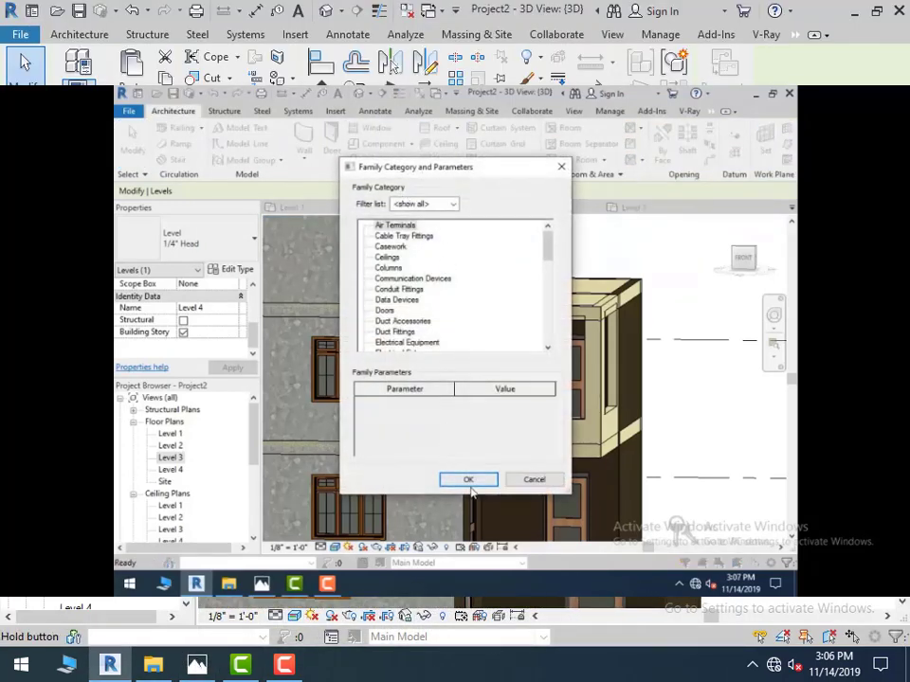
pyautogui.click(81, 34)
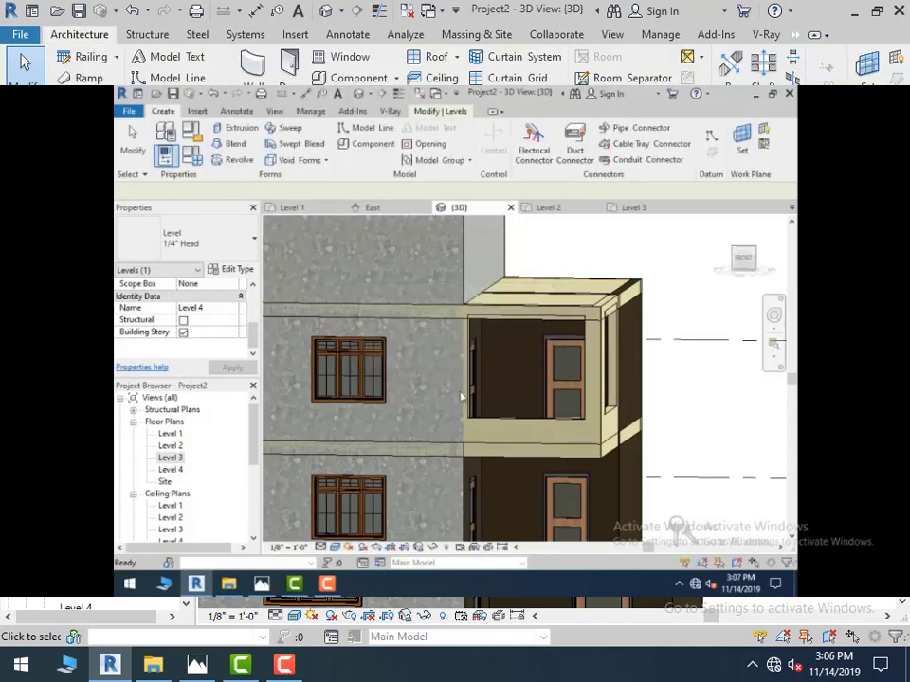
pyautogui.click(266, 589)
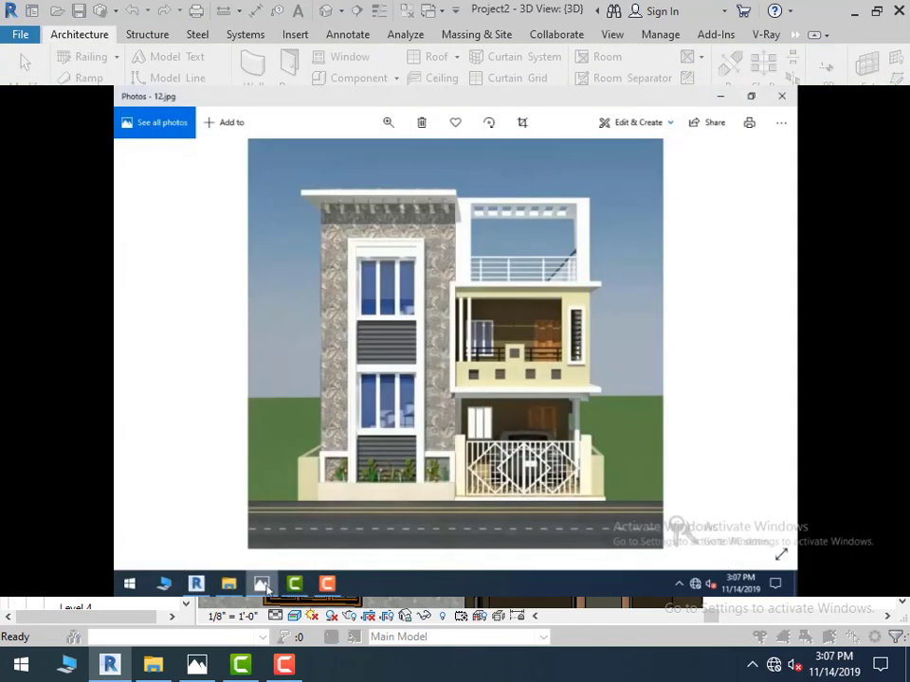
pyautogui.click(264, 586)
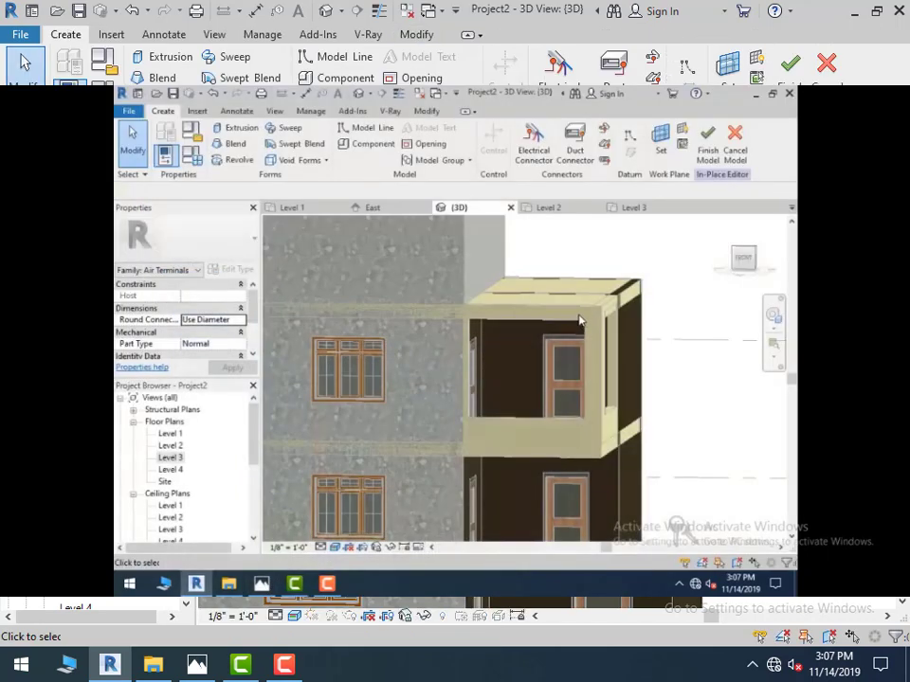
pyautogui.click(197, 667)
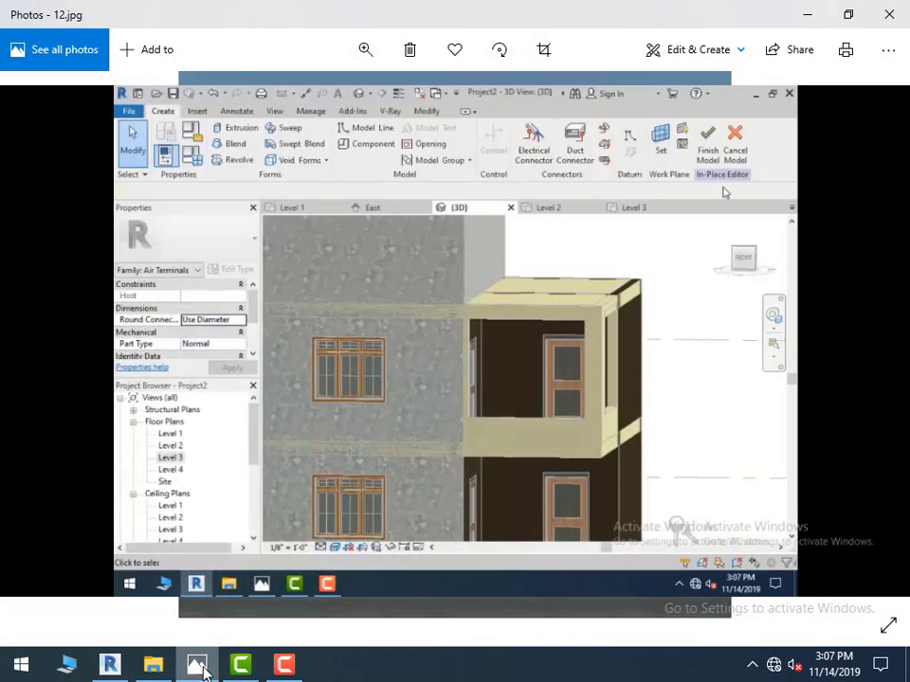
# Start an extrusion with line sketching and set its work plane by picking the balcony's front wall face
pyautogui.click(226, 126)
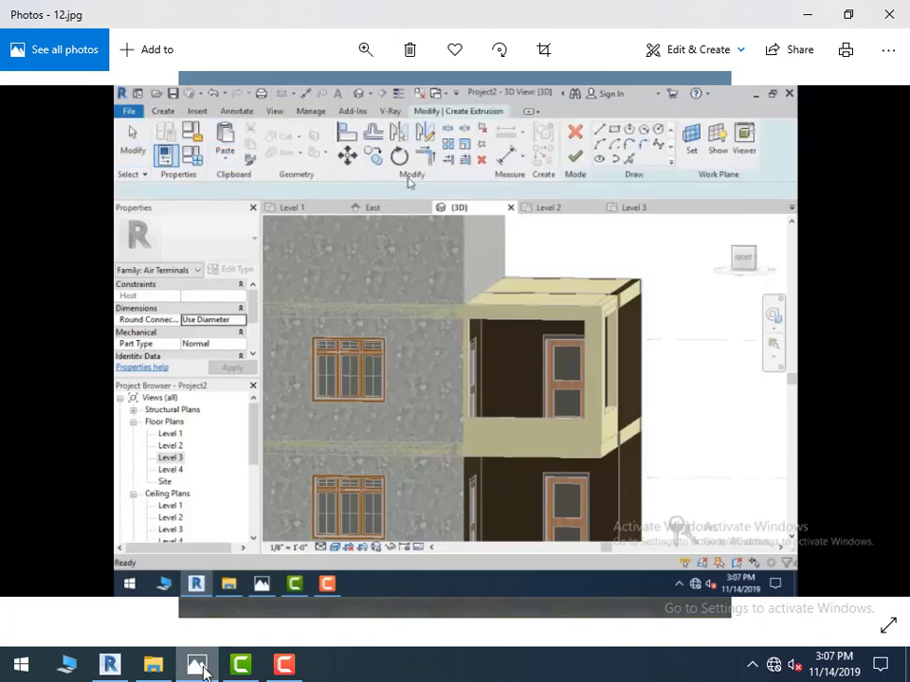
pyautogui.click(199, 667)
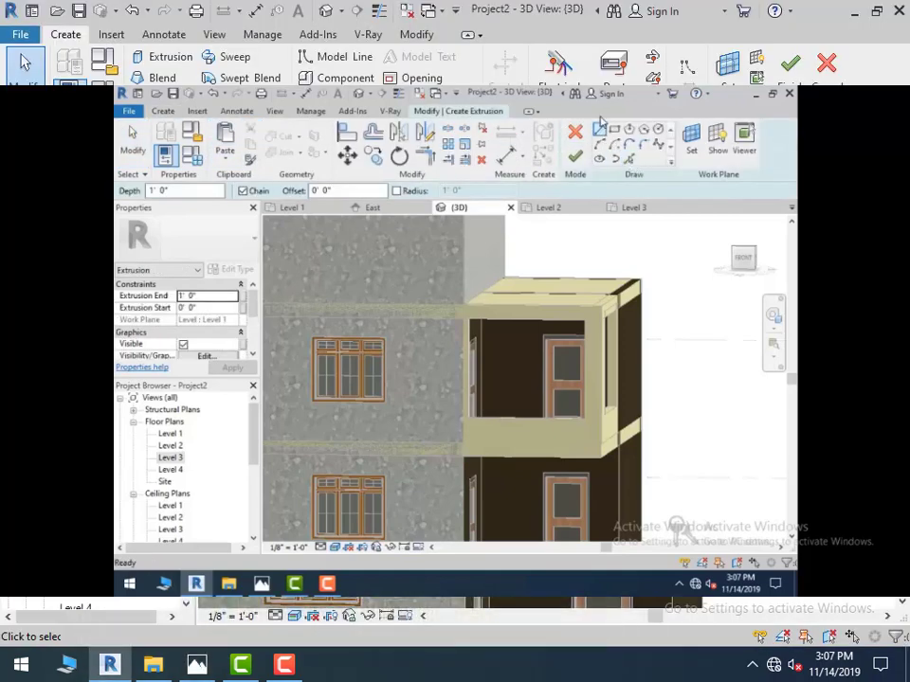
pyautogui.click(599, 127)
pyautogui.click(163, 56)
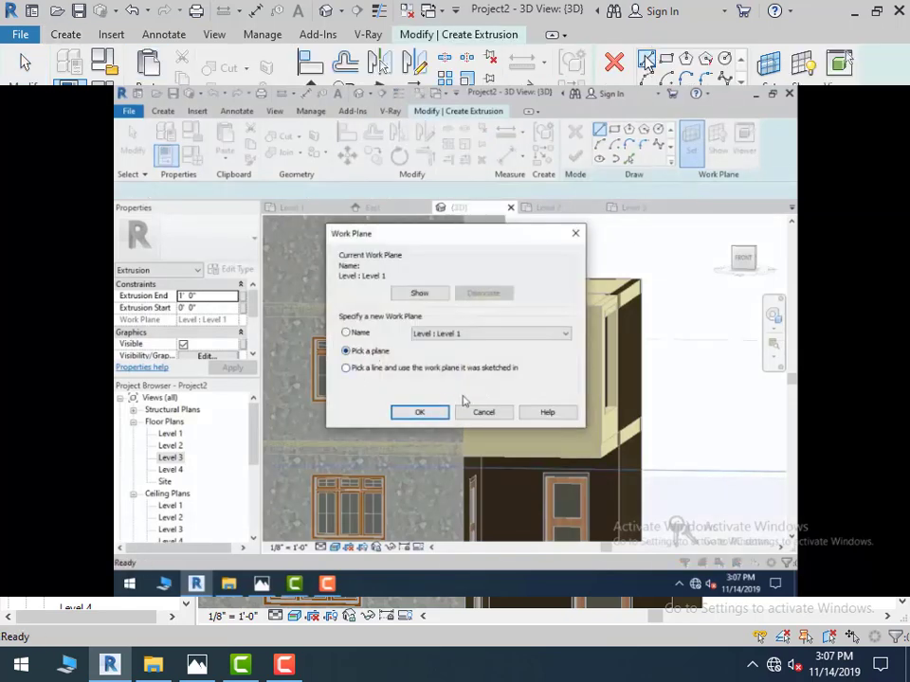
pyautogui.click(645, 61)
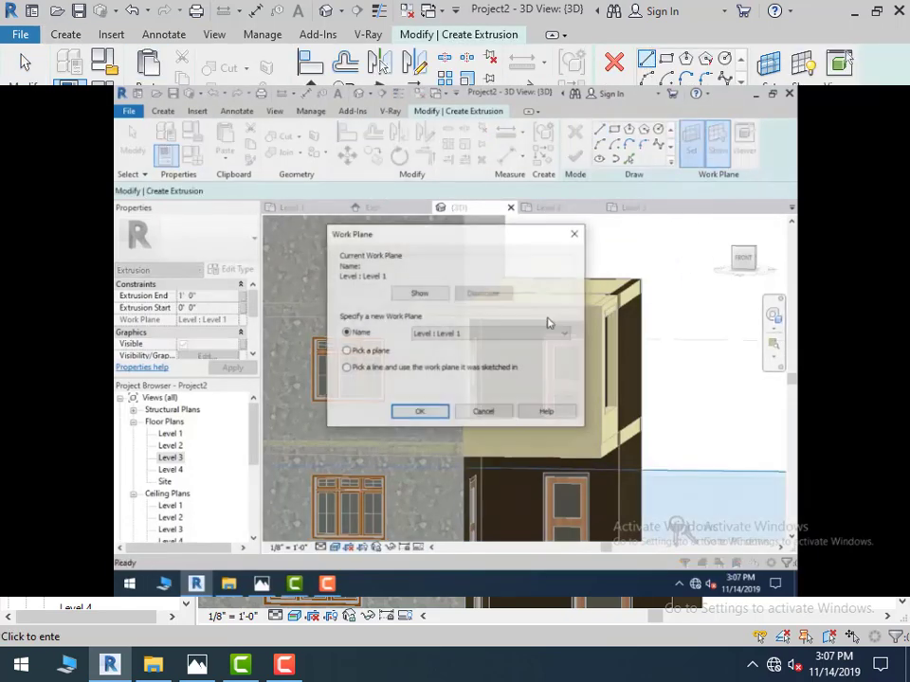
pyautogui.click(357, 349)
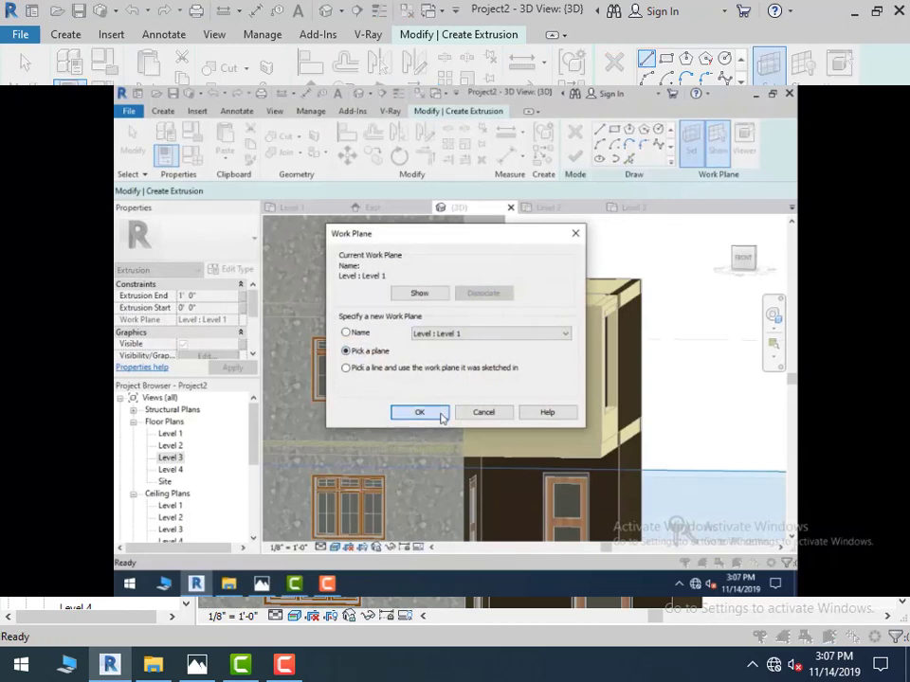
pyautogui.click(440, 417)
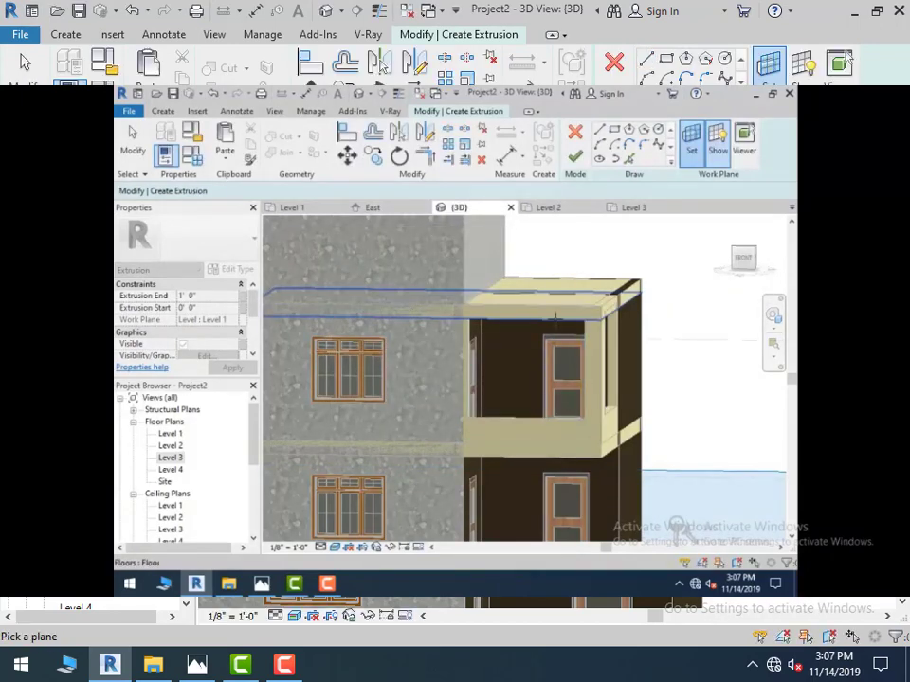
pyautogui.click(567, 422)
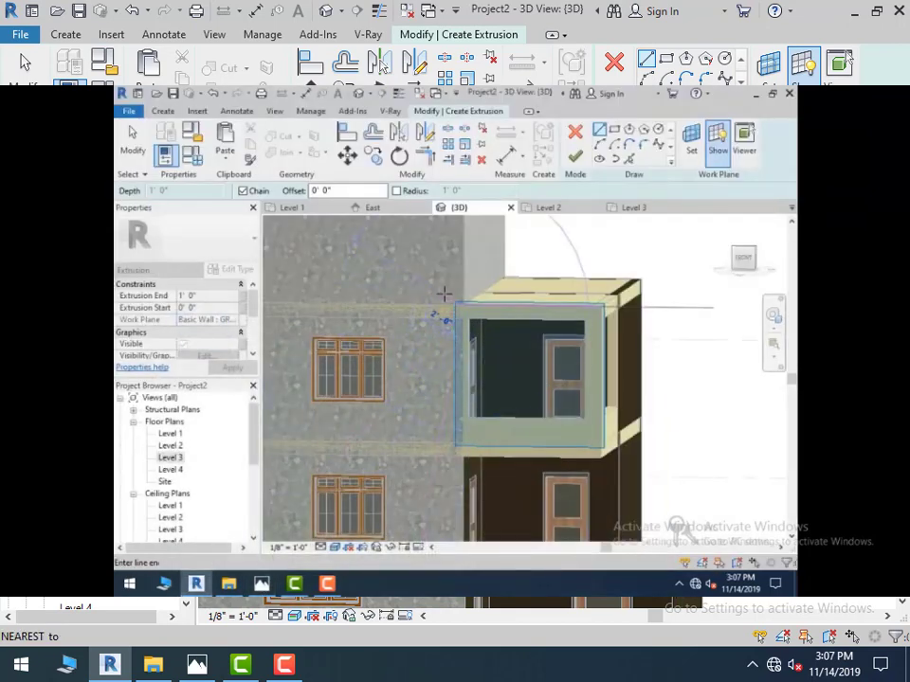
# Compare the balcony front and the open terrace frame above it with the reference photo 12.jpg
pyautogui.click(197, 666)
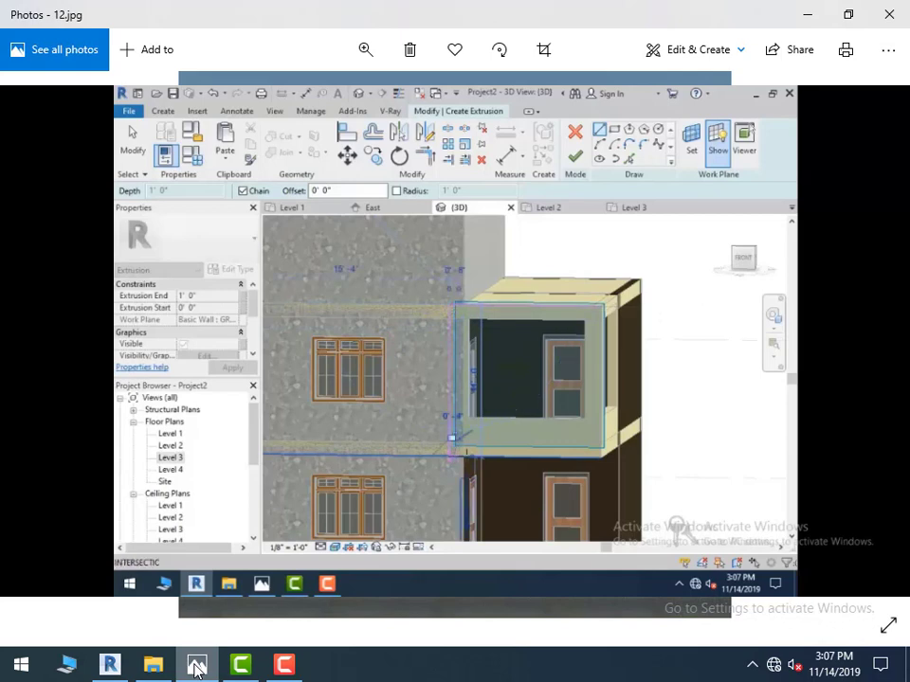
pyautogui.click(196, 666)
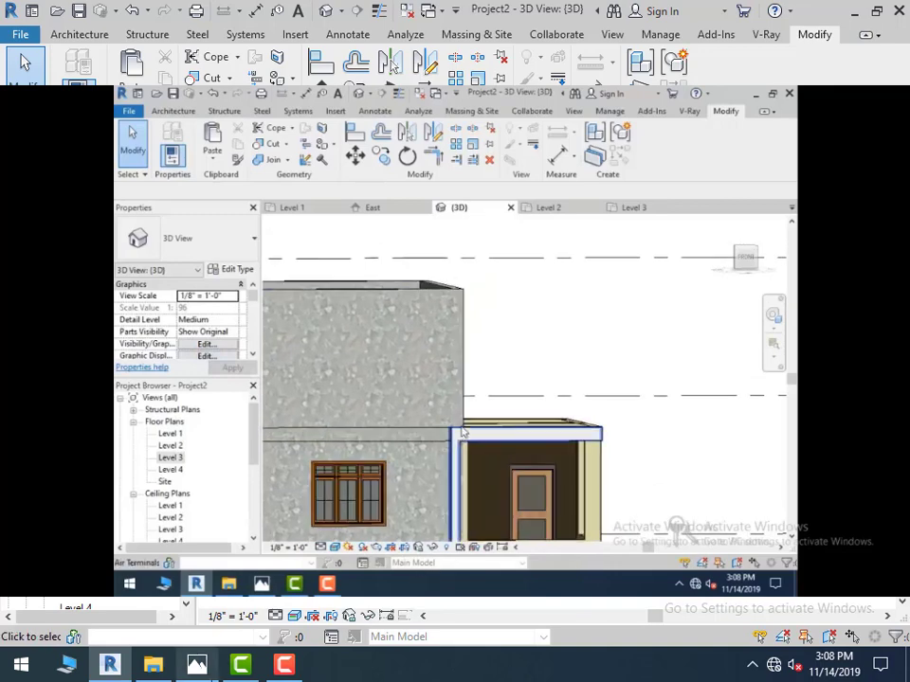
pyautogui.click(196, 665)
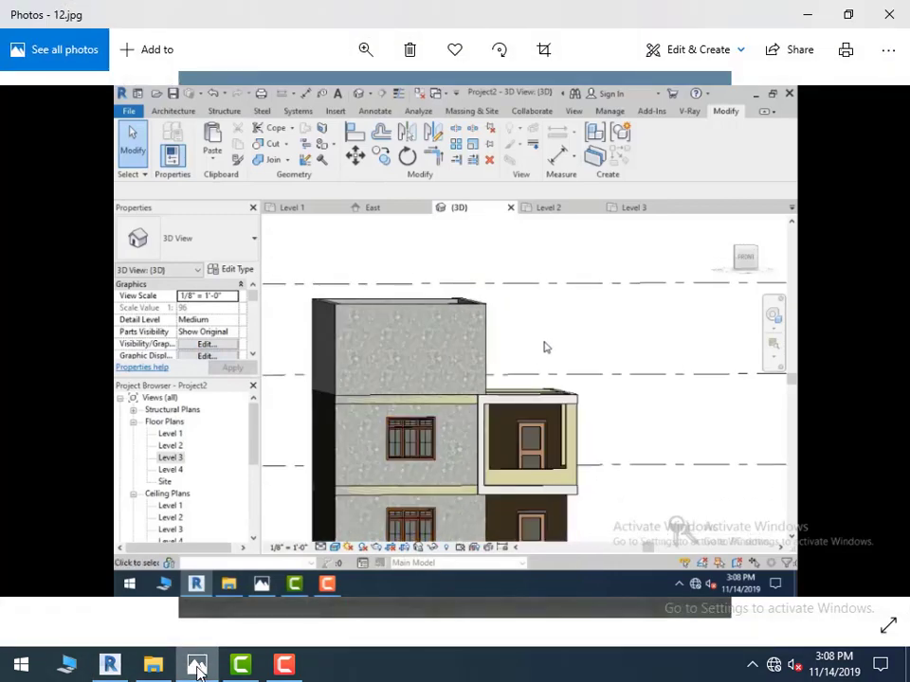
pyautogui.click(196, 665)
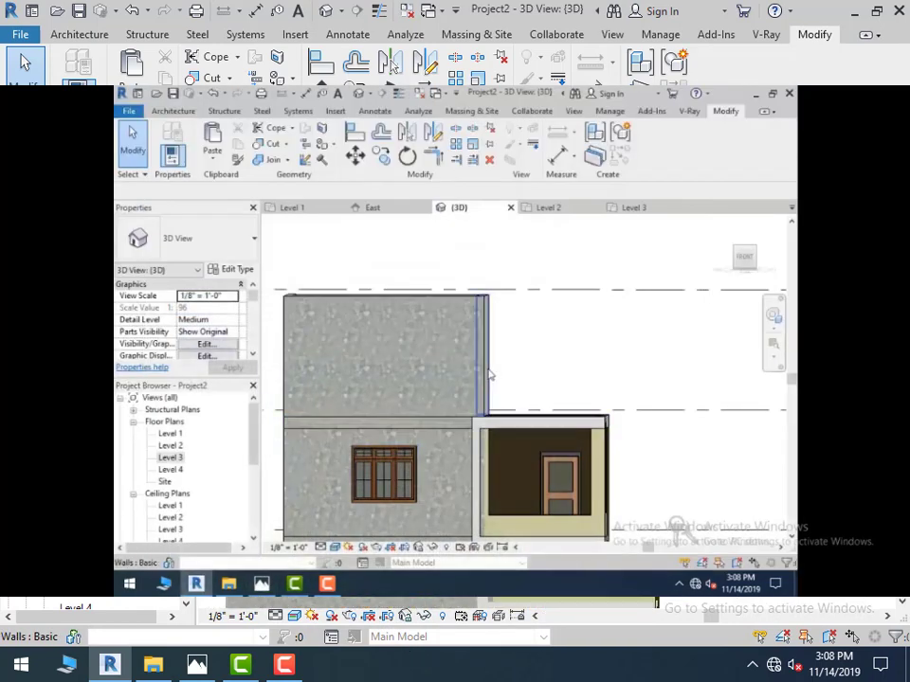
pyautogui.click(196, 665)
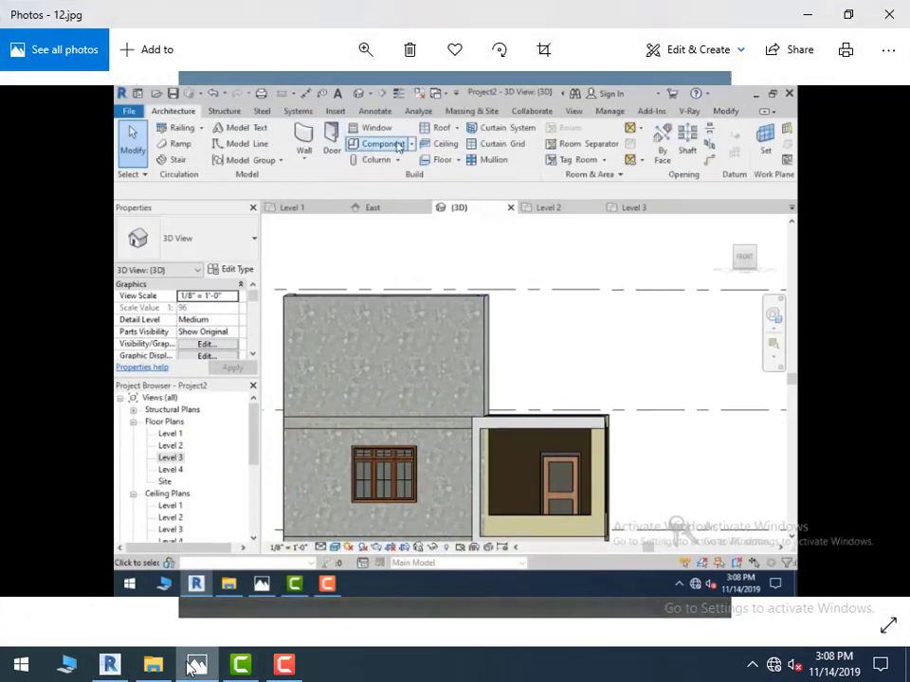
pyautogui.click(195, 665)
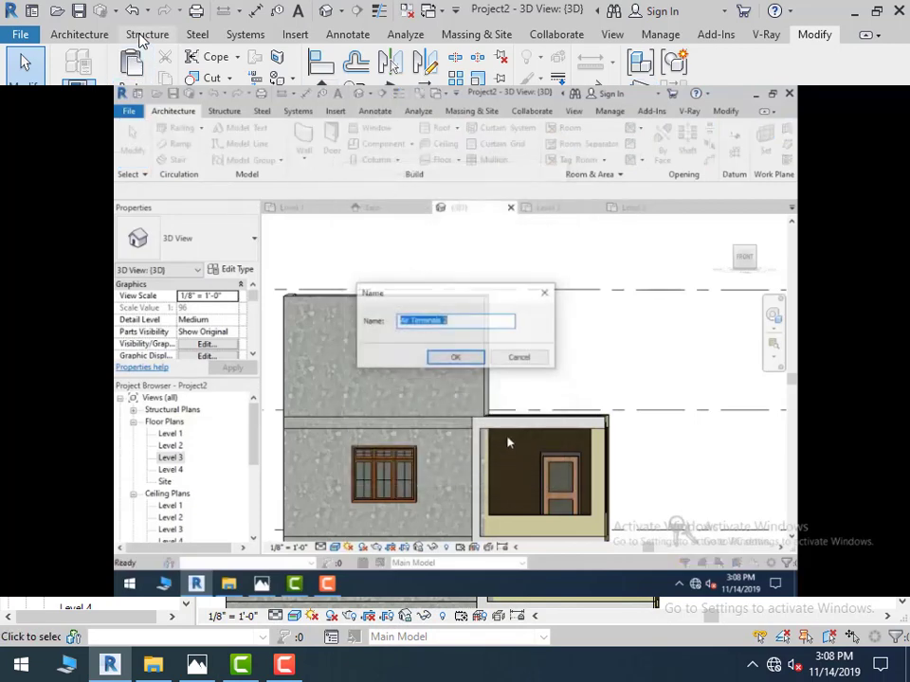
# Start another in-place Air Terminals component and pick the top storey's front textured wall as its work plane
pyautogui.click(91, 35)
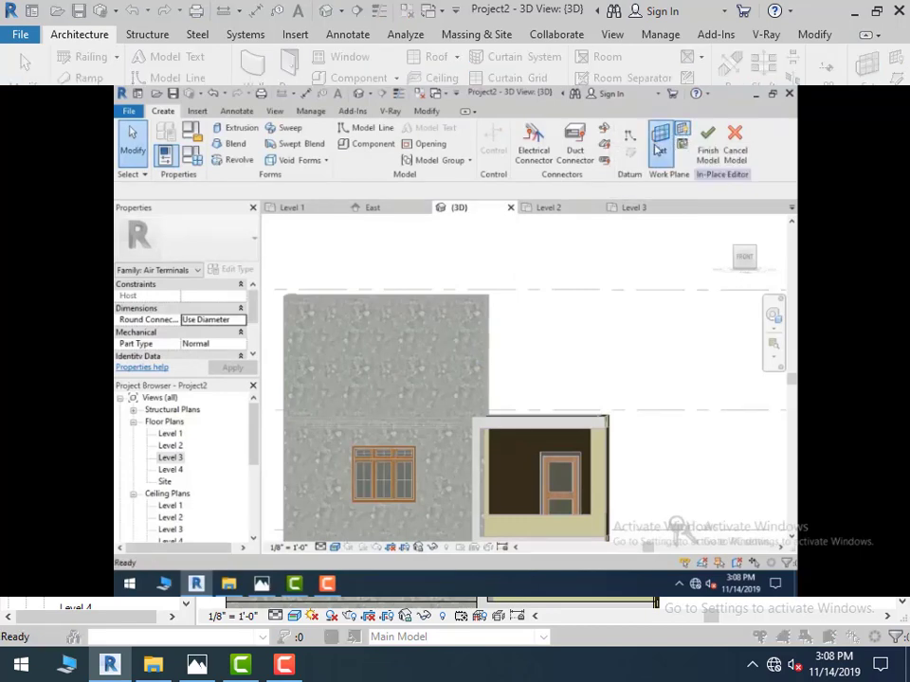
pyautogui.click(658, 150)
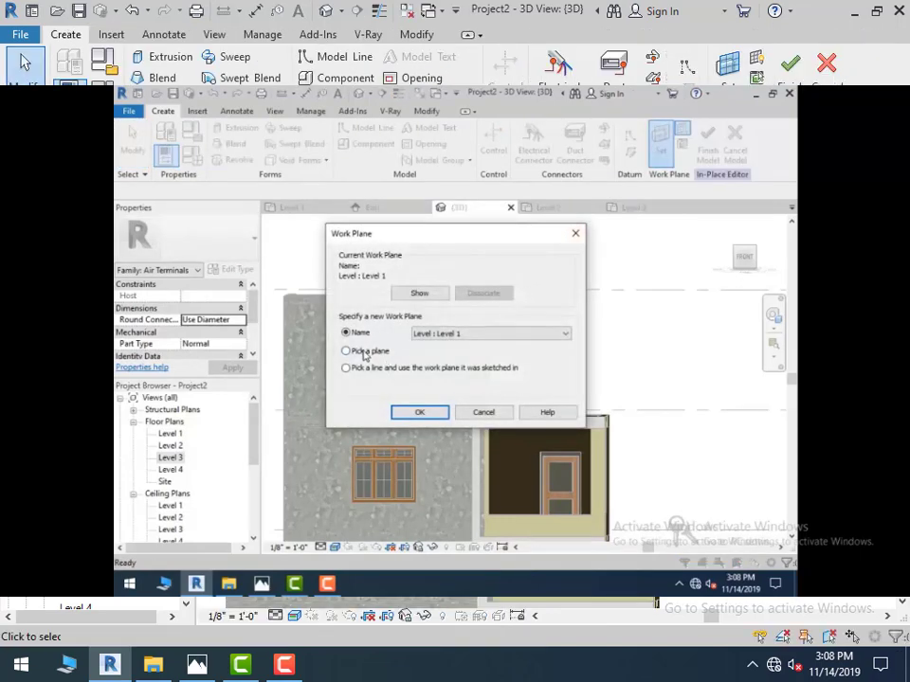
pyautogui.click(424, 413)
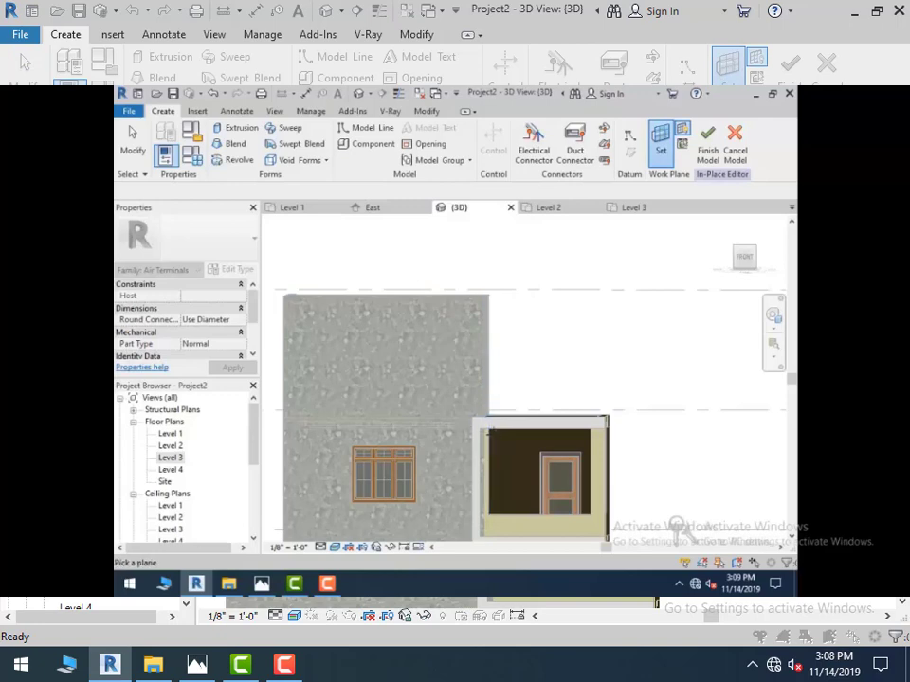
pyautogui.scroll(2, 485, 431)
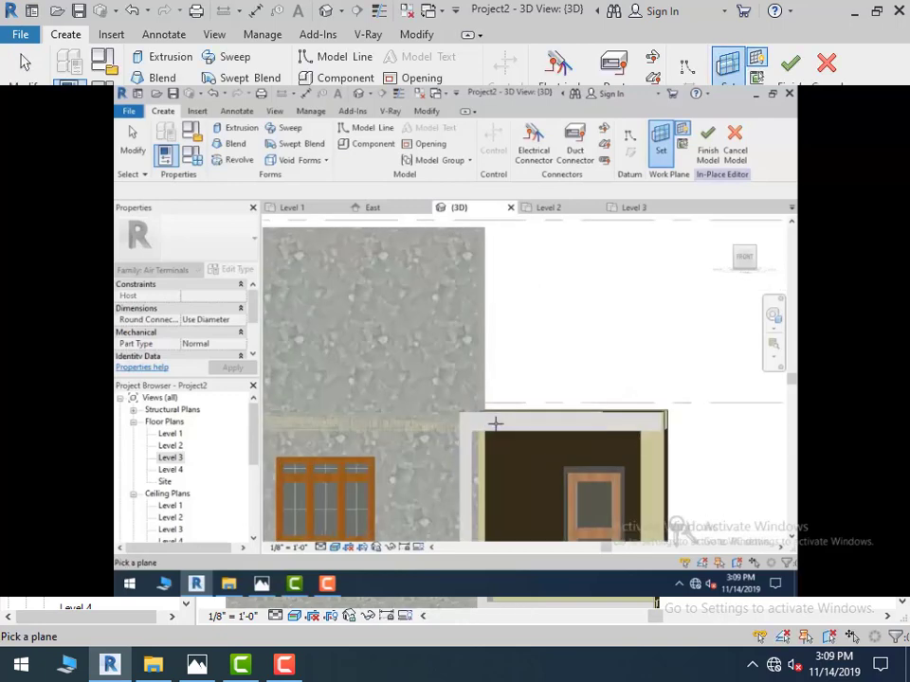
pyautogui.click(476, 362)
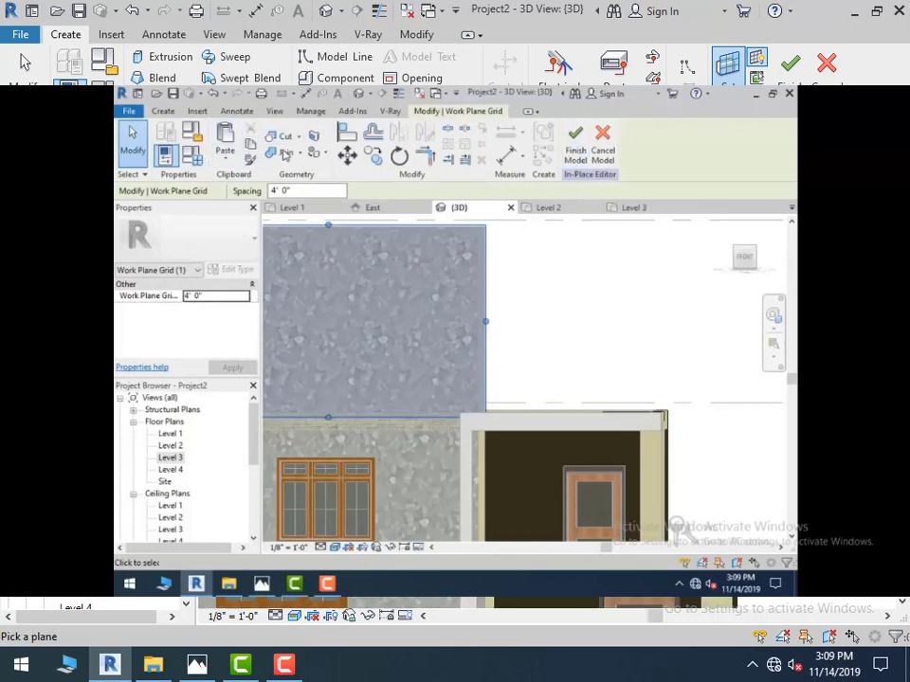
# Start an extrusion on the top storey's wall plane and sketch an outer rectangle about 10' 3" high above the balcony roof
pyautogui.click(196, 112)
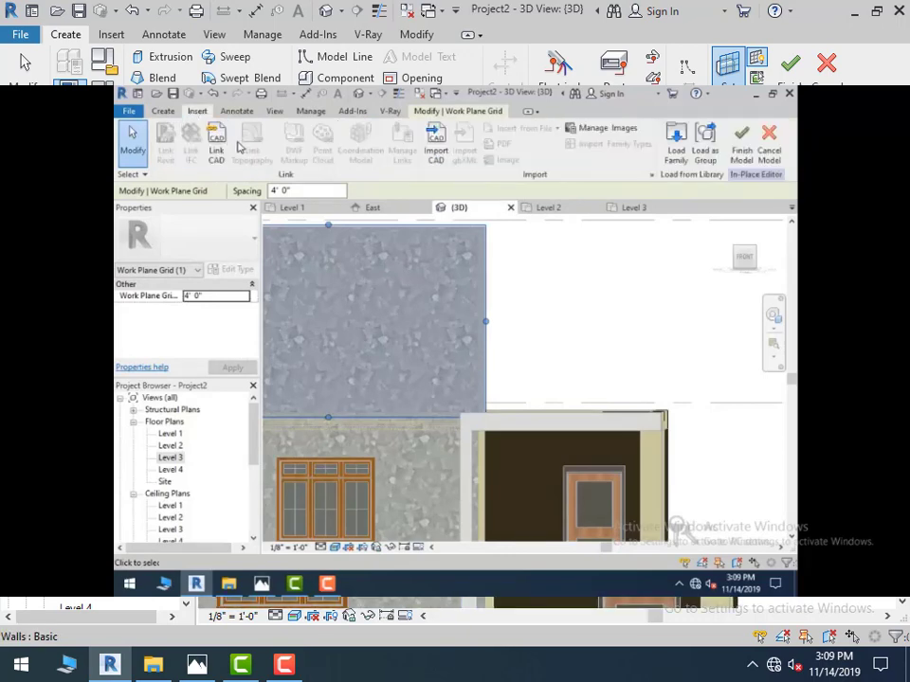
pyautogui.click(163, 111)
pyautogui.click(214, 125)
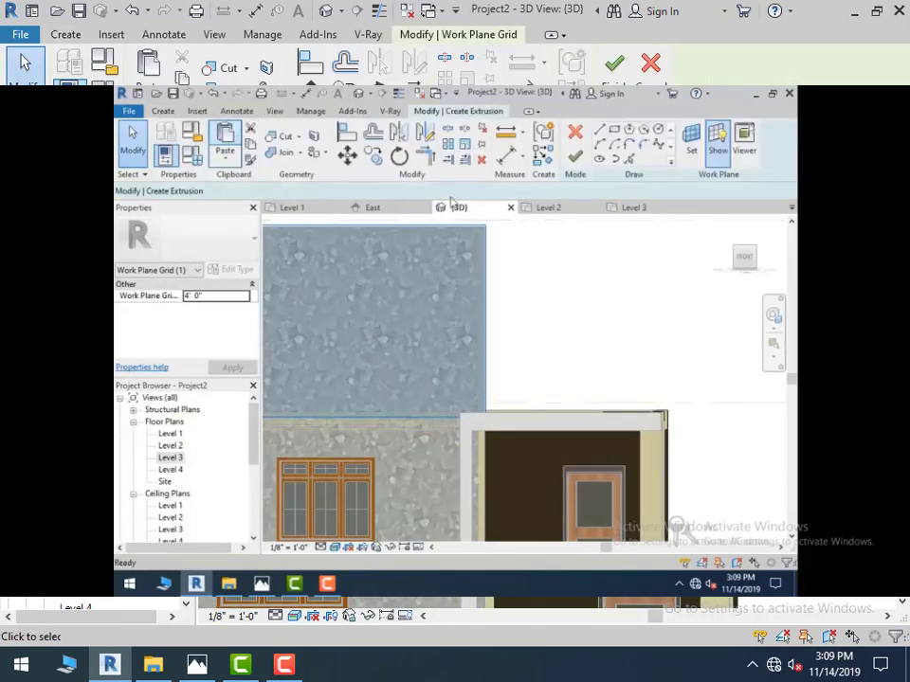
pyautogui.click(615, 132)
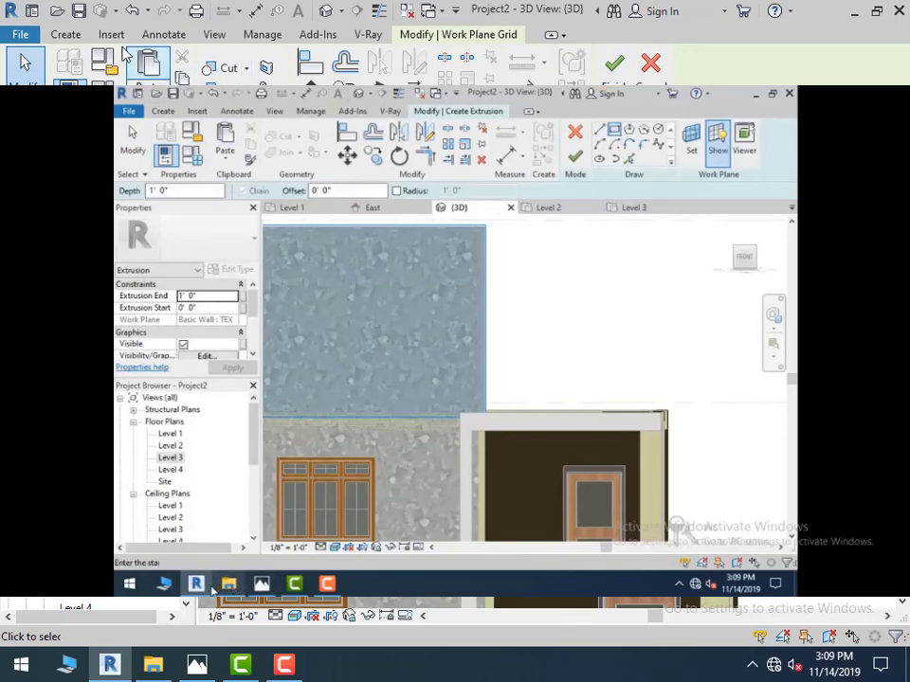
pyautogui.click(261, 583)
pyautogui.click(66, 35)
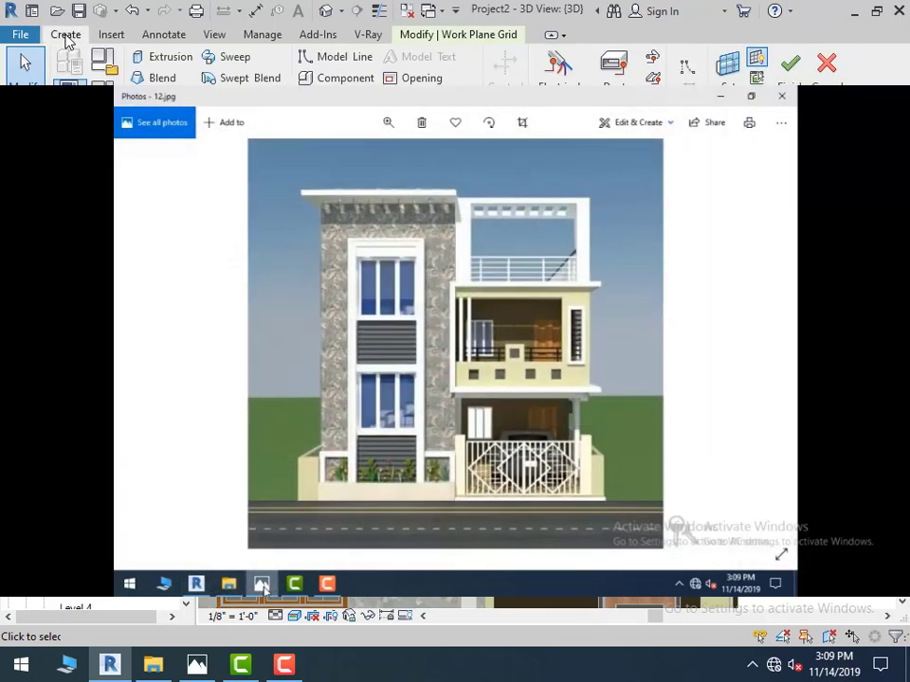
pyautogui.click(163, 57)
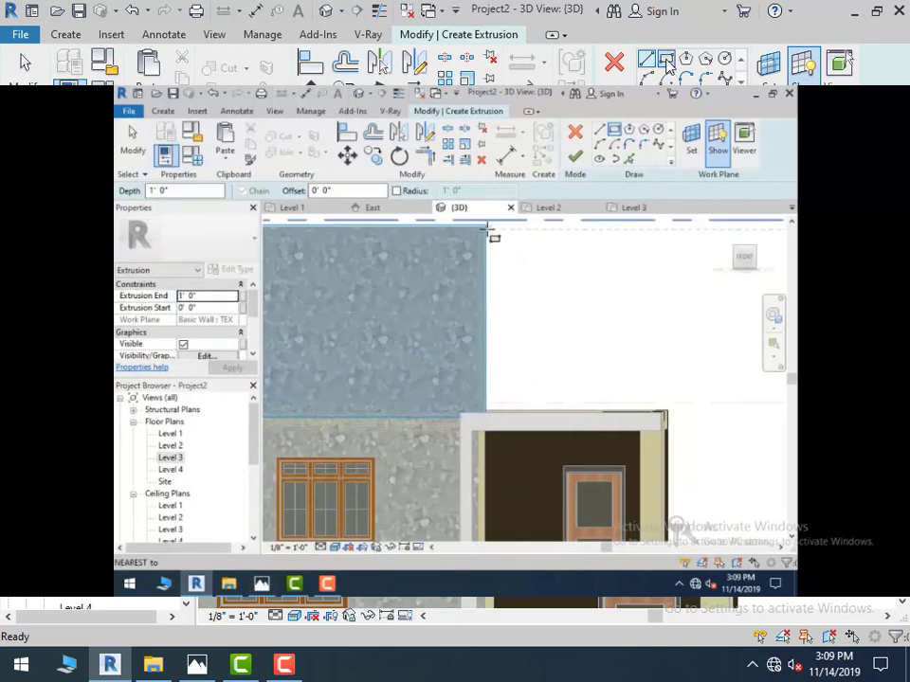
pyautogui.click(197, 666)
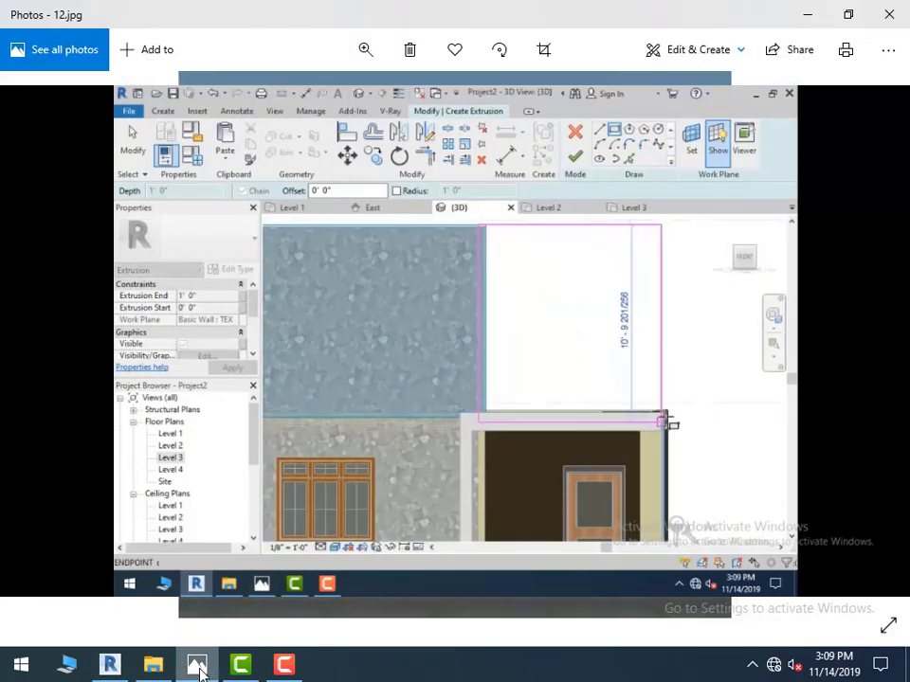
pyautogui.click(197, 667)
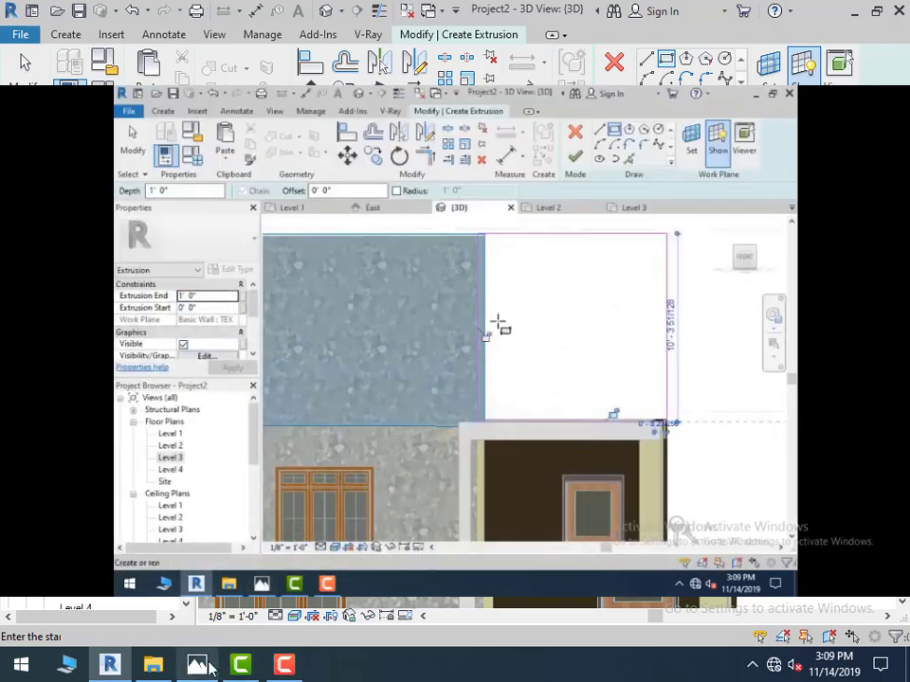
# Complete the terrace frame extrusion with an inner rectangle for the opening and assign it the WHITE material
pyautogui.click(196, 666)
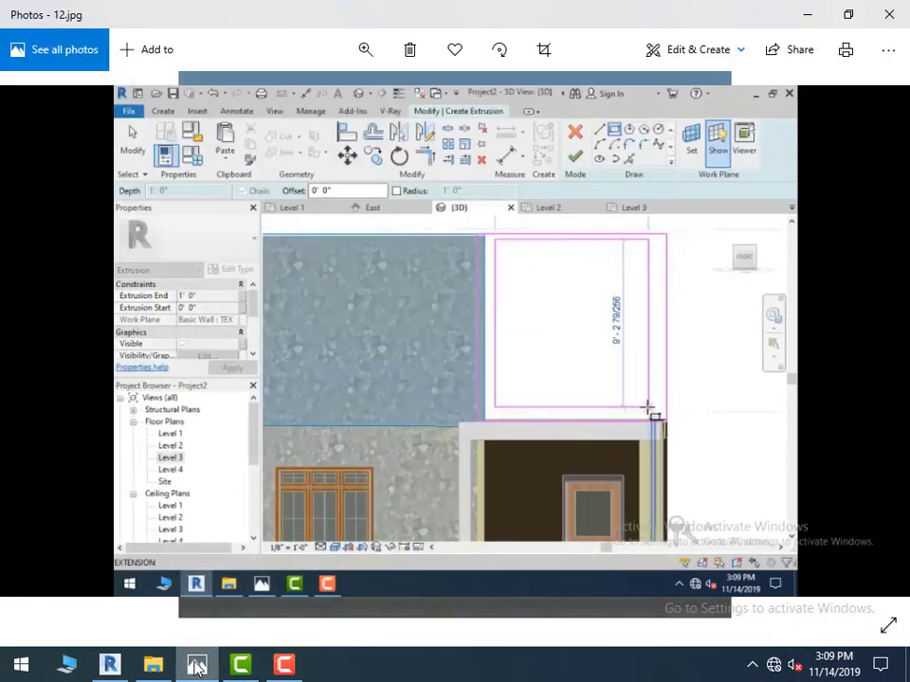
pyautogui.click(196, 666)
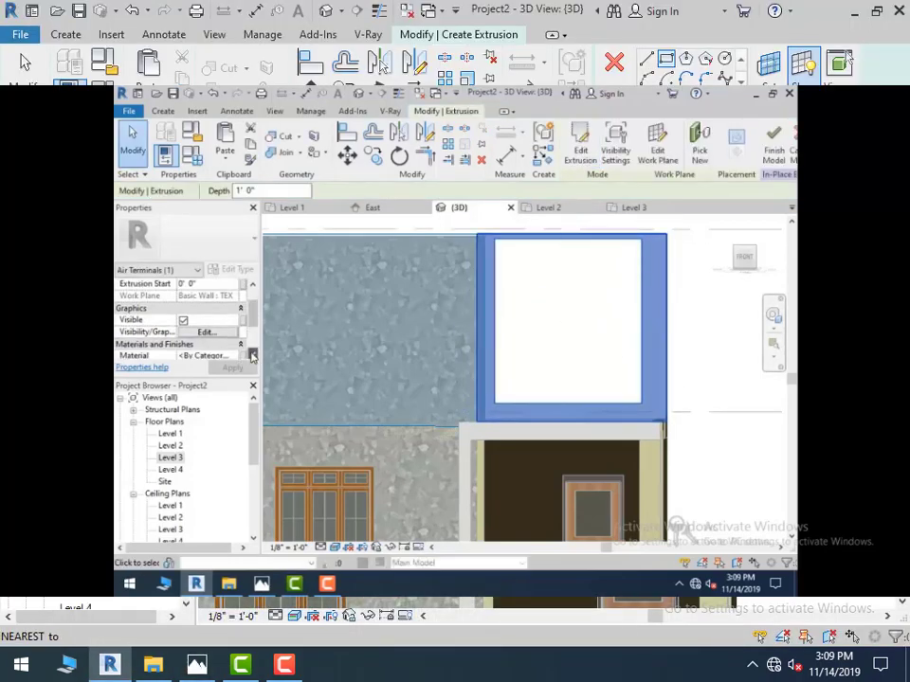
pyautogui.click(235, 334)
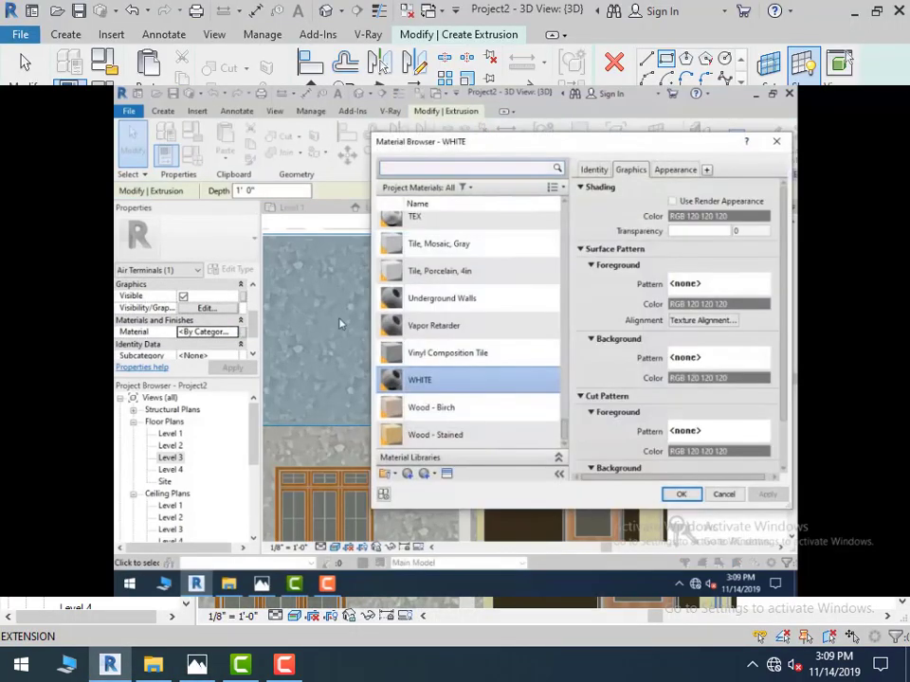
pyautogui.doubleClick(442, 384)
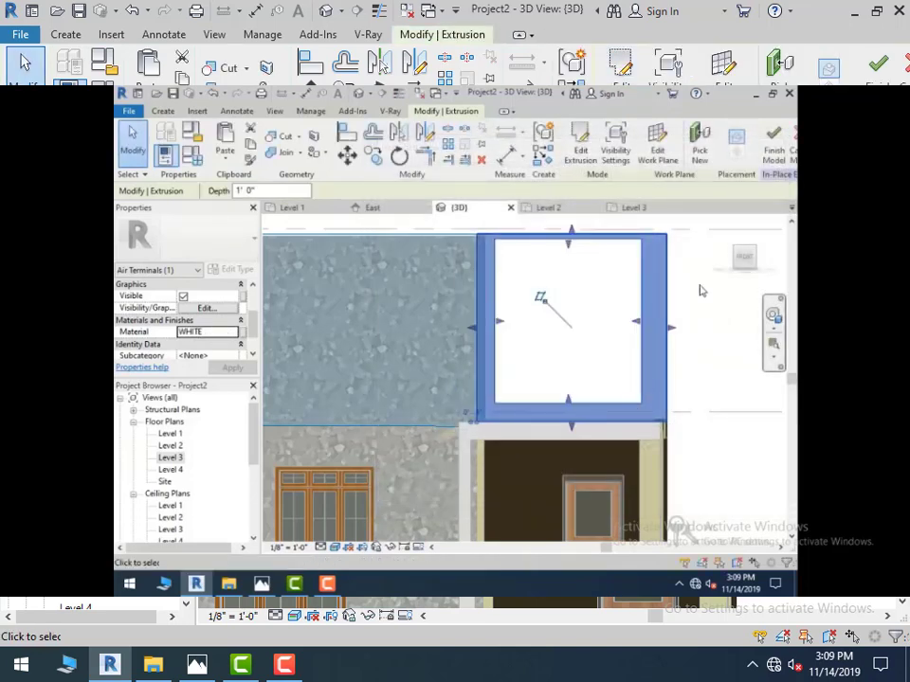
# Finish the in-place model of the white terrace frame and inspect its depth from an angled 3D view
pyautogui.click(770, 154)
pyautogui.scroll(-2, 645, 442)
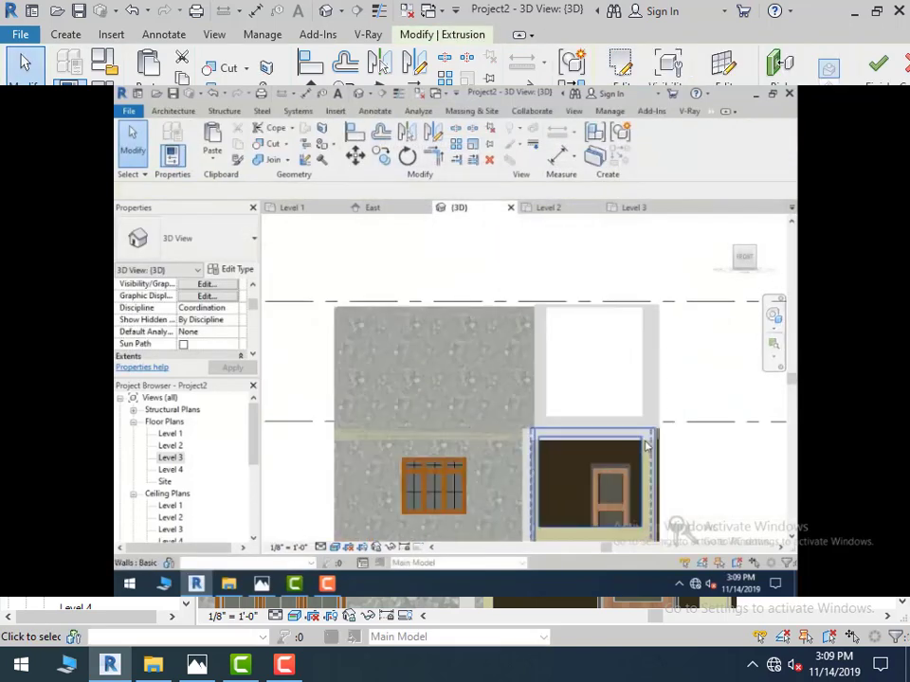
pyautogui.keyDown('shift'); pyautogui.moveTo(664, 408); pyautogui.dragTo(621, 320, button='middle'); pyautogui.keyUp('shift')
pyautogui.click(621, 321)
pyautogui.scroll(3, 619, 365)
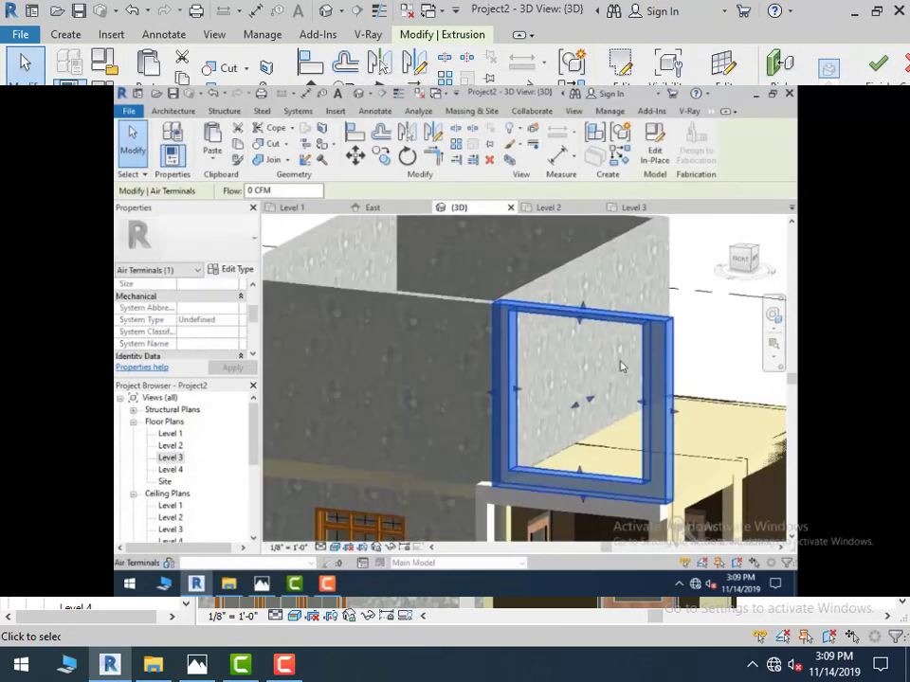
pyautogui.moveTo(605, 392)
pyautogui.keyDown('shift'); pyautogui.mouseDown(button='middle')
pyautogui.moveTo(587, 410)
pyautogui.moveTo(493, 359)
pyautogui.moveTo(599, 394)
pyautogui.mouseUp(button='middle'); pyautogui.keyUp('shift')
pyautogui.scroll(-2, 586, 411)
pyautogui.click(678, 271)
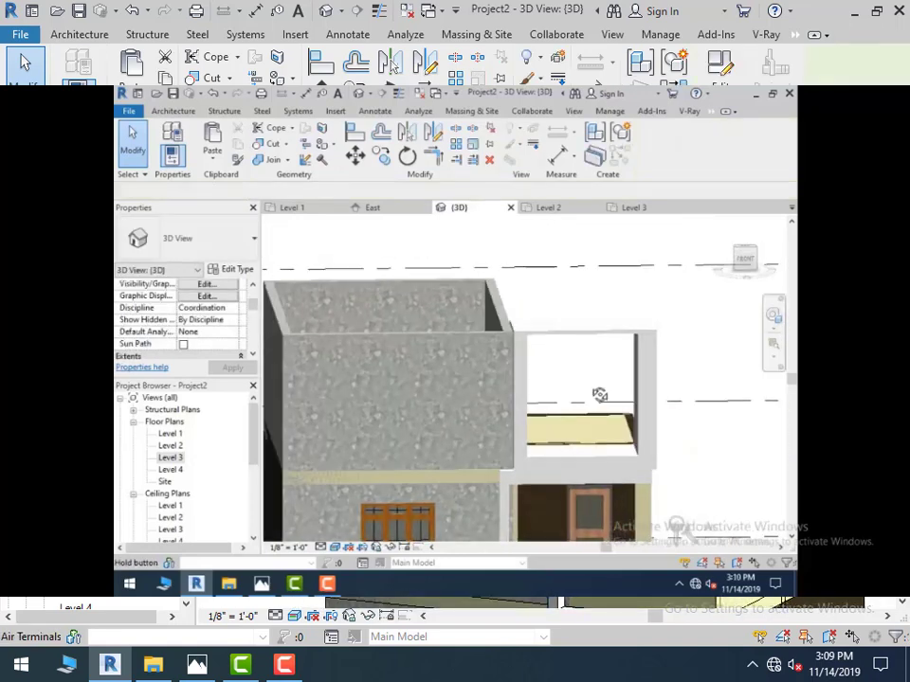
# Compare the terrace frame and overall front of the model with the reference photo 12.jpg
pyautogui.click(264, 585)
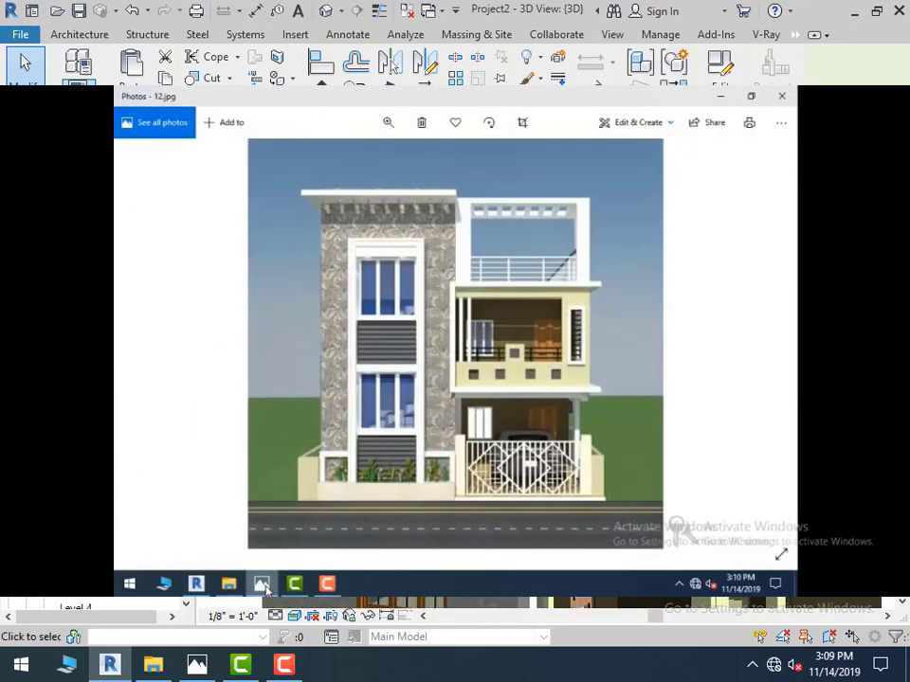
pyautogui.click(265, 586)
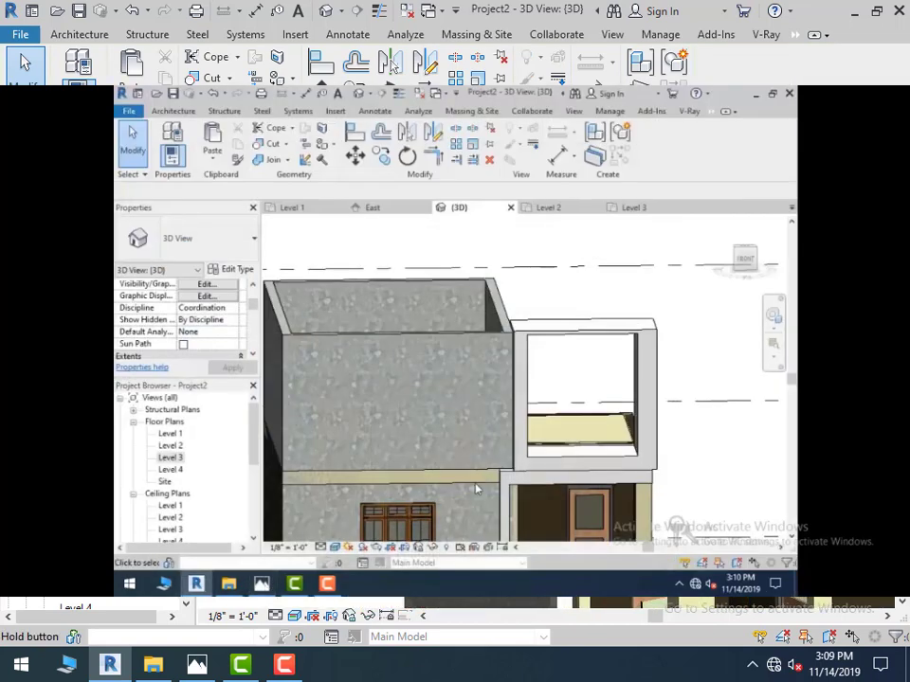
pyautogui.moveTo(491, 409); pyautogui.dragTo(498, 309, button='middle')
pyautogui.scroll(-2, 519, 406)
pyautogui.click(197, 665)
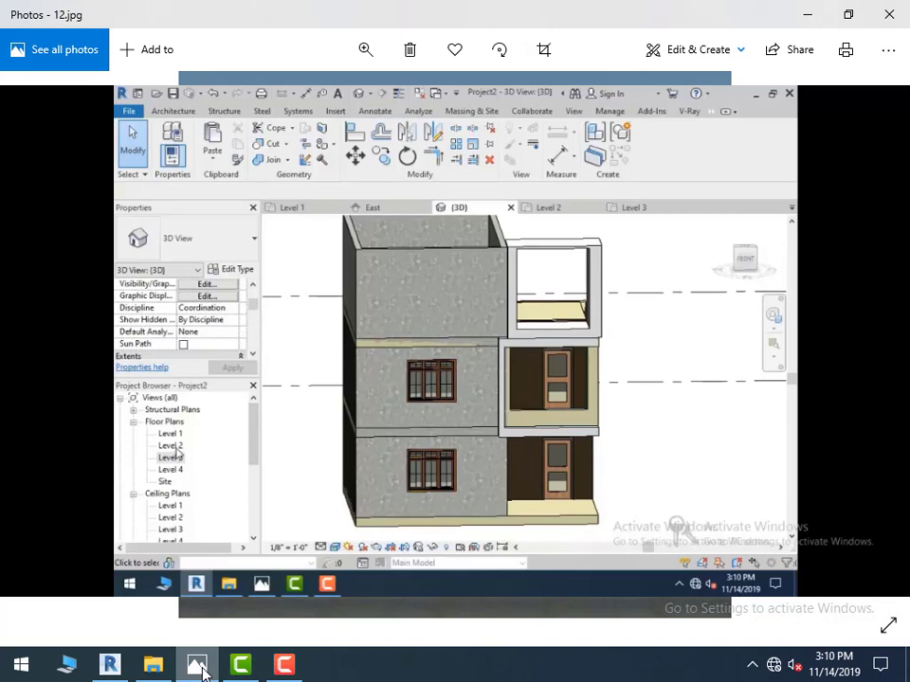
pyautogui.click(197, 665)
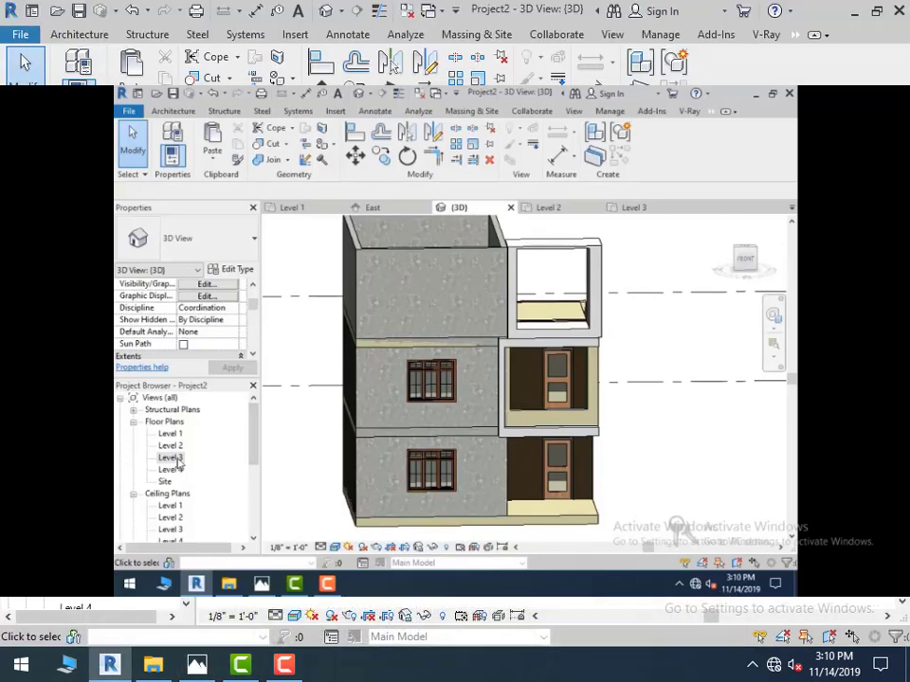
# Create a Handrail - Rectangular railing about 10' long along the terrace's front edge in the Level 3 plan and check it in 3D
pyautogui.doubleClick(172, 459)
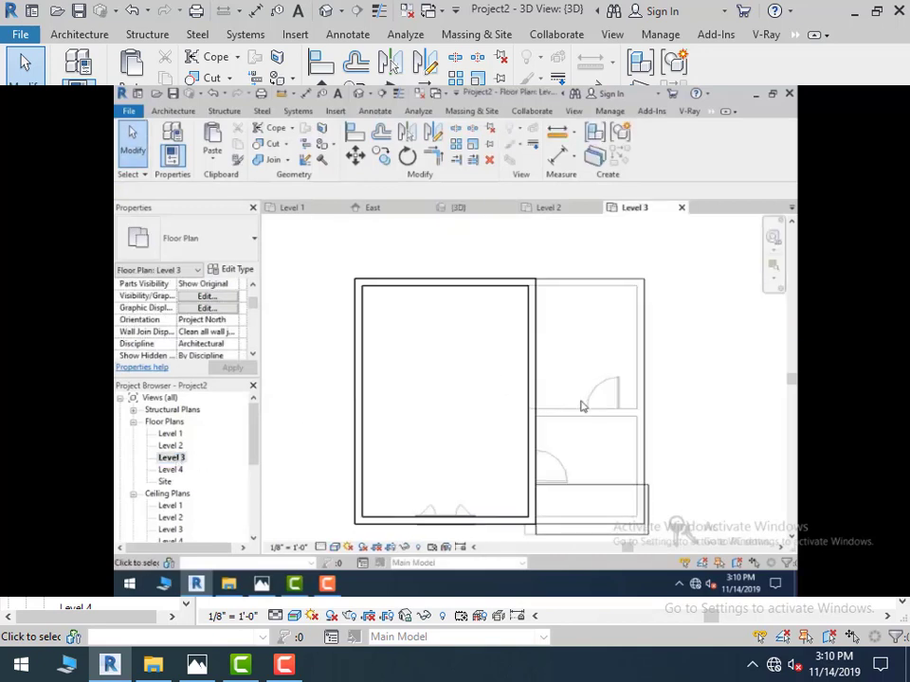
pyautogui.moveTo(583, 405); pyautogui.dragTo(551, 322, button='middle')
pyautogui.scroll(1, 545, 408)
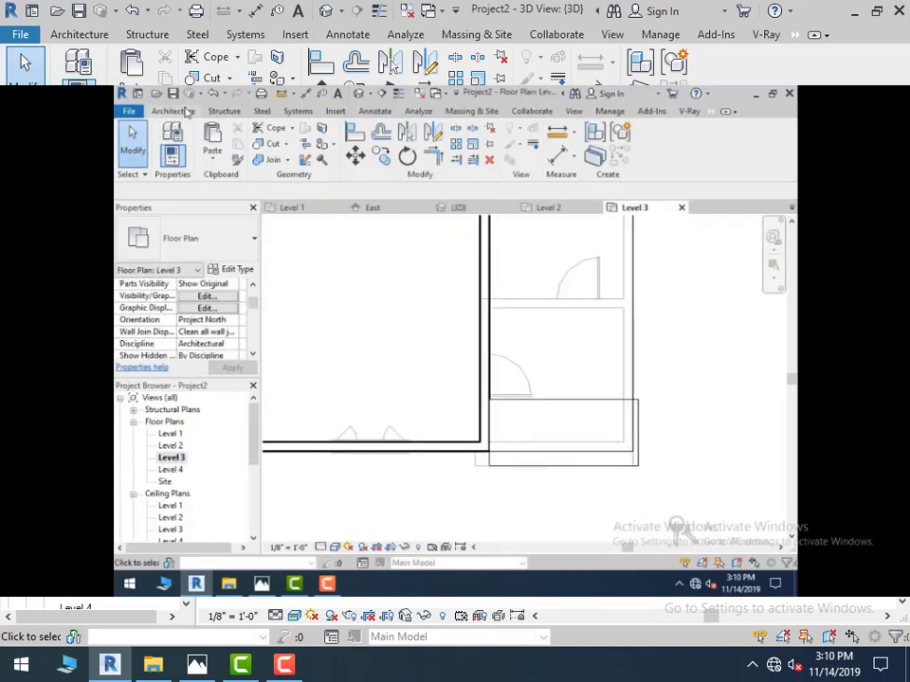
pyautogui.click(186, 112)
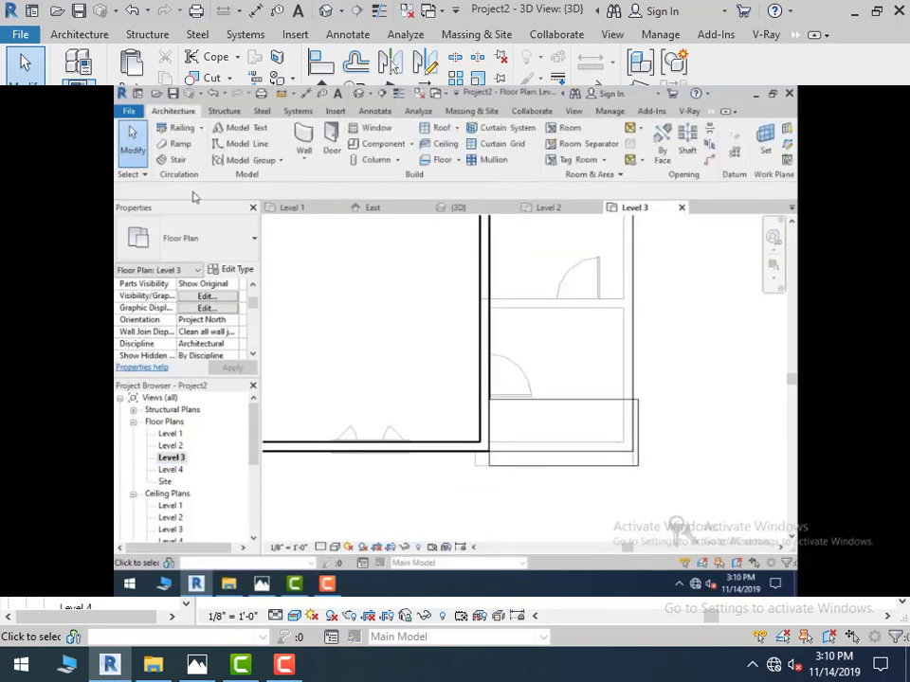
pyautogui.click(186, 129)
pyautogui.click(489, 451)
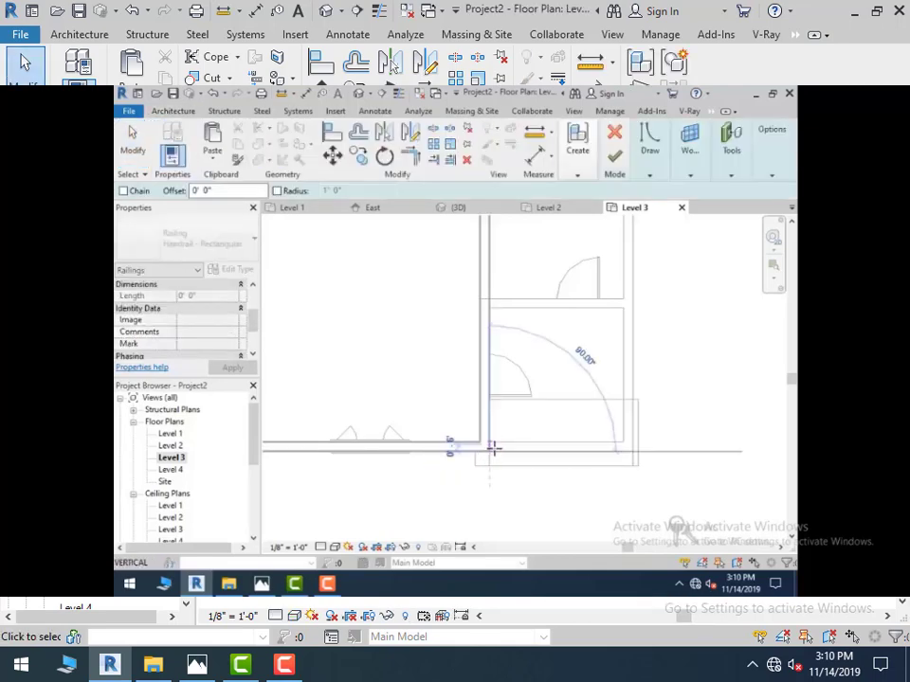
pyautogui.click(91, 35)
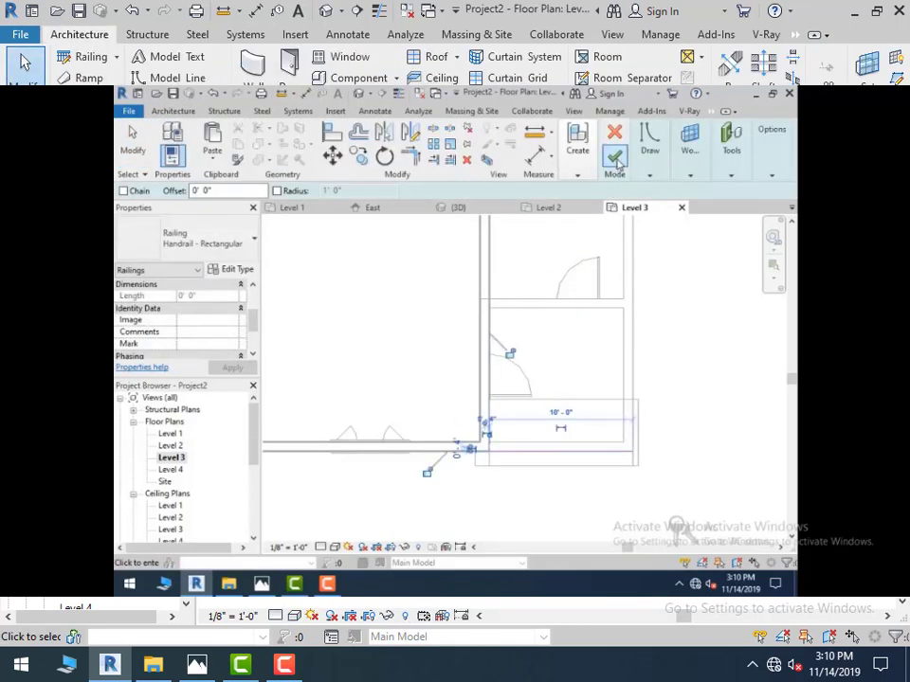
pyautogui.click(359, 94)
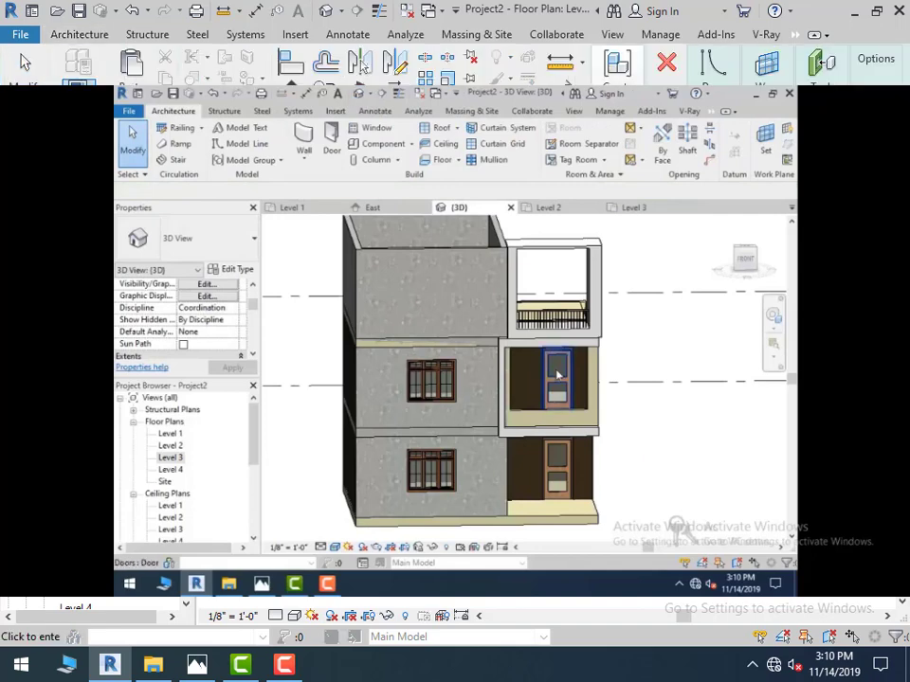
pyautogui.scroll(4, 519, 410)
pyautogui.scroll(2, 518, 409)
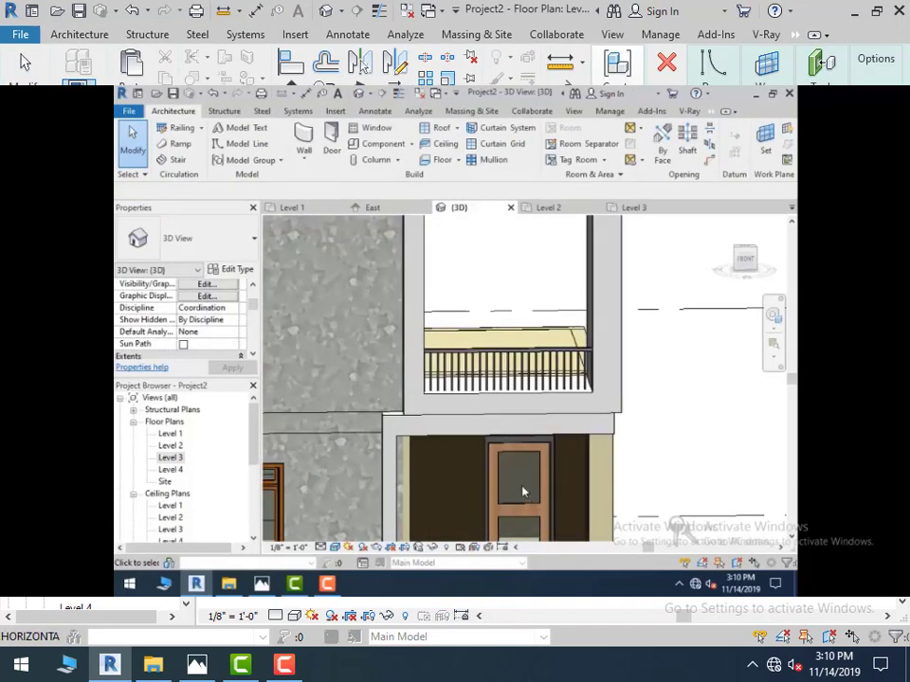
pyautogui.scroll(-2, 556, 458)
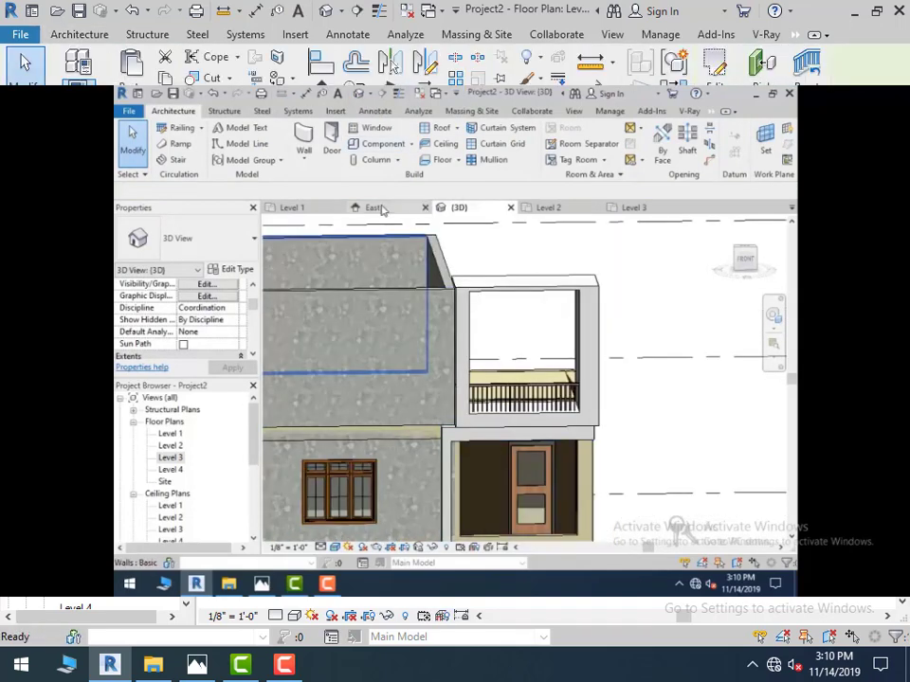
# Add a Handrail - Rectangular railing along the terrace's rear and outer side edges in the Level 3 plan and check it in 3D
pyautogui.doubleClick(180, 457)
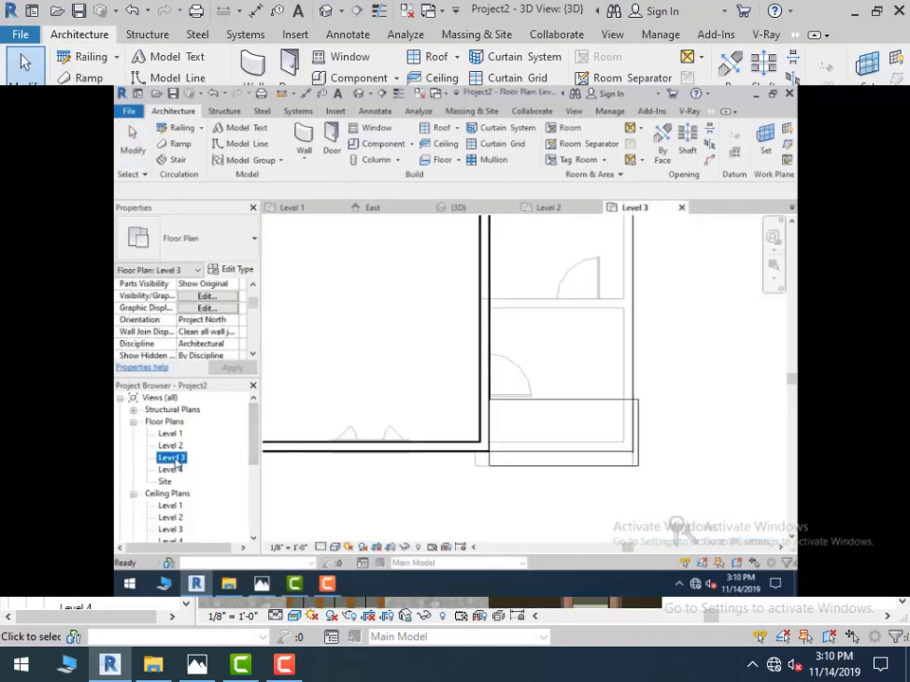
pyautogui.scroll(-1, 607, 289)
pyautogui.moveTo(611, 297); pyautogui.dragTo(491, 389, button='middle')
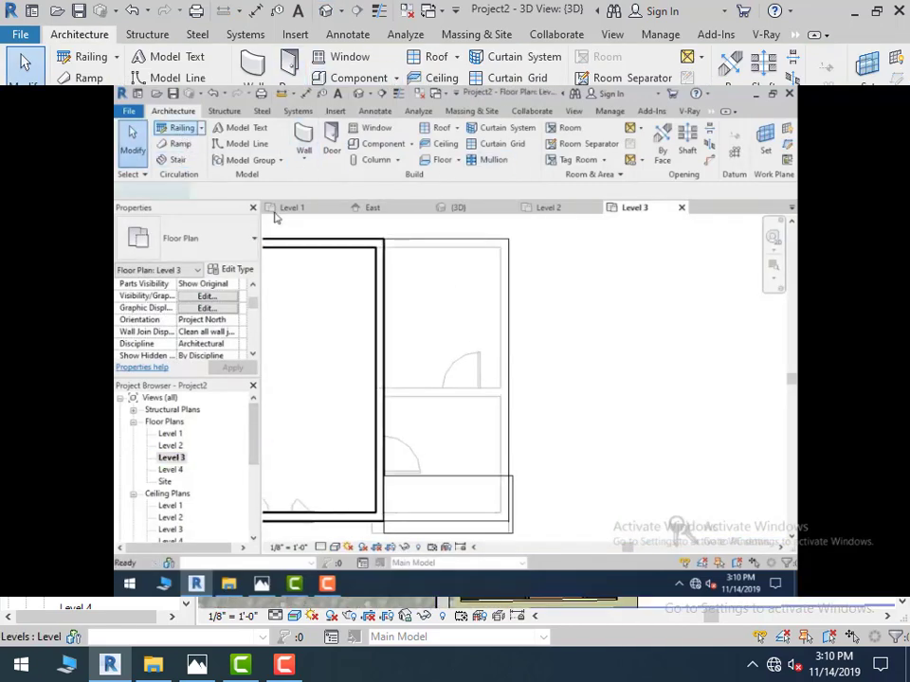
pyautogui.click(179, 127)
pyautogui.click(383, 239)
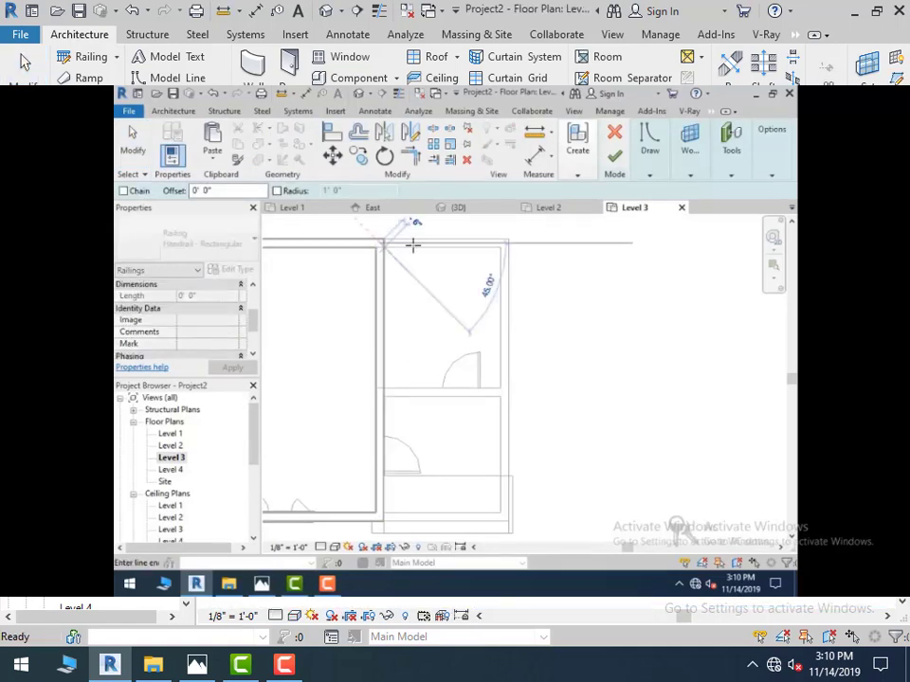
pyautogui.click(505, 243)
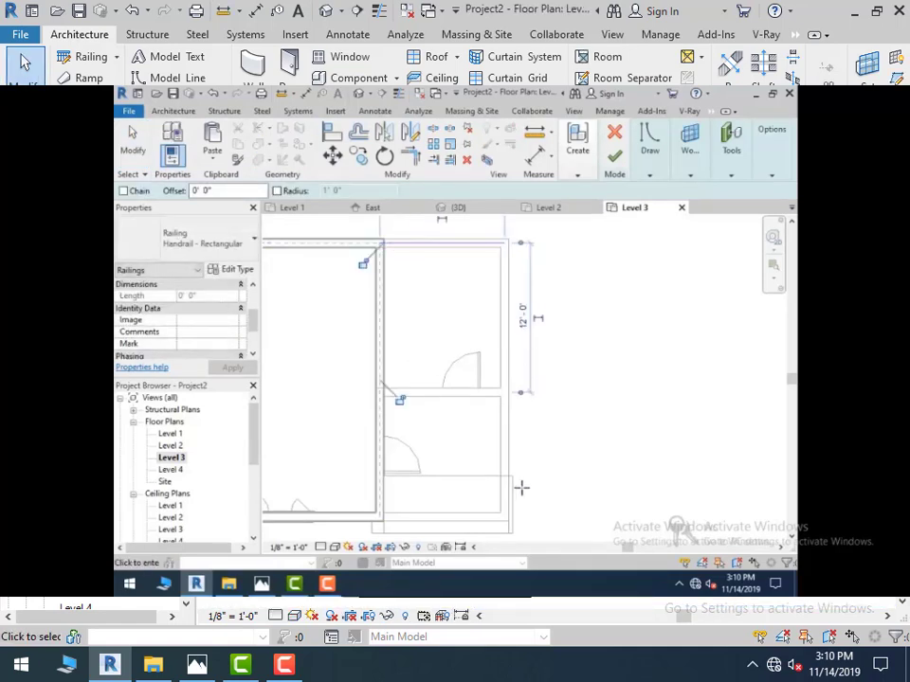
pyautogui.click(91, 61)
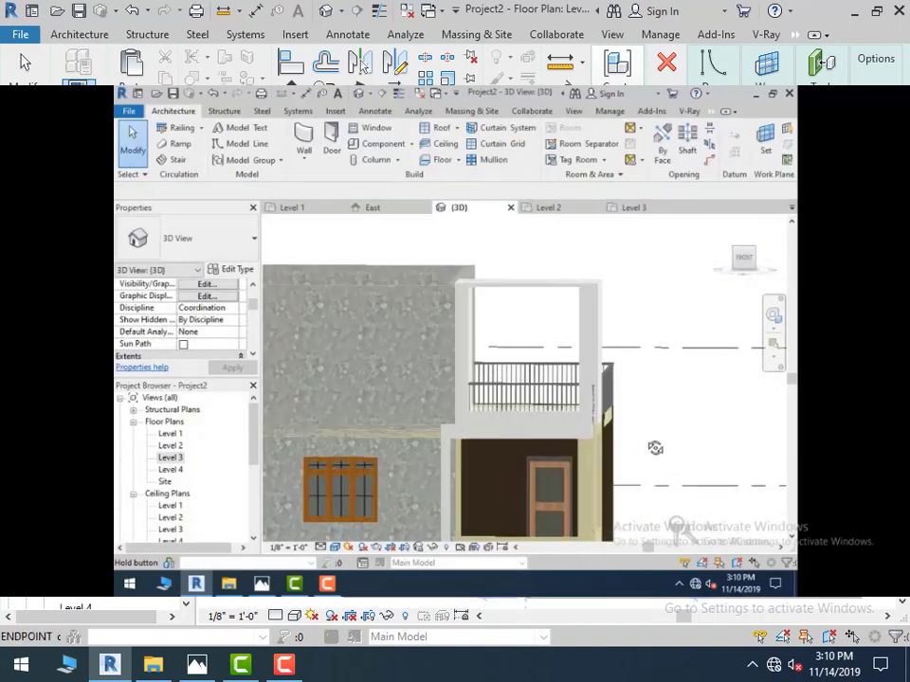
pyautogui.click(666, 95)
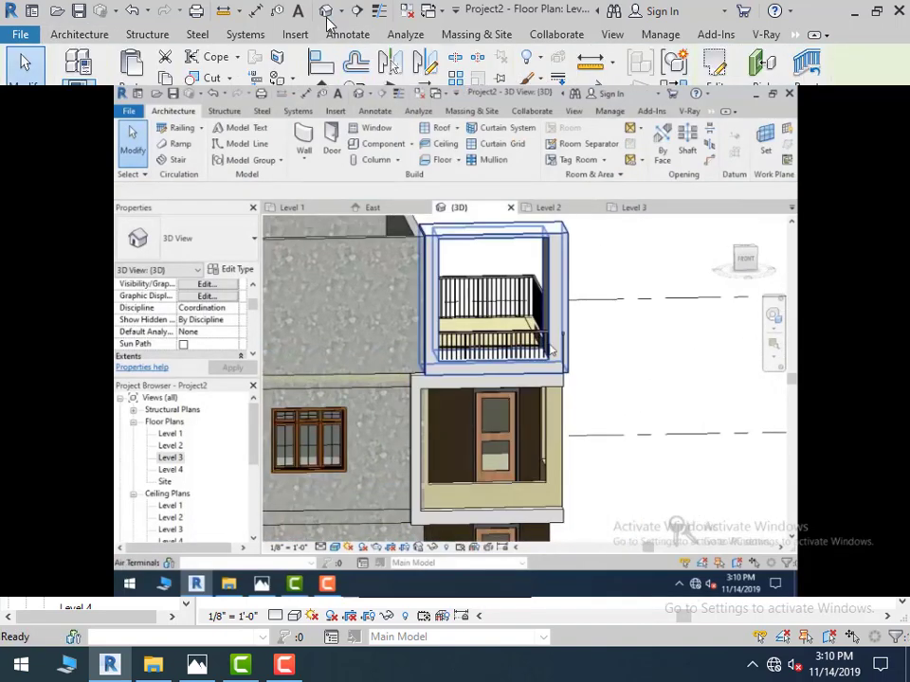
pyautogui.click(326, 14)
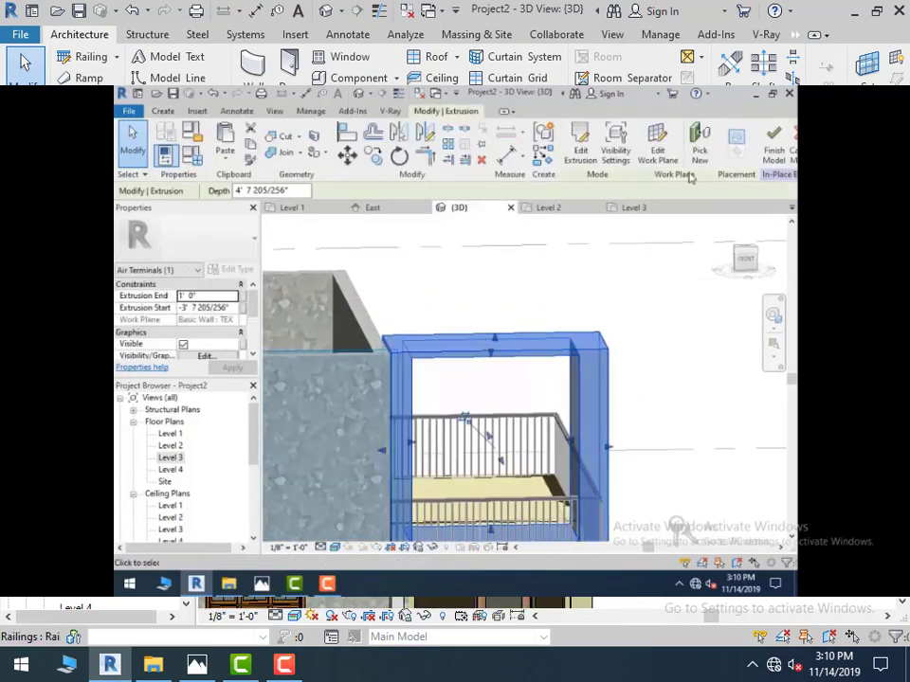
# Open the in-place terrace frame's extrusion sketch for editing and examine the frame and top storey from several angles
pyautogui.click(578, 157)
pyautogui.scroll(1, 458, 349)
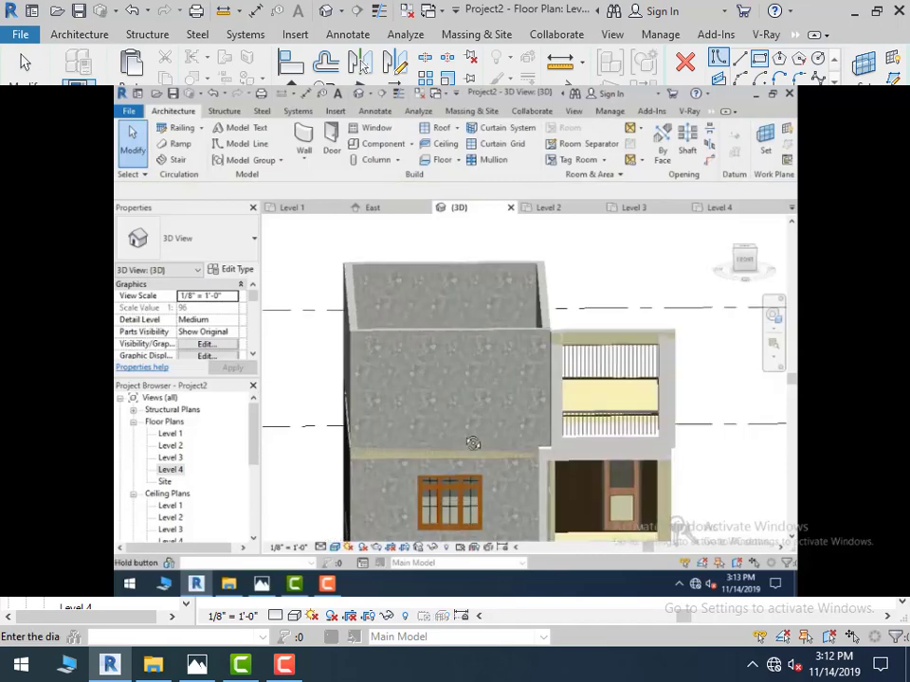
pyautogui.click(685, 93)
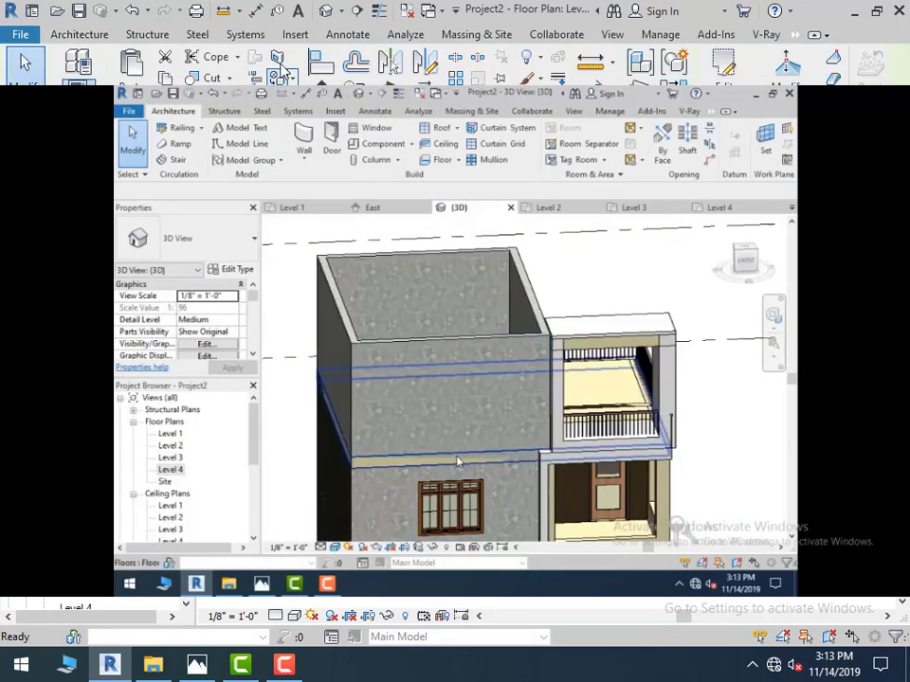
pyautogui.click(325, 11)
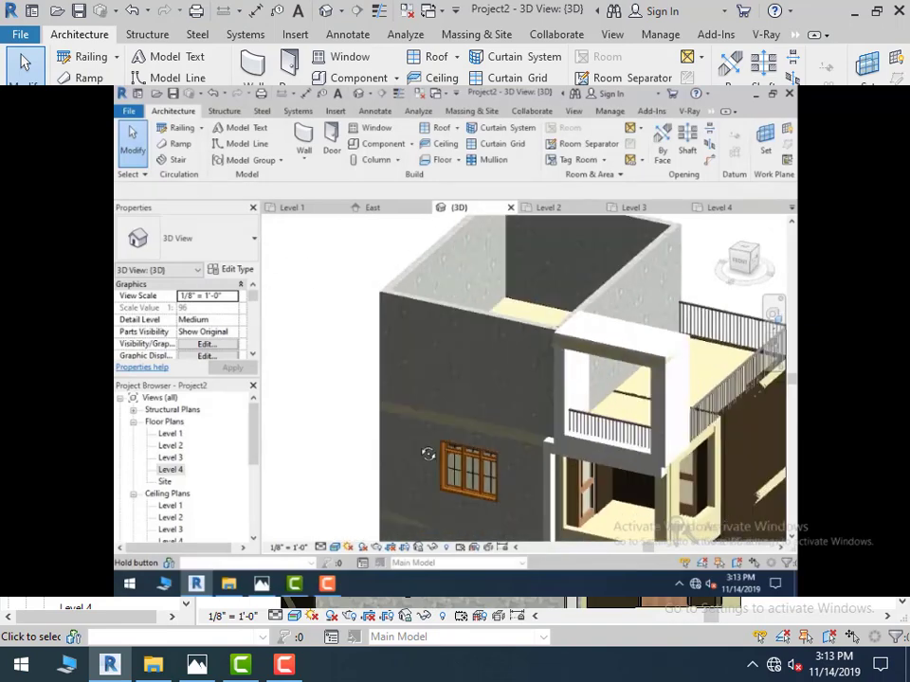
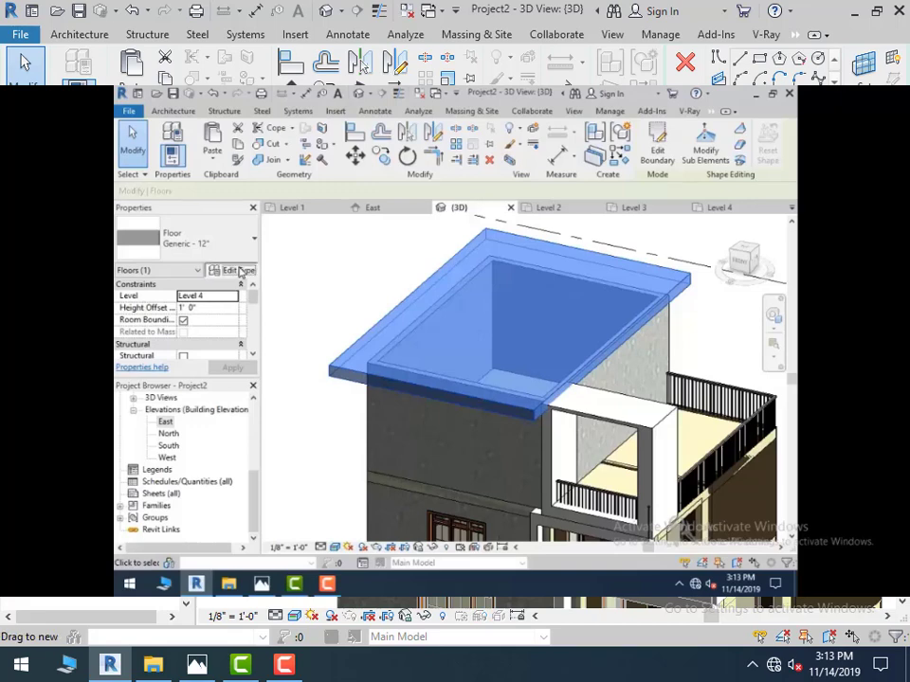
# Duplicate the Generic - 12" floor type of the Level 4 roof slab as a new type named W
pyautogui.click(241, 271)
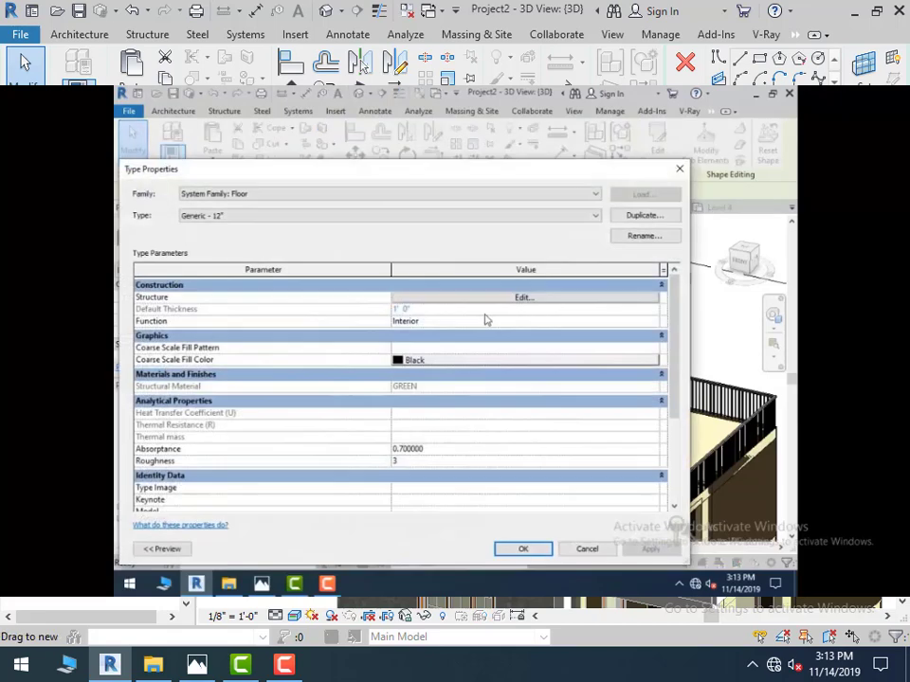
pyautogui.click(643, 216)
pyautogui.write('W')
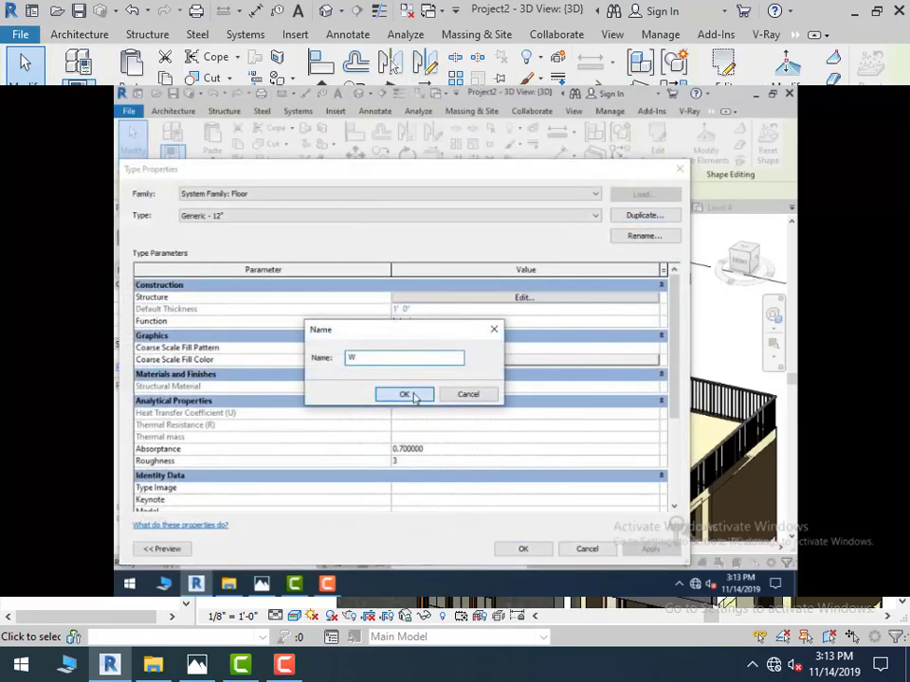
pyautogui.click(407, 394)
# Assign the WHITE material to the structure layer of floor type W and check the roof slab in 3D
pyautogui.click(530, 298)
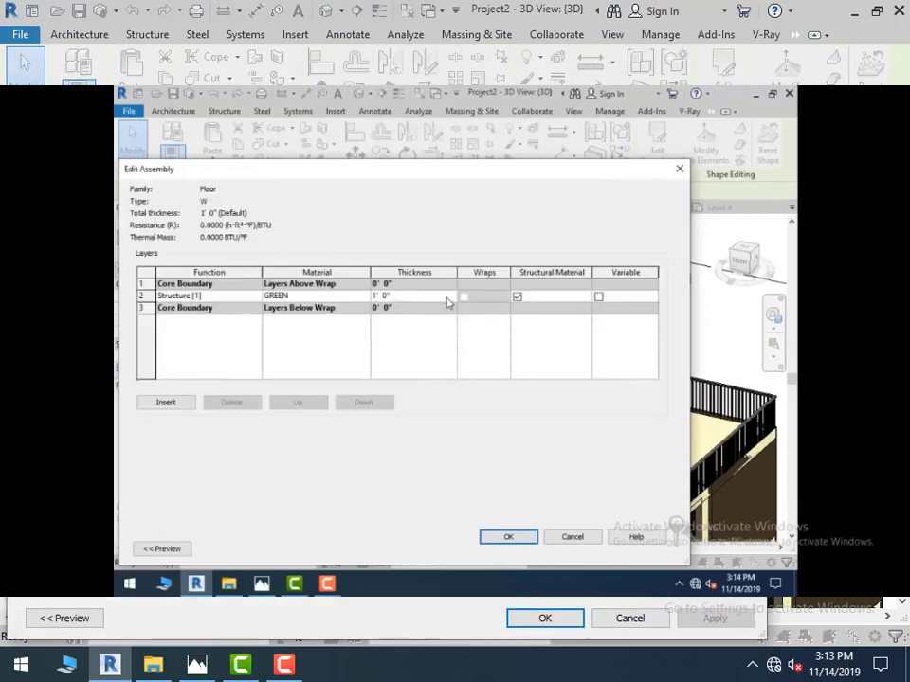
pyautogui.click(365, 296)
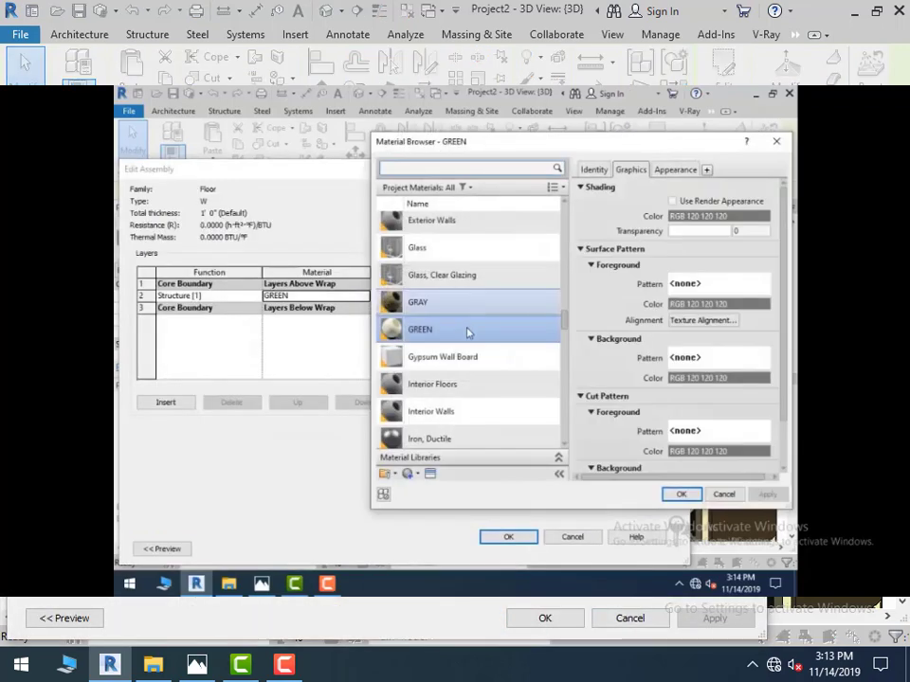
pyautogui.scroll(-10, 469, 412)
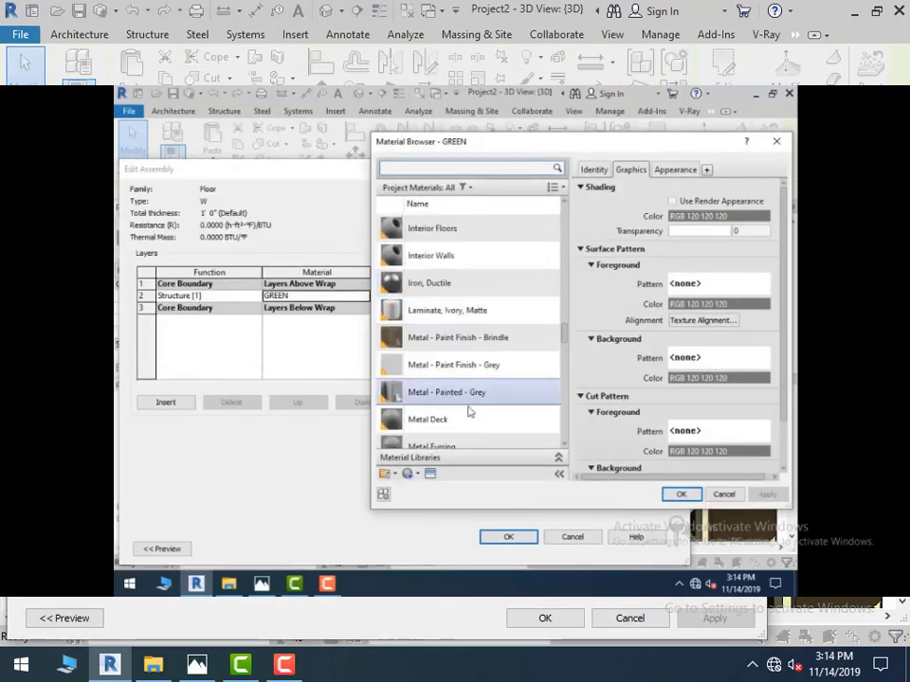
pyautogui.doubleClick(432, 380)
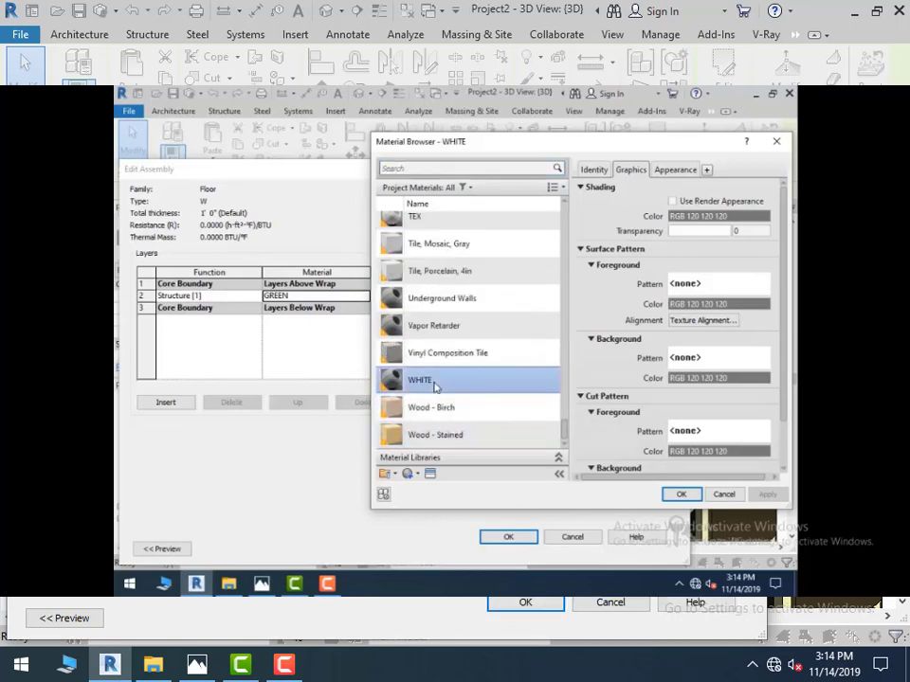
pyautogui.click(520, 544)
pyautogui.click(523, 548)
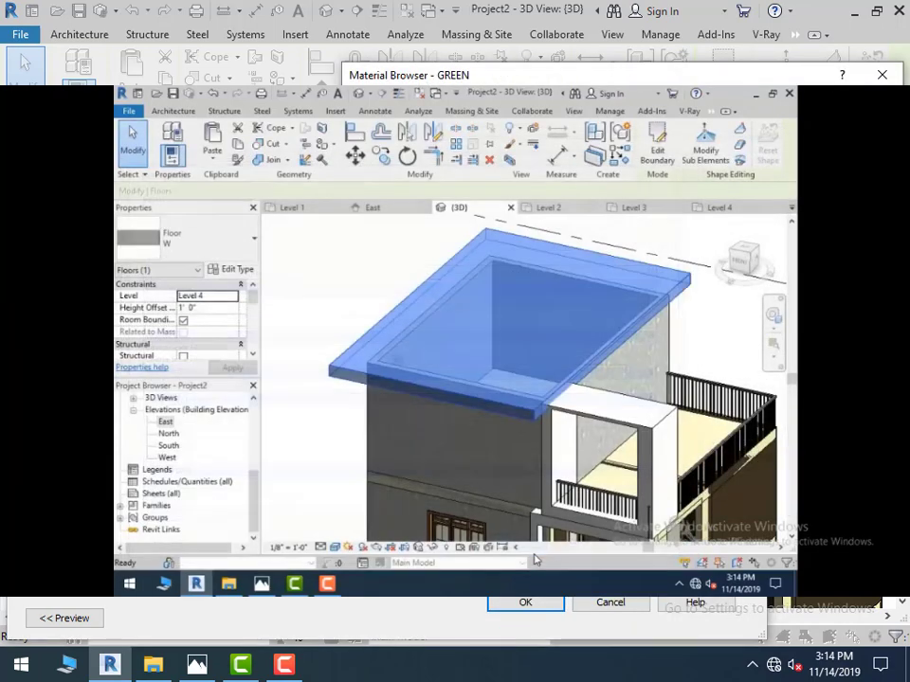
pyautogui.click(357, 277)
pyautogui.scroll(-2, 385, 284)
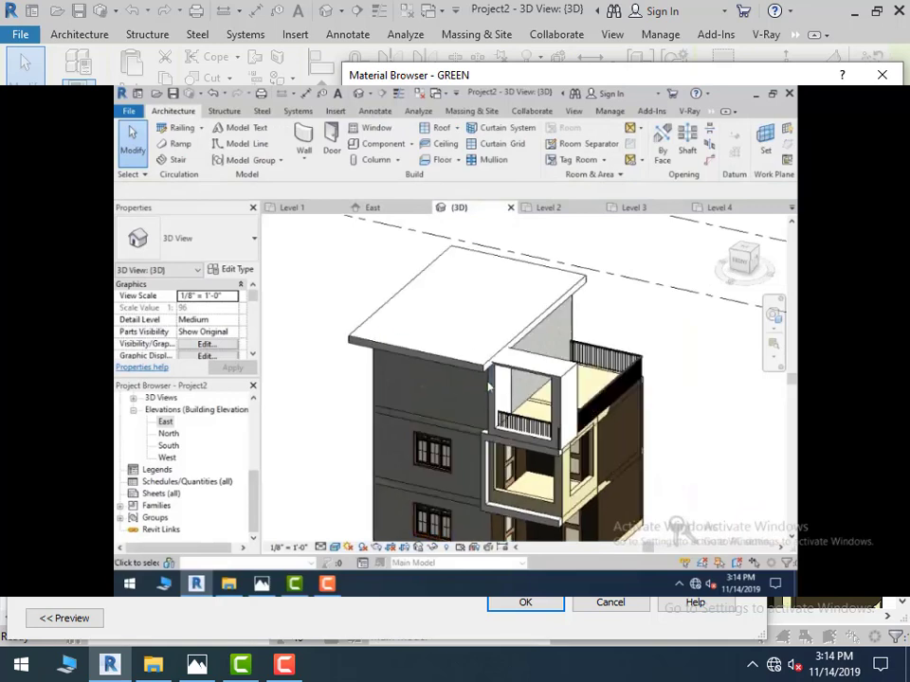
pyautogui.moveTo(567, 383); pyautogui.dragTo(591, 347, button='middle')
pyautogui.moveTo(538, 361); pyautogui.dragTo(564, 309, button='middle')
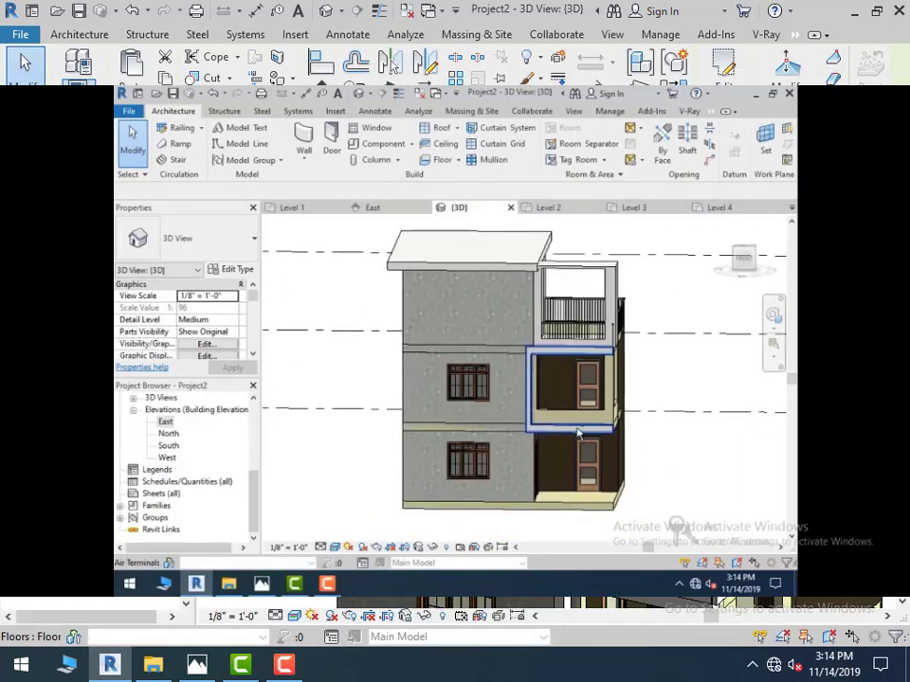
# Compare the facade and the Level 2 balcony in the front 3D view with the reference photo
pyautogui.keyDown('shift'); pyautogui.moveTo(579, 434); pyautogui.dragTo(595, 412, button='middle'); pyautogui.keyUp('shift')
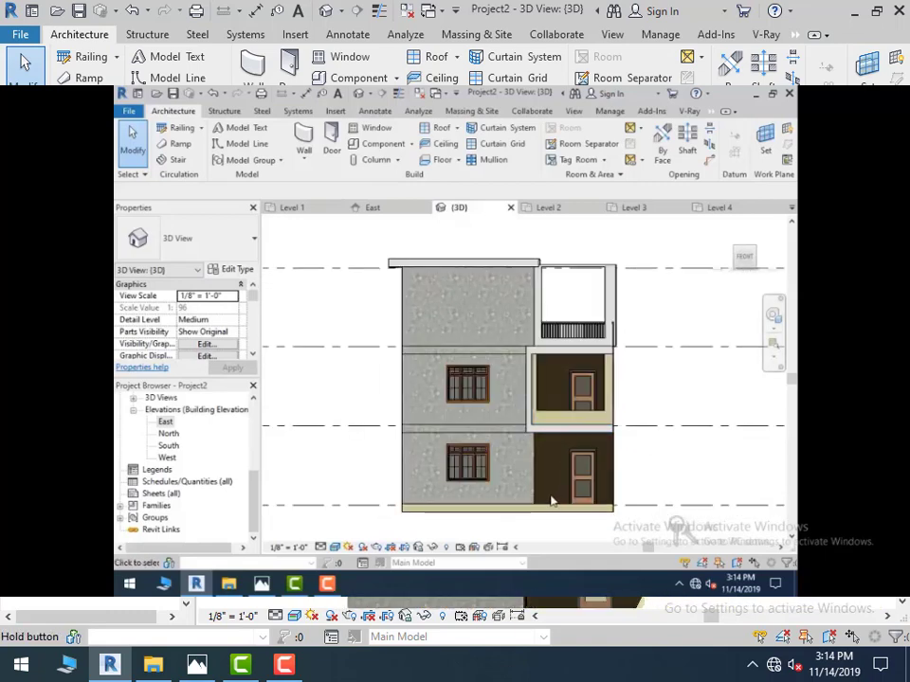
pyautogui.click(261, 584)
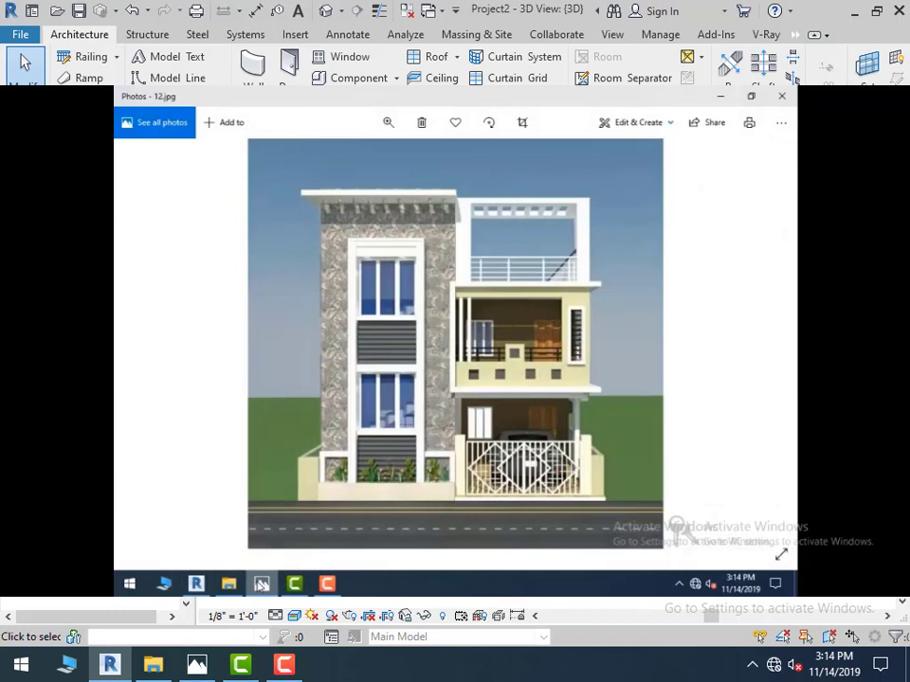
pyautogui.click(262, 584)
pyautogui.scroll(5, 480, 471)
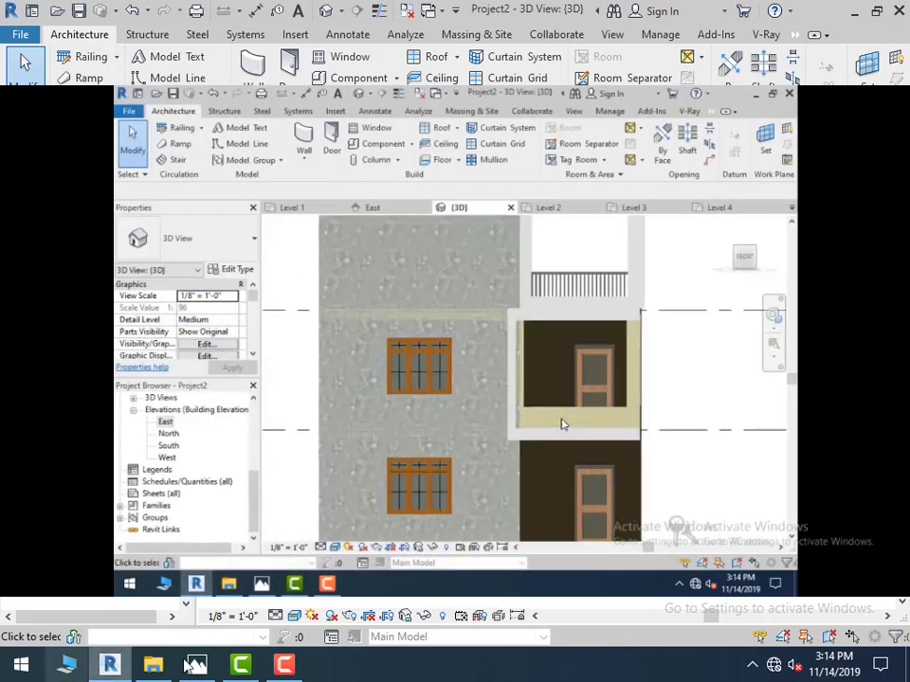
pyautogui.click(197, 666)
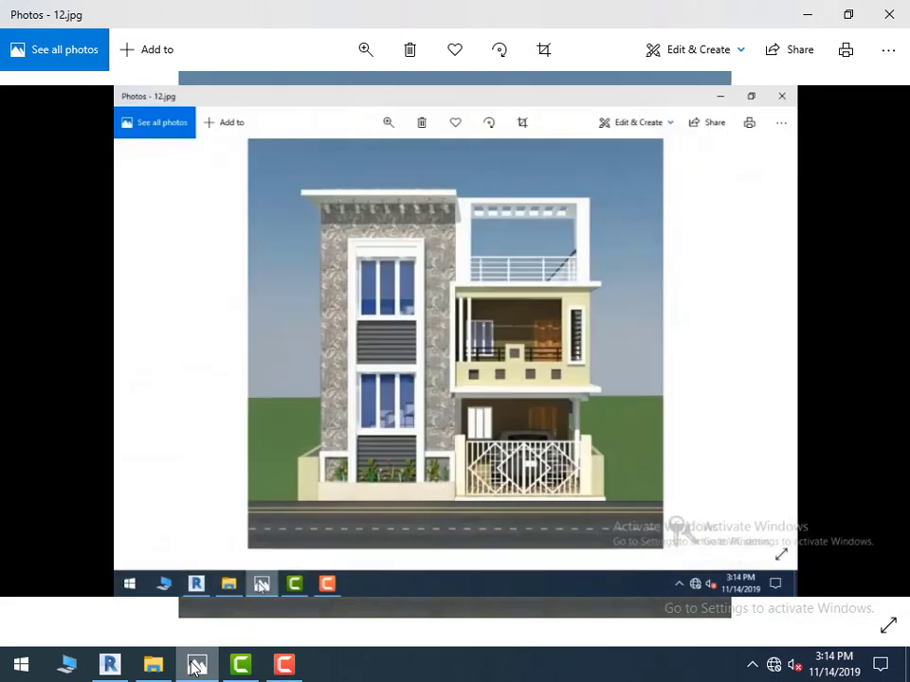
pyautogui.click(197, 666)
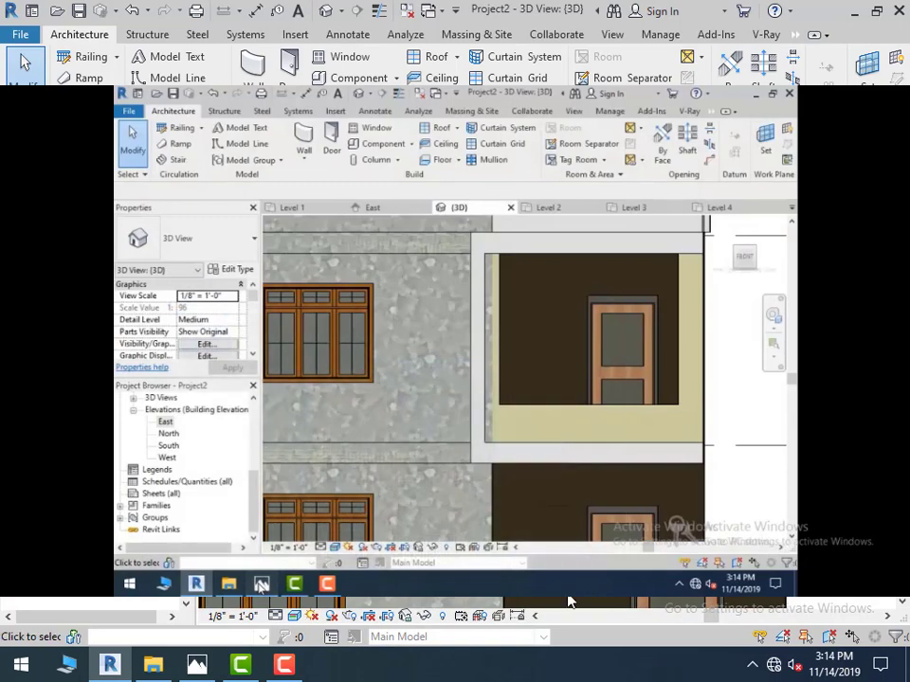
pyautogui.click(198, 666)
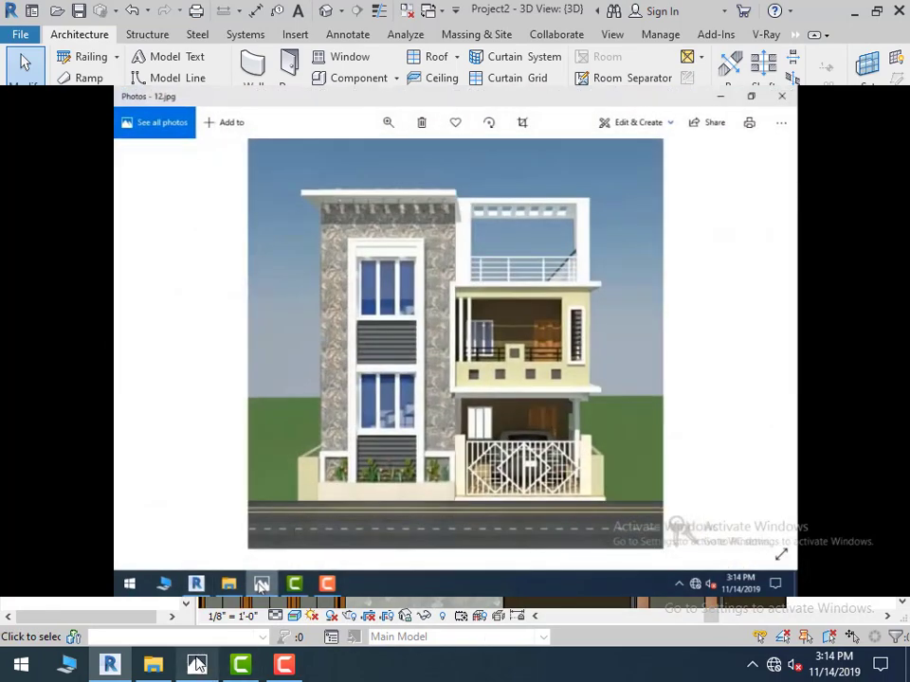
pyautogui.click(197, 666)
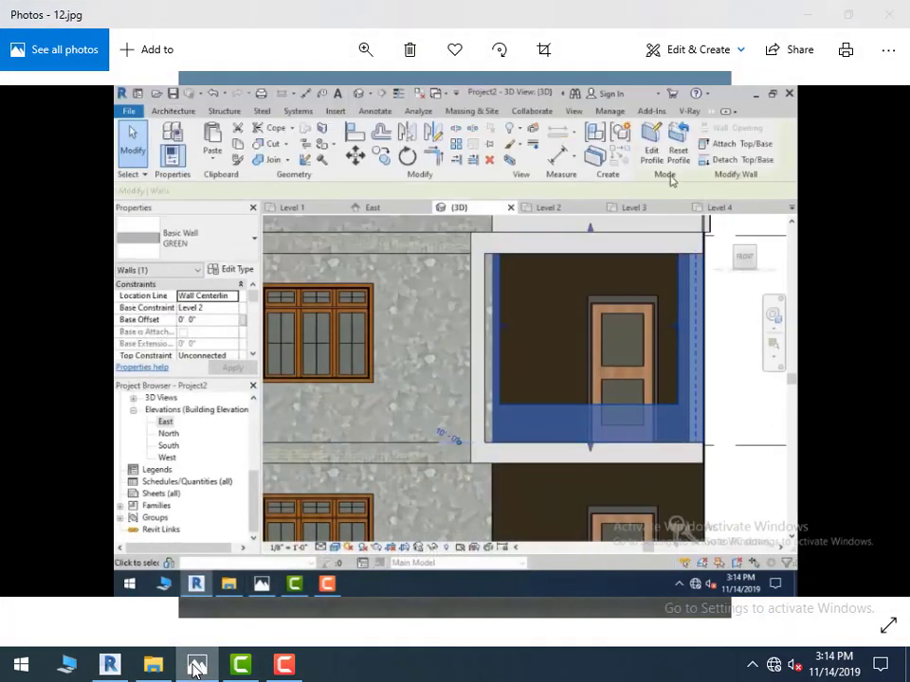
# Edit the GREEN Level 2 balcony wall's profile, sketching five small rectangular openings along the parapet and a raised rectangle on its upper edge
pyautogui.click(193, 663)
pyautogui.click(197, 666)
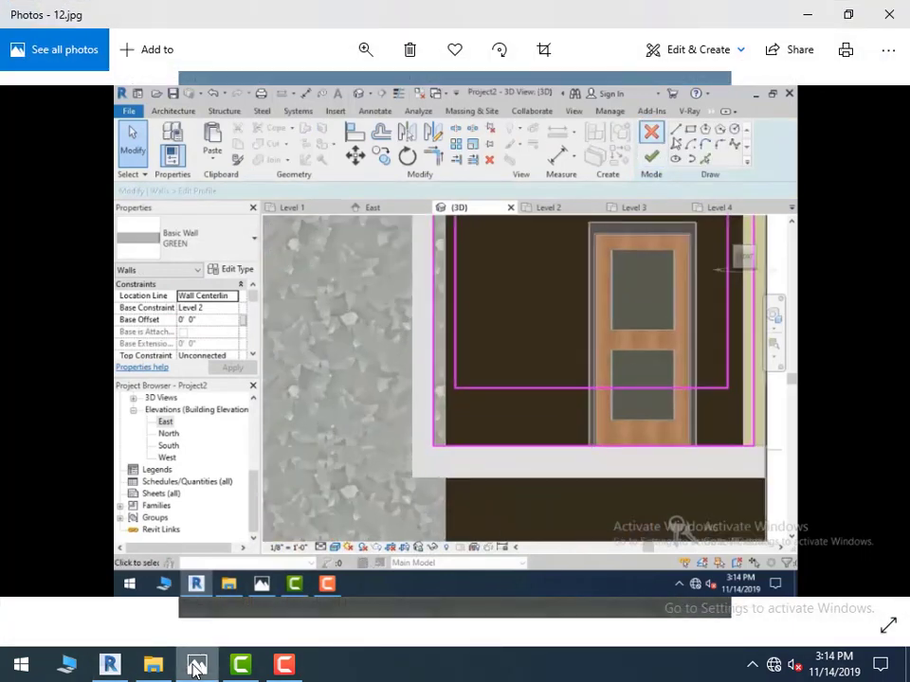
pyautogui.click(198, 666)
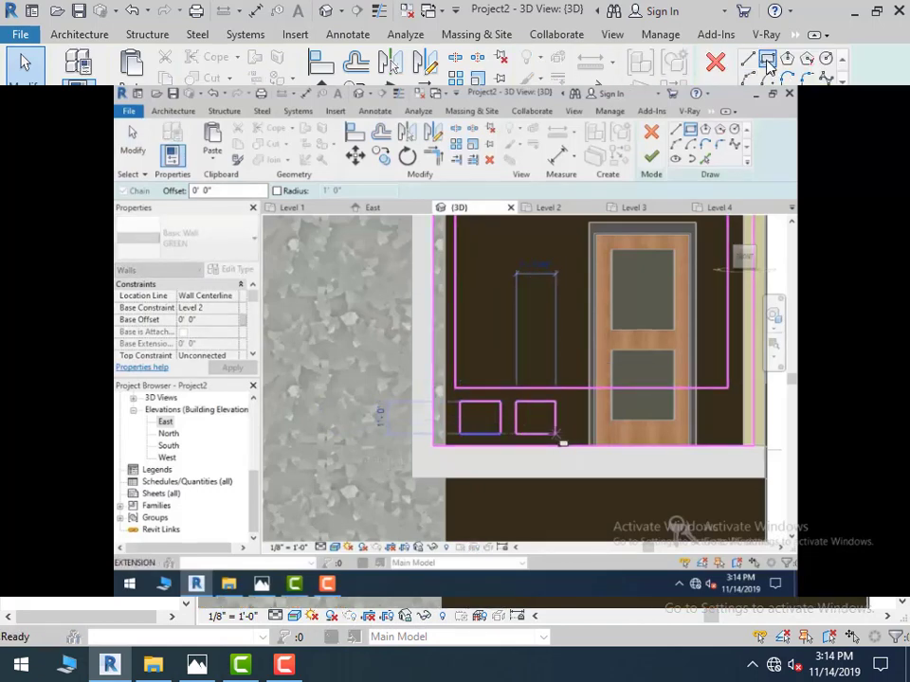
pyautogui.click(769, 66)
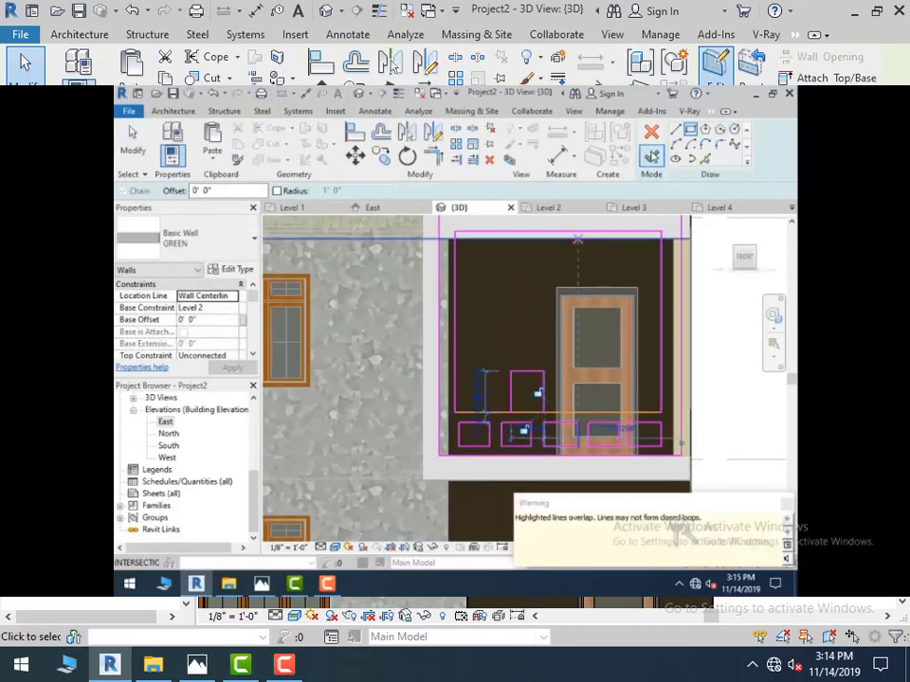
pyautogui.click(715, 65)
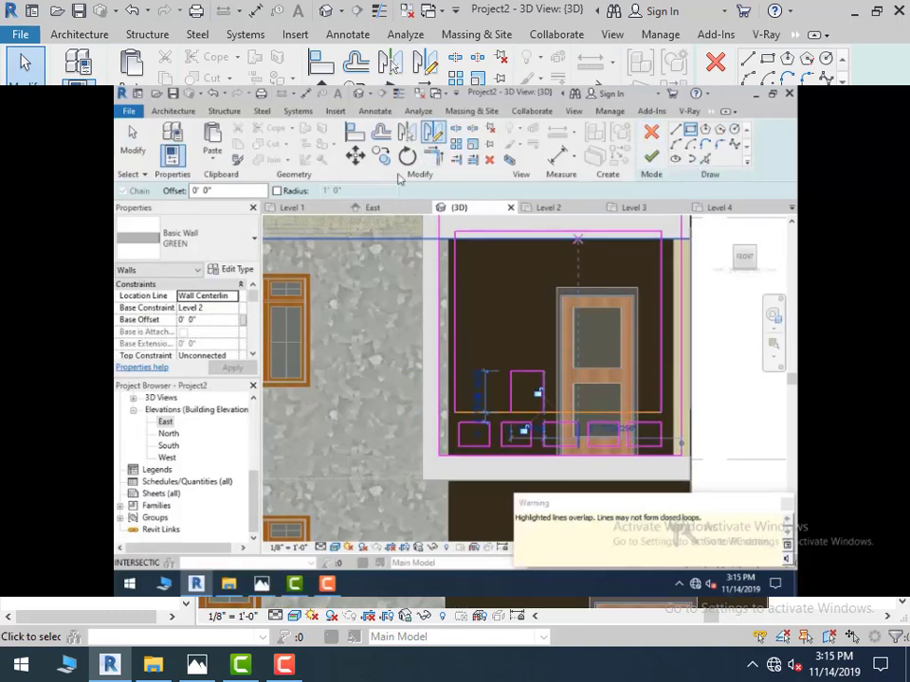
pyautogui.click(767, 60)
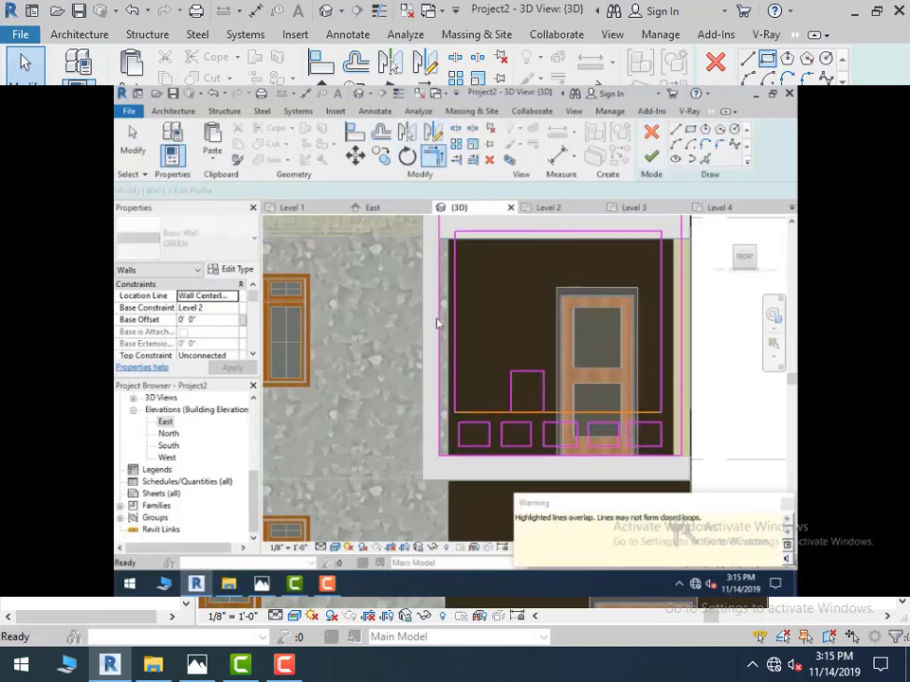
# Remove the sketch lines beneath the raised parapet block, redraw the parapet edge from the block to the far side, and finish the profile
pyautogui.click(536, 415)
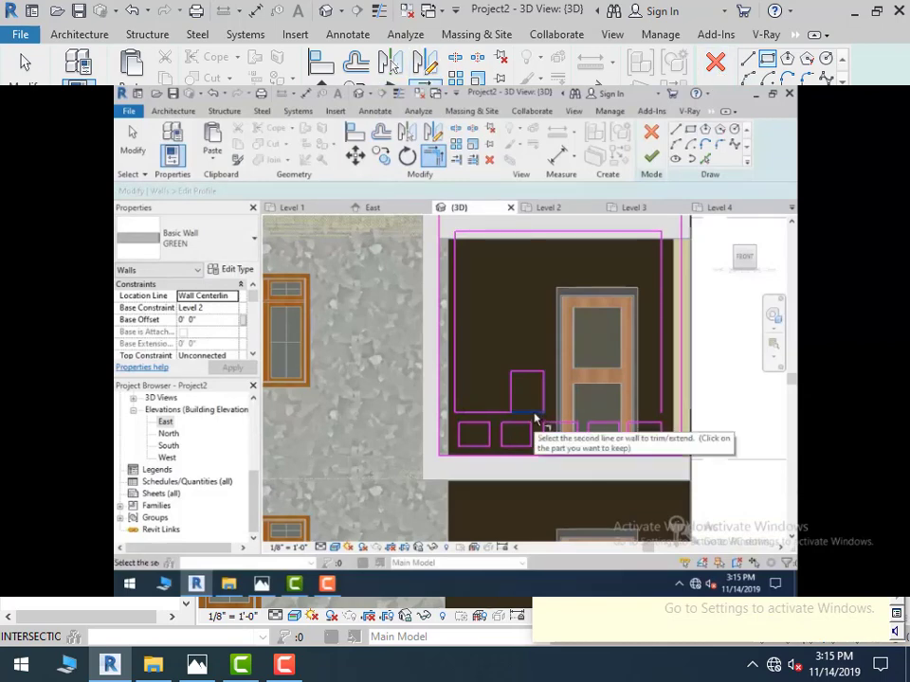
pyautogui.click(543, 422)
pyautogui.click(533, 413)
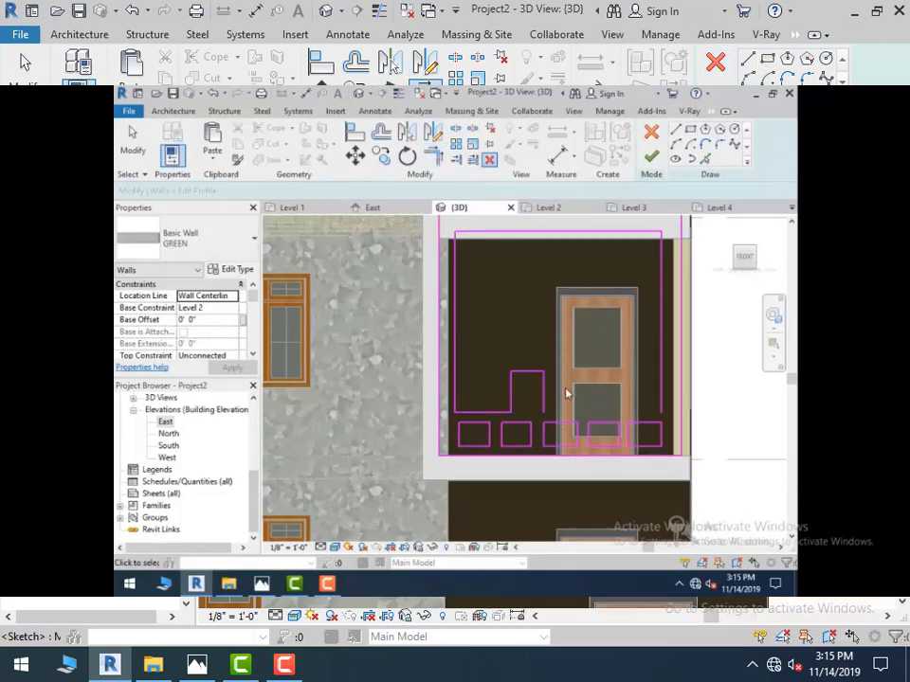
pyautogui.press('Escape')
pyautogui.press('l')
pyautogui.press('i')
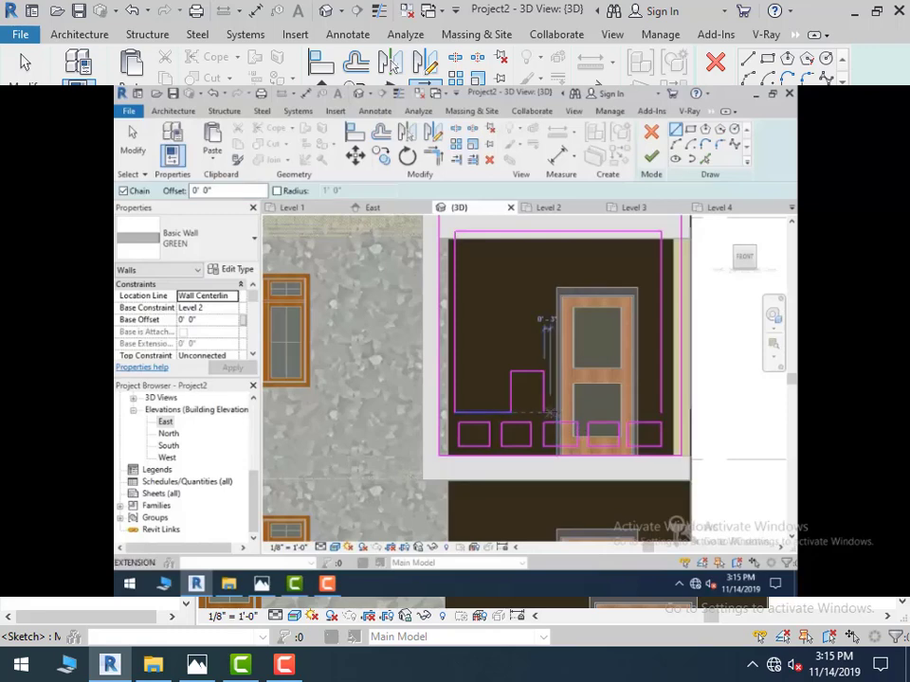
pyautogui.click(544, 412)
pyautogui.click(661, 412)
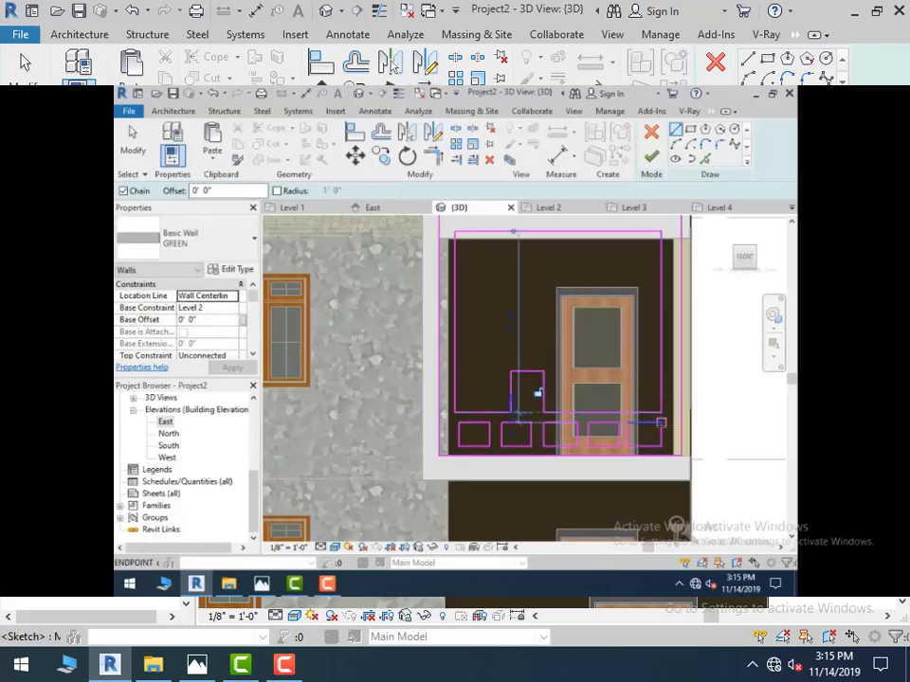
pyautogui.click(654, 160)
pyautogui.click(730, 432)
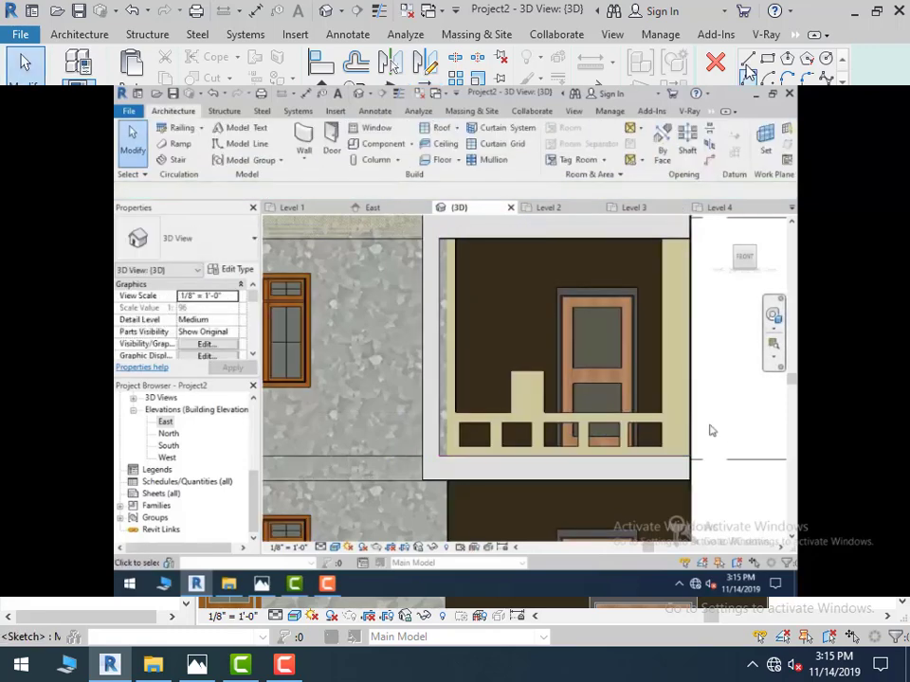
pyautogui.scroll(-3, 541, 469)
pyautogui.moveTo(541, 427); pyautogui.dragTo(567, 370, button='middle')
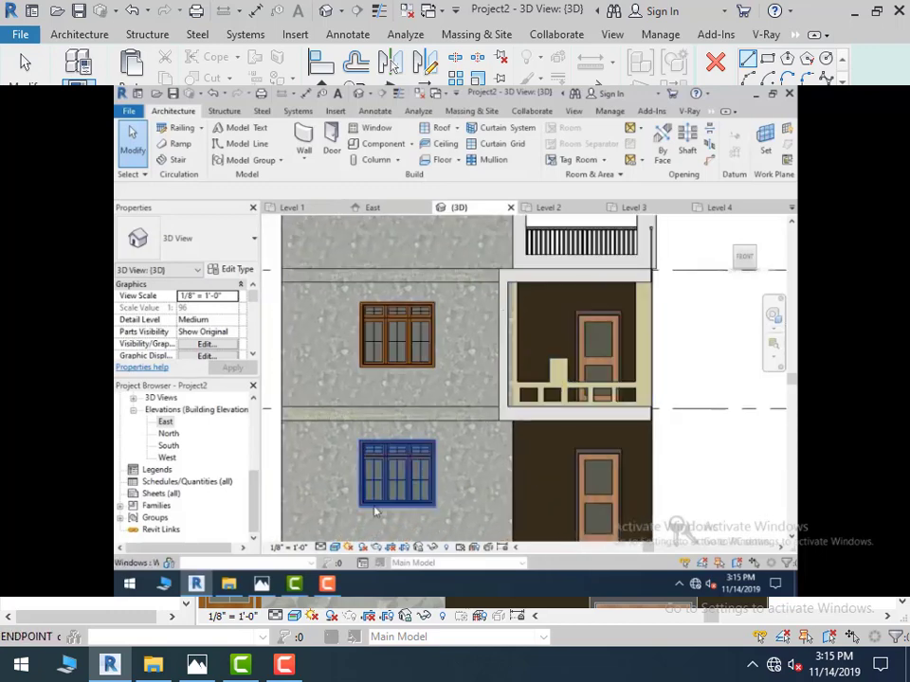
# Consult the reference photo and start a new in-place model in the Air Terminals category, keeping the suggested name
pyautogui.scroll(2, 494, 469)
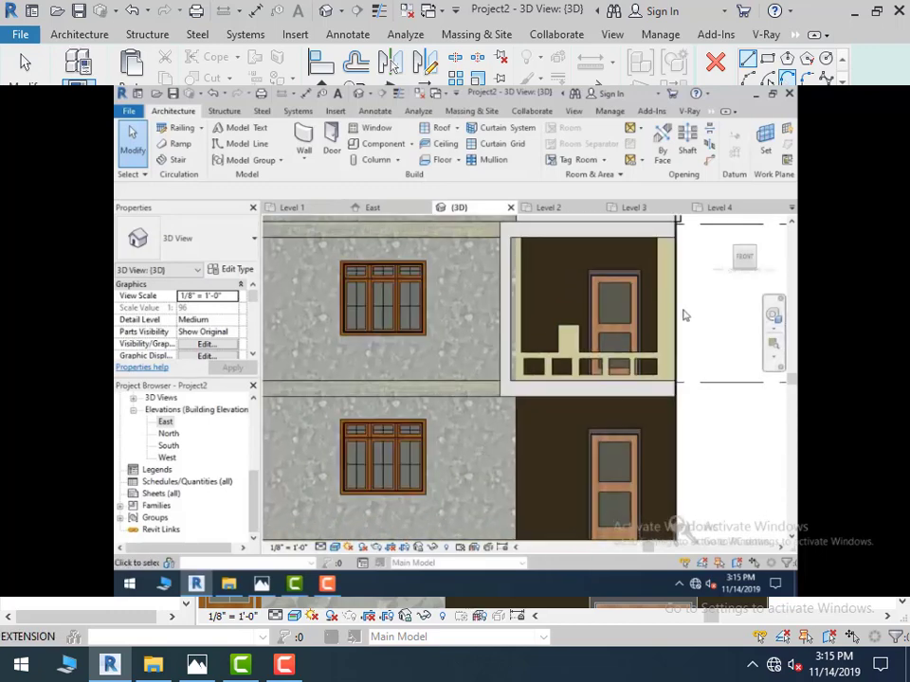
pyautogui.click(261, 584)
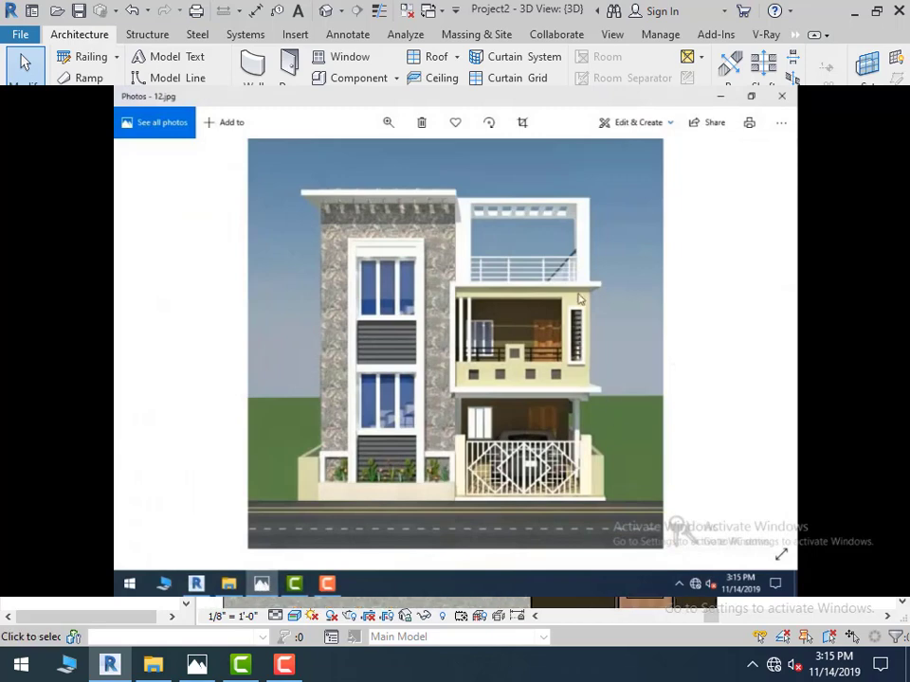
pyautogui.click(262, 584)
pyautogui.click(197, 667)
pyautogui.scroll(-2, 442, 383)
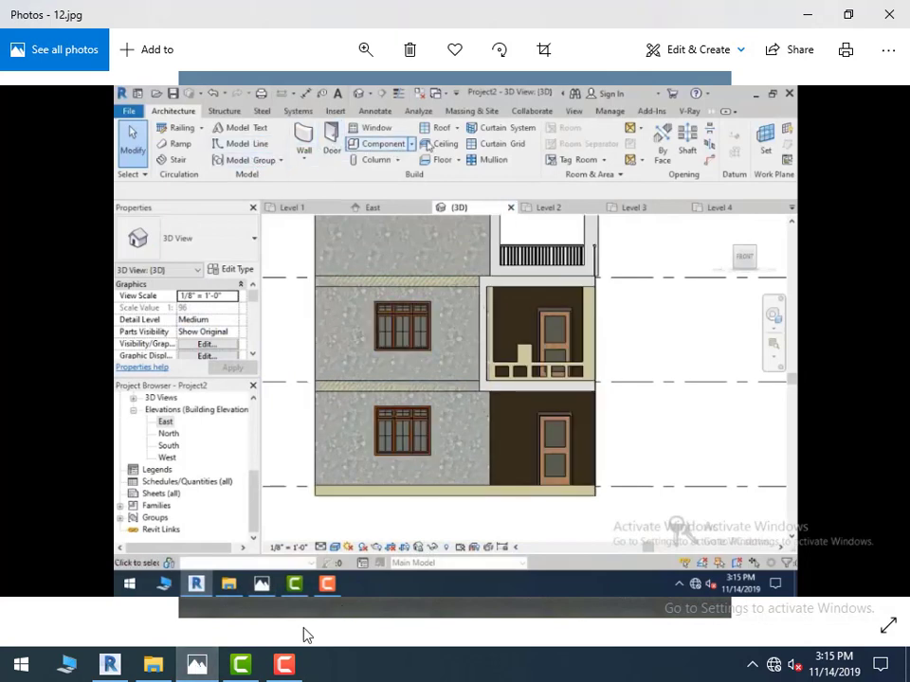
pyautogui.click(411, 144)
pyautogui.click(421, 163)
pyautogui.click(207, 664)
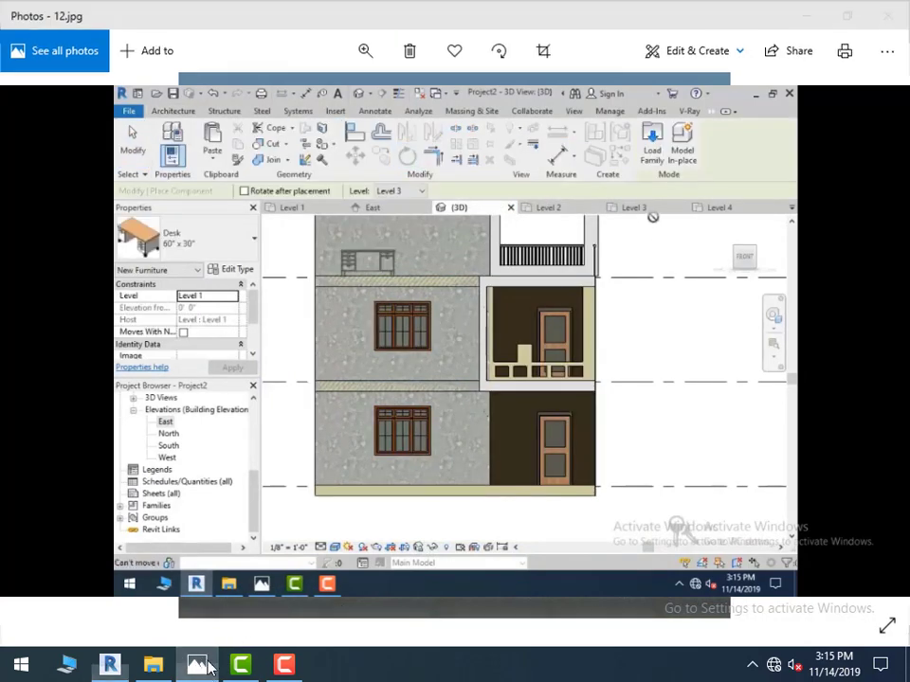
pyautogui.click(680, 154)
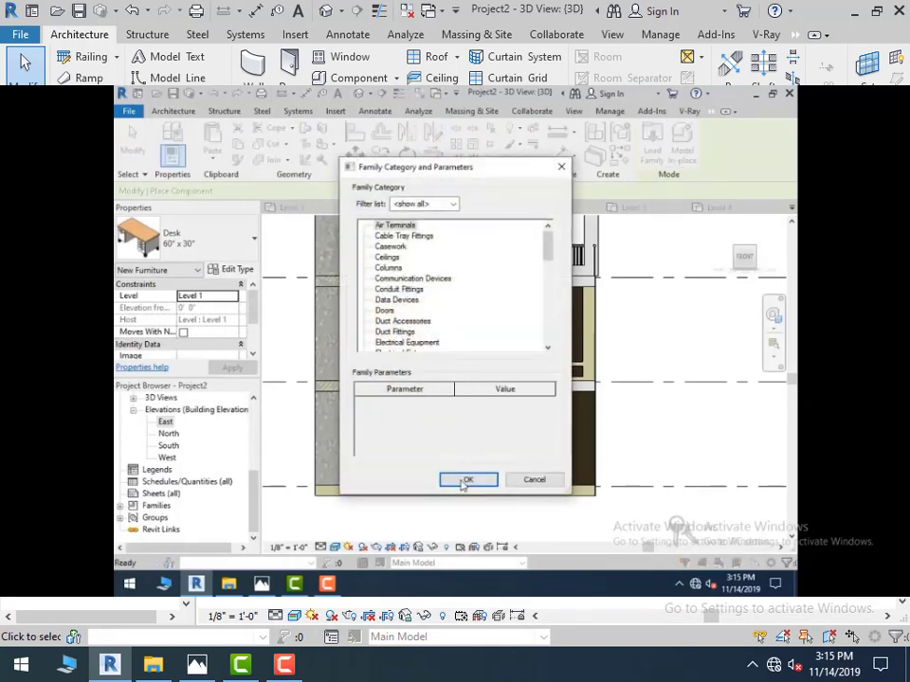
pyautogui.click(463, 484)
pyautogui.click(458, 359)
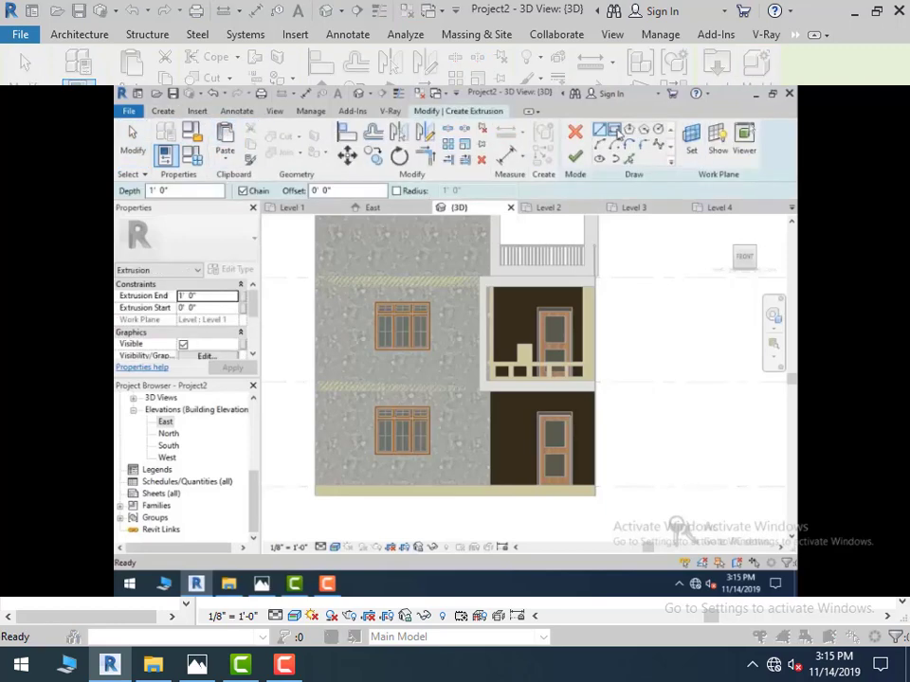
# Start an extrusion and set its work plane by picking the Level 2 stone-textured front wall around the window
pyautogui.click(261, 585)
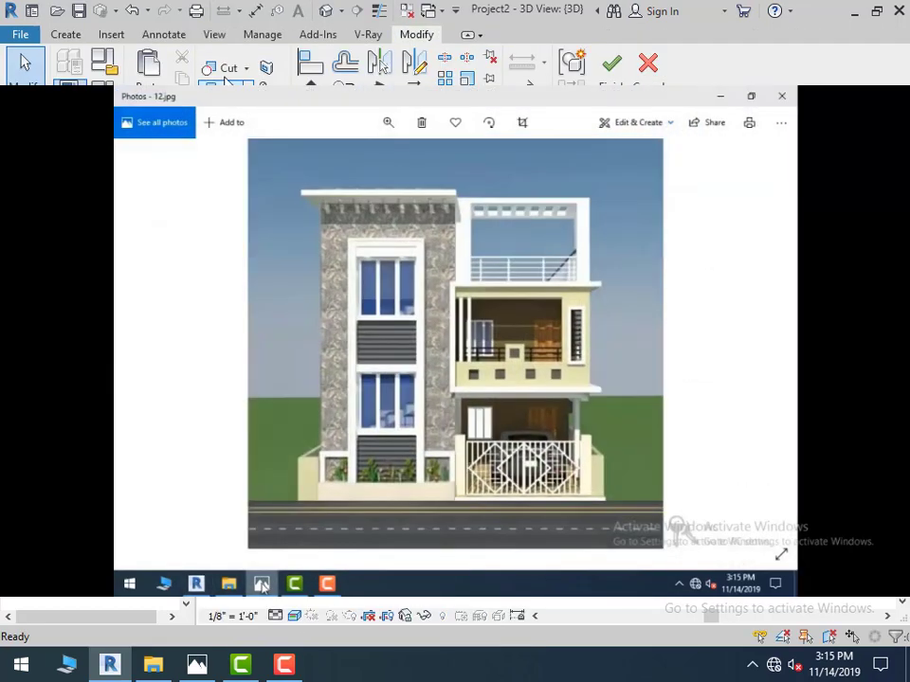
pyautogui.click(68, 36)
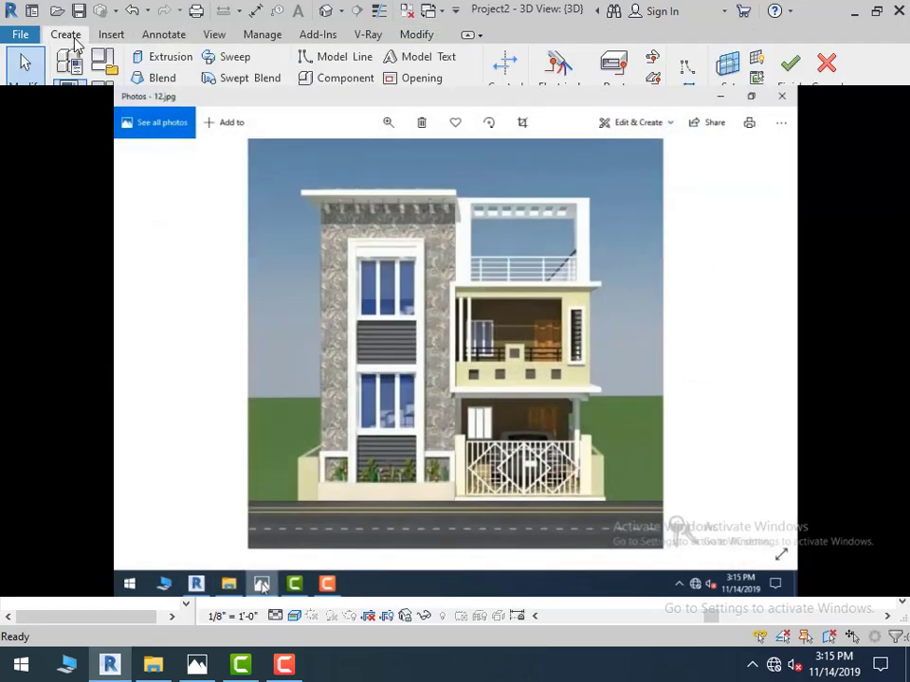
pyautogui.click(144, 65)
pyautogui.click(263, 585)
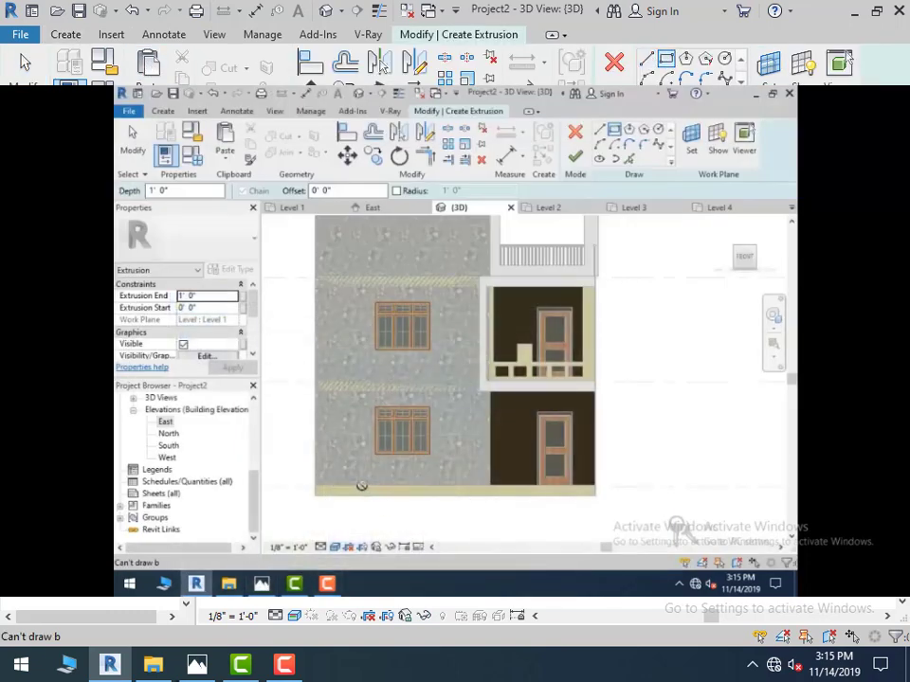
pyautogui.click(196, 666)
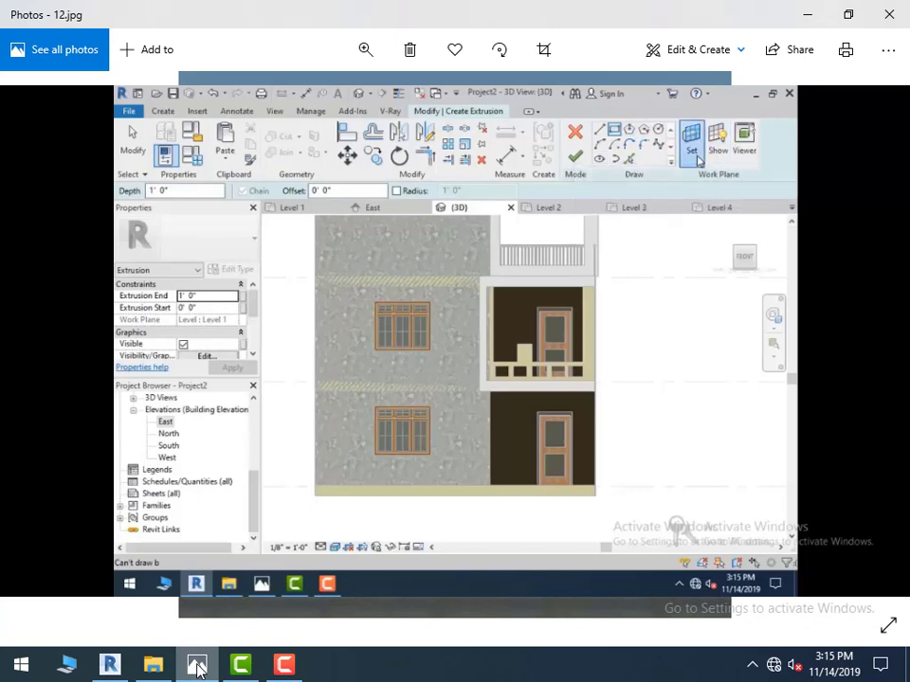
pyautogui.click(197, 666)
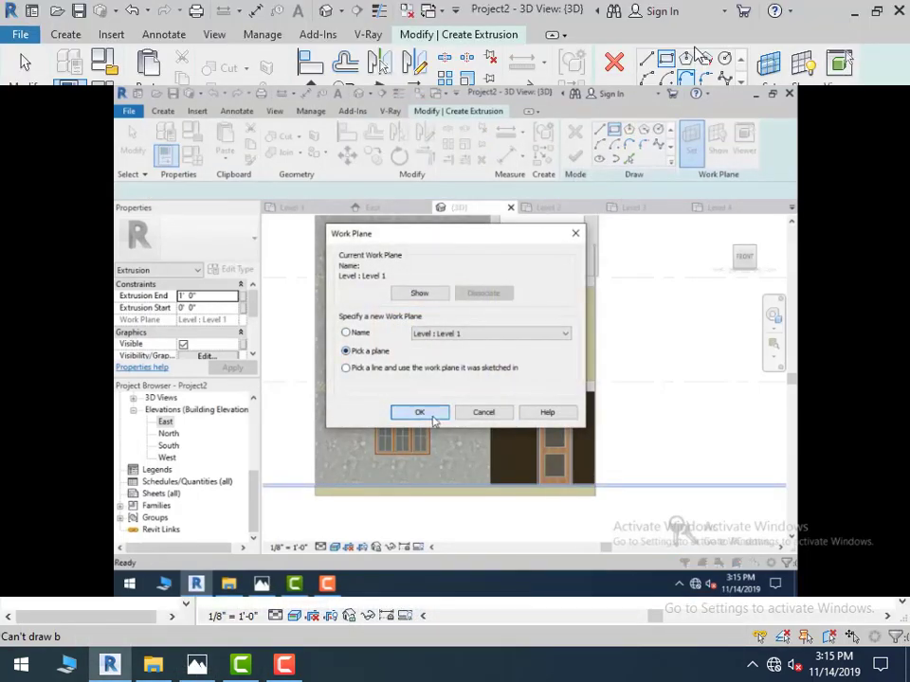
pyautogui.click(420, 412)
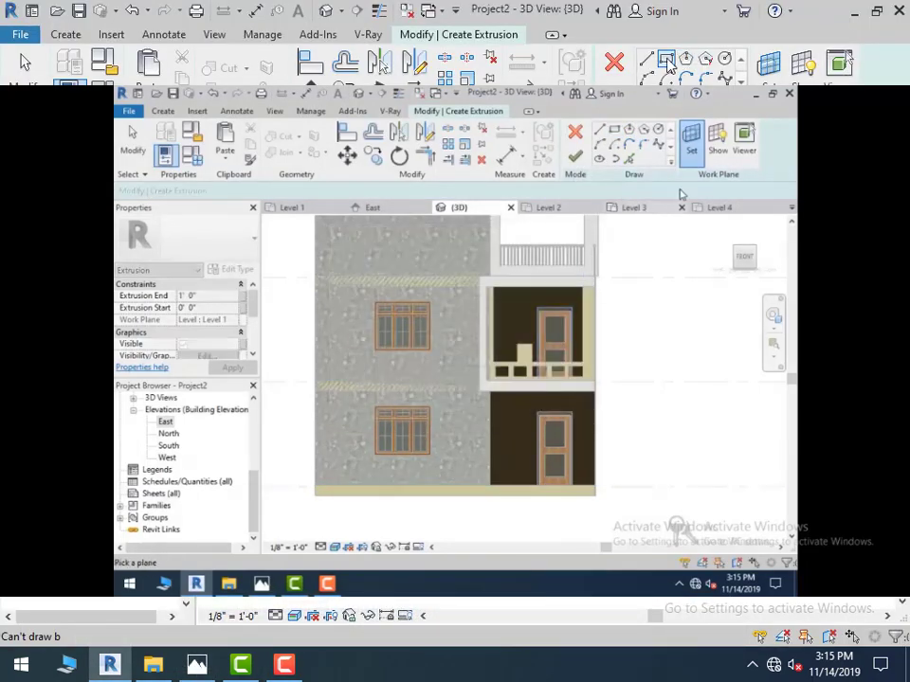
pyautogui.click(318, 353)
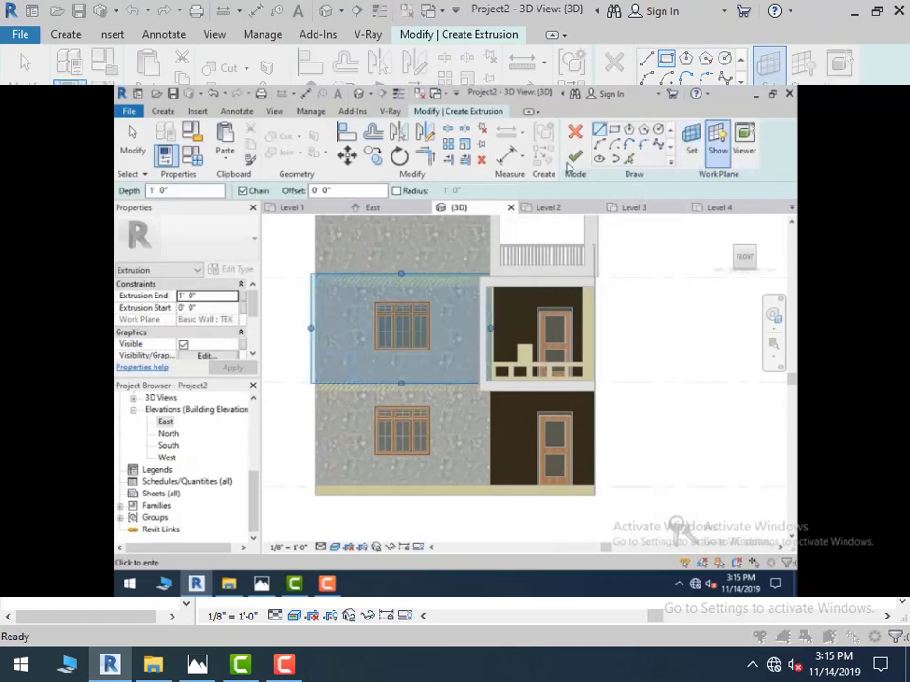
# Extrude a tall rectangular frame 1' 0" deep around both stacked windows, with an inner opening about 5'-4 1/2" by 14'-8 1/2"
pyautogui.click(617, 133)
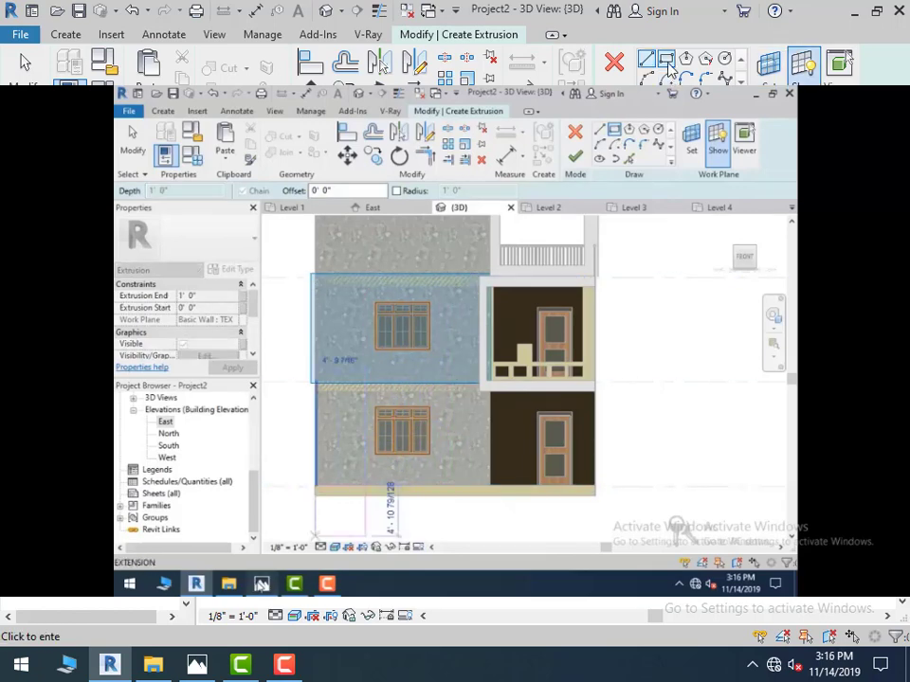
pyautogui.click(261, 584)
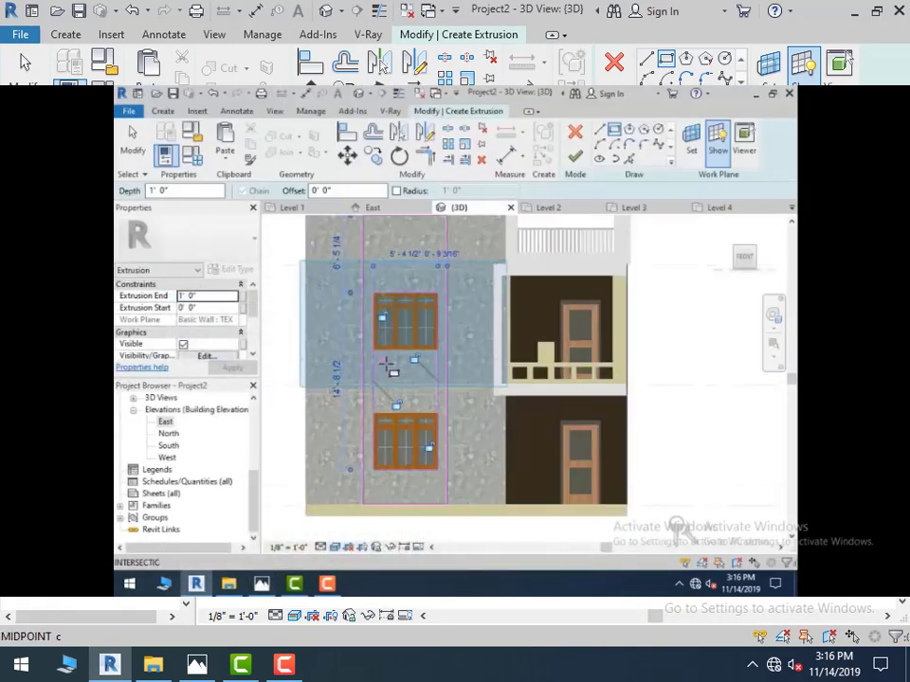
pyautogui.click(200, 665)
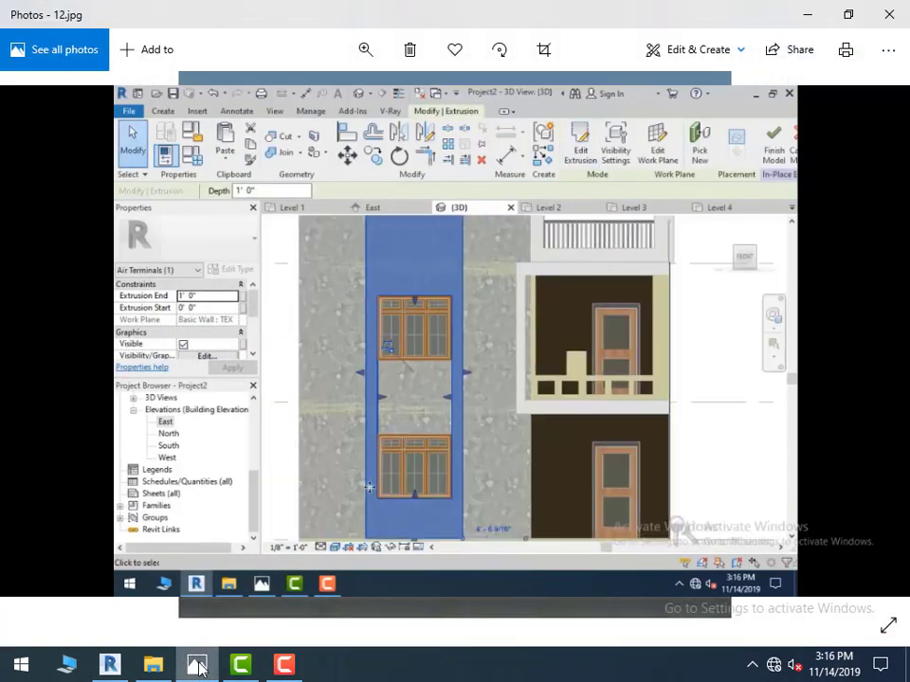
pyautogui.click(198, 665)
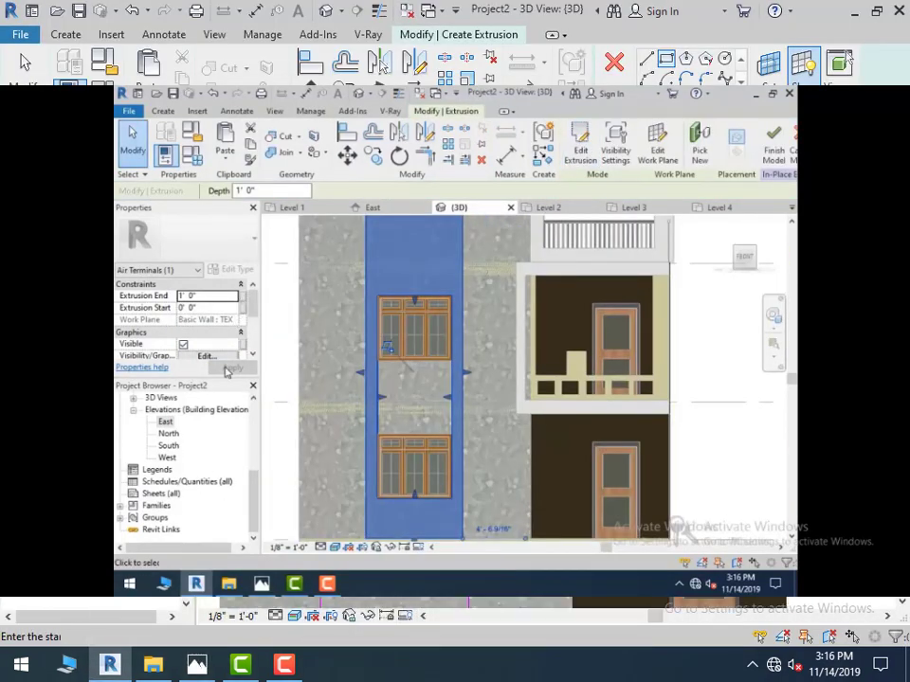
# Assign the WHITE material to the tall window surround extrusion and finish the in-place model
pyautogui.click(252, 355)
pyautogui.click(252, 355)
pyautogui.click(252, 356)
pyautogui.click(252, 356)
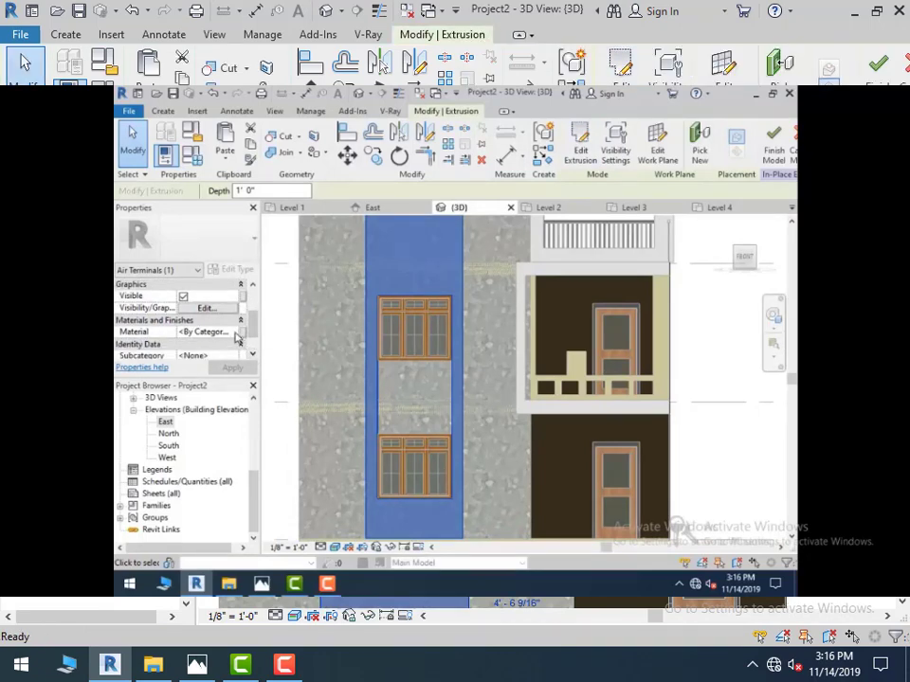
pyautogui.click(236, 335)
pyautogui.click(235, 333)
pyautogui.doubleClick(432, 373)
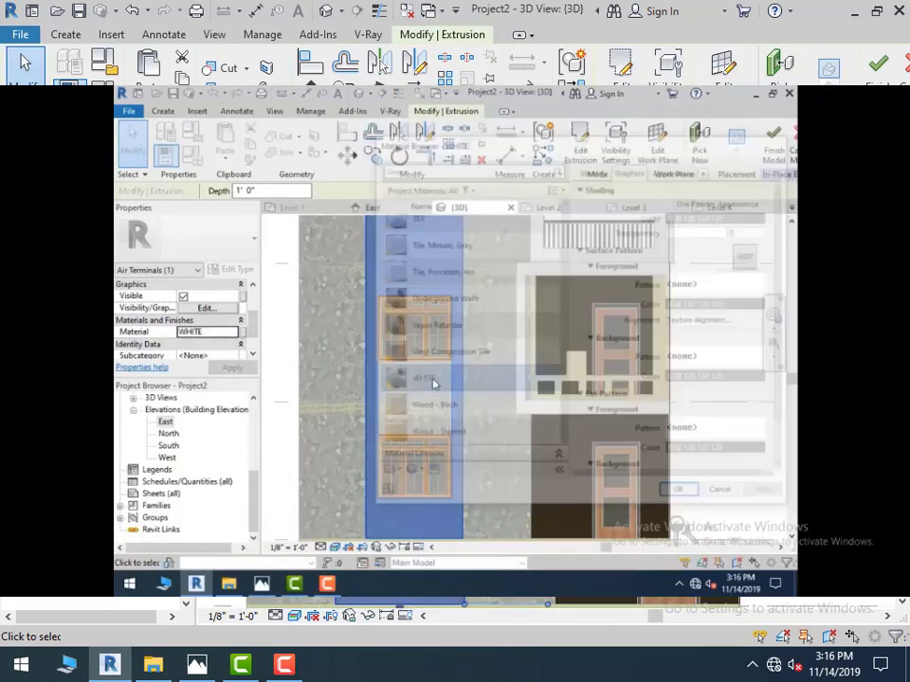
pyautogui.click(774, 156)
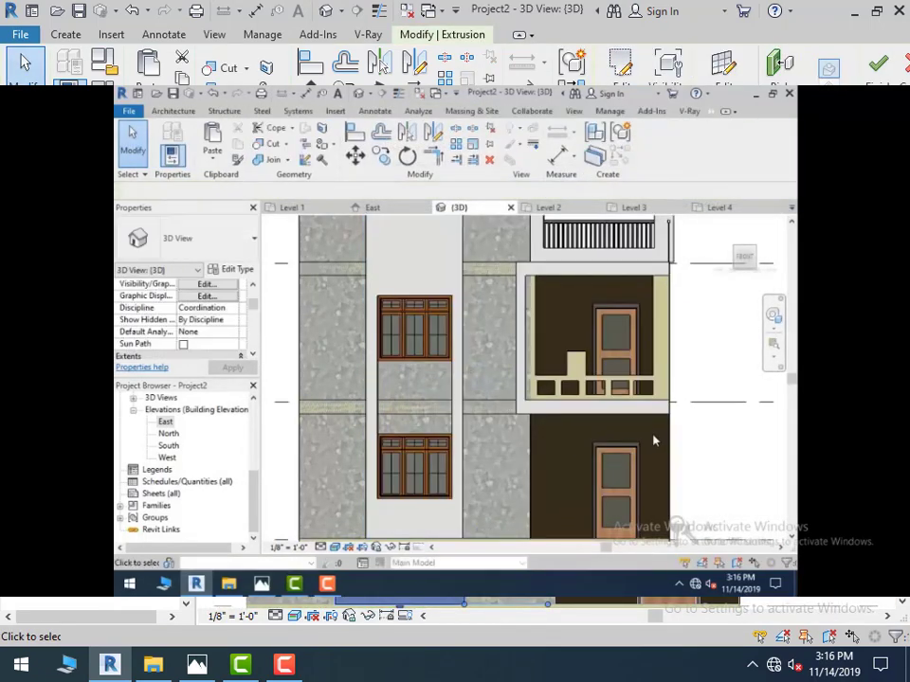
# Inspect the whole house from several angles and compare its facade with the reference photo
pyautogui.scroll(-2, 533, 460)
pyautogui.scroll(-2, 533, 460)
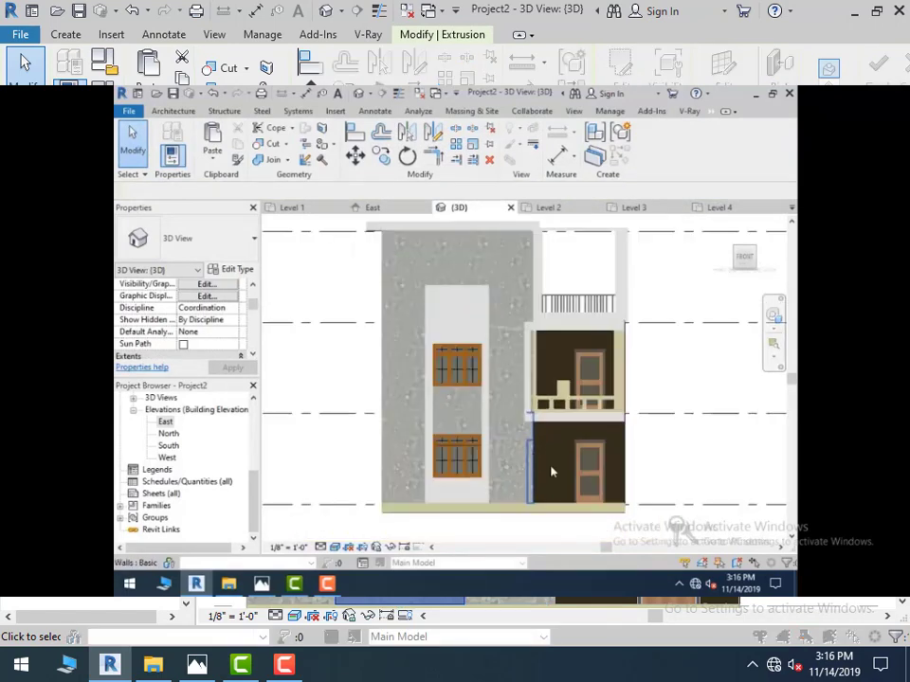
pyautogui.moveTo(578, 454)
pyautogui.keyDown('shift'); pyautogui.mouseDown(button='middle')
pyautogui.moveTo(543, 481)
pyautogui.moveTo(524, 469)
pyautogui.mouseUp(button='middle'); pyautogui.keyUp('shift')
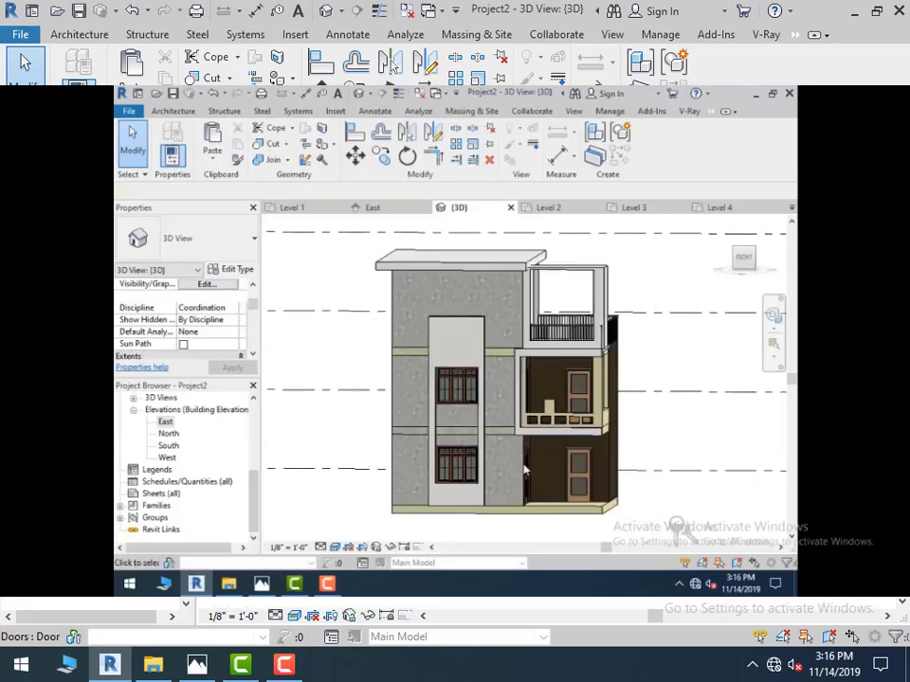
pyautogui.scroll(2, 524, 469)
pyautogui.scroll(-4, 507, 481)
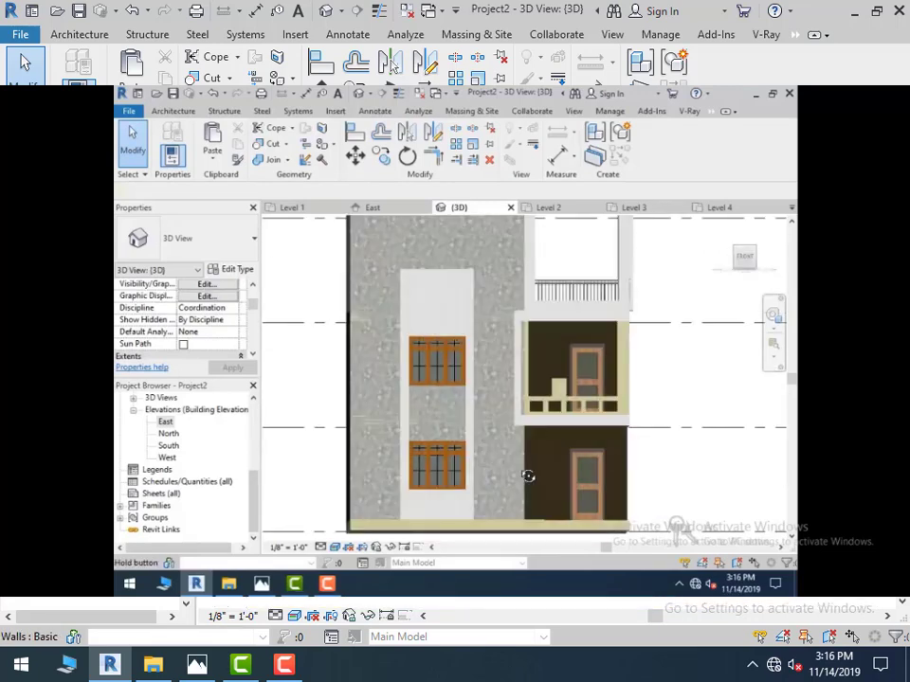
pyautogui.moveTo(509, 476)
pyautogui.keyDown('shift'); pyautogui.mouseDown(button='middle')
pyautogui.moveTo(556, 470)
pyautogui.moveTo(512, 482)
pyautogui.mouseUp(button='middle'); pyautogui.keyUp('shift')
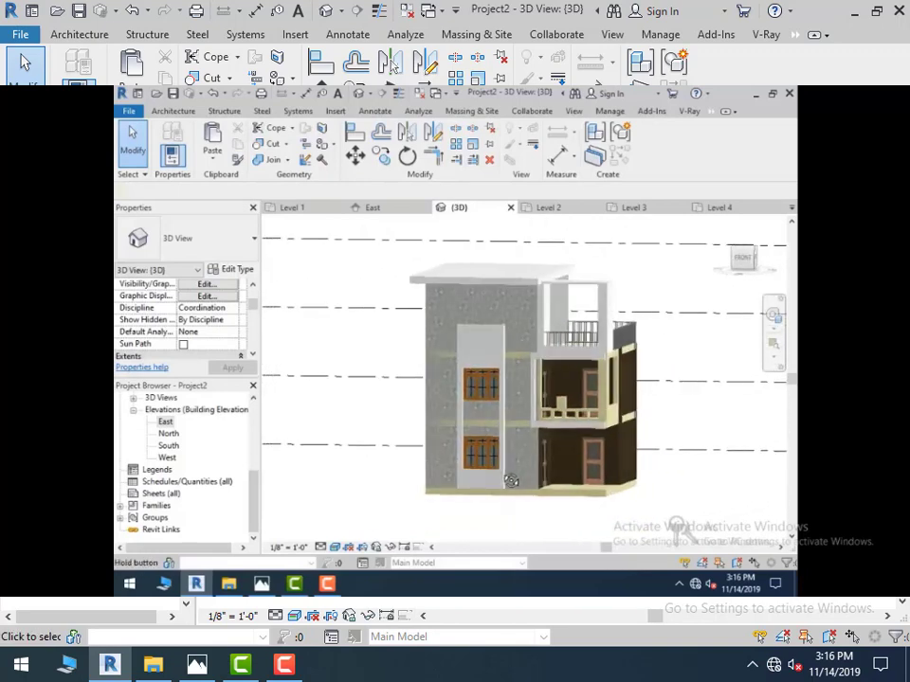
pyautogui.click(264, 585)
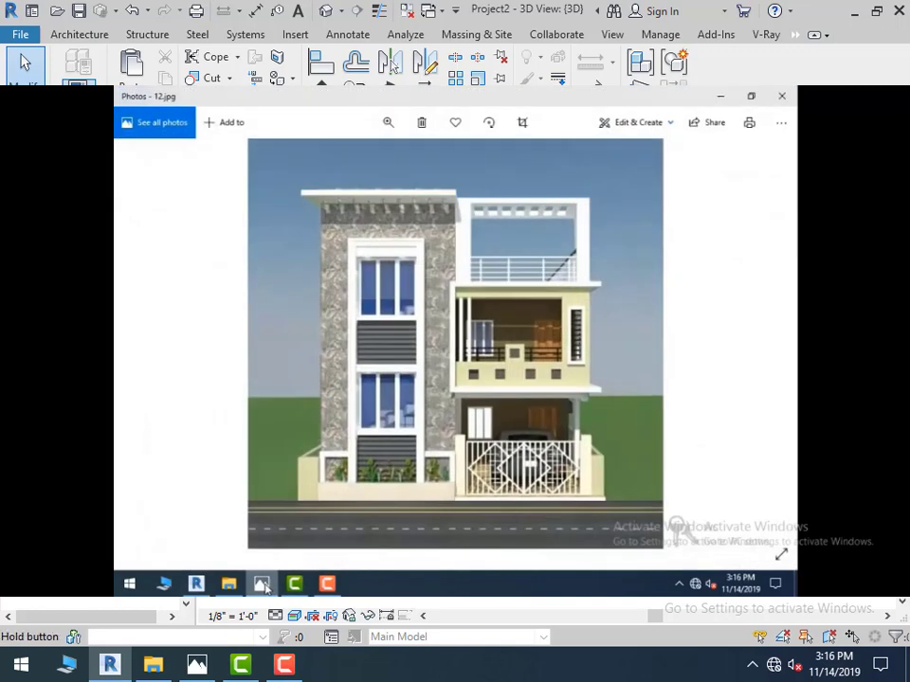
pyautogui.click(197, 666)
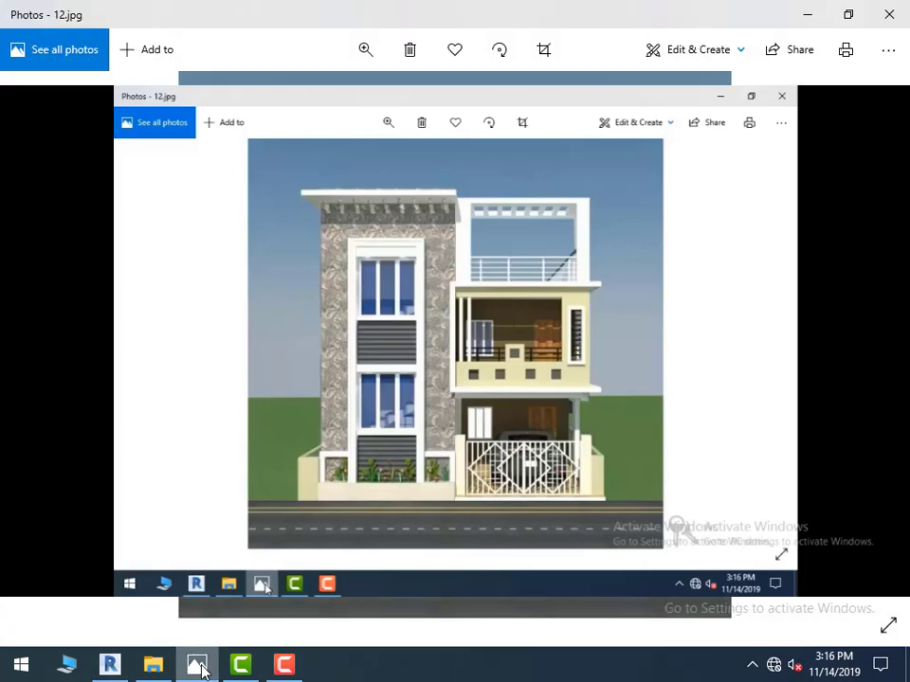
pyautogui.click(266, 587)
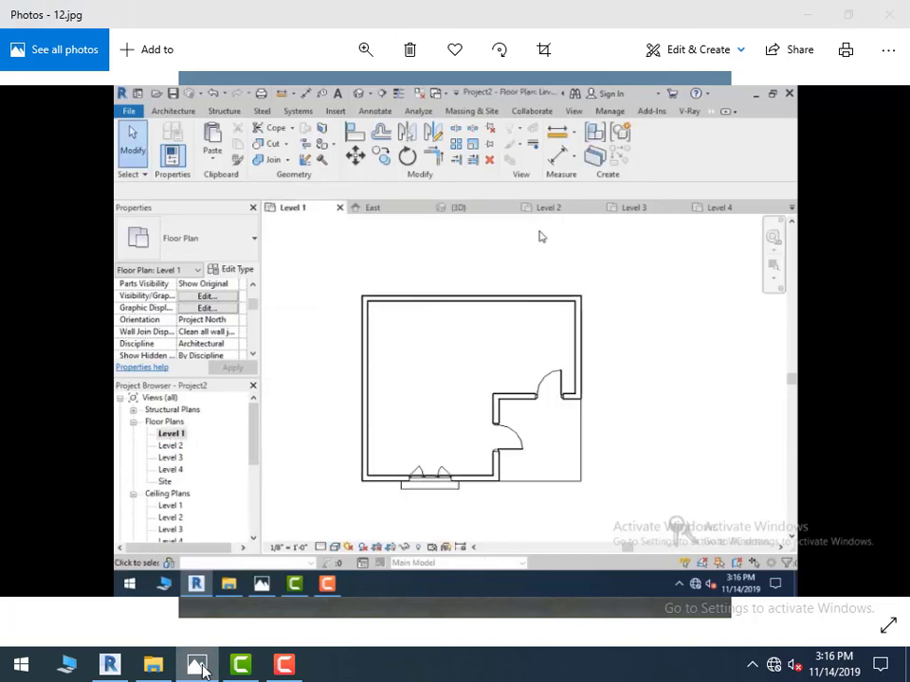
pyautogui.click(197, 666)
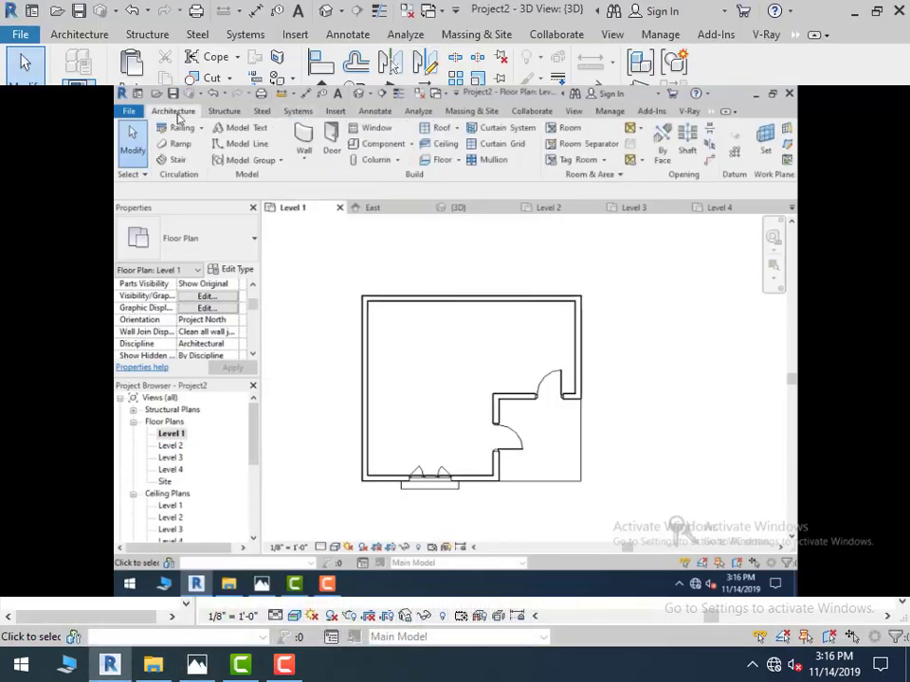
# On the Level 1 plan, draw a closed rectangle of Generic - 8" boundary walls around the house, its sides about 30' long
pyautogui.click(303, 163)
pyautogui.click(313, 183)
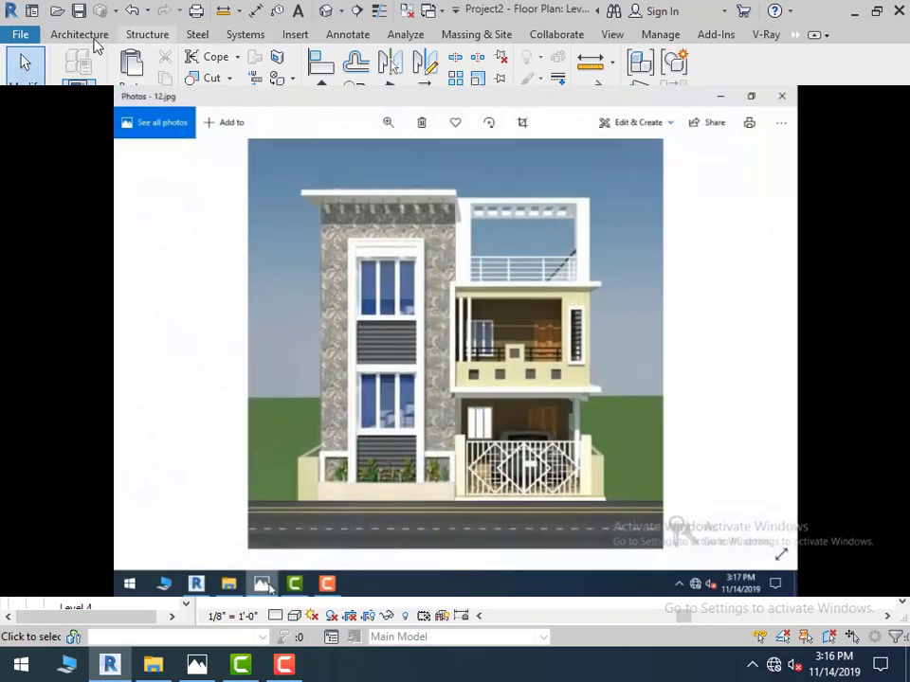
pyautogui.click(83, 36)
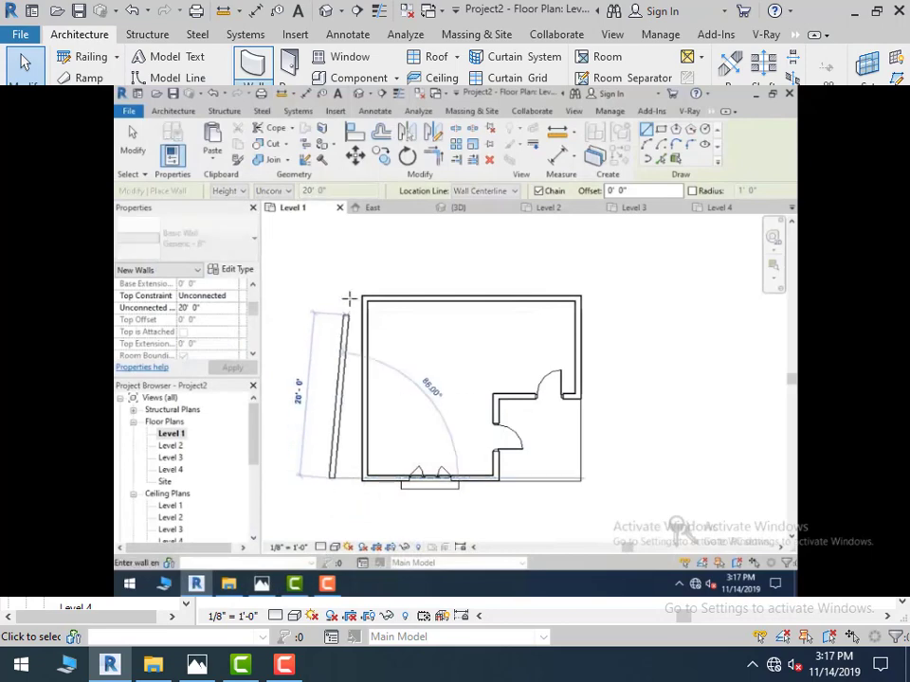
pyautogui.click(252, 76)
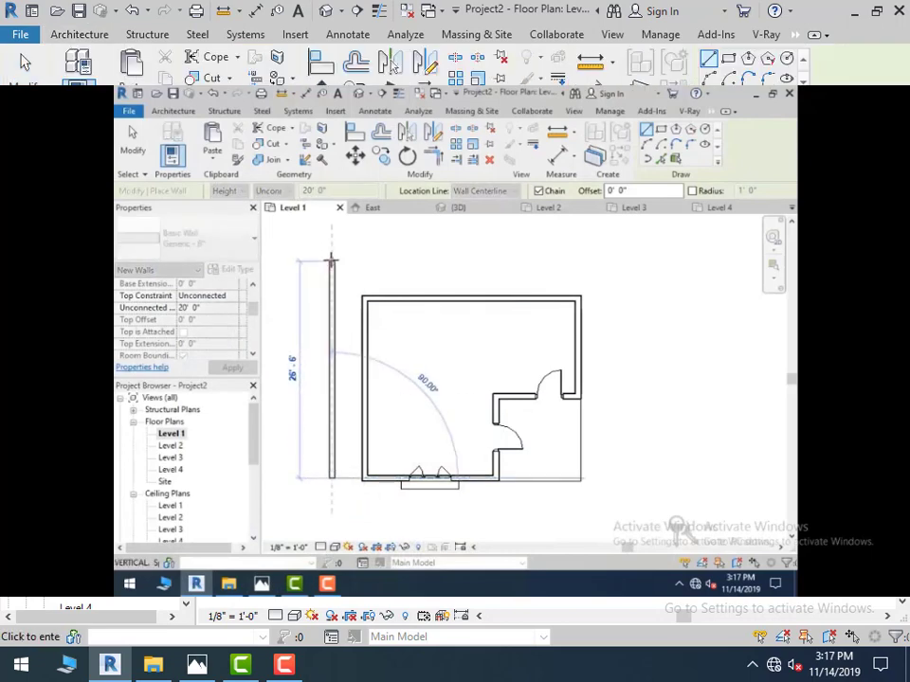
pyautogui.click(197, 664)
pyautogui.click(199, 665)
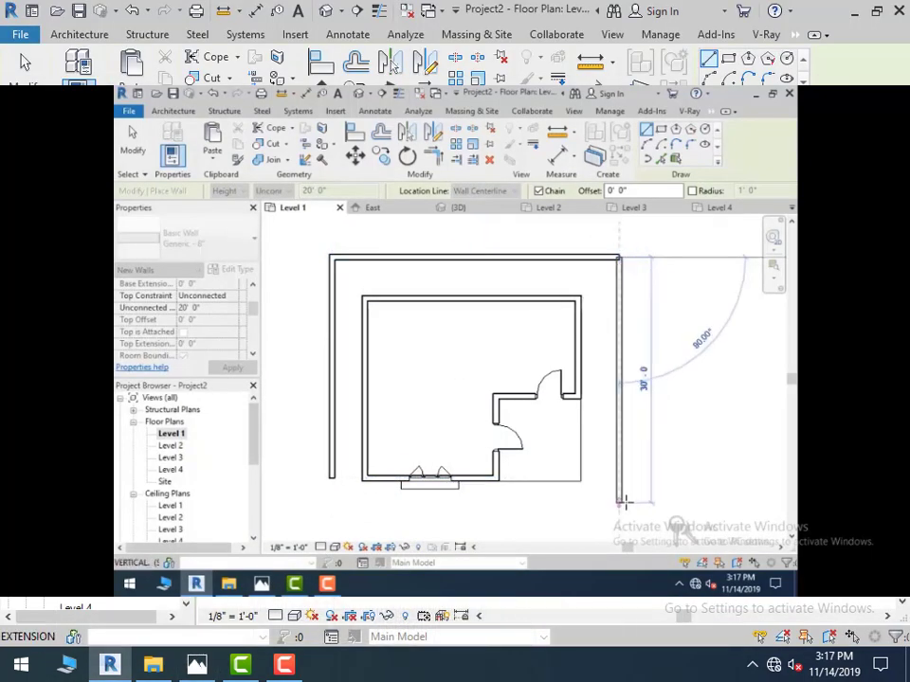
pyautogui.click(622, 503)
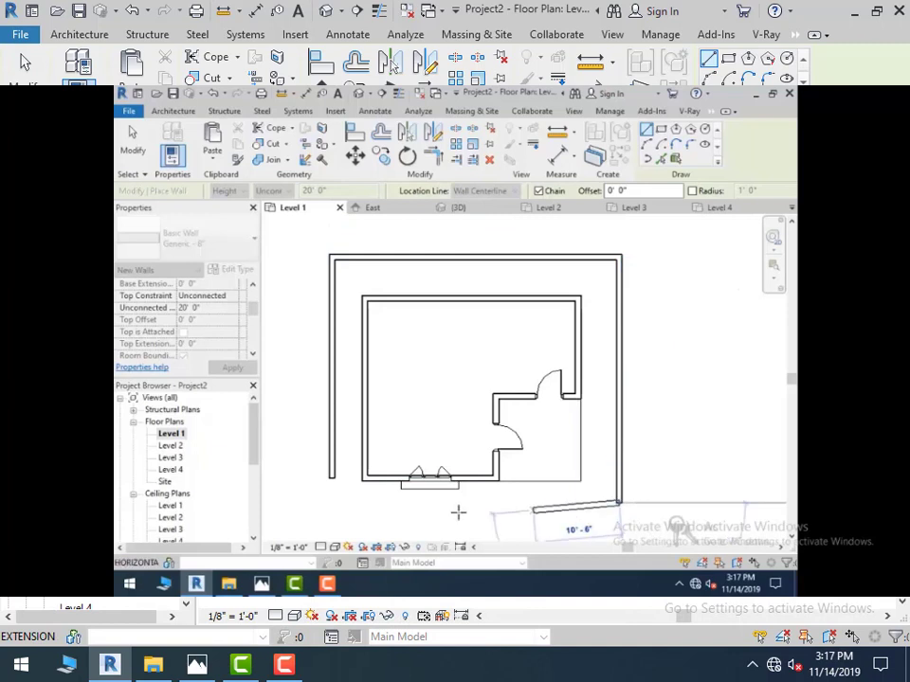
pyautogui.click(328, 503)
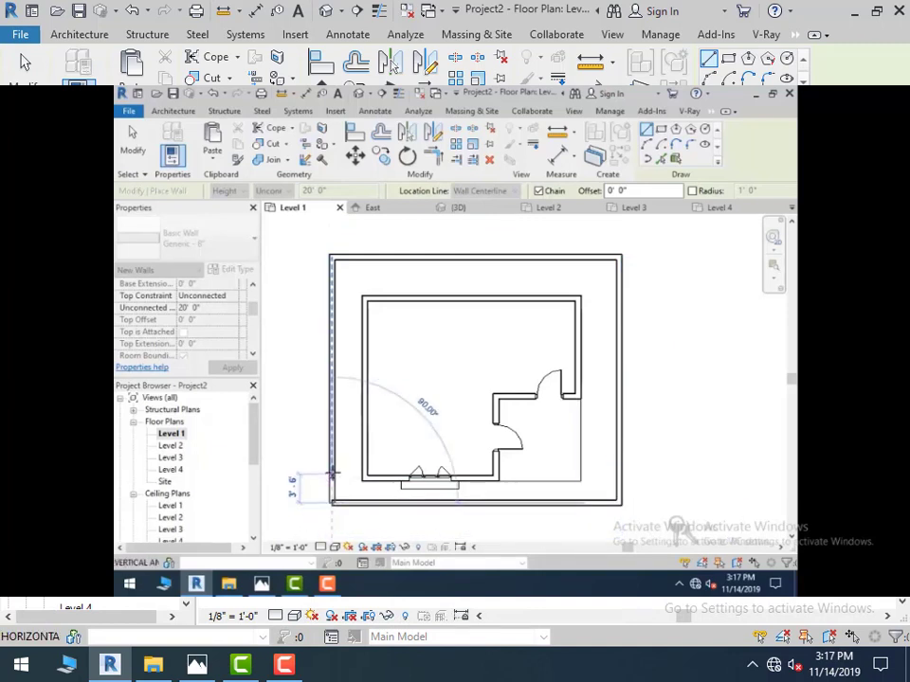
pyautogui.click(332, 472)
pyautogui.click(786, 501)
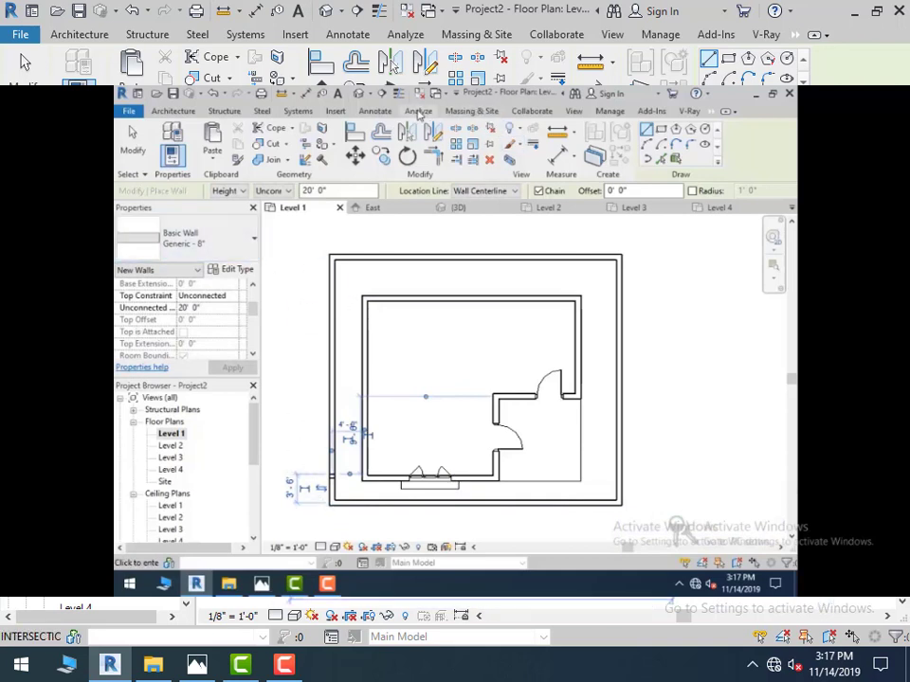
# In the 3D view, set the front boundary wall's unconnected height to 3' 0"
pyautogui.click(359, 93)
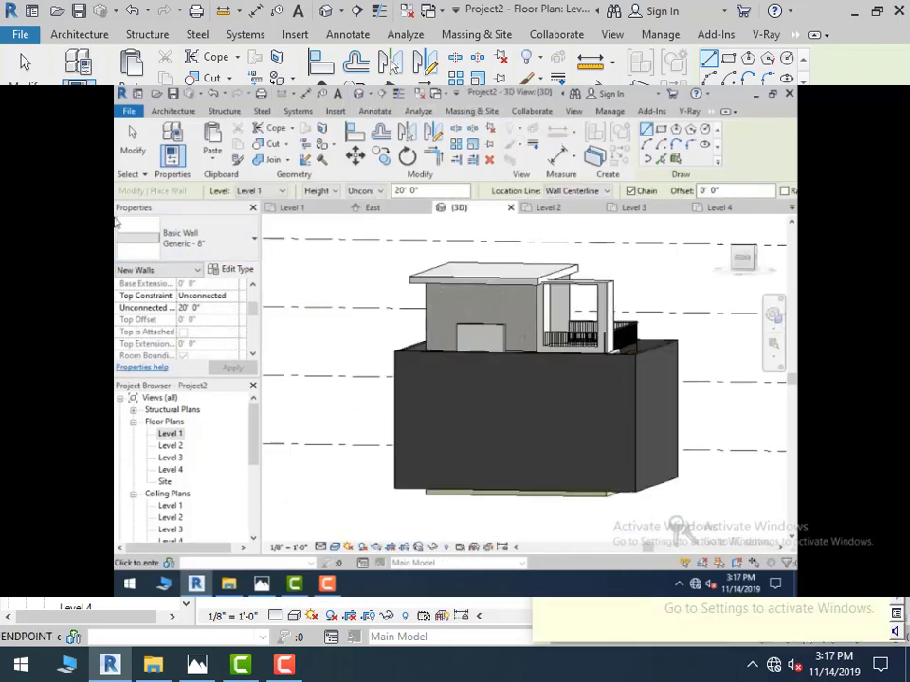
pyautogui.click(129, 149)
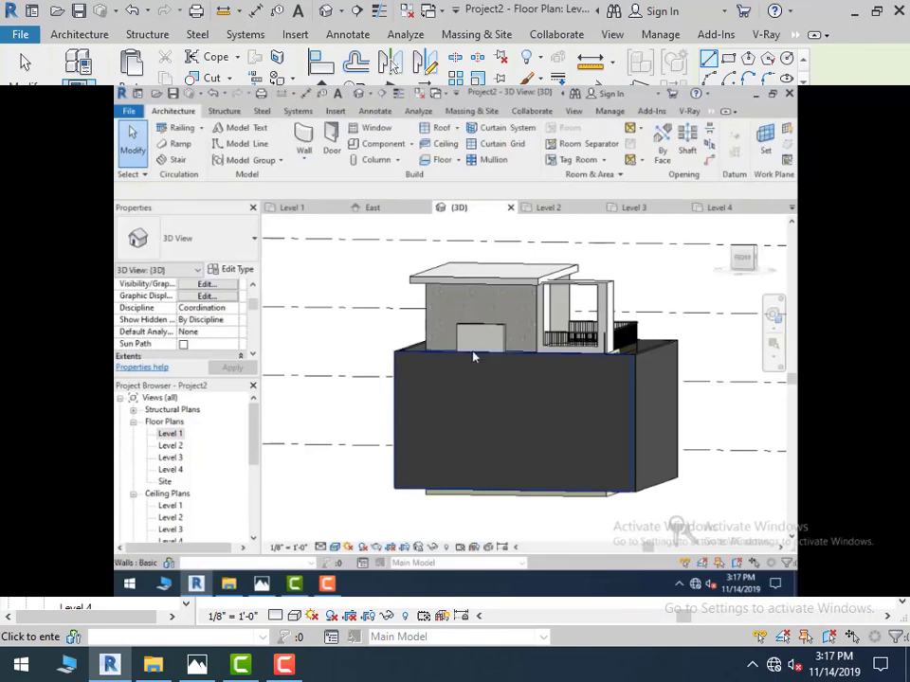
pyautogui.click(512, 379)
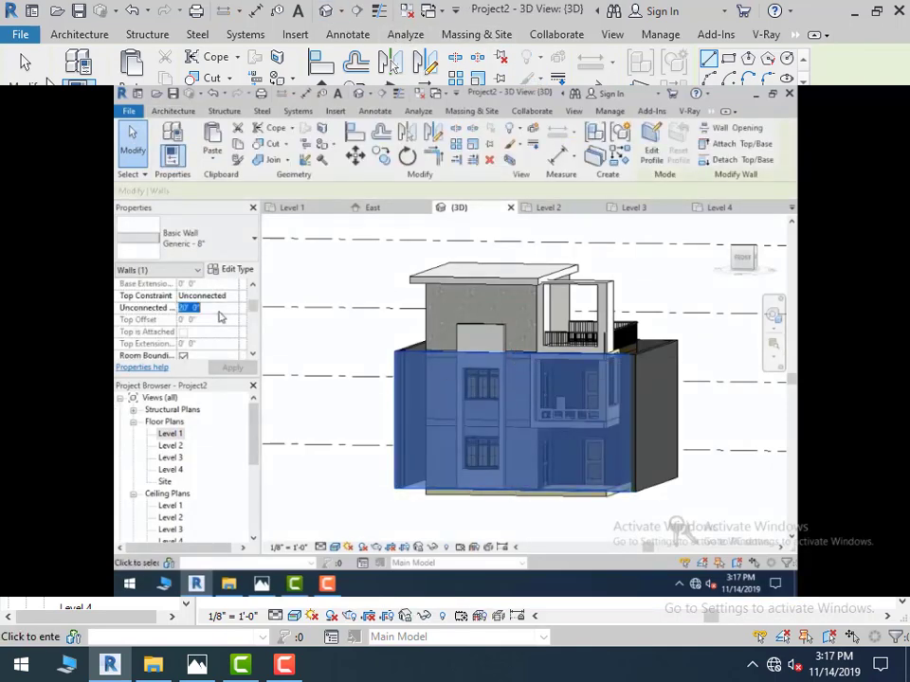
pyautogui.write('3')
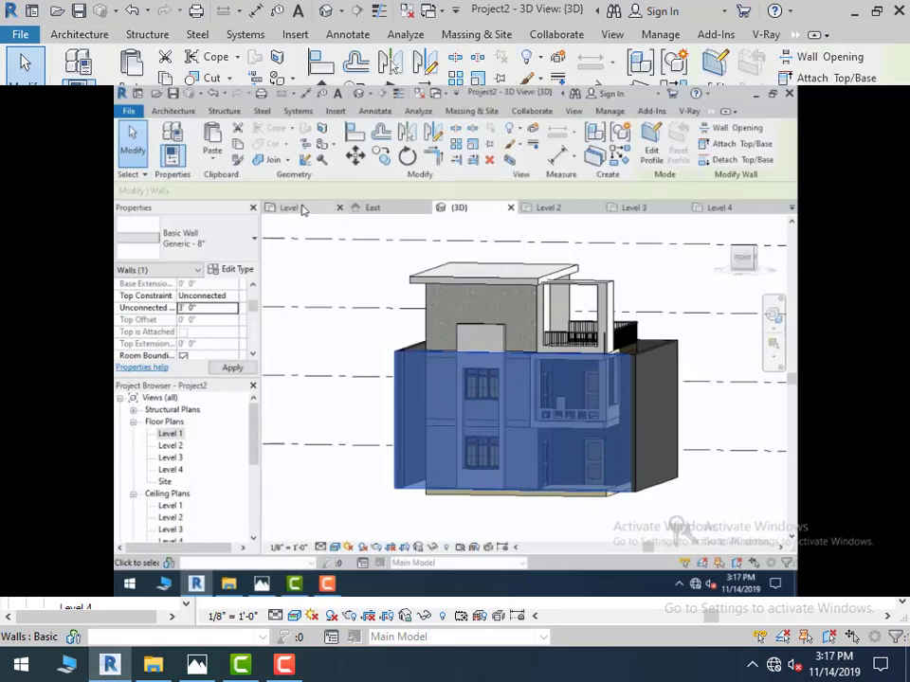
pyautogui.click(348, 345)
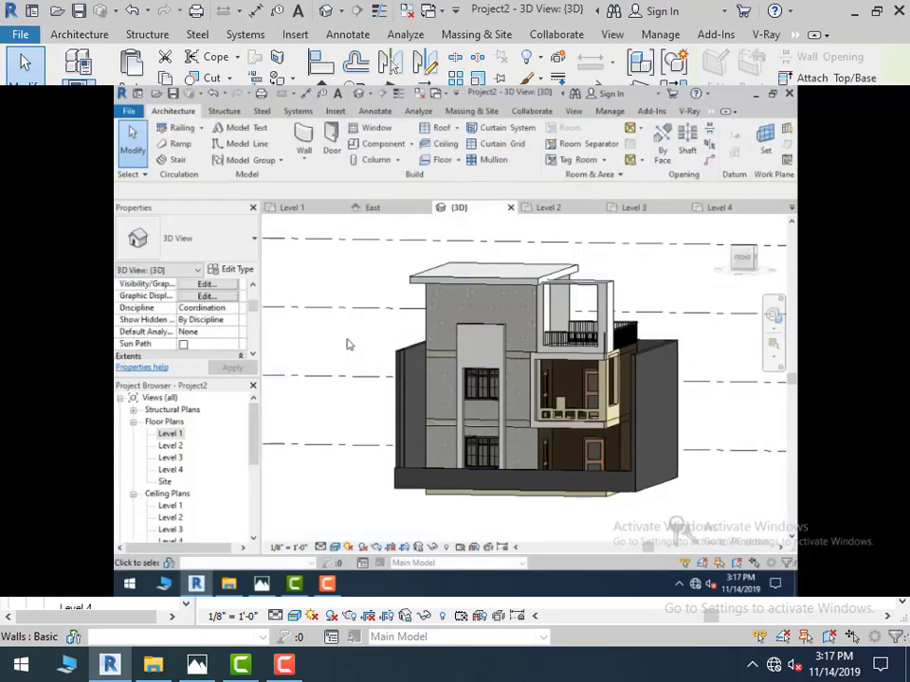
# Check the reference photo and stretch the front boundary wall's base down to the lower edge of the house plinth
pyautogui.click(261, 585)
pyautogui.click(261, 584)
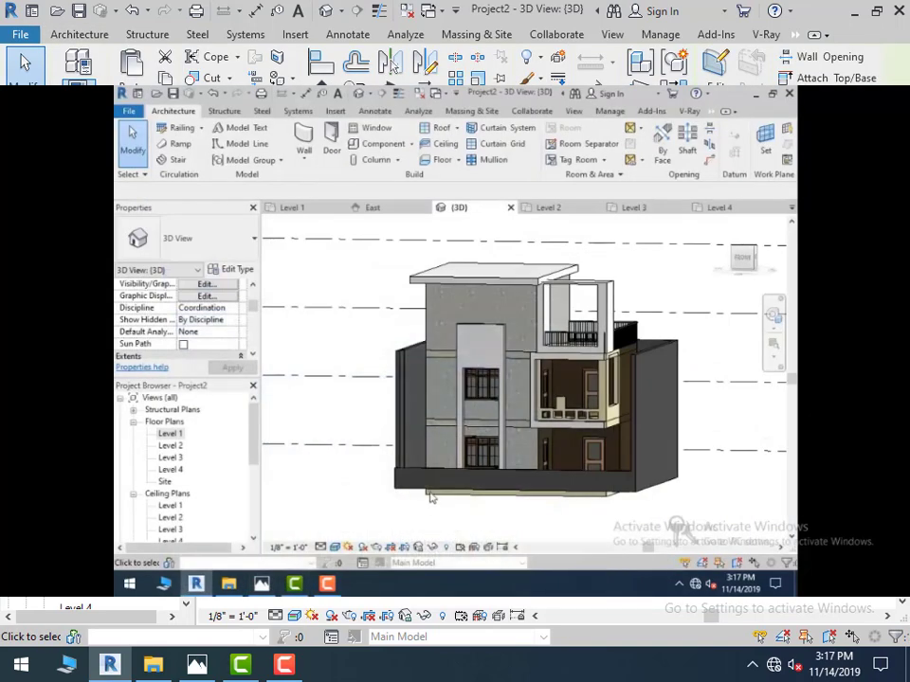
pyautogui.click(422, 474)
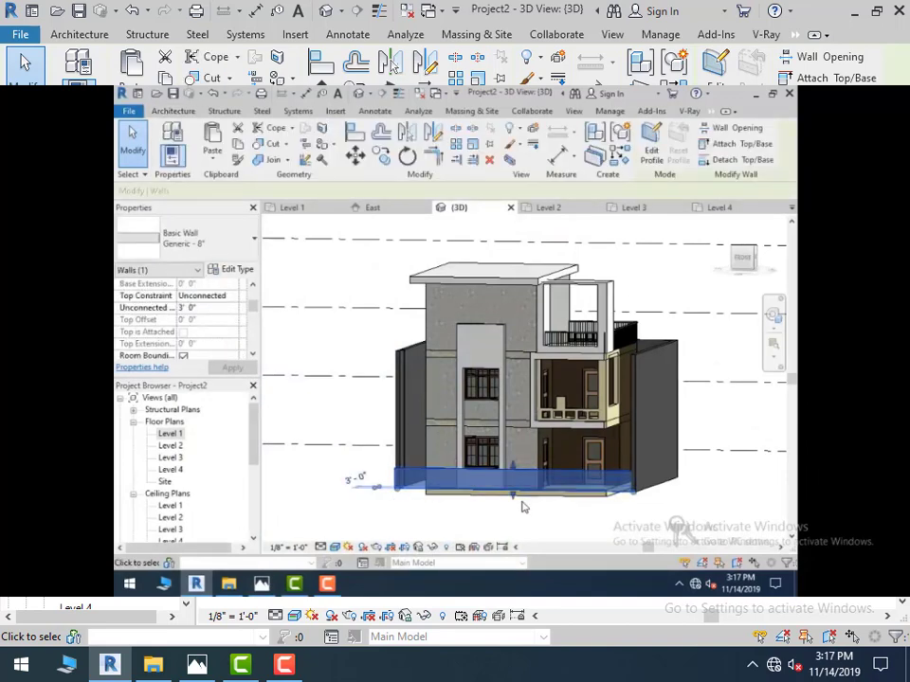
pyautogui.scroll(5, 517, 507)
pyautogui.moveTo(507, 457); pyautogui.dragTo(508, 458)
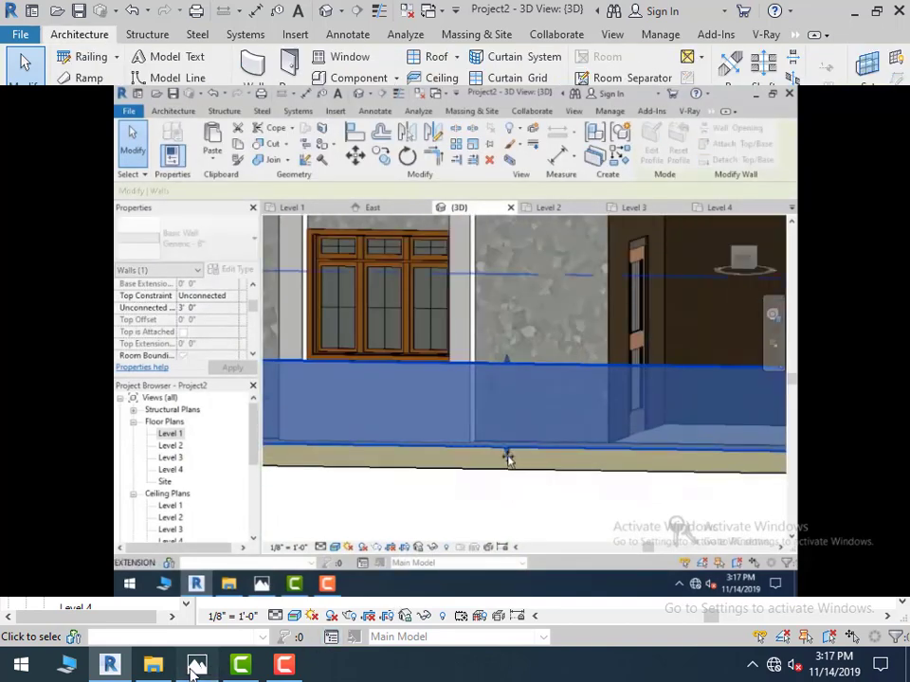
pyautogui.click(195, 667)
pyautogui.click(195, 667)
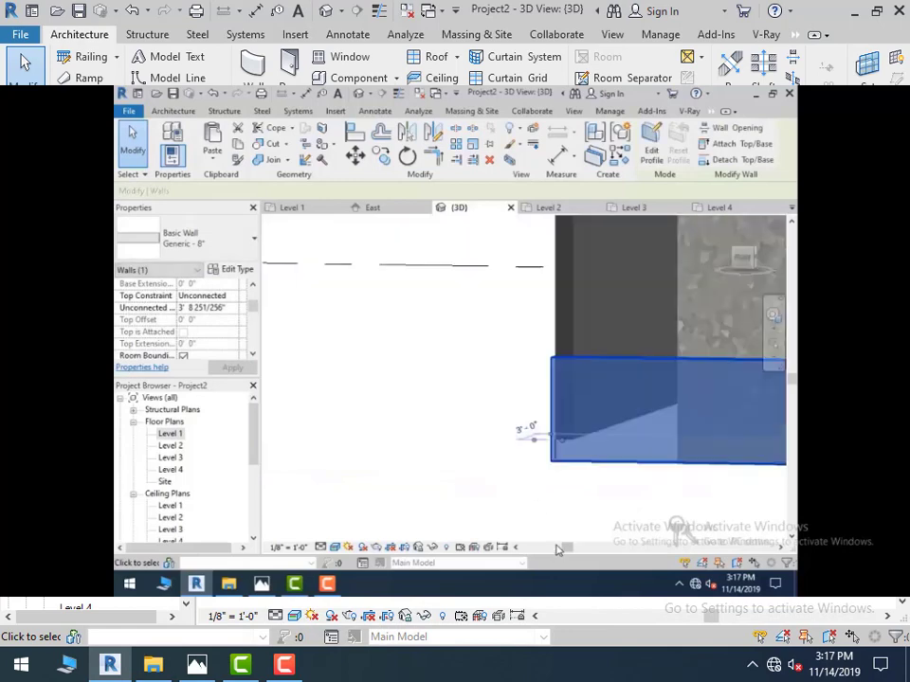
pyautogui.click(407, 485)
pyautogui.scroll(-5, 408, 485)
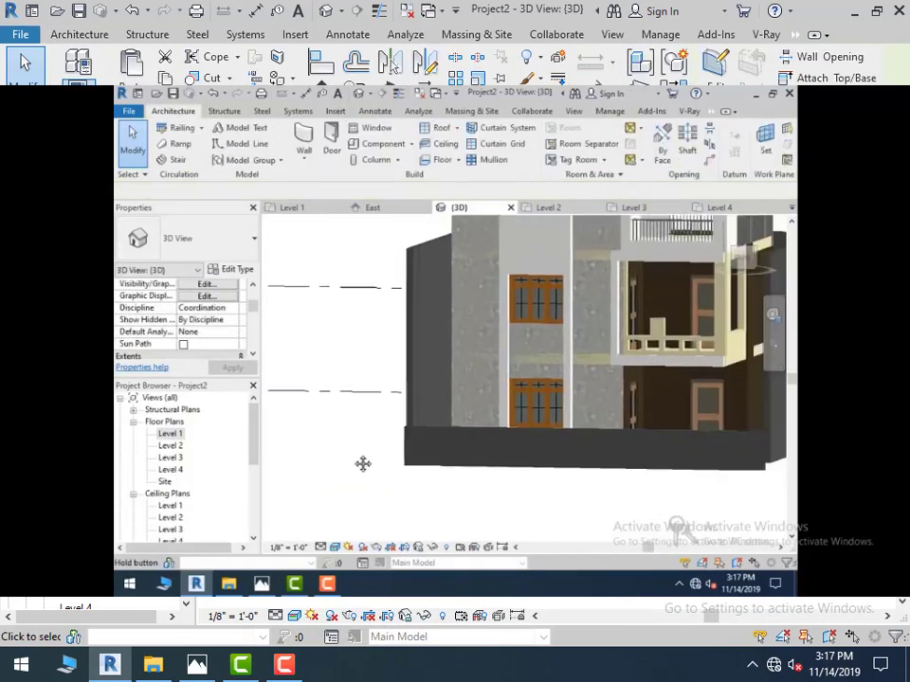
# Duplicate the front boundary wall's type under the name R and open its layer structure
pyautogui.click(431, 458)
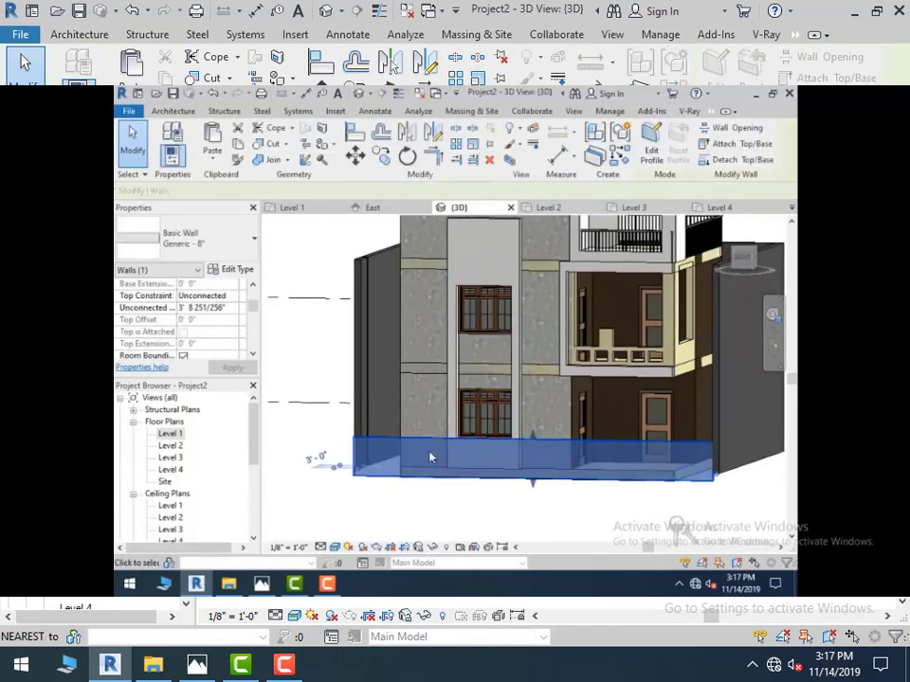
pyautogui.click(234, 271)
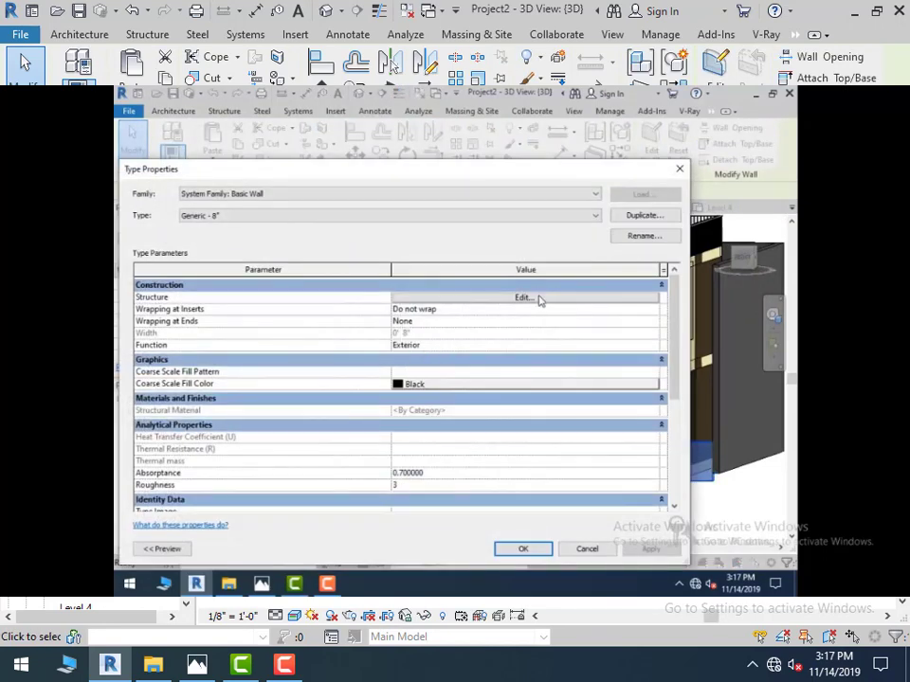
pyautogui.click(645, 215)
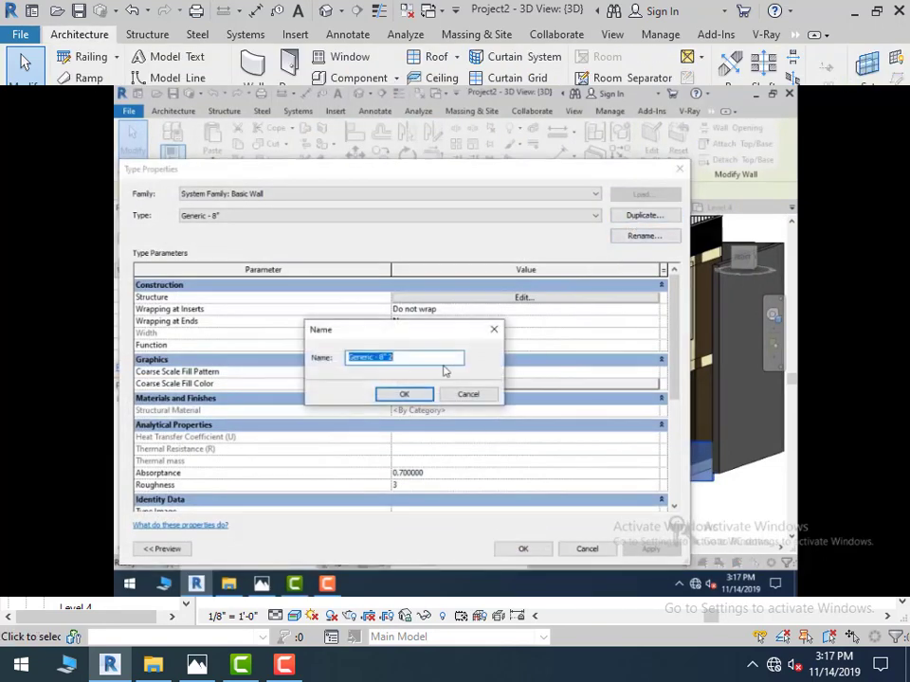
pyautogui.write('R')
pyautogui.click(401, 395)
pyautogui.click(536, 300)
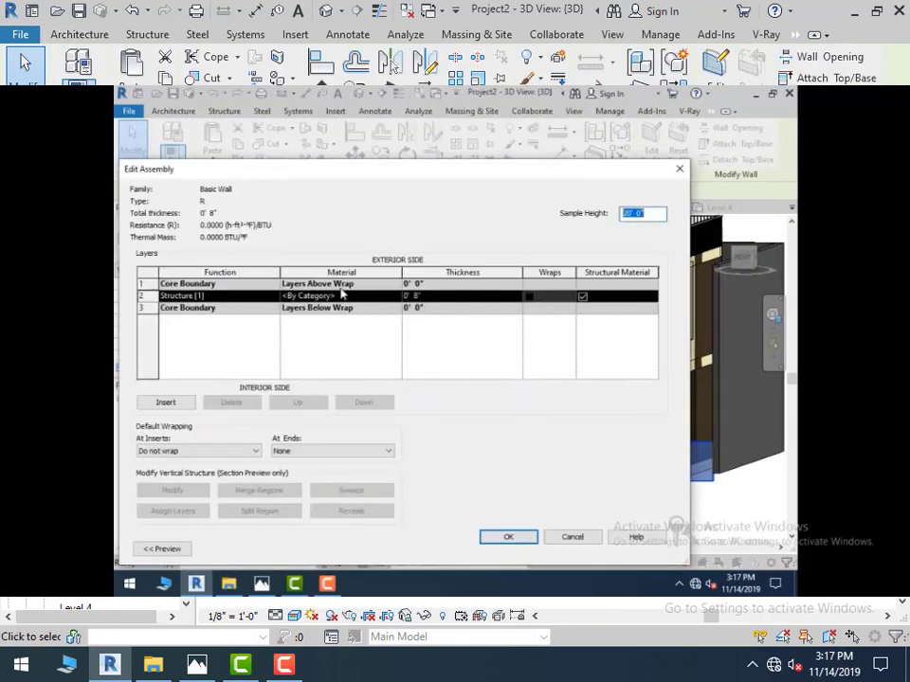
# Find the GREEN material, assign it to the Structure [1] layer of wall type R, and confirm the type changes
pyautogui.click(400, 296)
pyautogui.click(394, 296)
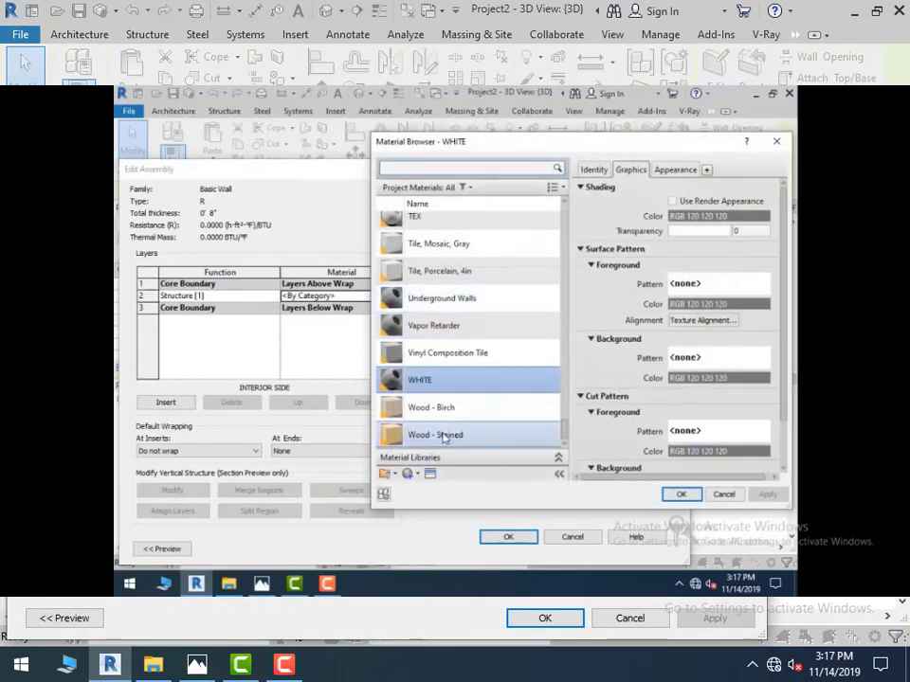
pyautogui.moveTo(569, 430); pyautogui.dragTo(571, 197)
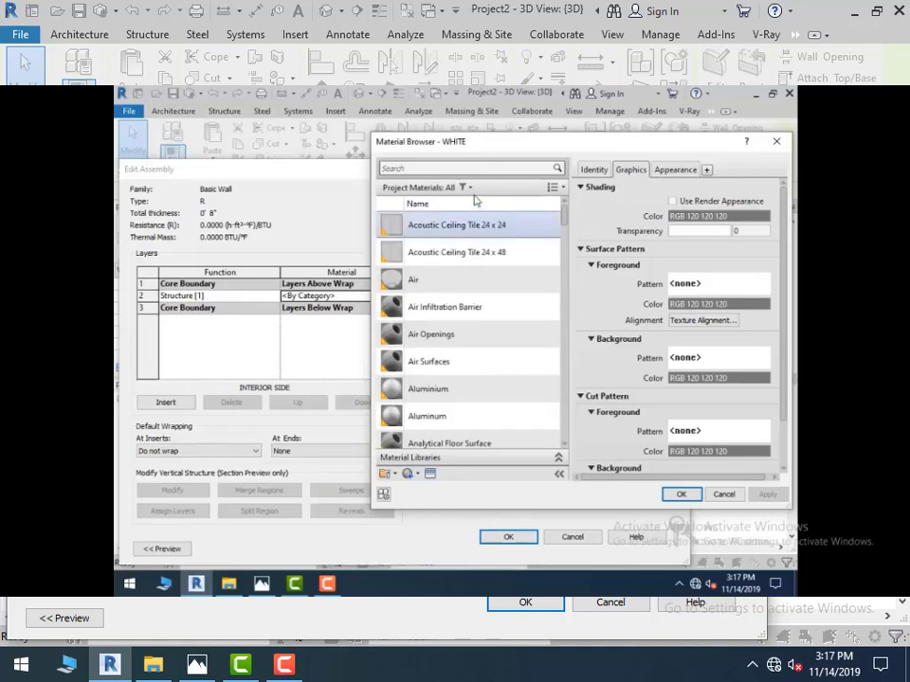
pyautogui.click(459, 176)
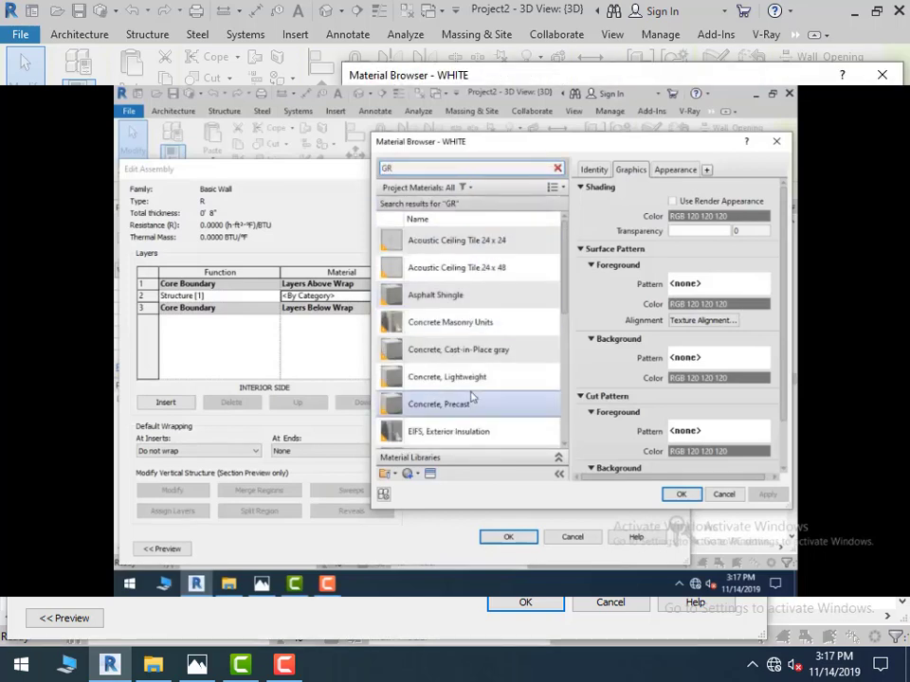
pyautogui.scroll(-3, 469, 398)
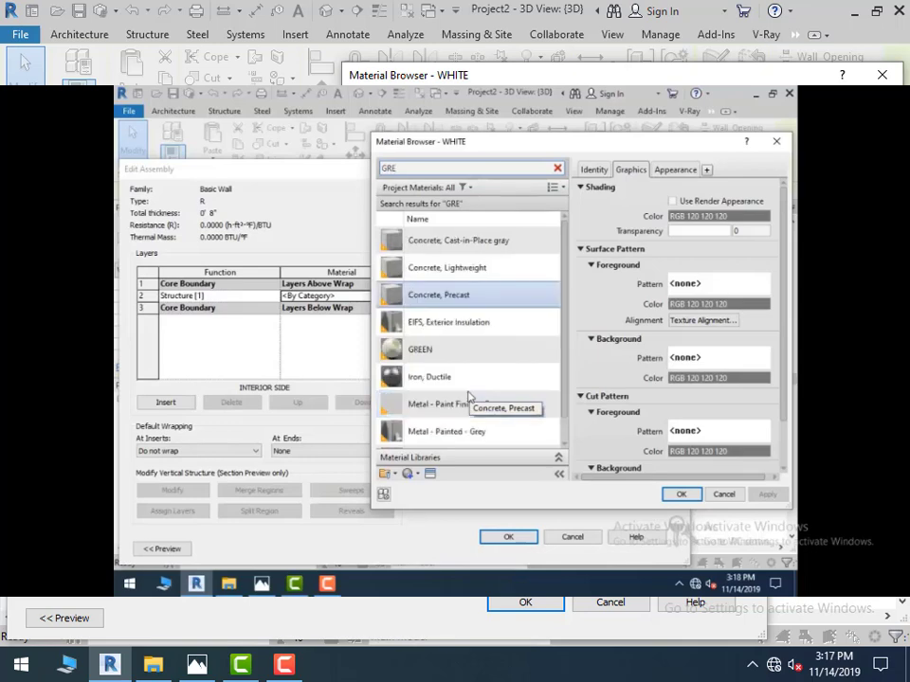
pyautogui.doubleClick(431, 349)
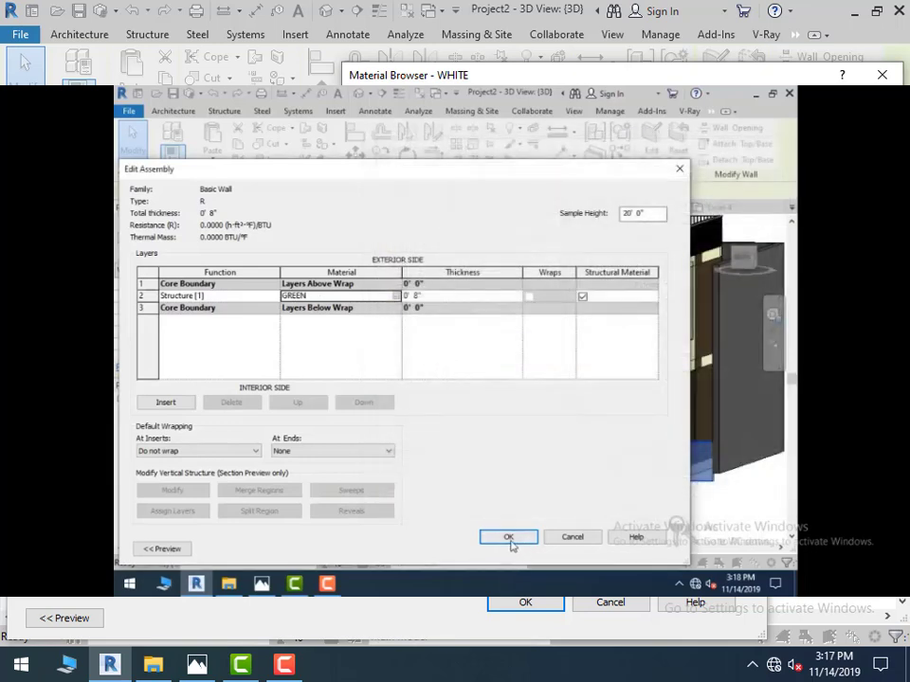
pyautogui.click(509, 538)
pyautogui.click(524, 549)
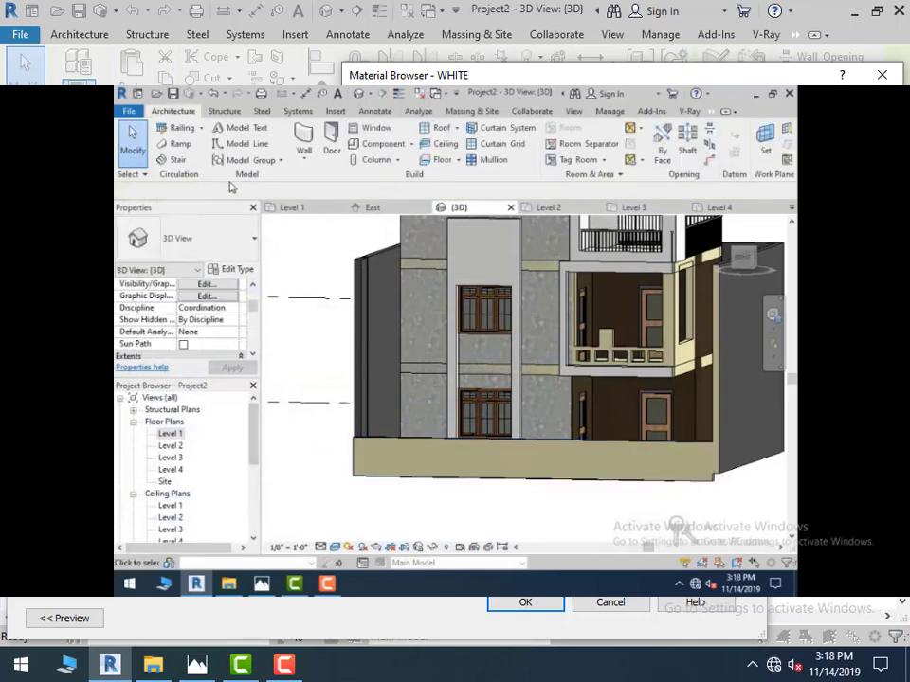
# Match the type properties of the front boundary wall onto the adjoining boundary wall on the house's left side
pyautogui.click(386, 445)
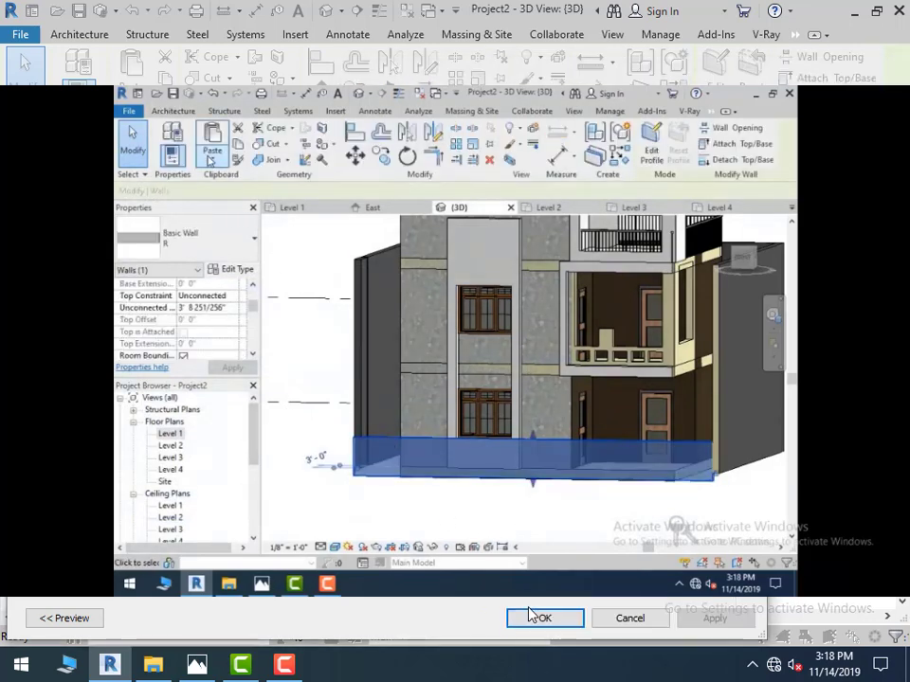
pyautogui.click(547, 617)
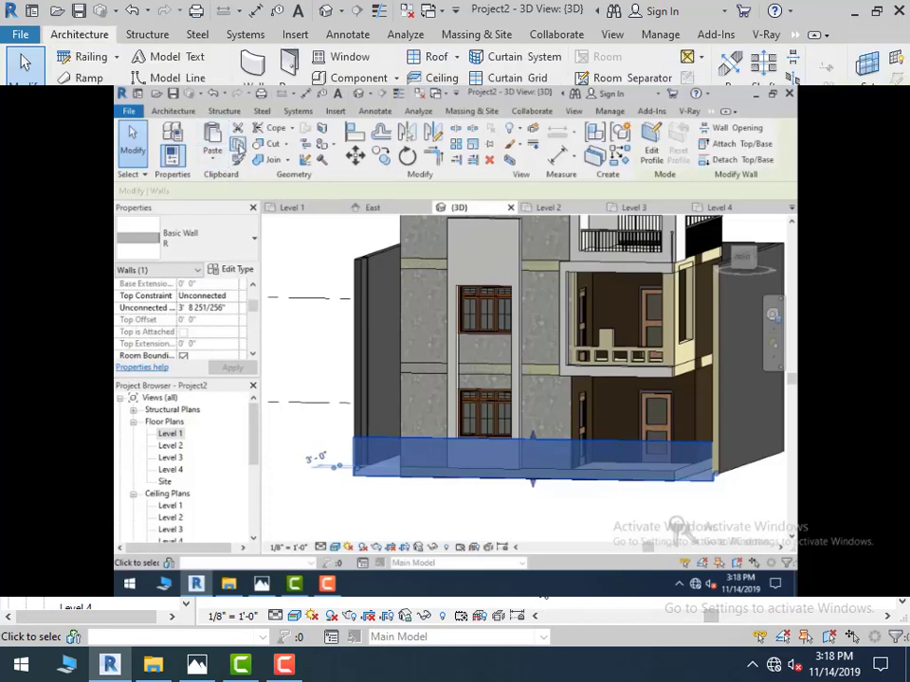
pyautogui.click(240, 163)
pyautogui.click(376, 443)
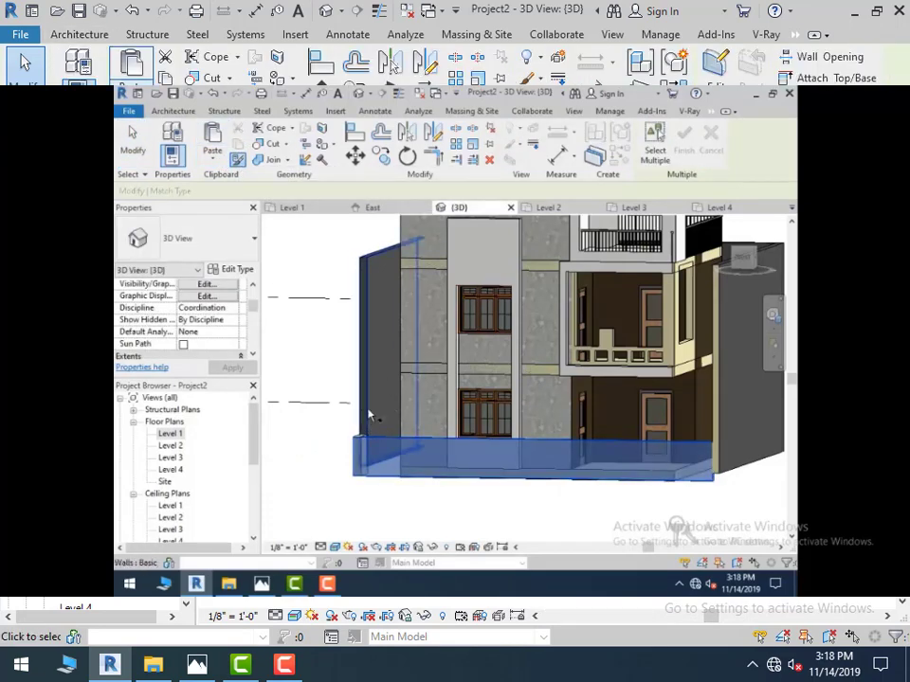
pyautogui.click(365, 403)
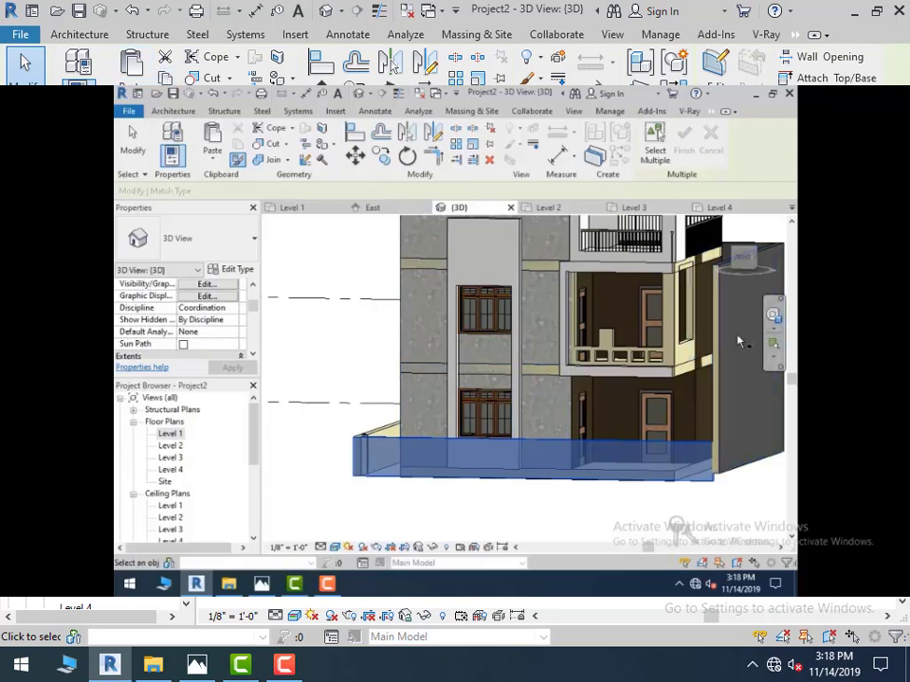
pyautogui.press('Escape')
# Match the type properties of the front boundary wall onto the boundary wall on the house's right side
pyautogui.moveTo(575, 391); pyautogui.dragTo(433, 390, button='middle')
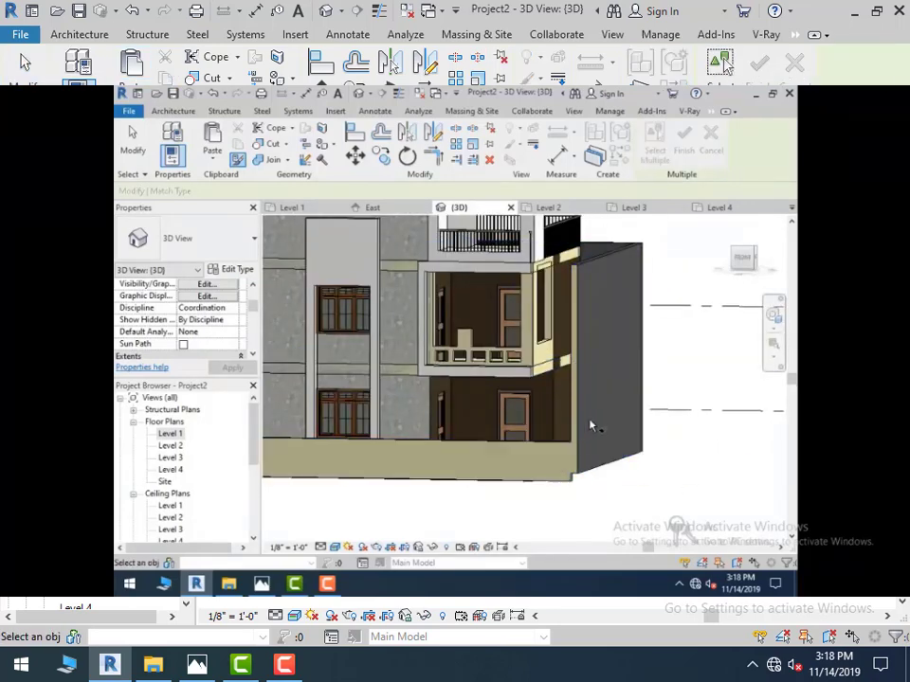
pyautogui.click(547, 451)
pyautogui.click(269, 160)
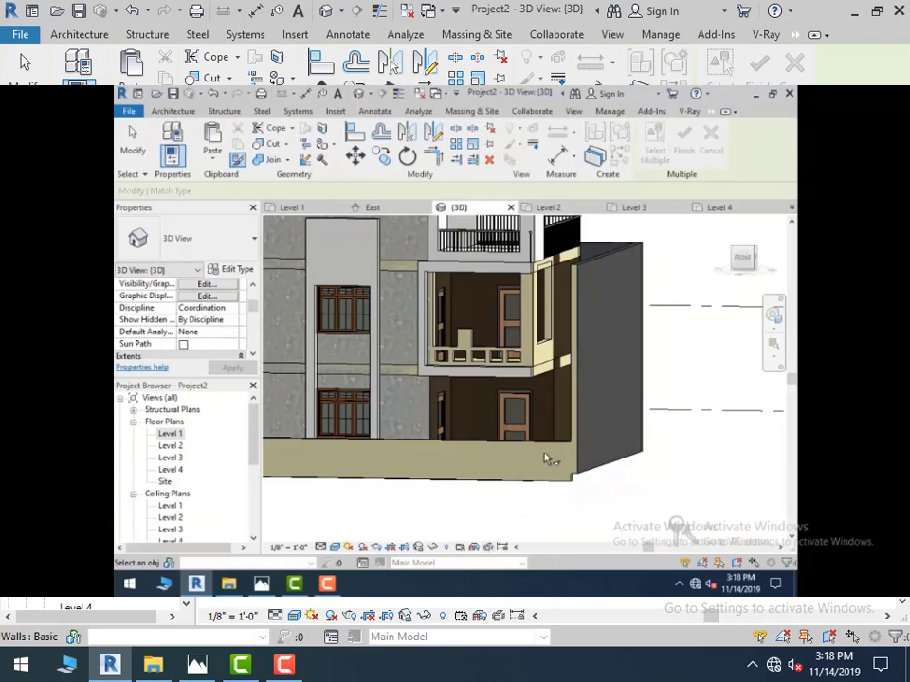
pyautogui.click(558, 456)
pyautogui.click(581, 458)
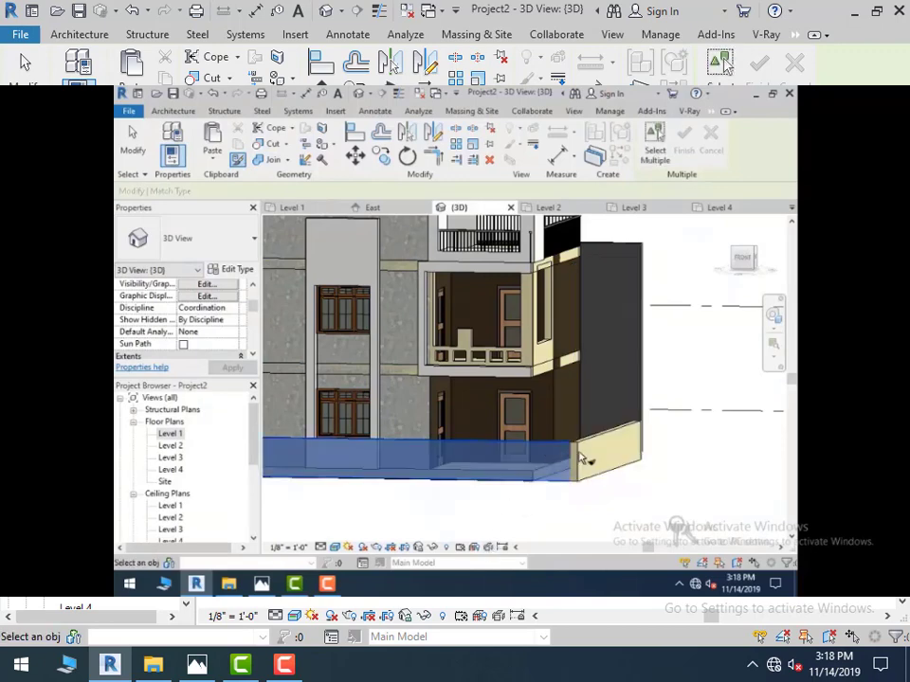
pyautogui.scroll(-5, 637, 415)
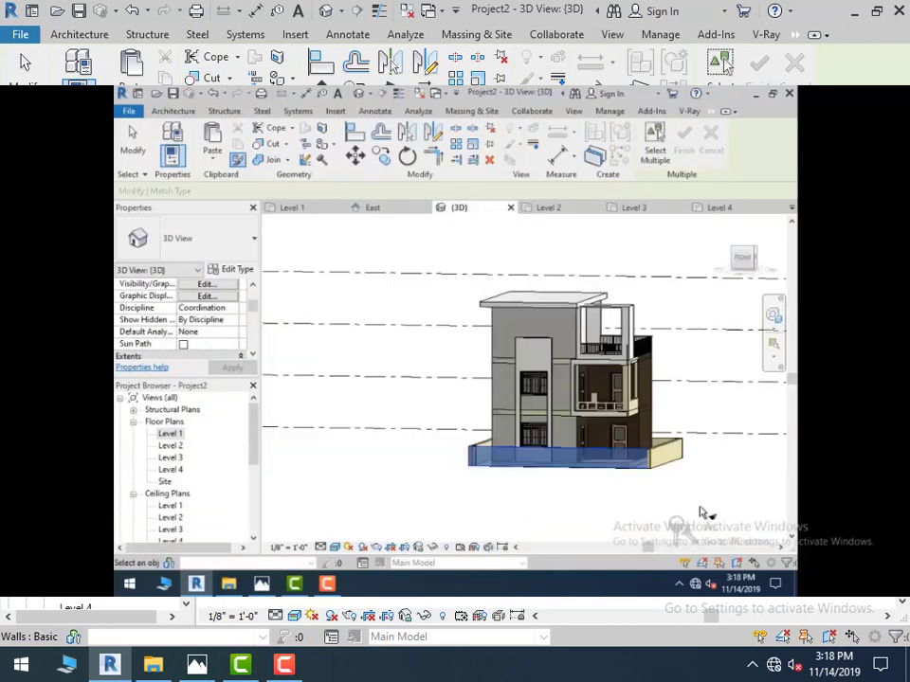
pyautogui.scroll(3, 652, 511)
pyautogui.press('Escape')
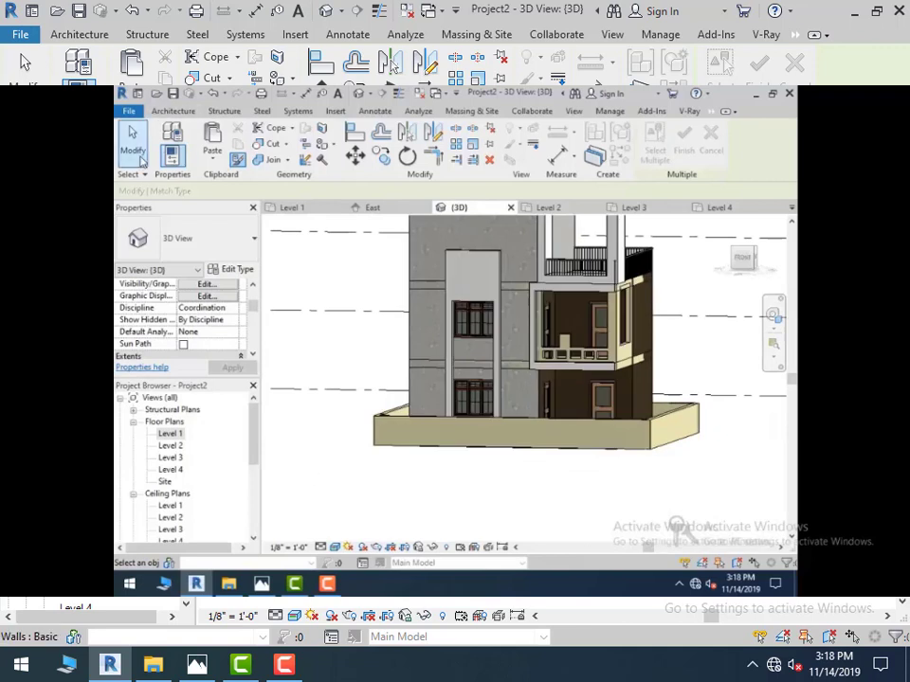
# On the Level 1 plan, split the front boundary wall at two points in front of the porch to form a separate segment
pyautogui.doubleClick(180, 434)
pyautogui.scroll(2, 548, 519)
pyautogui.click(536, 508)
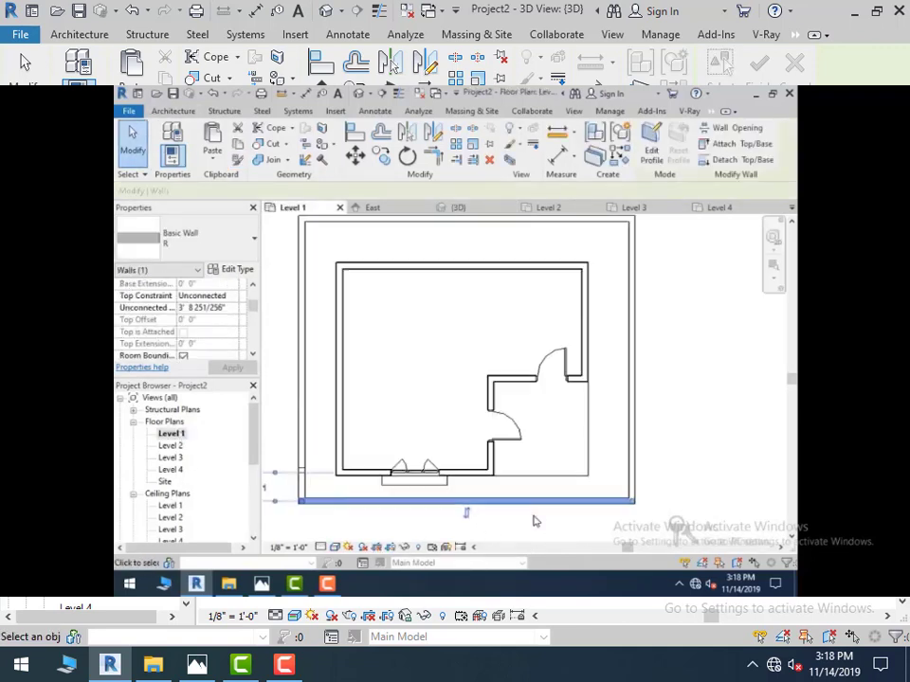
pyautogui.scroll(4, 534, 516)
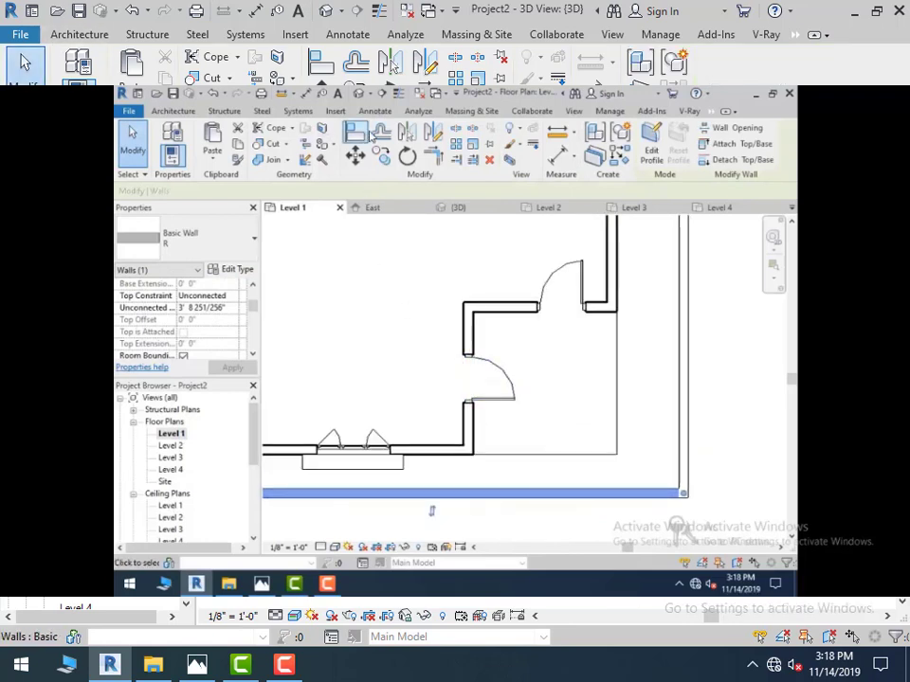
pyautogui.press('s')
pyautogui.press('l')
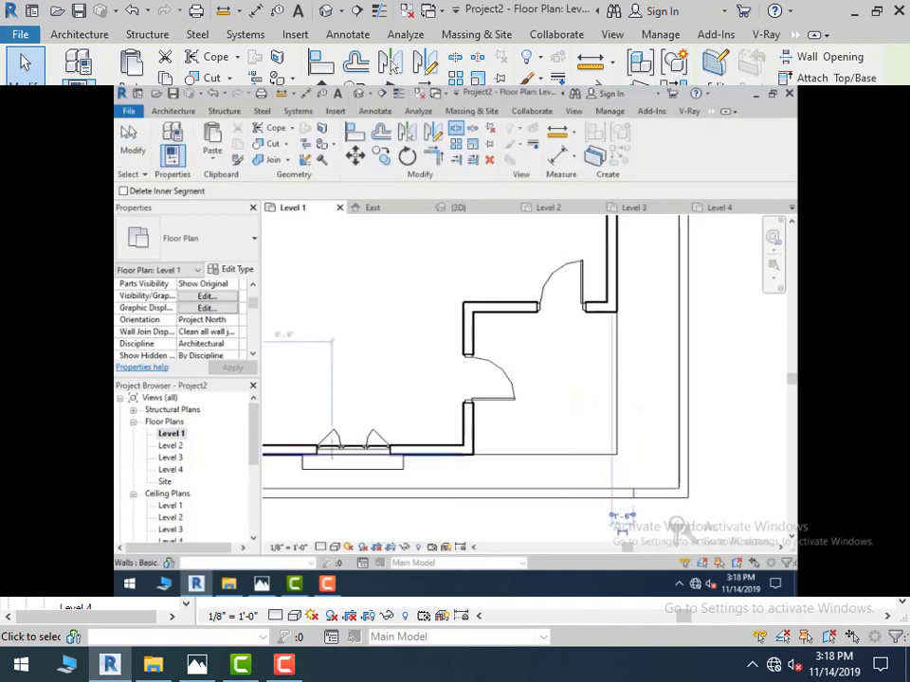
pyautogui.click(141, 150)
pyautogui.click(595, 497)
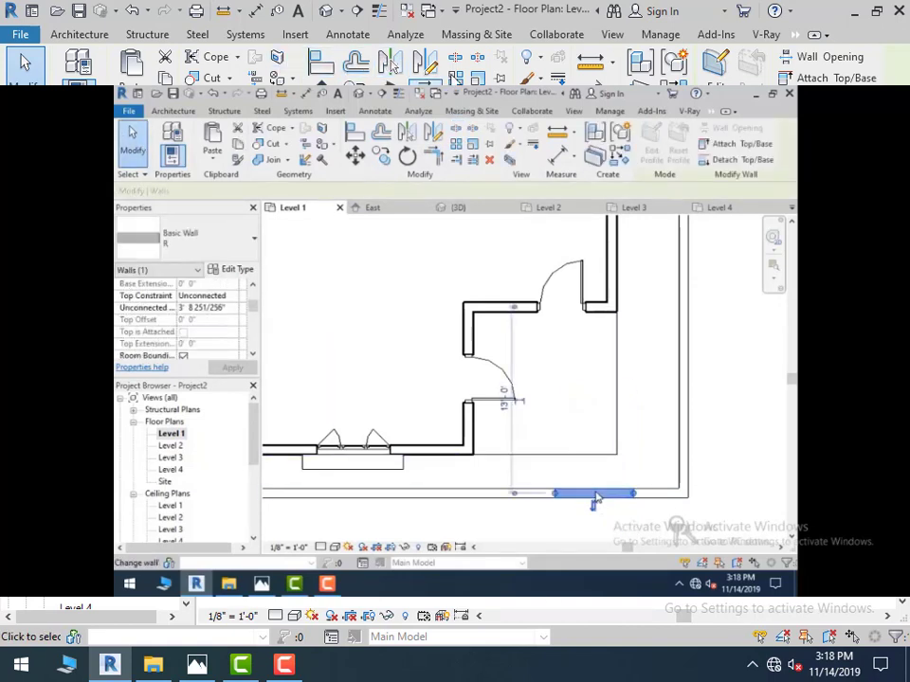
pyautogui.click(386, 391)
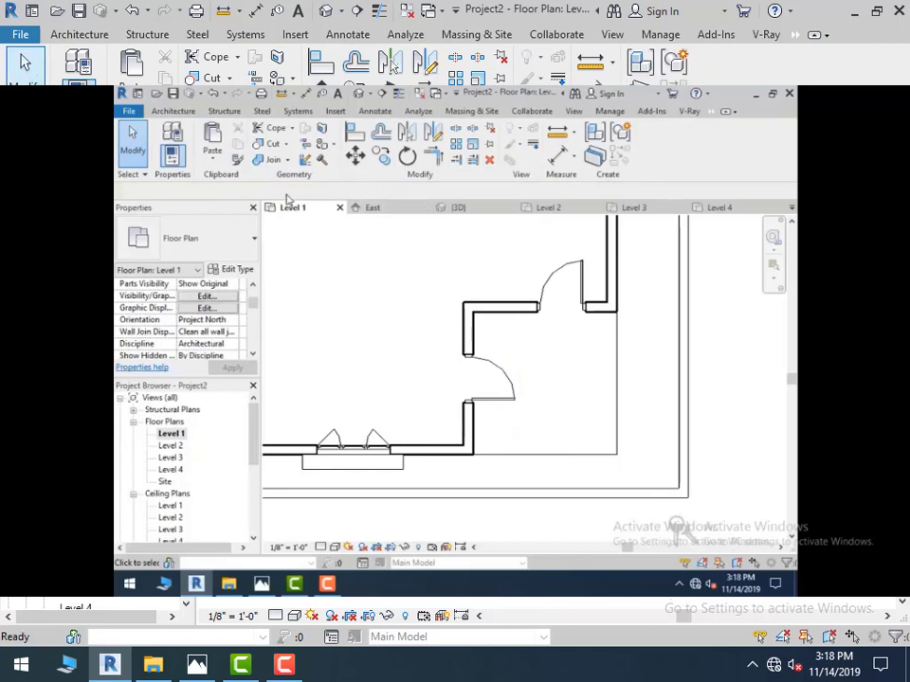
# Start the Door command and browse the Windows families available for loading, including the nested Muntin and Trim folders
pyautogui.click(184, 112)
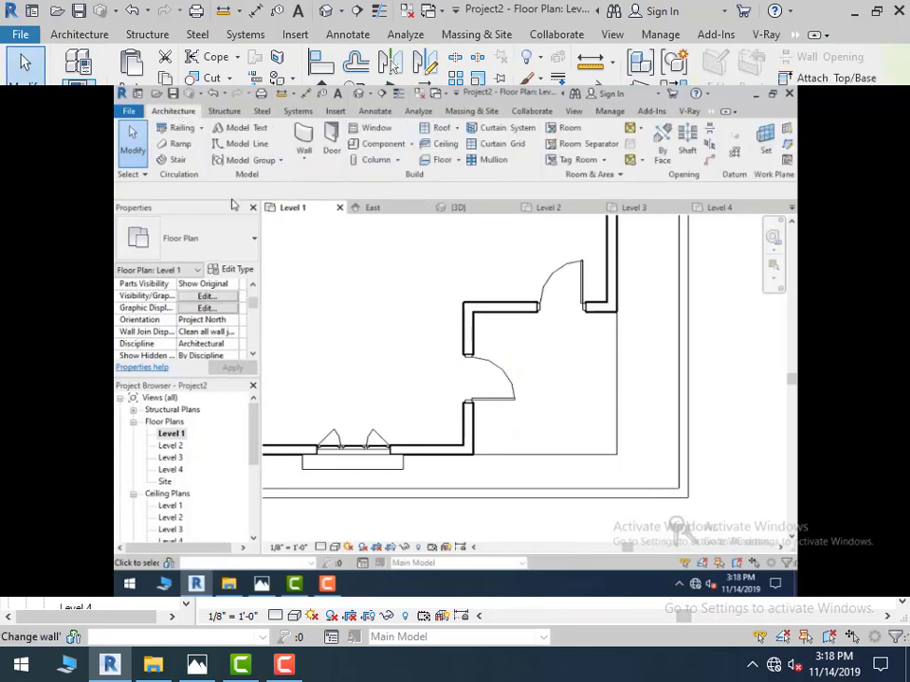
pyautogui.click(334, 149)
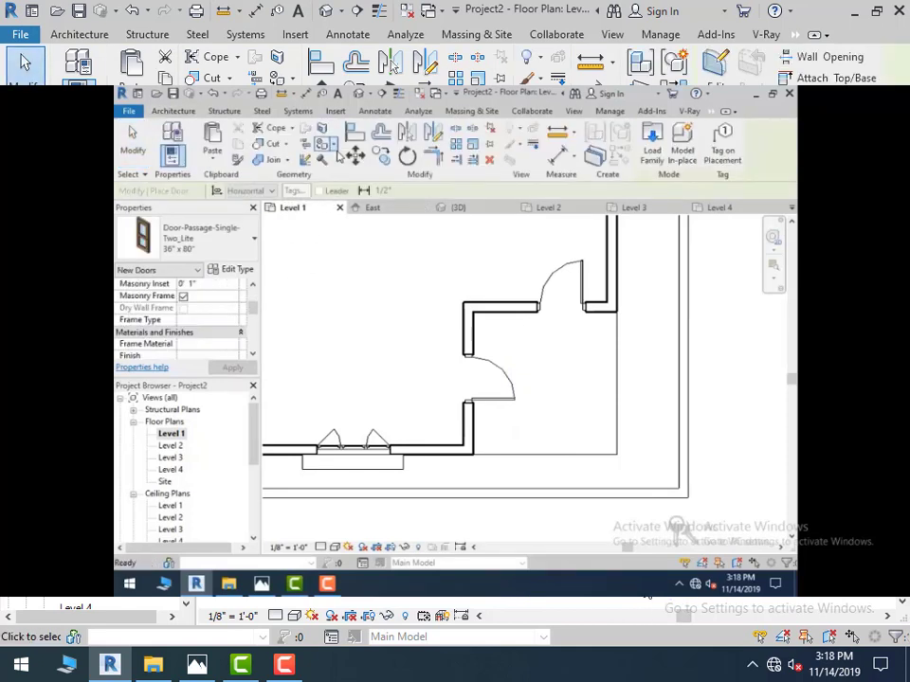
pyautogui.click(654, 160)
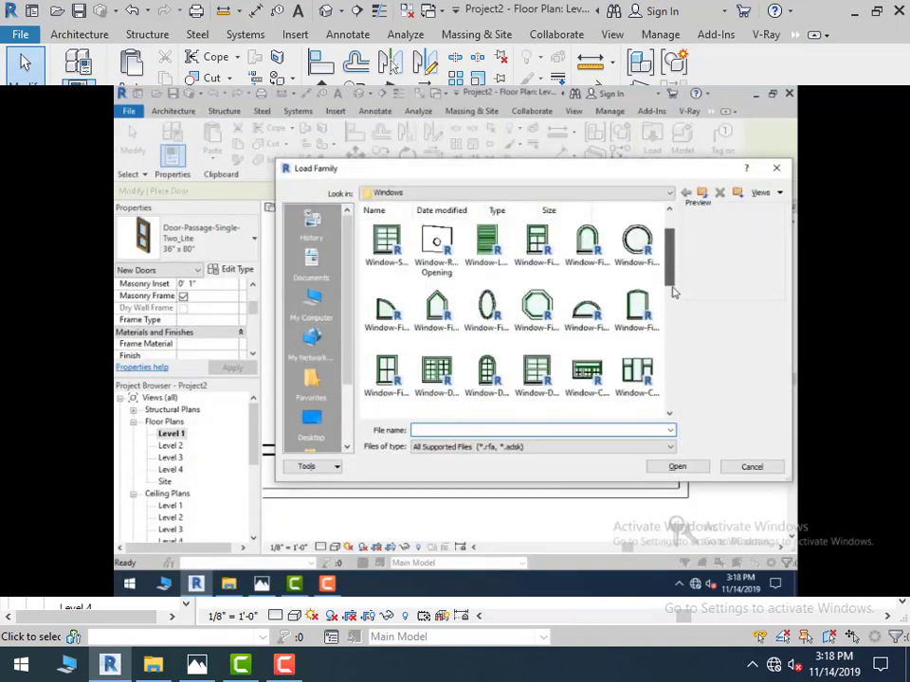
pyautogui.moveTo(673, 292); pyautogui.dragTo(674, 394)
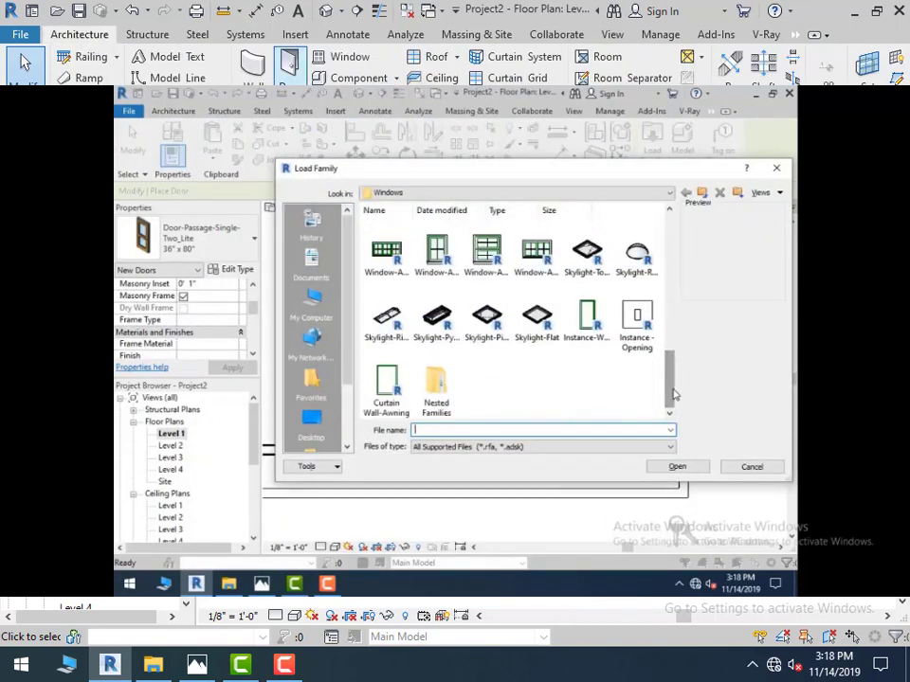
pyautogui.doubleClick(433, 396)
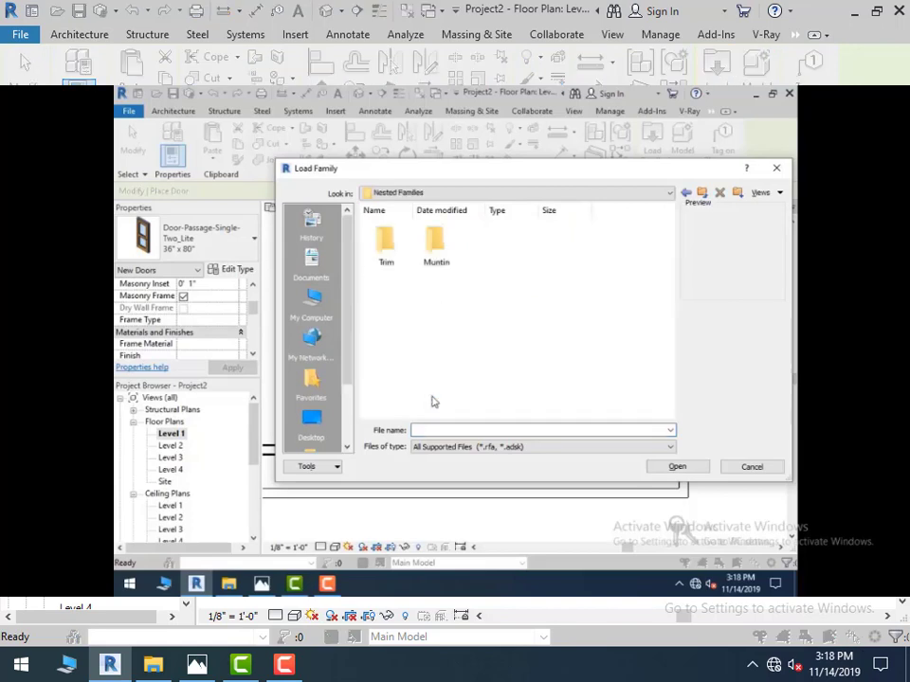
pyautogui.doubleClick(435, 248)
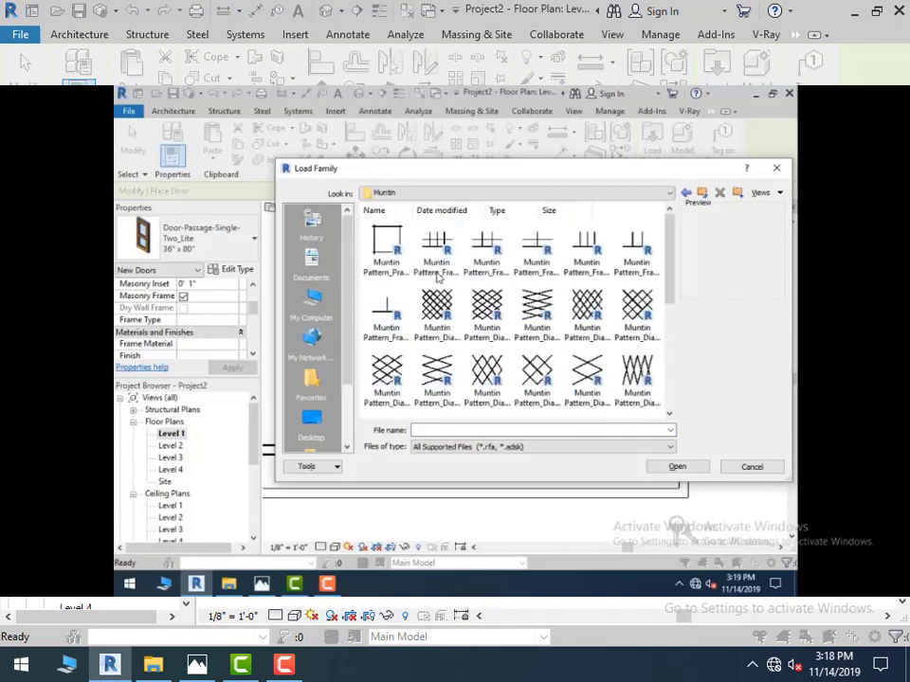
pyautogui.scroll(-2, 572, 400)
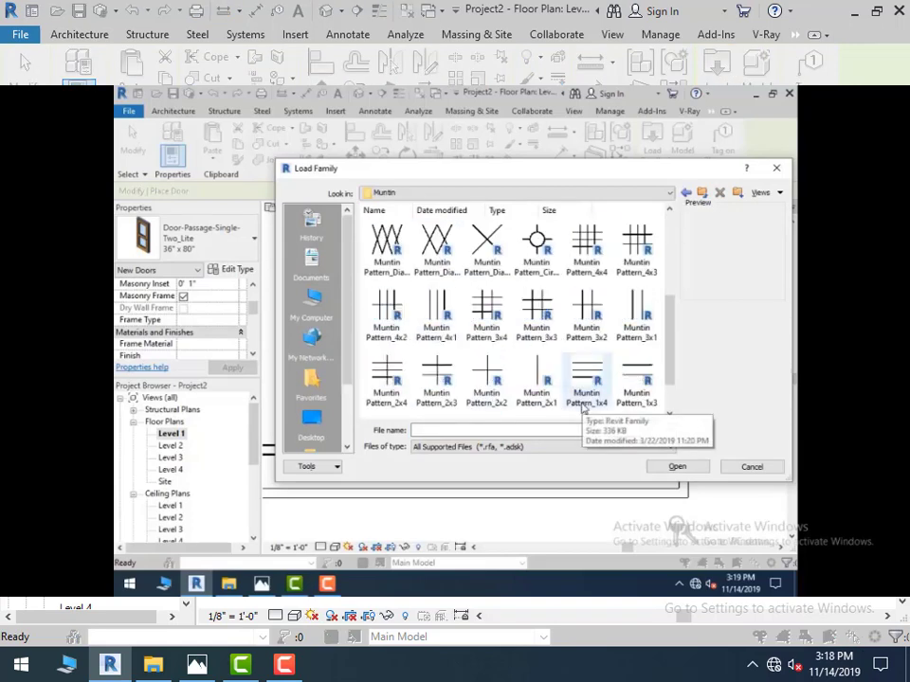
pyautogui.scroll(2, 585, 404)
pyautogui.click(694, 194)
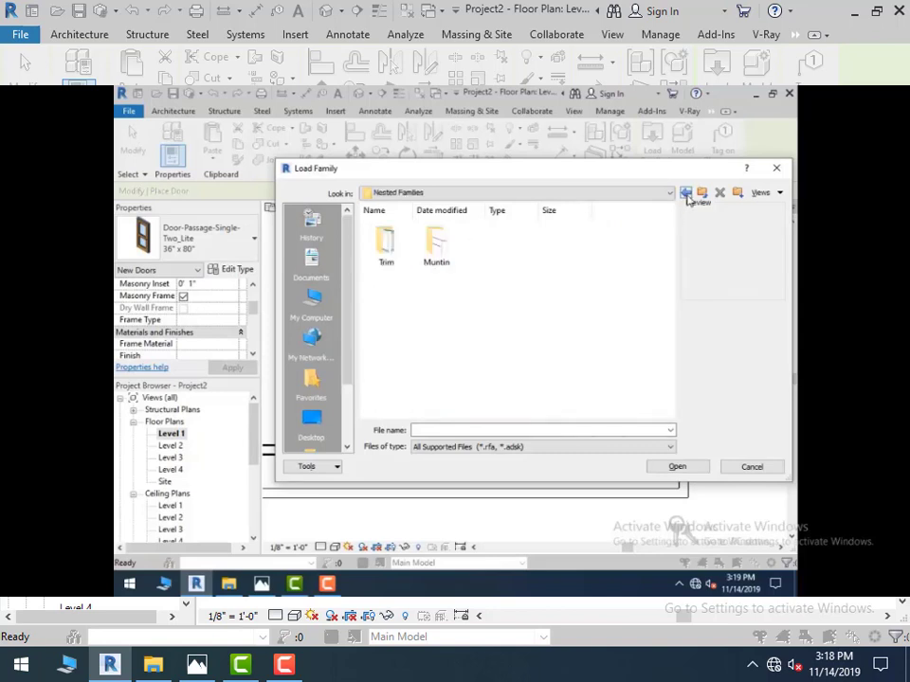
pyautogui.doubleClick(406, 242)
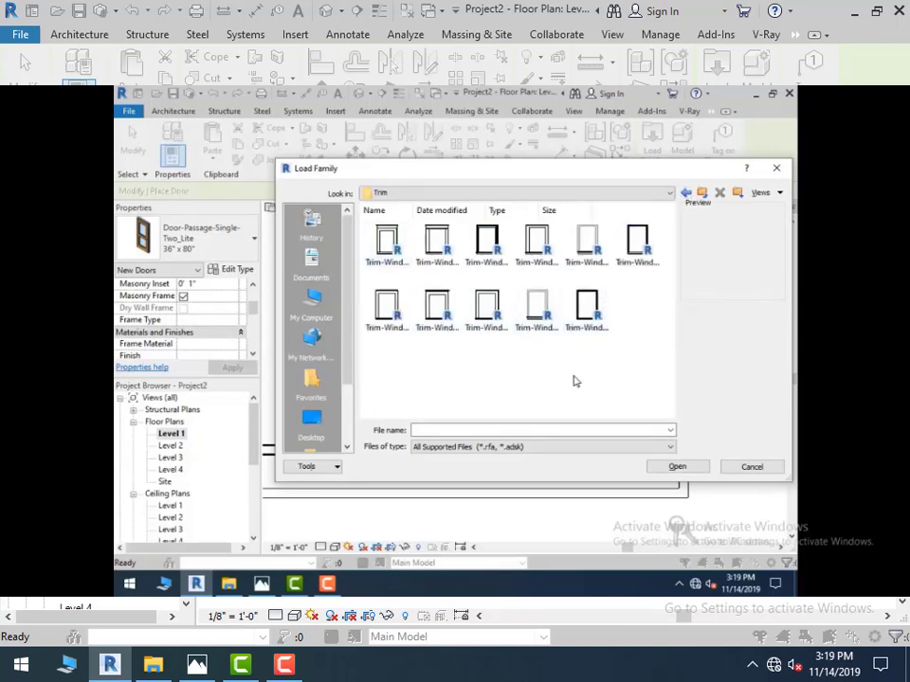
pyautogui.click(687, 193)
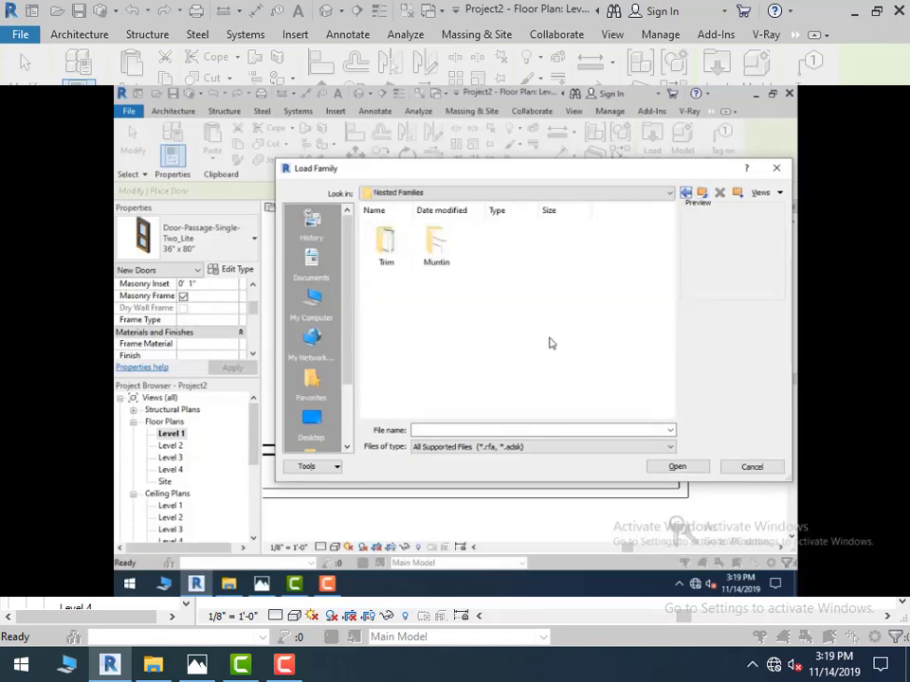
pyautogui.click(688, 193)
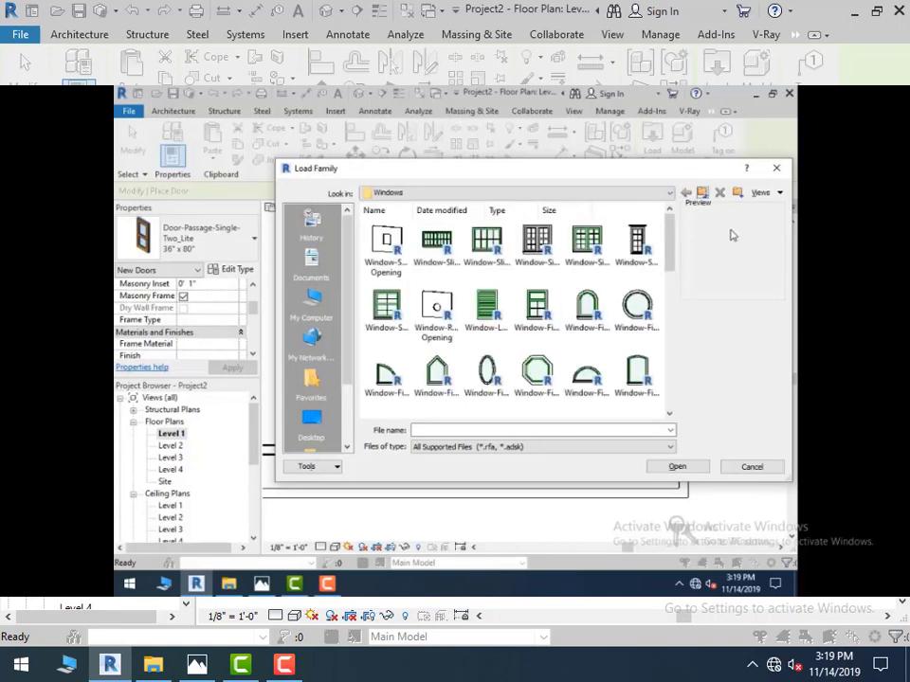
pyautogui.moveTo(666, 259); pyautogui.dragTo(668, 226)
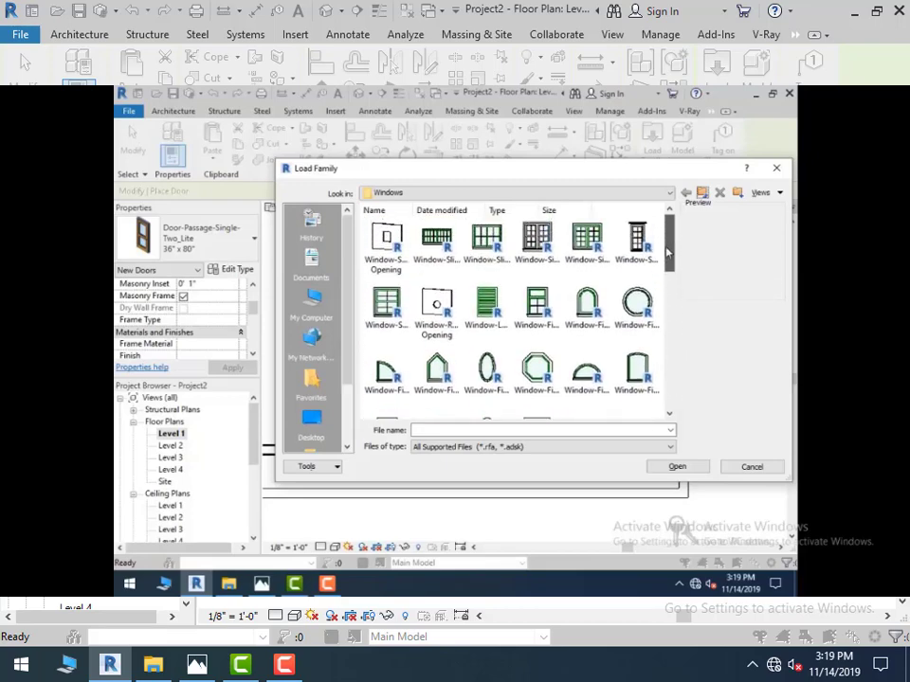
# Look through the US Imperial library and its Doors folder for a suitable gate family, and close the browser without loading one
pyautogui.click(581, 195)
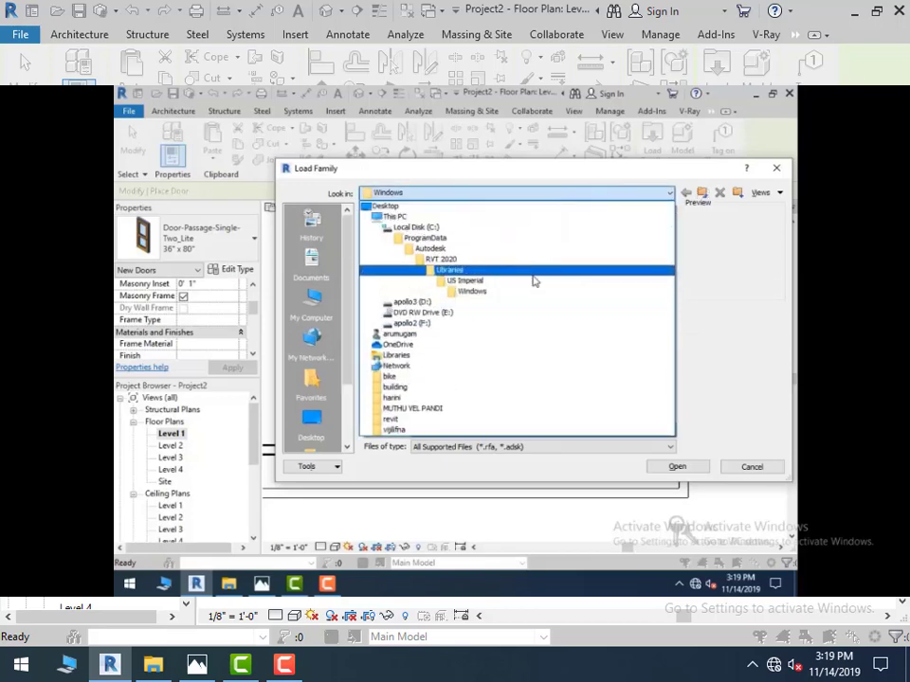
pyautogui.click(536, 283)
pyautogui.click(481, 270)
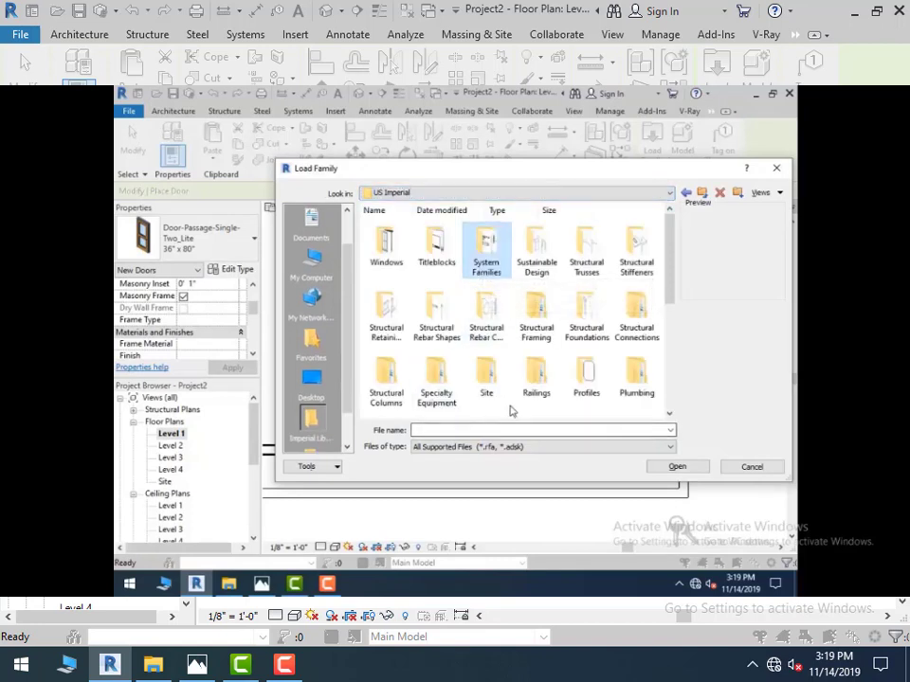
pyautogui.press('d')
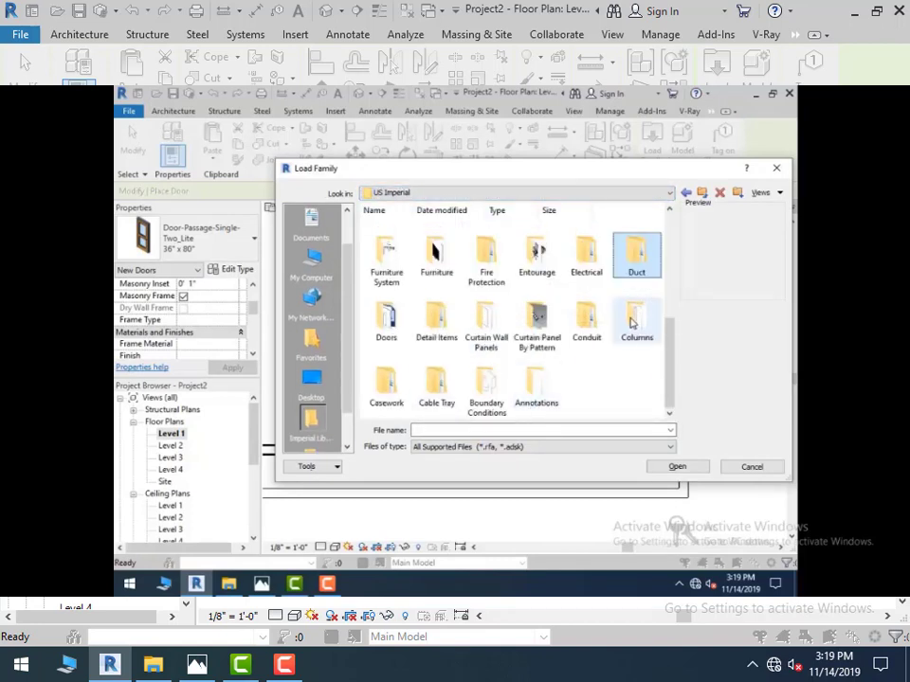
pyautogui.doubleClick(389, 323)
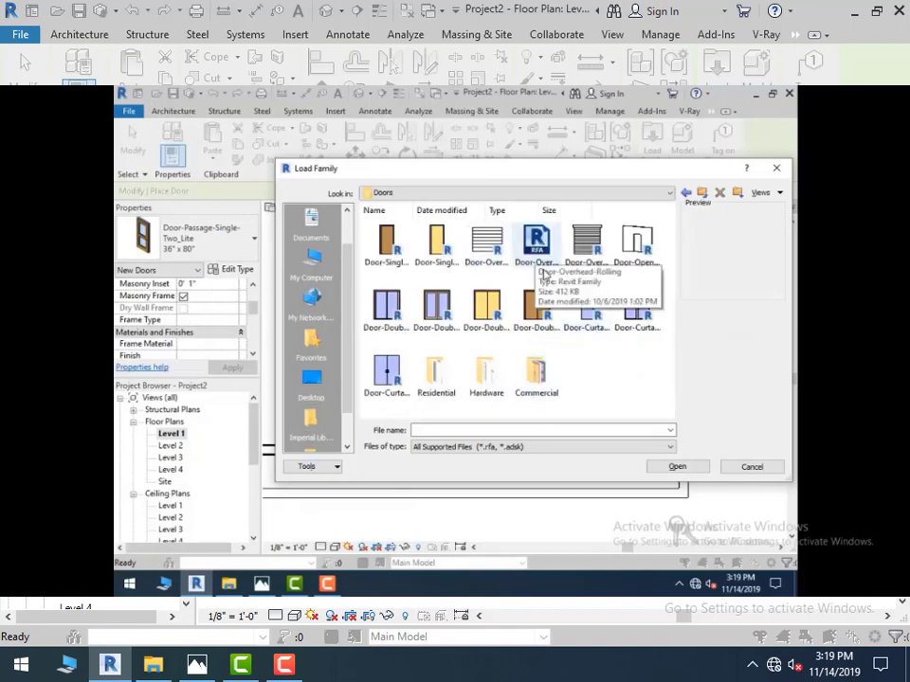
pyautogui.click(686, 194)
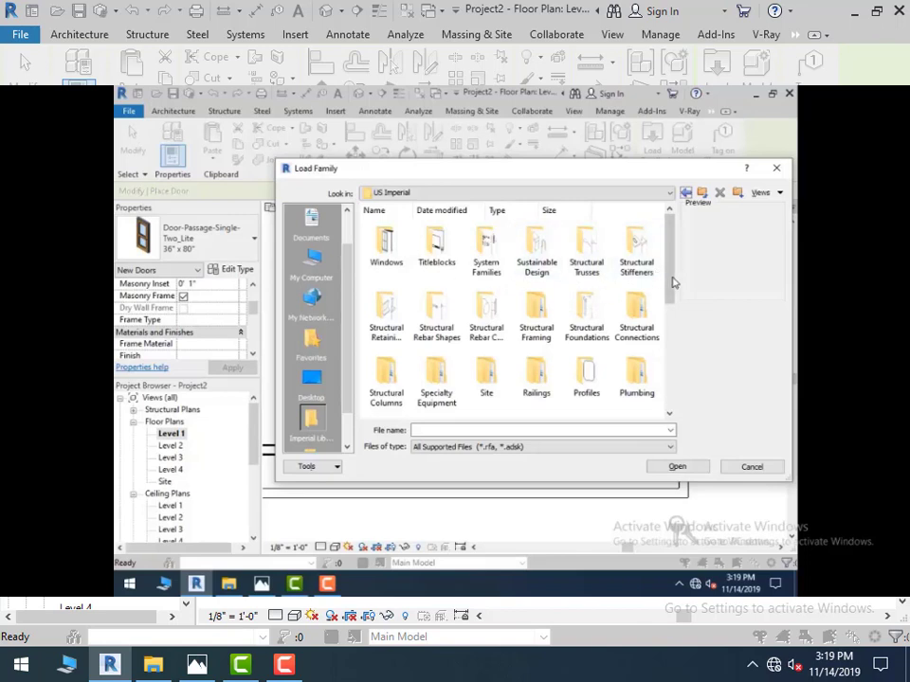
pyautogui.moveTo(669, 286); pyautogui.dragTo(668, 393)
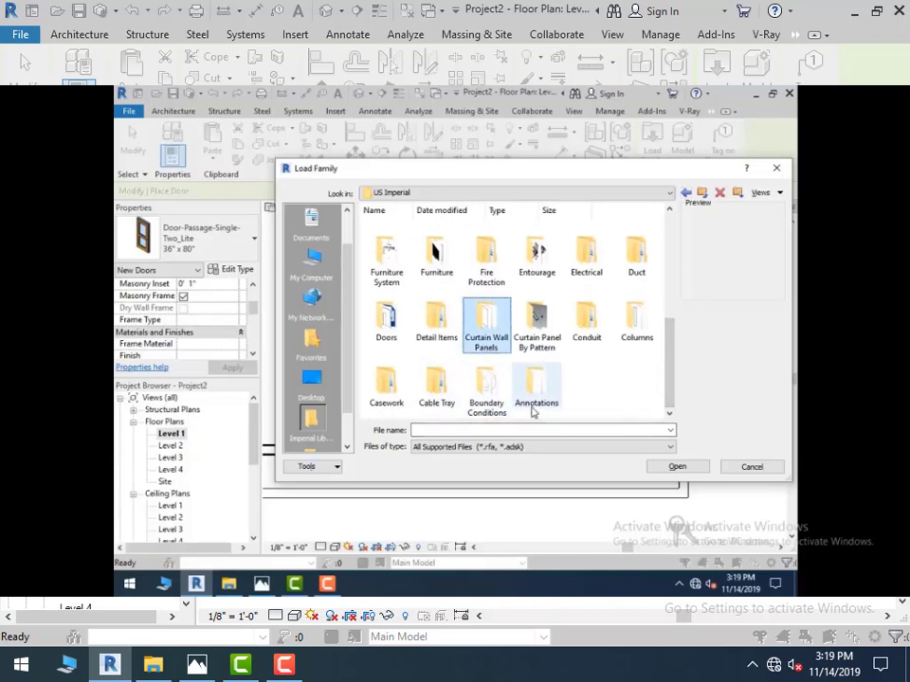
pyautogui.press('d')
pyautogui.press('o')
pyautogui.press('d')
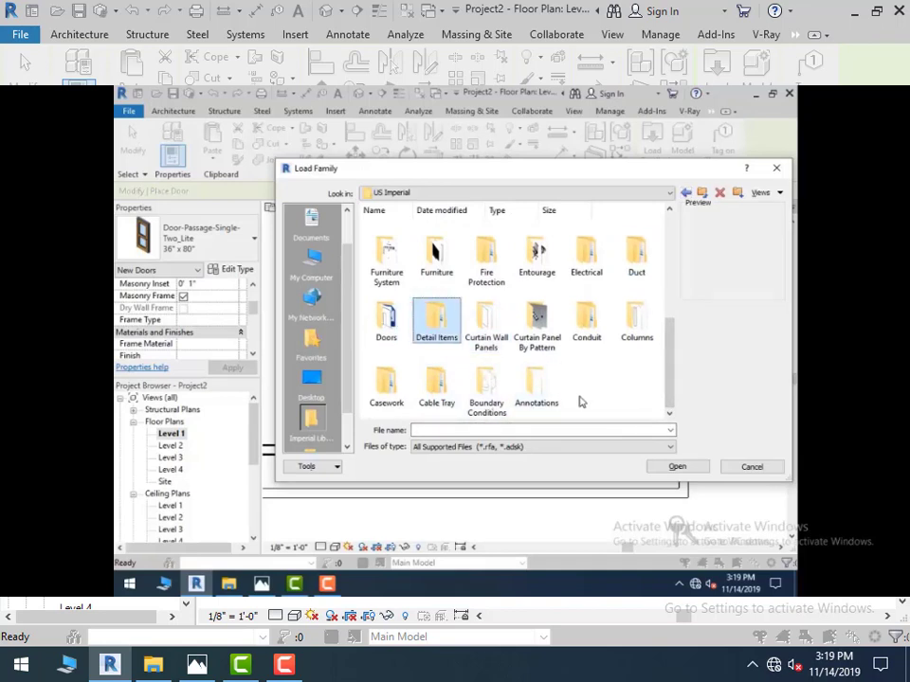
pyautogui.doubleClick(384, 342)
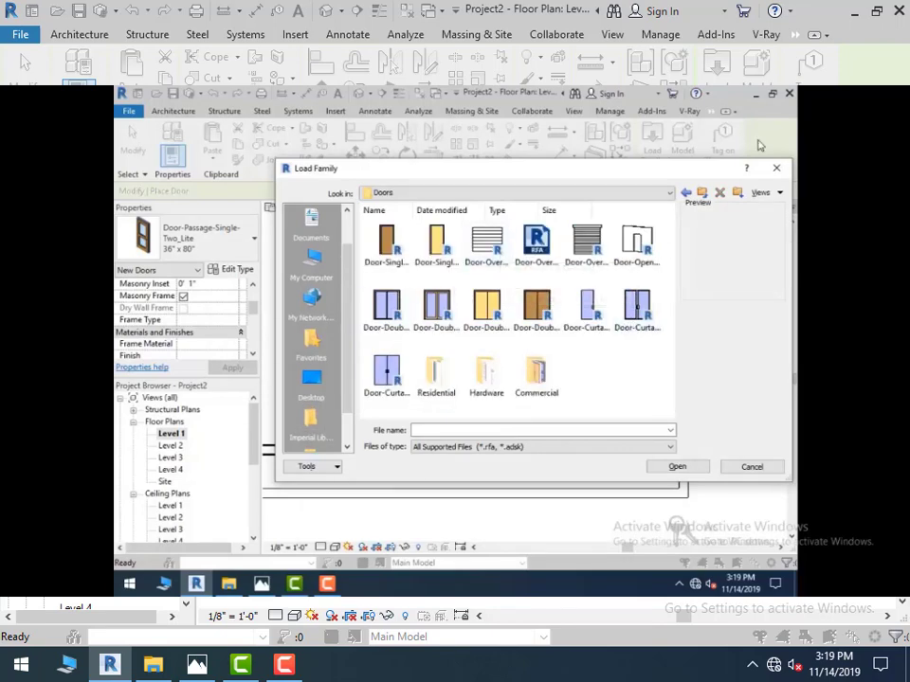
pyautogui.click(777, 169)
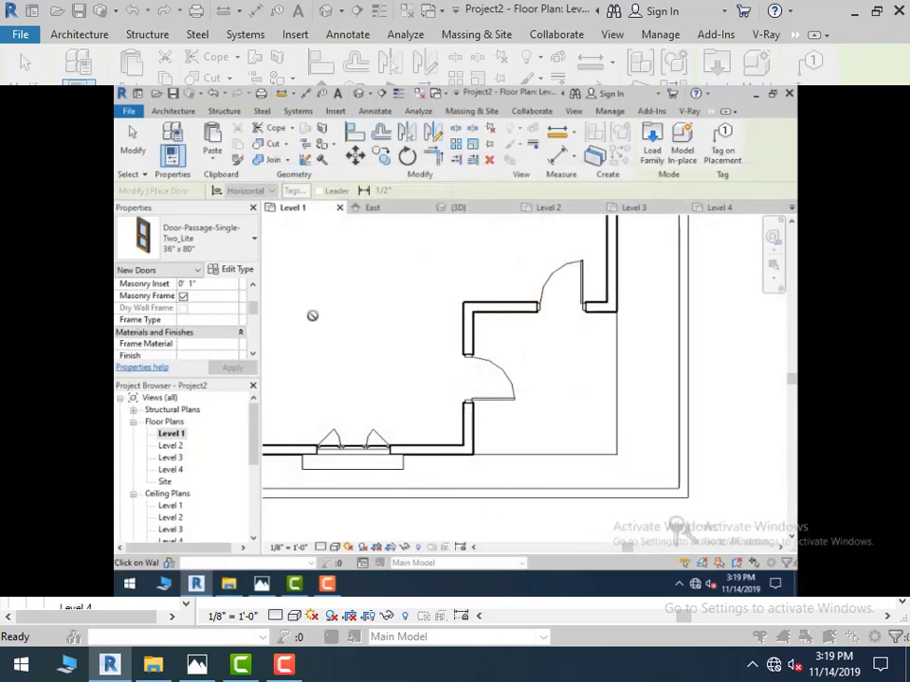
# Leave the Door command and delete the split segment of the front boundary wall in front of the porch
pyautogui.click(133, 152)
pyautogui.click(626, 493)
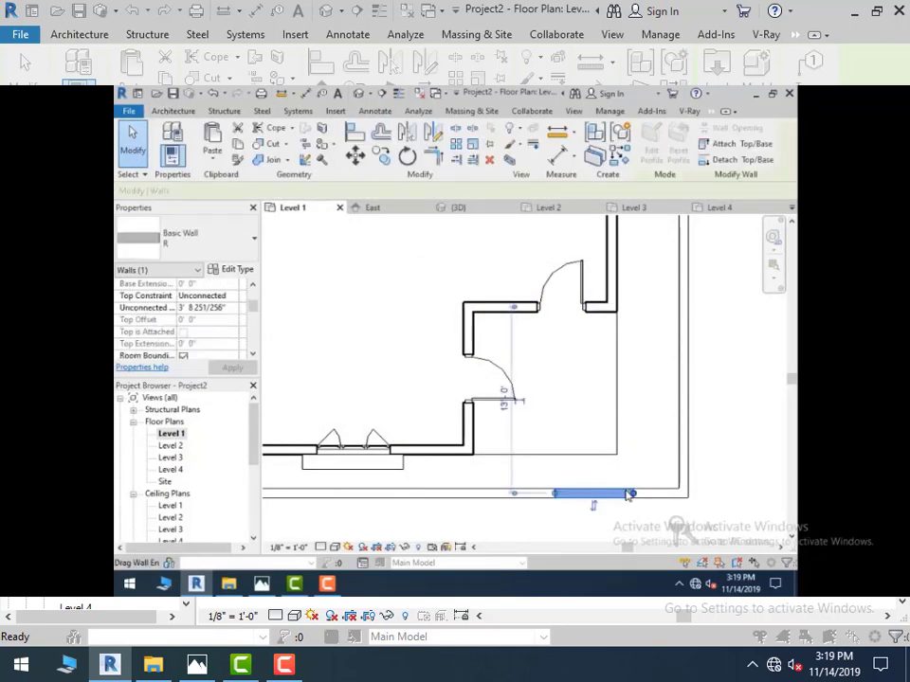
pyautogui.press('Delete')
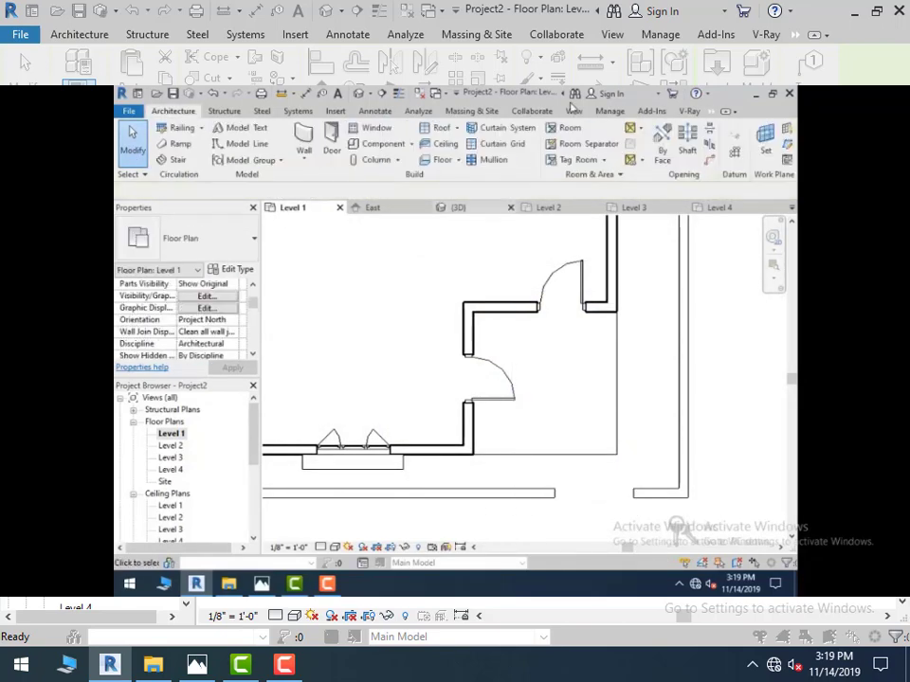
# Examine the entrance gap and the porch slab in the 3D view, comparing them with the reference photo 12.jpg
pyautogui.click(359, 94)
pyautogui.scroll(5, 593, 469)
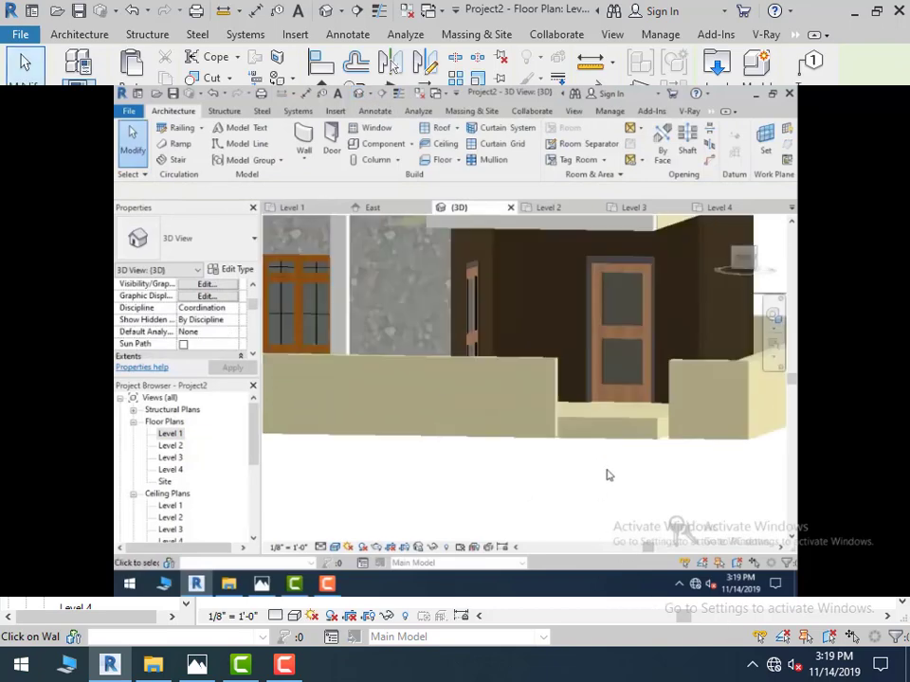
pyautogui.keyDown('shift'); pyautogui.moveTo(600, 510); pyautogui.dragTo(642, 522, button='middle'); pyautogui.keyUp('shift')
pyautogui.moveTo(546, 497); pyautogui.dragTo(449, 531, button='middle')
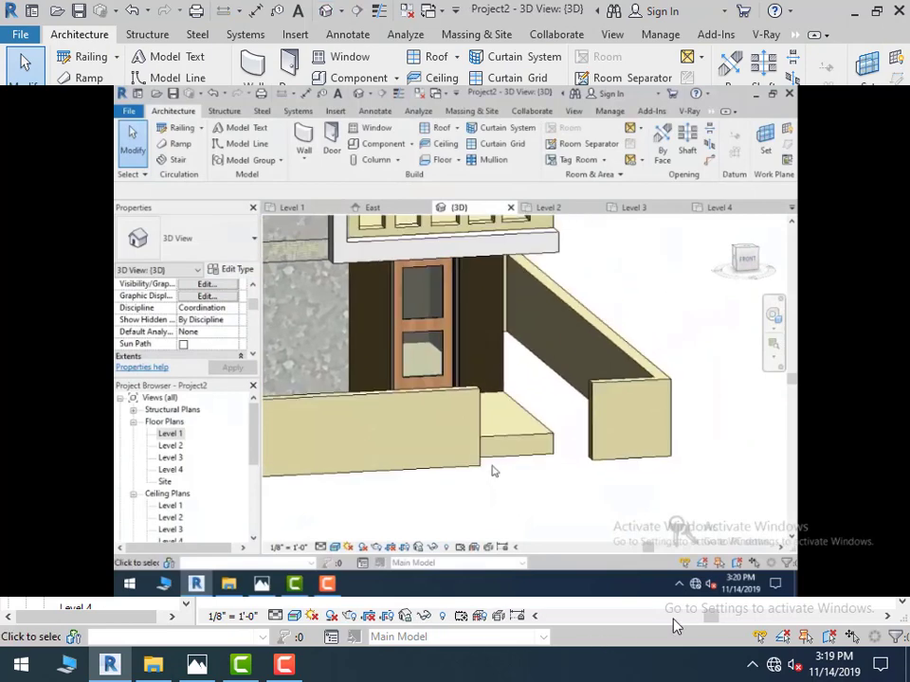
pyautogui.scroll(1, 490, 467)
pyautogui.click(261, 585)
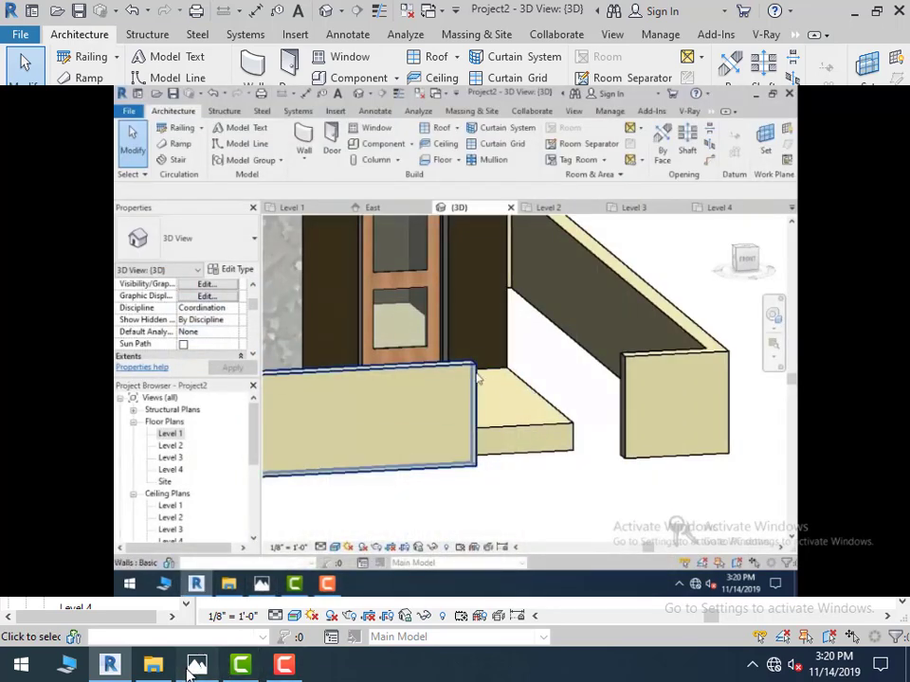
pyautogui.click(196, 666)
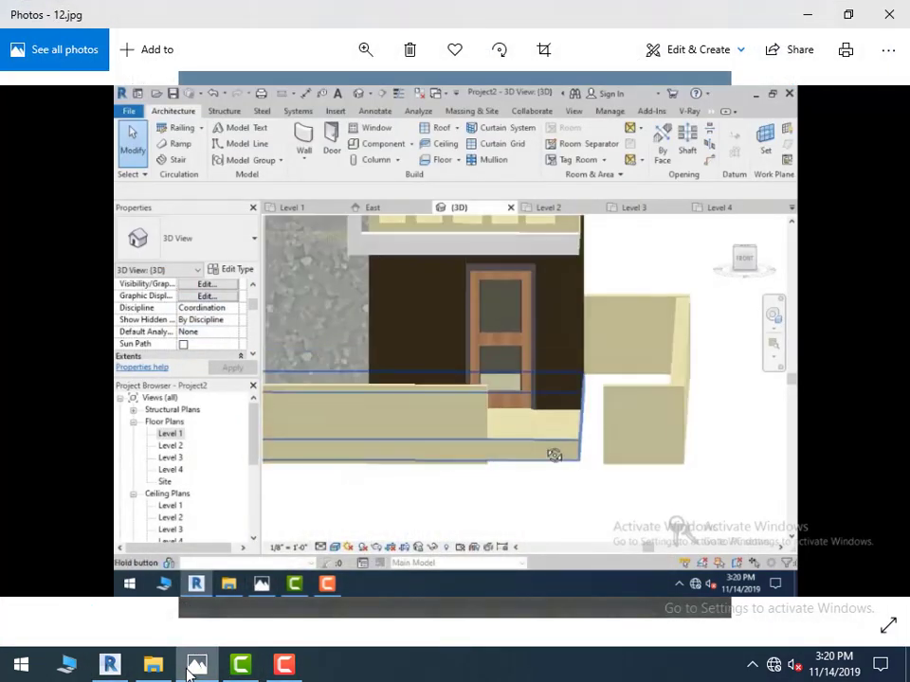
pyautogui.click(196, 665)
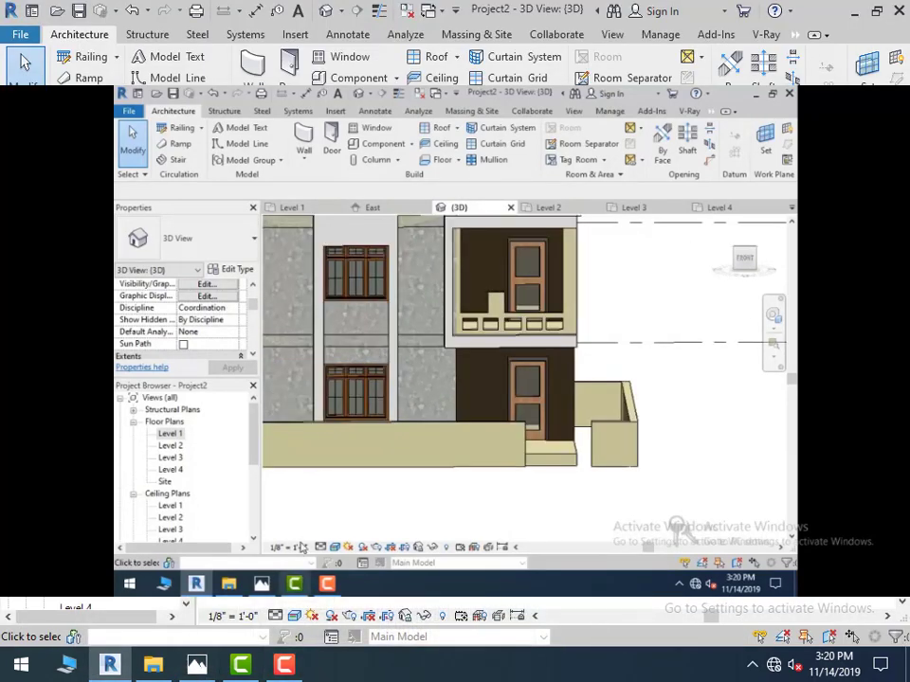
pyautogui.moveTo(437, 470); pyautogui.dragTo(499, 443, button='middle')
pyautogui.click(628, 431)
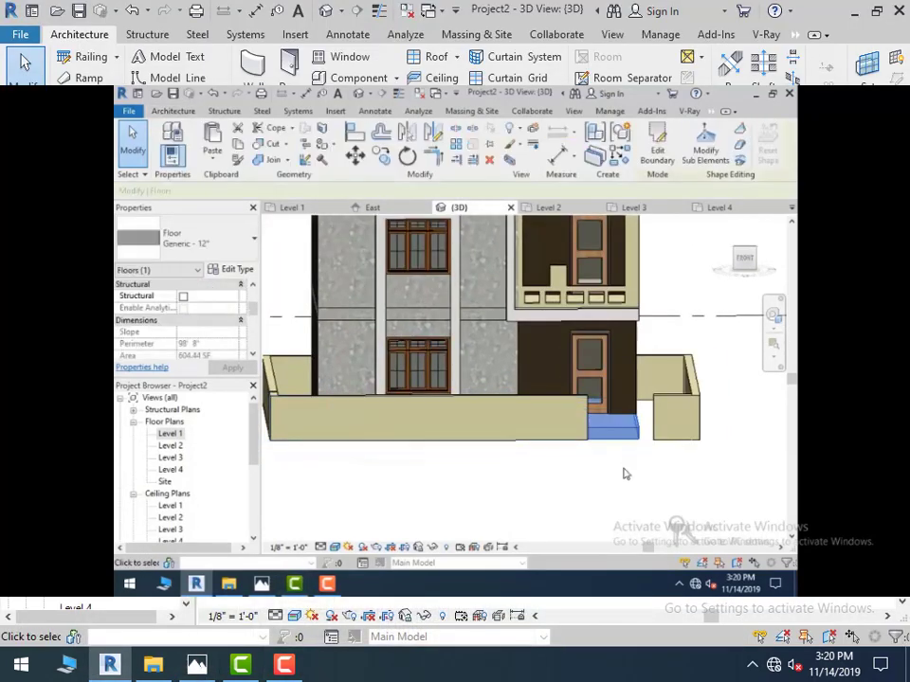
pyautogui.moveTo(646, 483); pyautogui.dragTo(639, 506, button='middle')
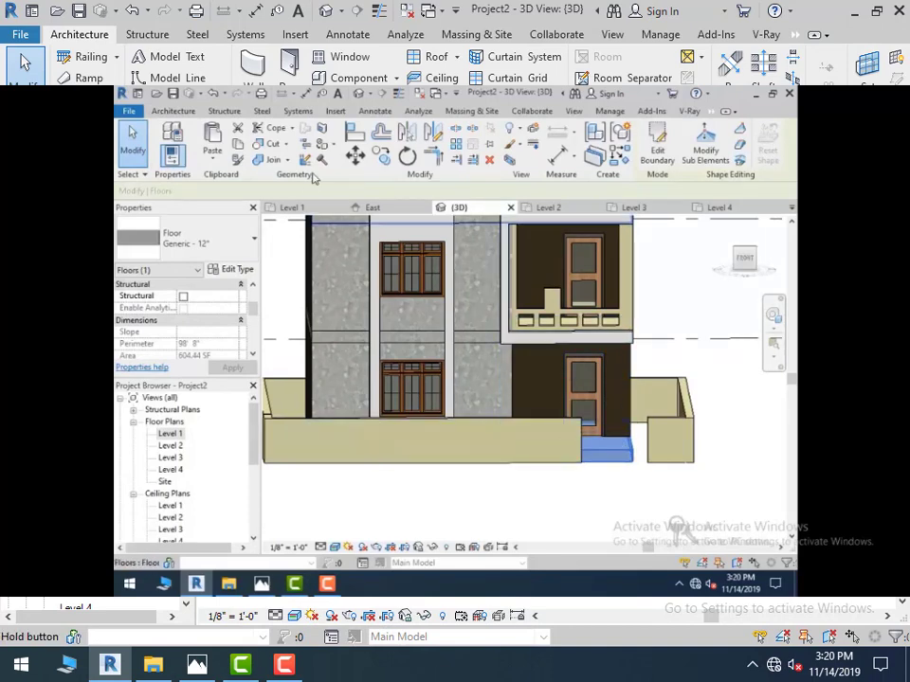
# Start an architectural column and load the Metal Clad Column family from the US Imperial library's Columns folder
pyautogui.click(176, 112)
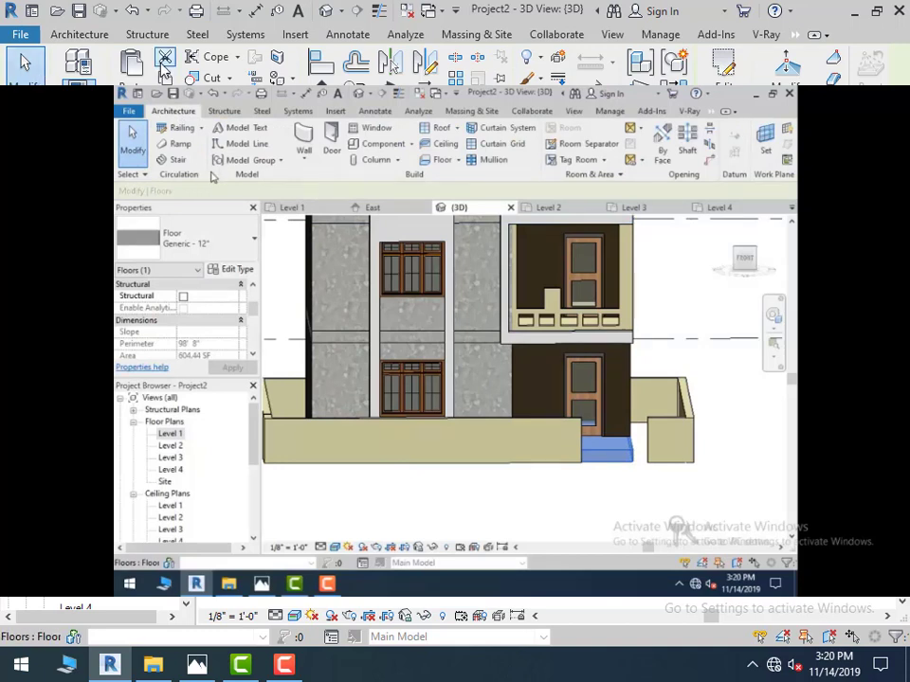
pyautogui.click(81, 36)
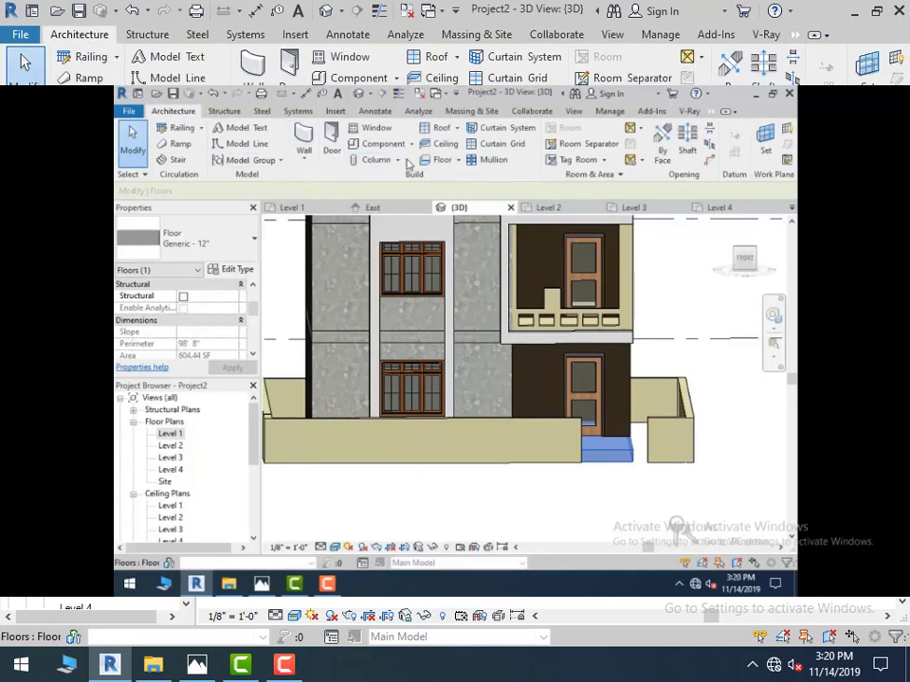
pyautogui.click(399, 160)
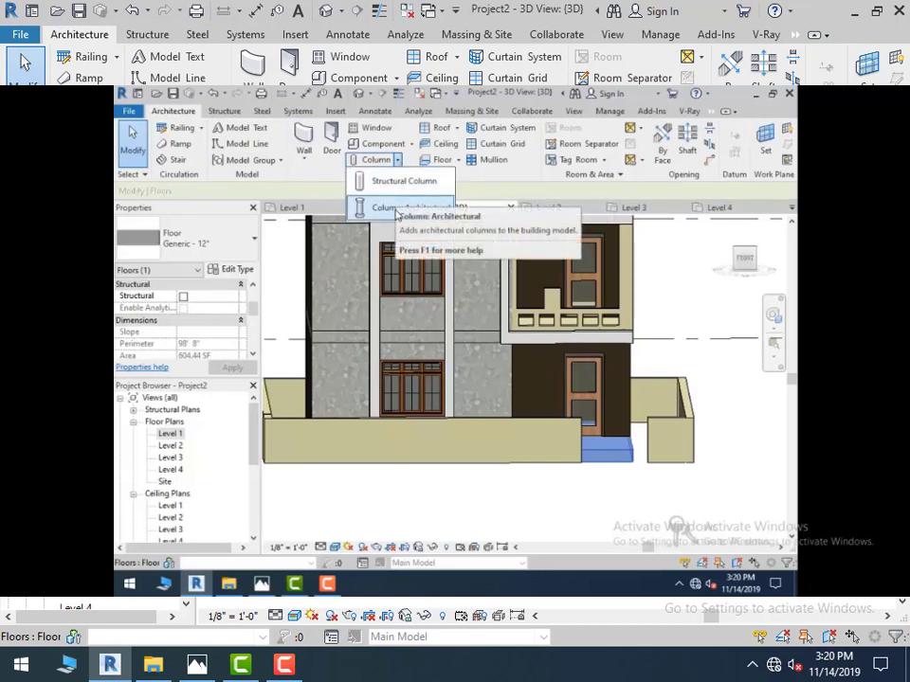
pyautogui.click(388, 208)
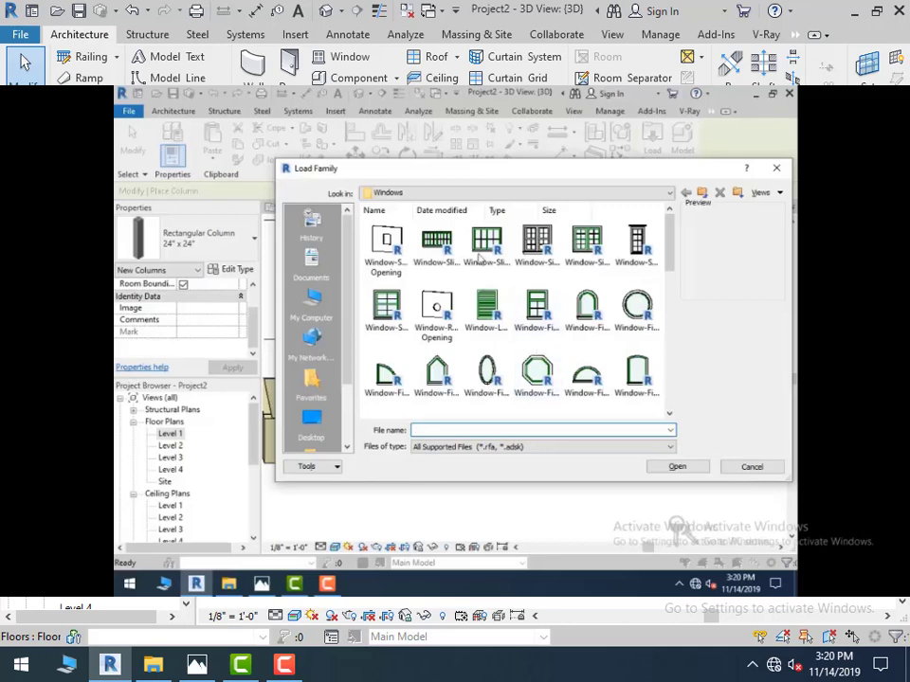
pyautogui.click(459, 194)
pyautogui.click(477, 278)
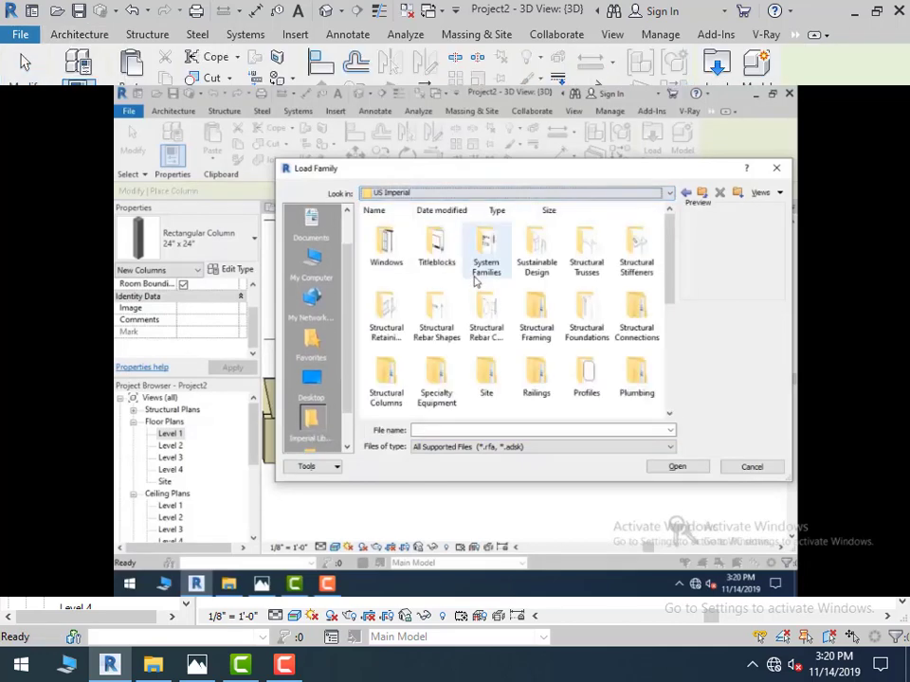
pyautogui.click(490, 268)
pyautogui.scroll(-5, 490, 284)
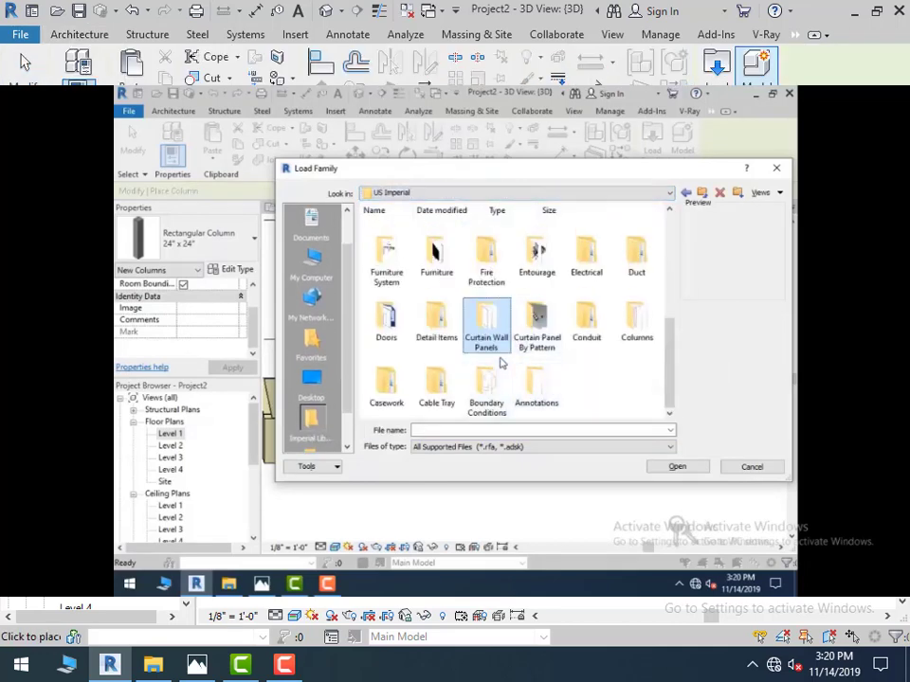
pyautogui.scroll(-1, 606, 345)
pyautogui.doubleClick(635, 322)
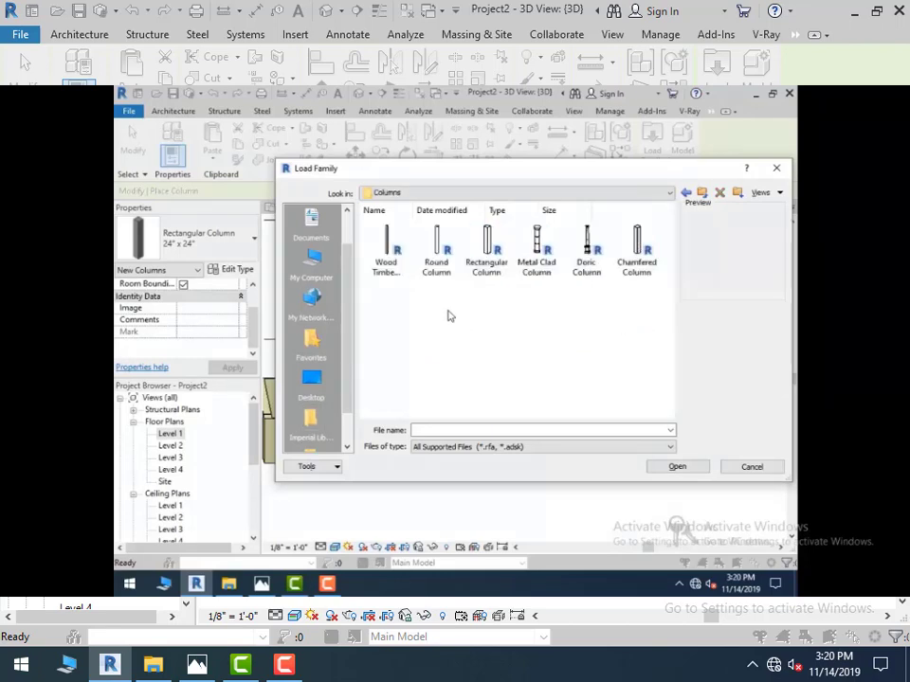
pyautogui.doubleClick(536, 249)
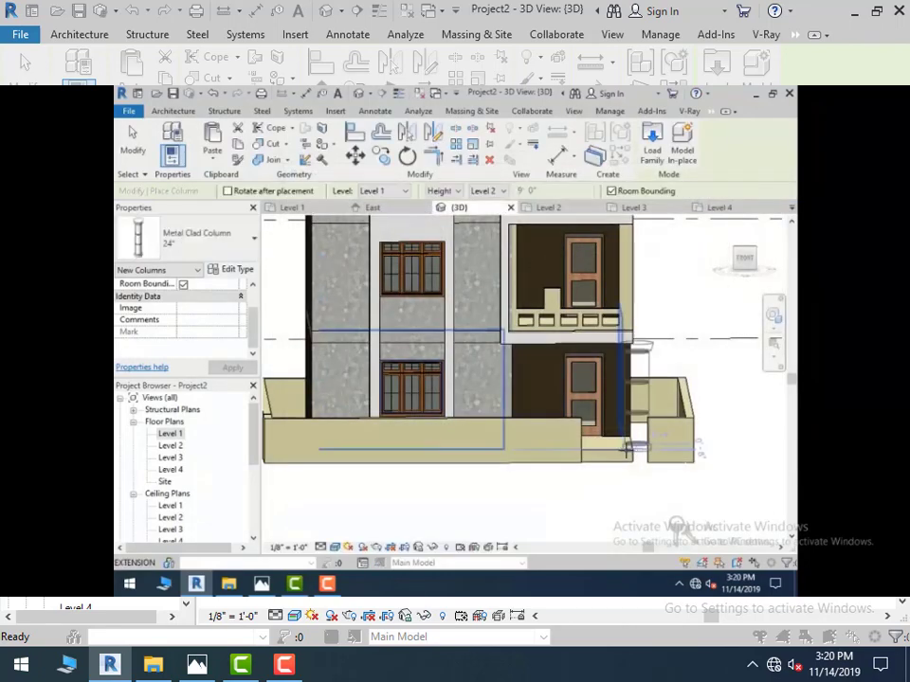
# Place one 24" Metal Clad Column from Level 1 to Level 2 on the porch slab's outer front corner
pyautogui.scroll(5, 621, 446)
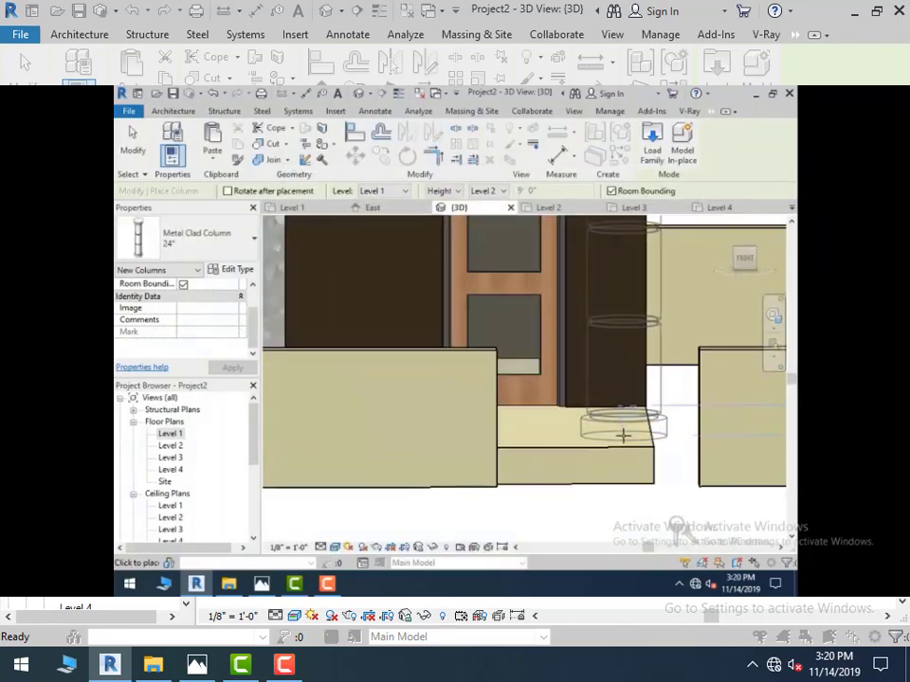
pyautogui.click(605, 441)
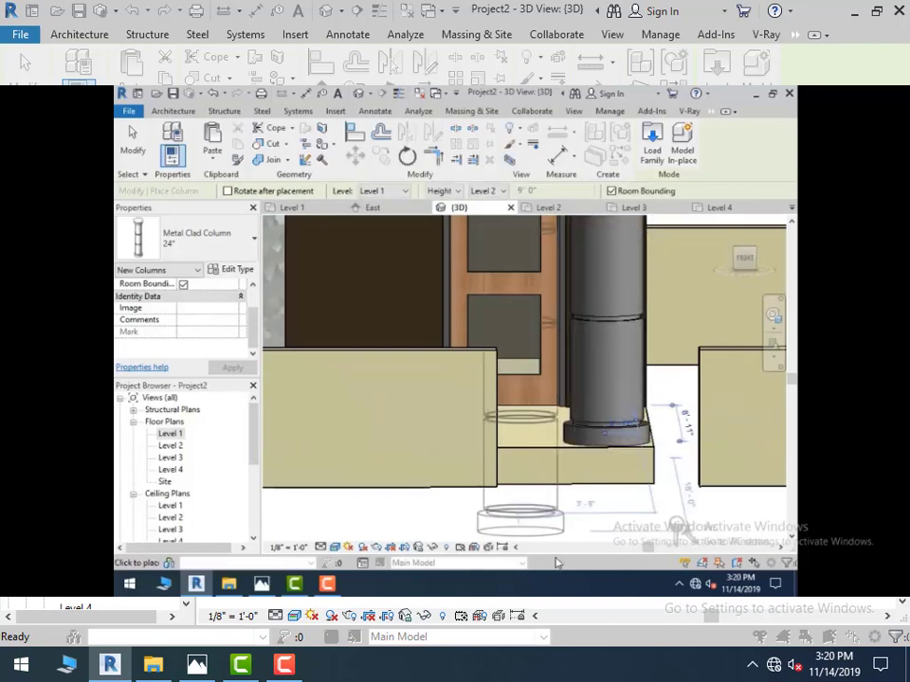
pyautogui.click(133, 142)
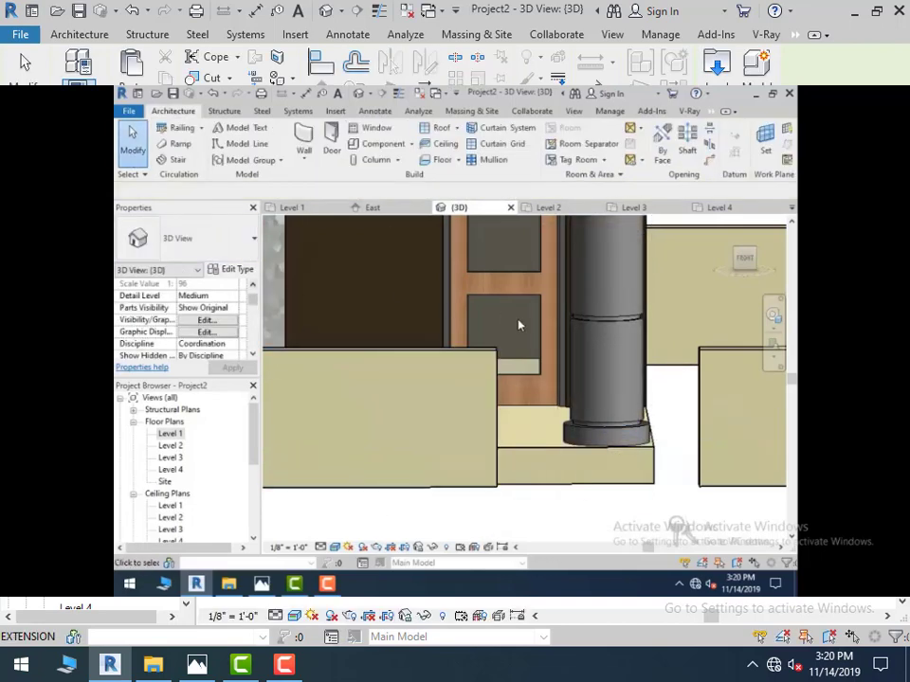
# Set the diameter in the porch column's type properties to 1' 0"
pyautogui.click(586, 322)
pyautogui.scroll(-5, 601, 407)
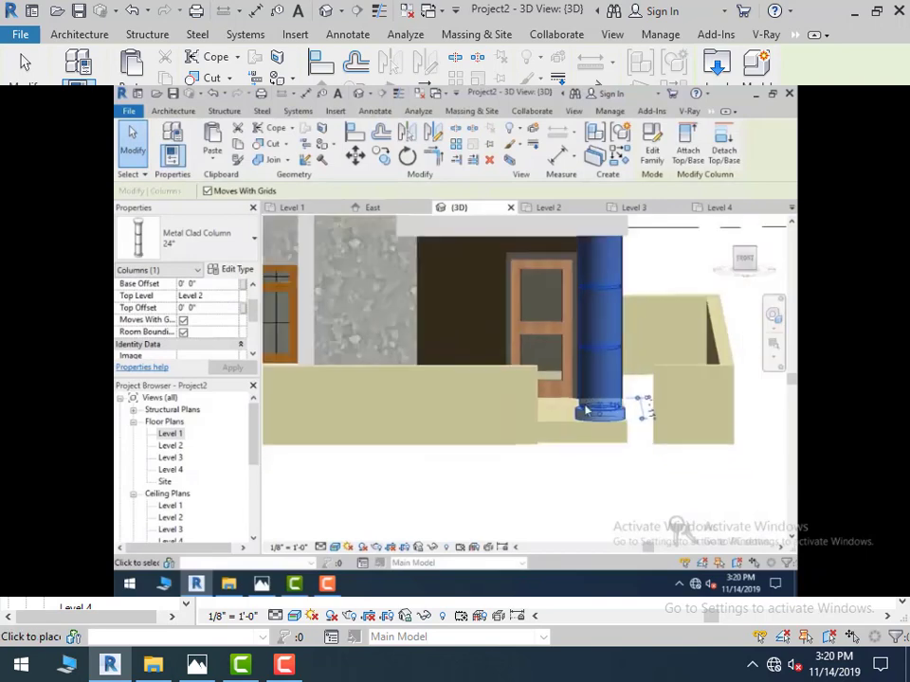
pyautogui.click(239, 270)
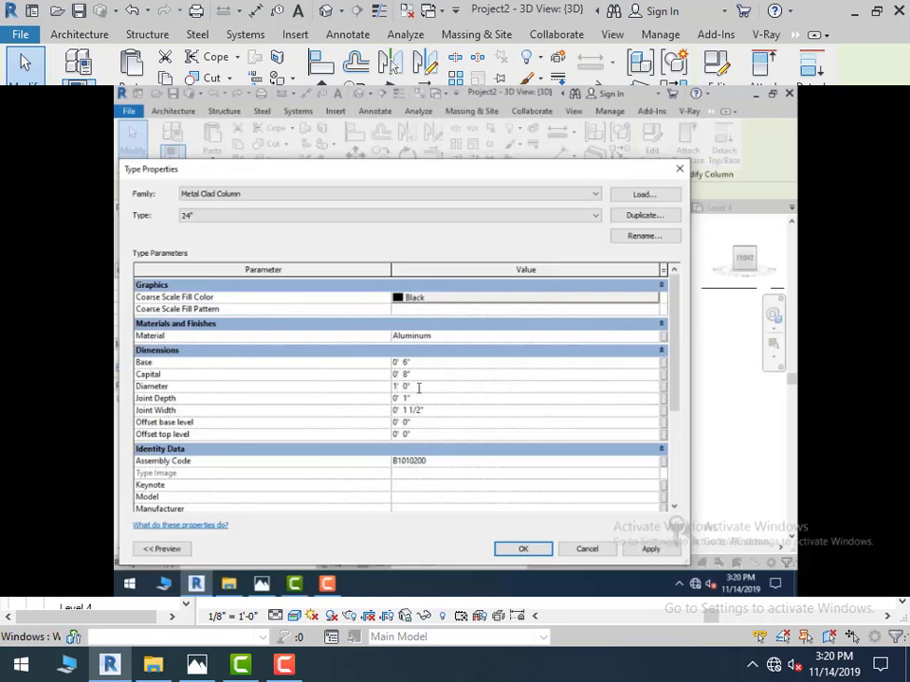
pyautogui.click(526, 549)
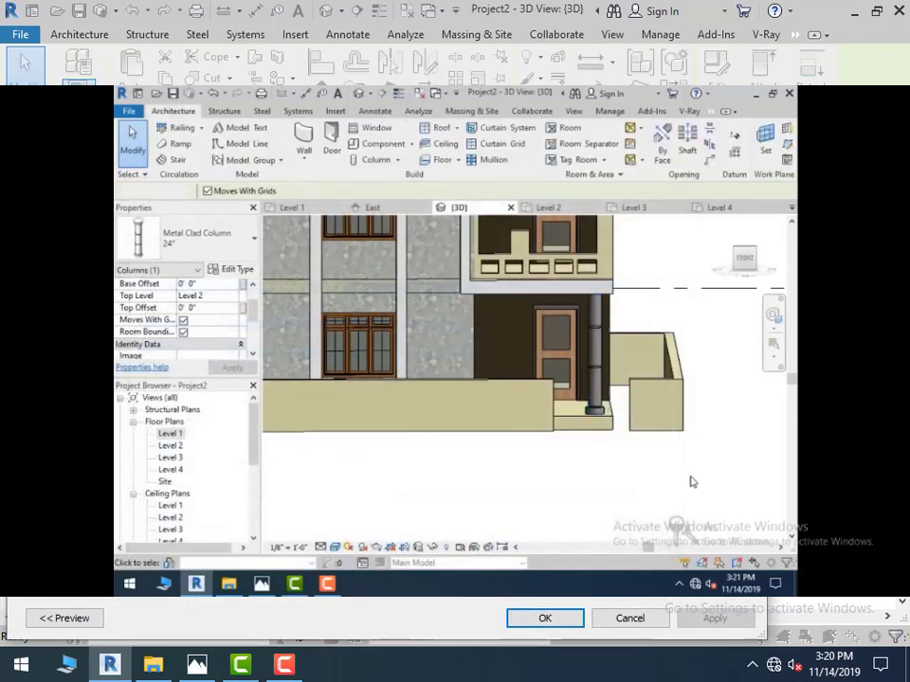
pyautogui.click(692, 483)
# Set the coarse scale fill color in the porch column's type properties to white
pyautogui.click(595, 356)
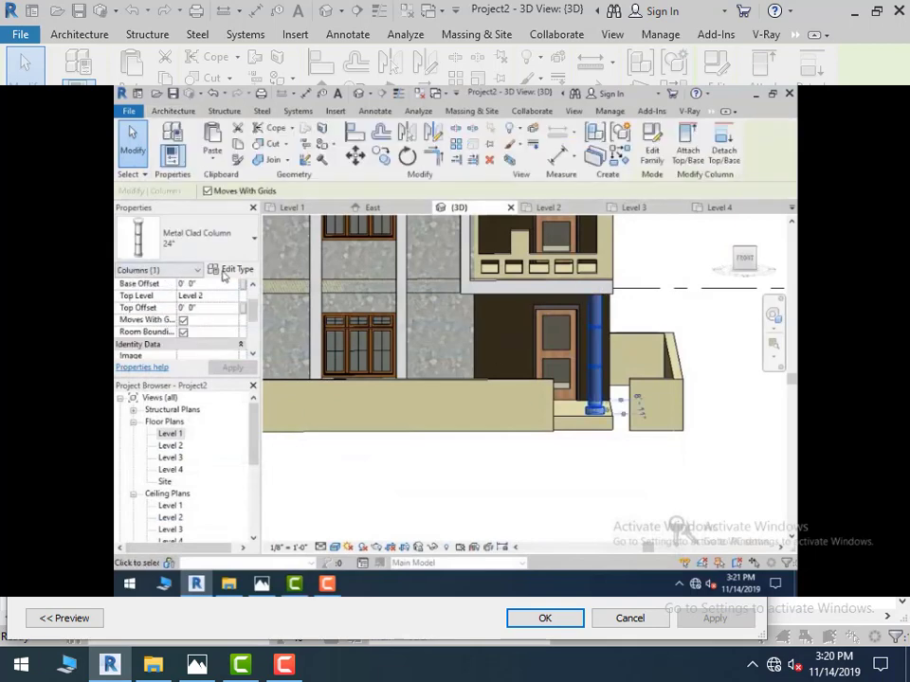
pyautogui.click(235, 271)
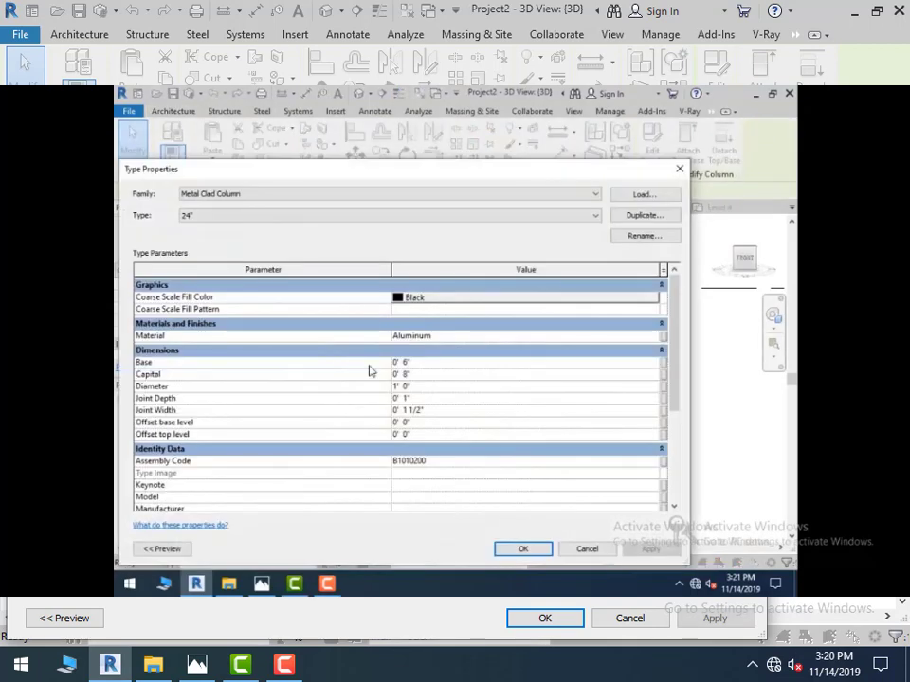
pyautogui.click(524, 298)
pyautogui.click(386, 394)
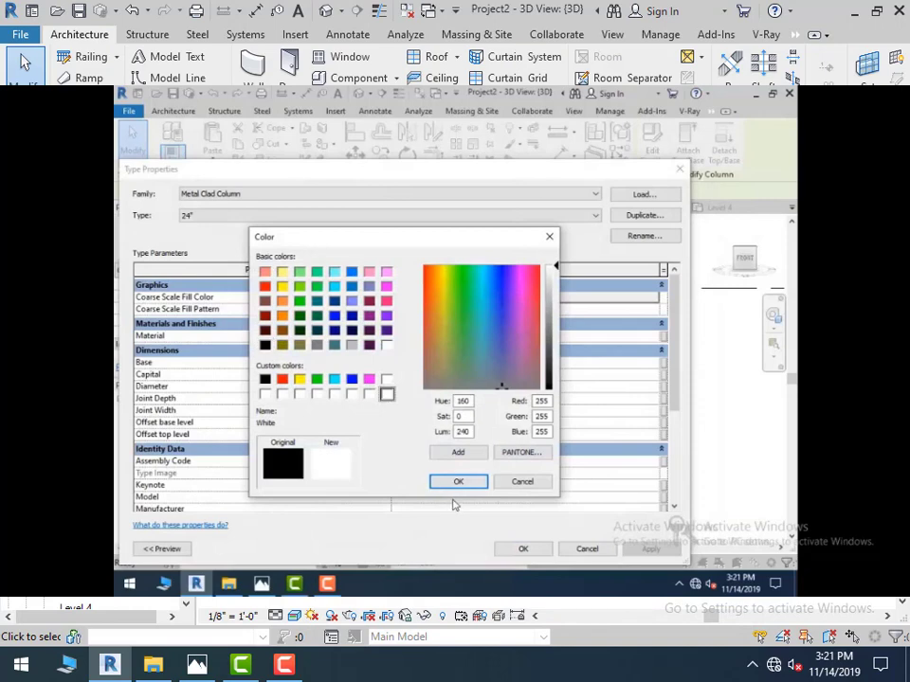
pyautogui.press('Return')
pyautogui.click(523, 548)
pyautogui.click(715, 455)
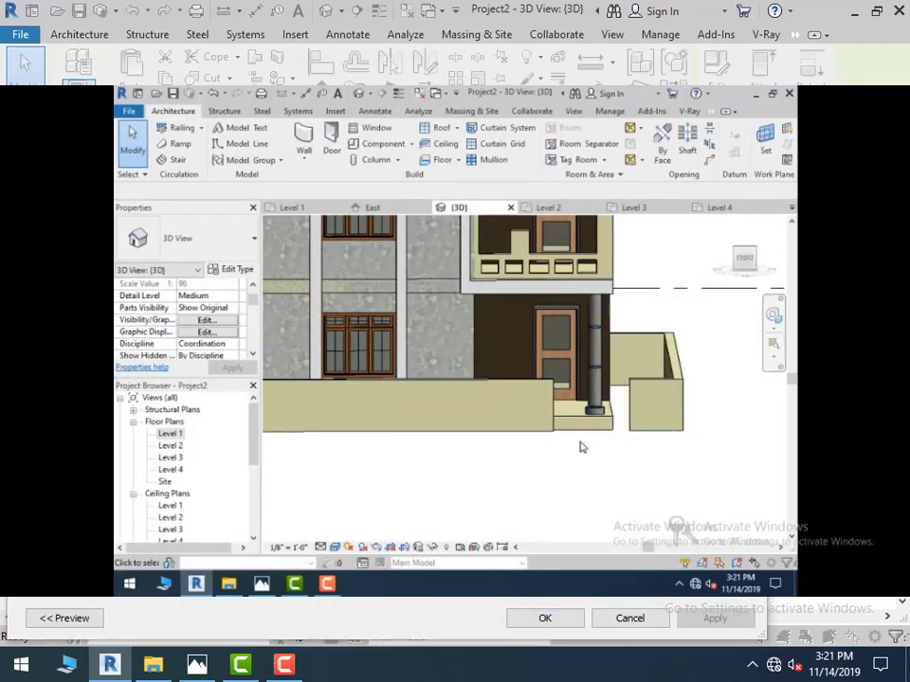
# Open the Level 1 floor plan and start placing a site component with the RPC Tree - Deciduous Red Ash - 25' type
pyautogui.scroll(-4, 587, 494)
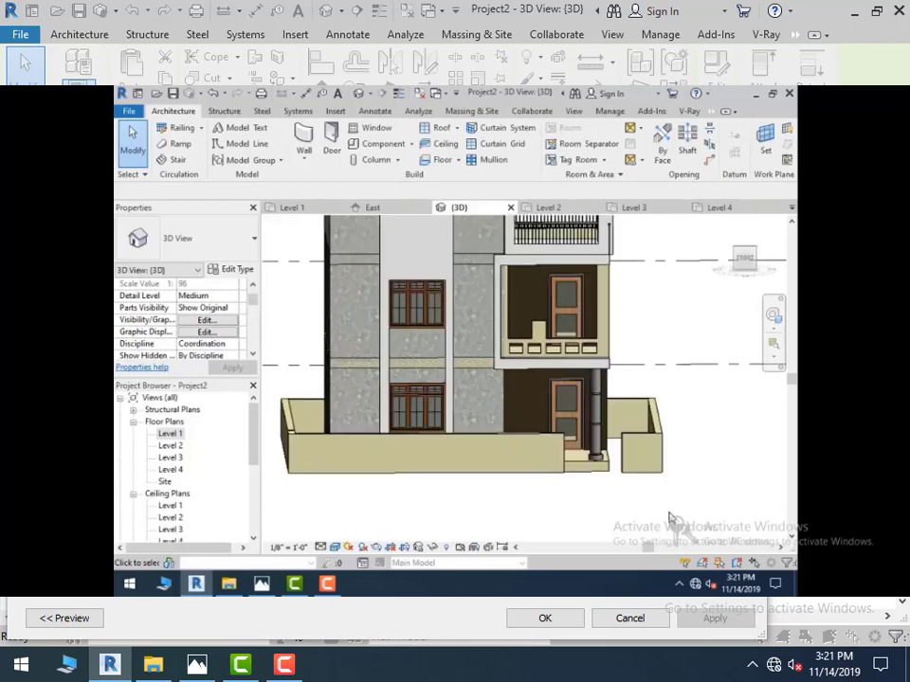
pyautogui.scroll(3, 607, 494)
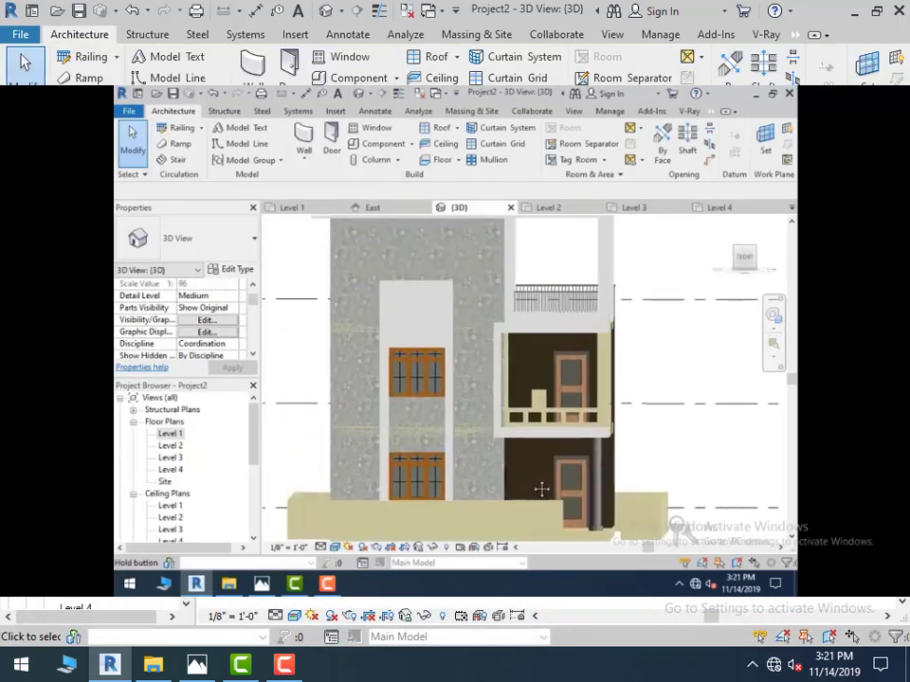
pyautogui.scroll(-2, 541, 489)
pyautogui.keyDown('shift'); pyautogui.moveTo(541, 489); pyautogui.dragTo(432, 463, button='middle'); pyautogui.keyUp('shift')
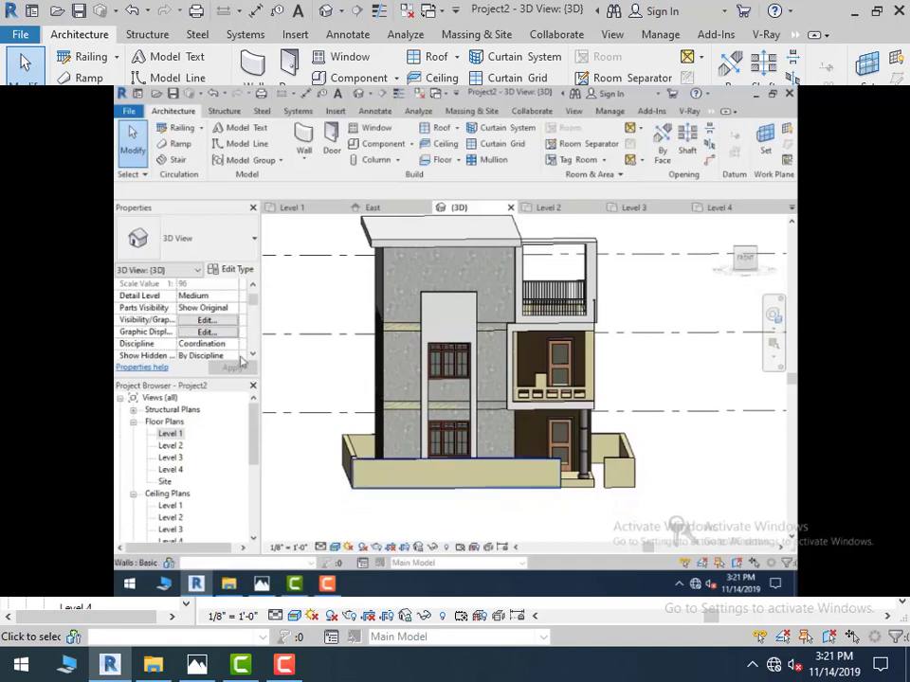
pyautogui.doubleClick(171, 434)
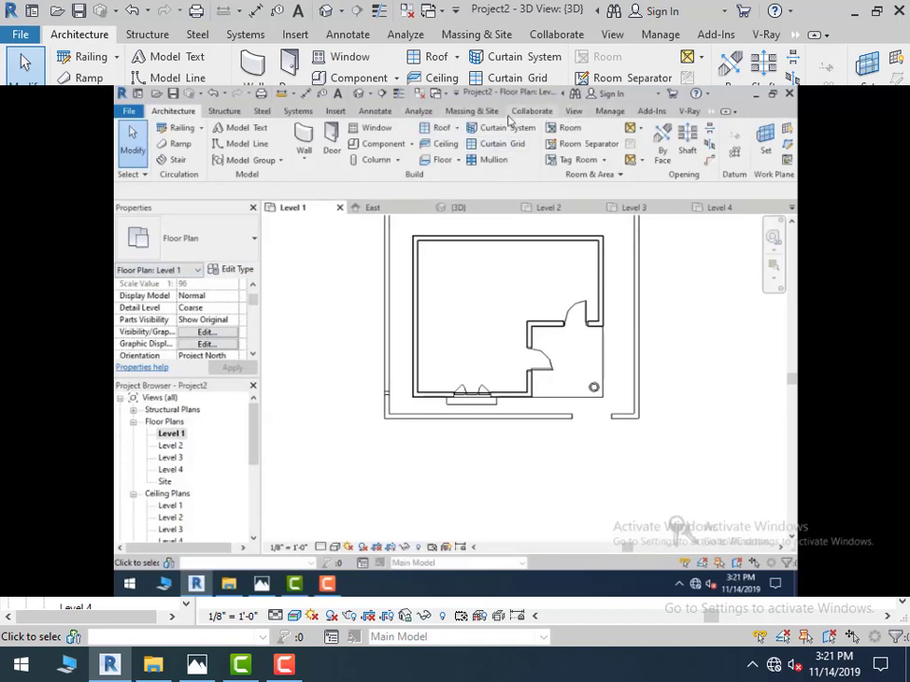
pyautogui.click(479, 111)
pyautogui.click(471, 142)
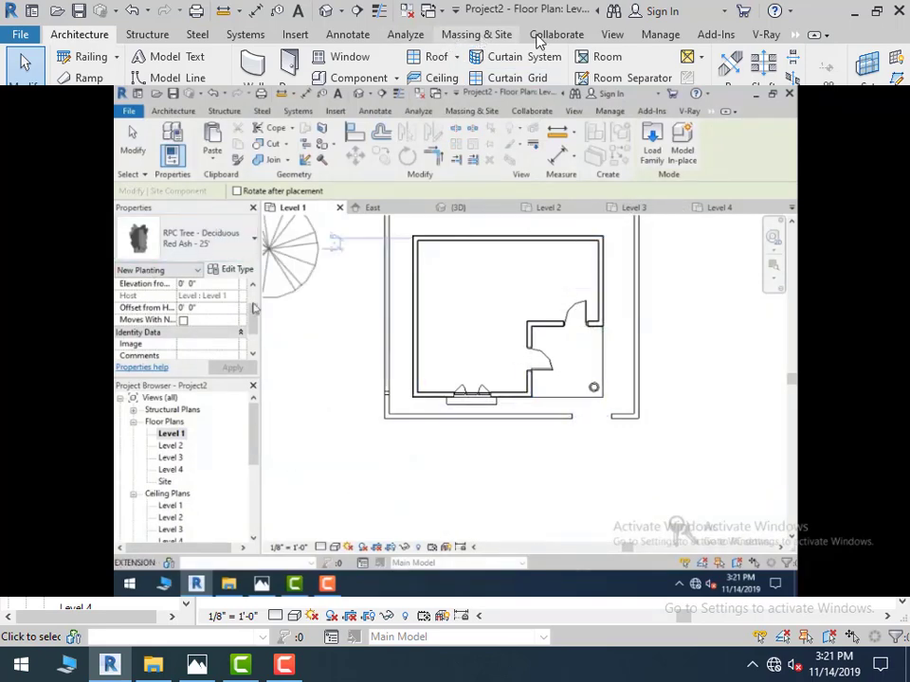
pyautogui.click(479, 35)
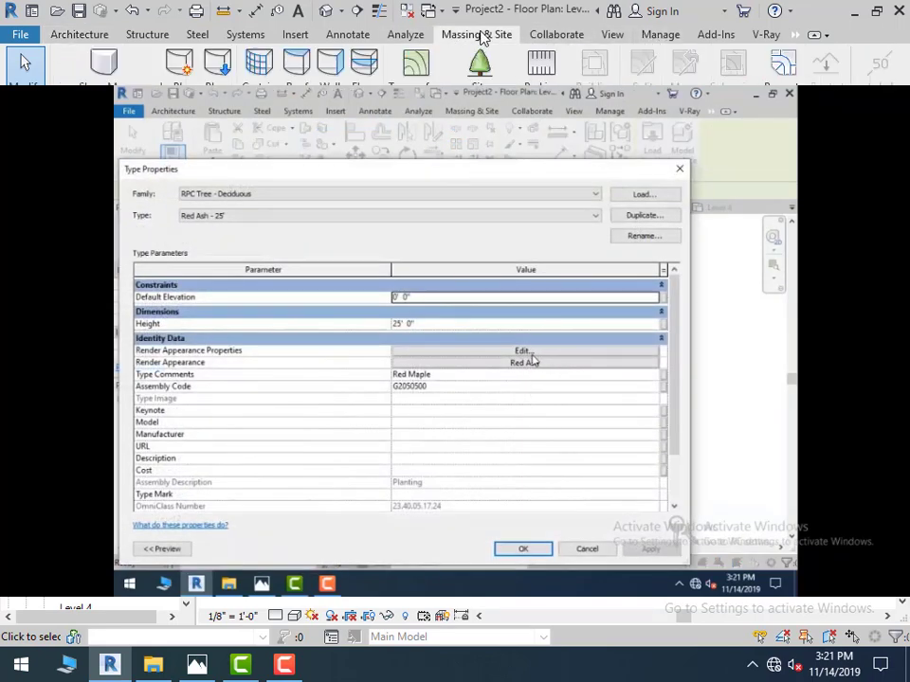
pyautogui.click(480, 64)
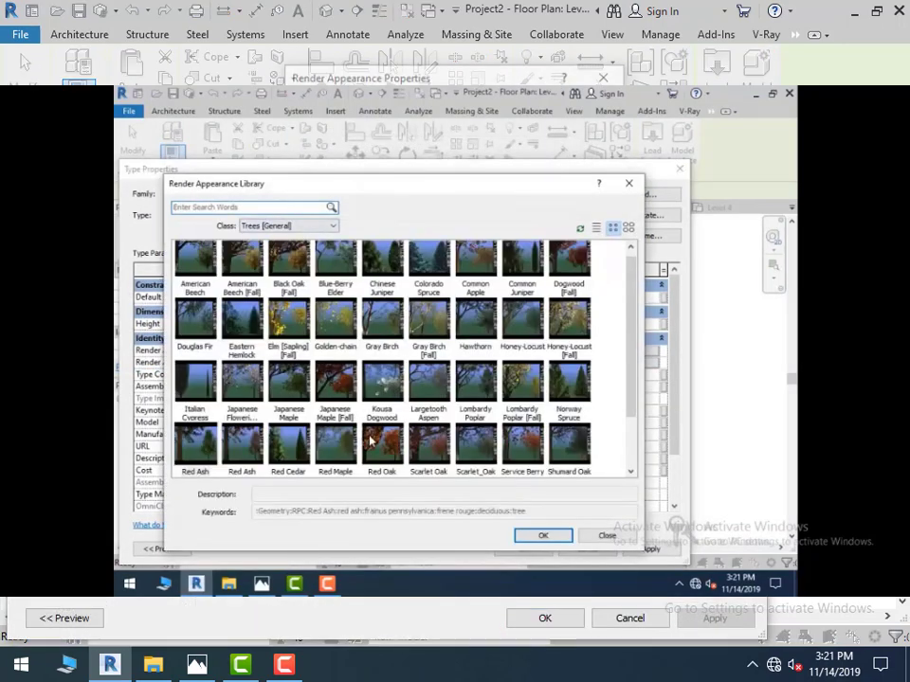
# Close the Red Ash - 25' tree type's render appearance properties and open its render appearance library
pyautogui.click(620, 72)
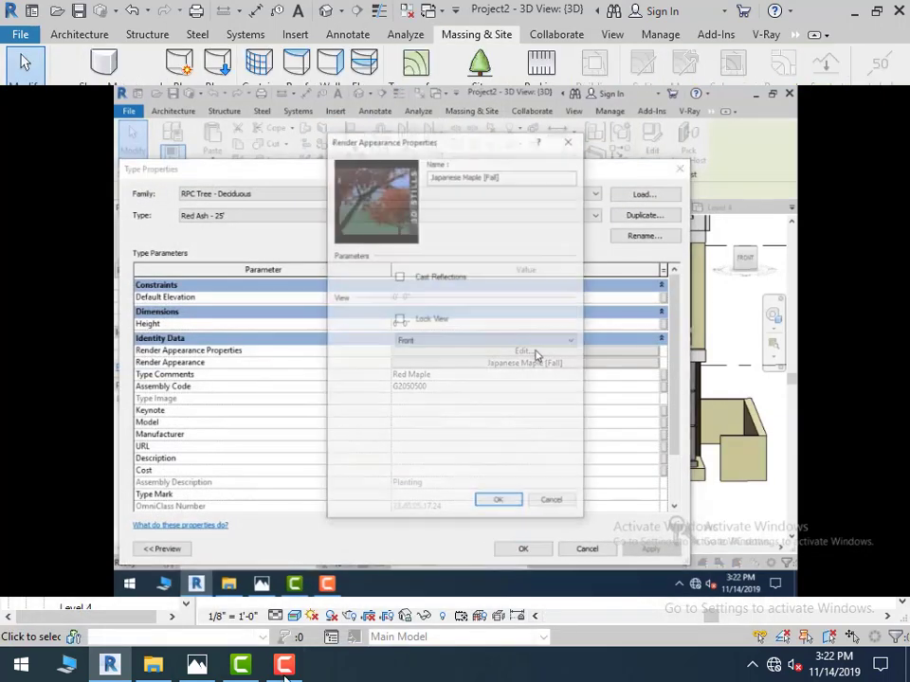
pyautogui.moveTo(285, 668)
pyautogui.click(570, 141)
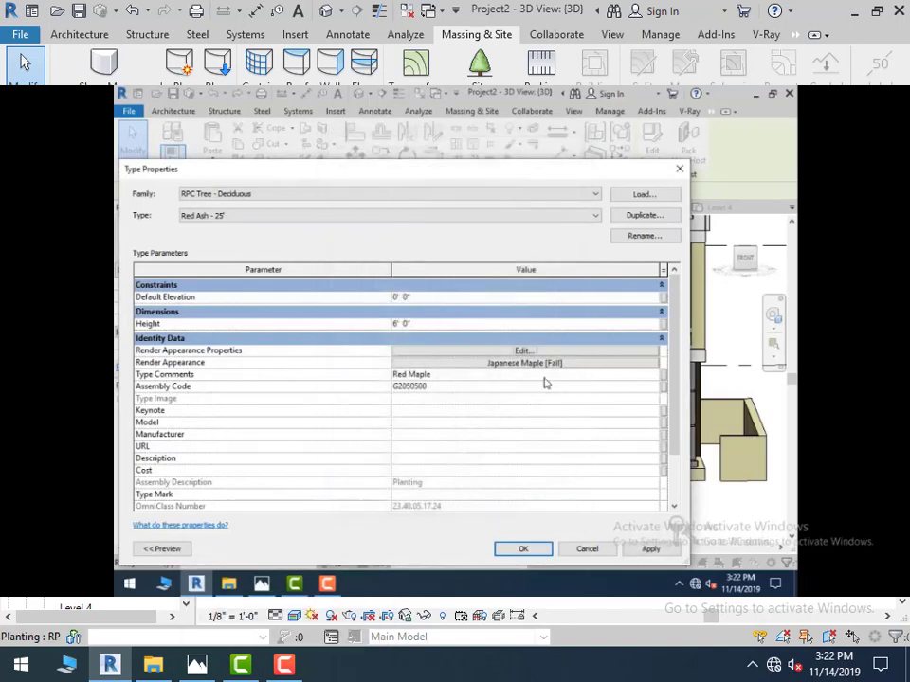
pyautogui.click(535, 365)
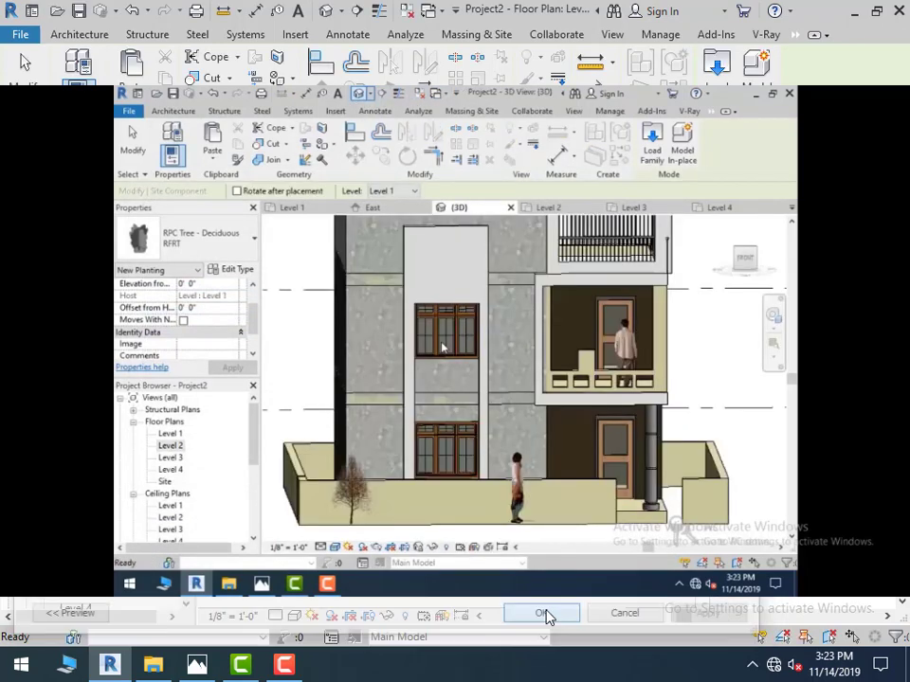
# Confirm the type properties of the RPC Tree - Deciduous RFRT component and switch to the default 3D view
pyautogui.click(545, 617)
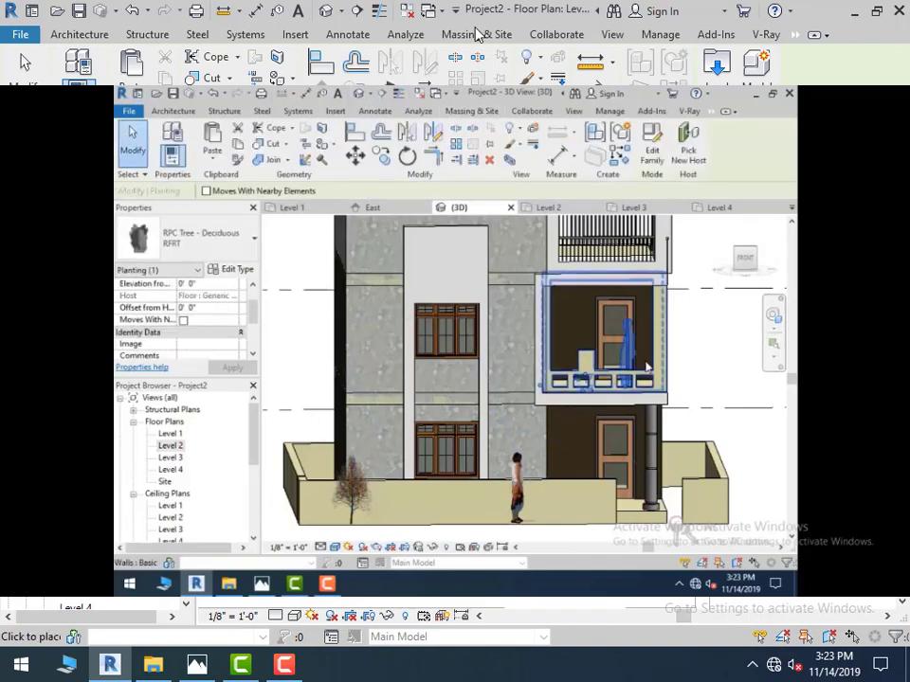
pyautogui.click(325, 11)
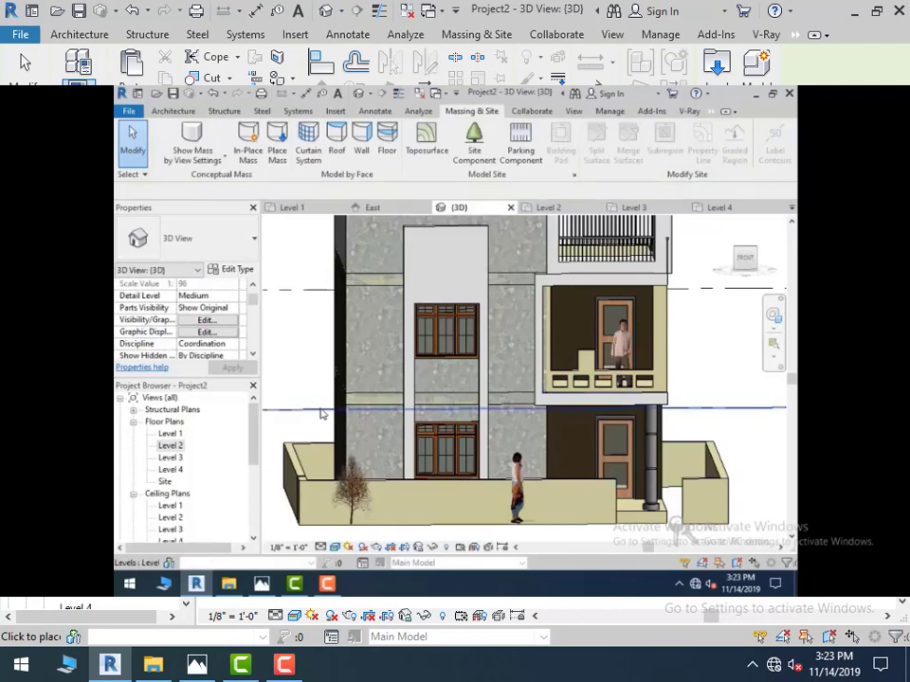
pyautogui.scroll(-2, 324, 414)
pyautogui.moveTo(374, 439); pyautogui.dragTo(393, 492, button='middle')
# Move the ground-level person figure slightly along the front boundary wall, out in front of it
pyautogui.click(426, 444)
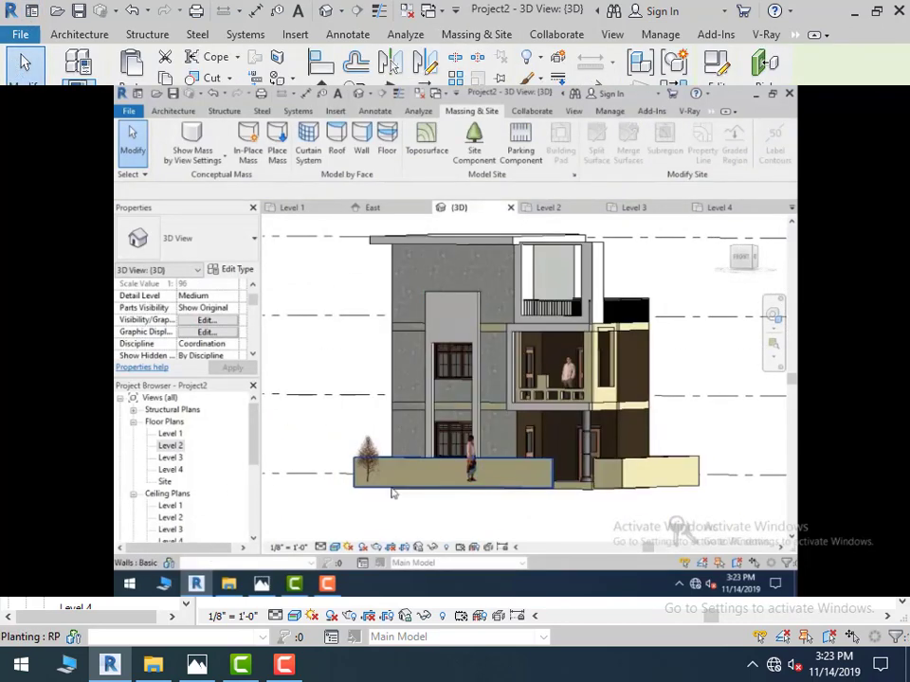
pyautogui.click(463, 478)
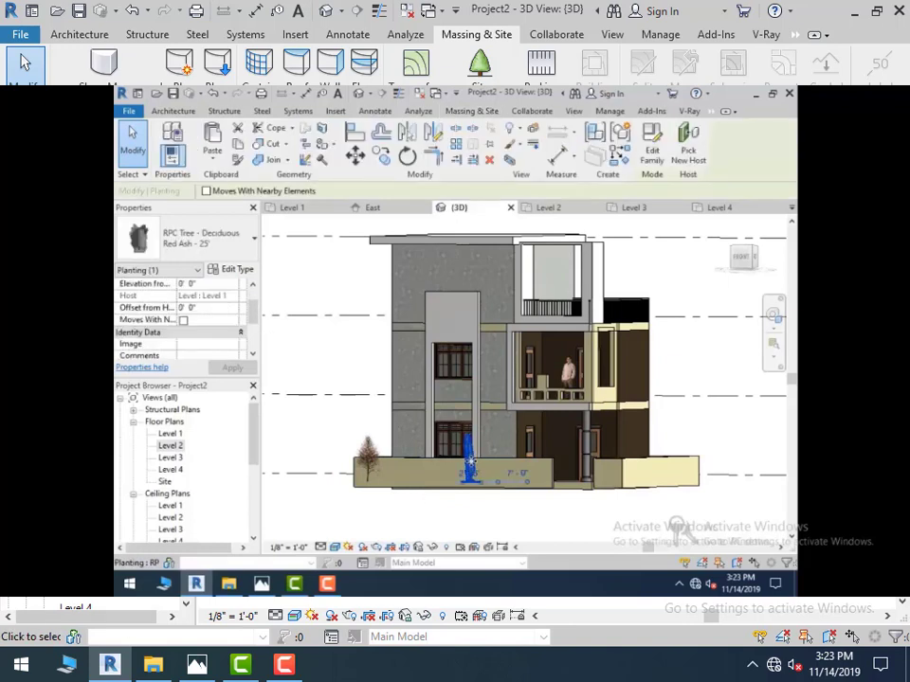
pyautogui.moveTo(459, 481); pyautogui.dragTo(454, 480)
pyautogui.click(375, 399)
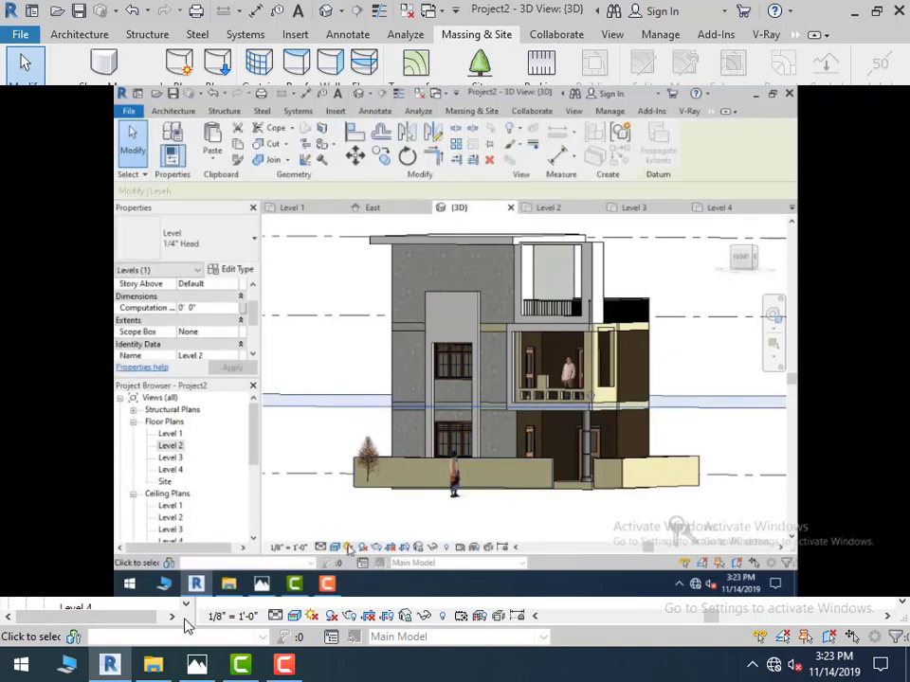
# Render the 3D view of the house at High quality with the Sky: Cloudy background style
pyautogui.click(407, 554)
pyautogui.click(378, 549)
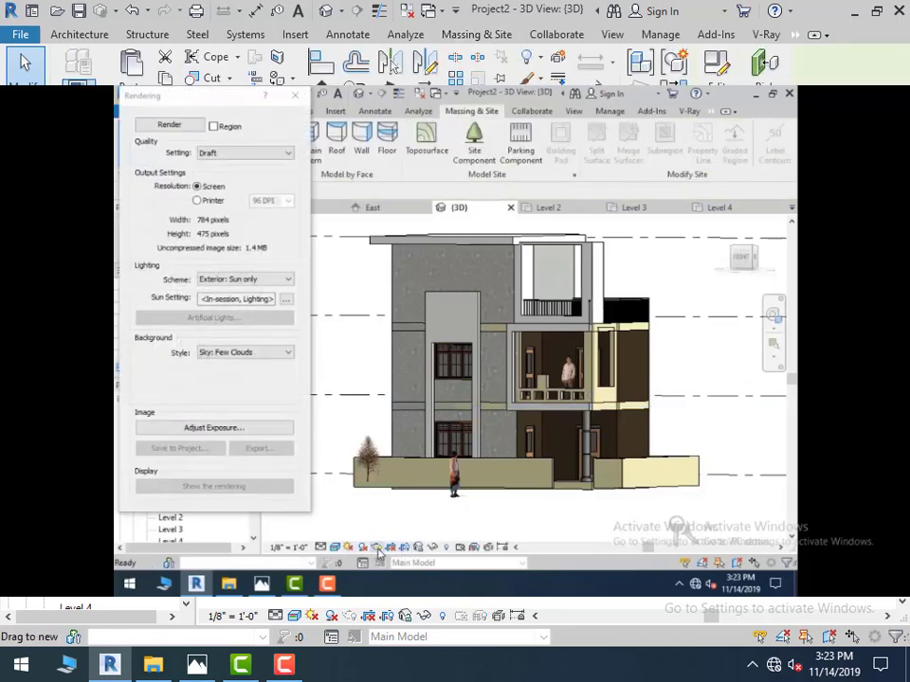
pyautogui.click(224, 152)
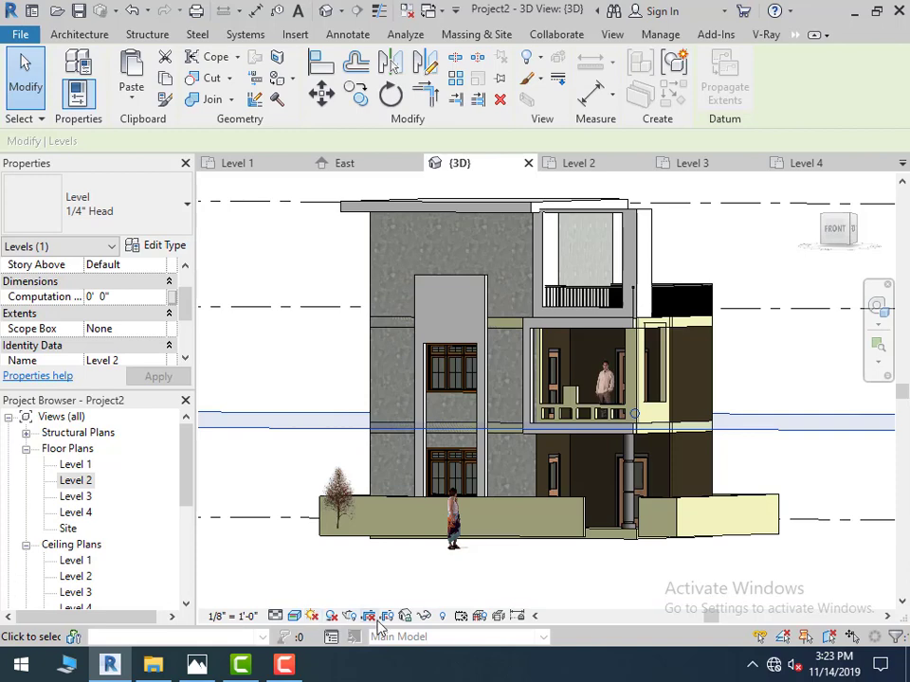
pyautogui.click(351, 617)
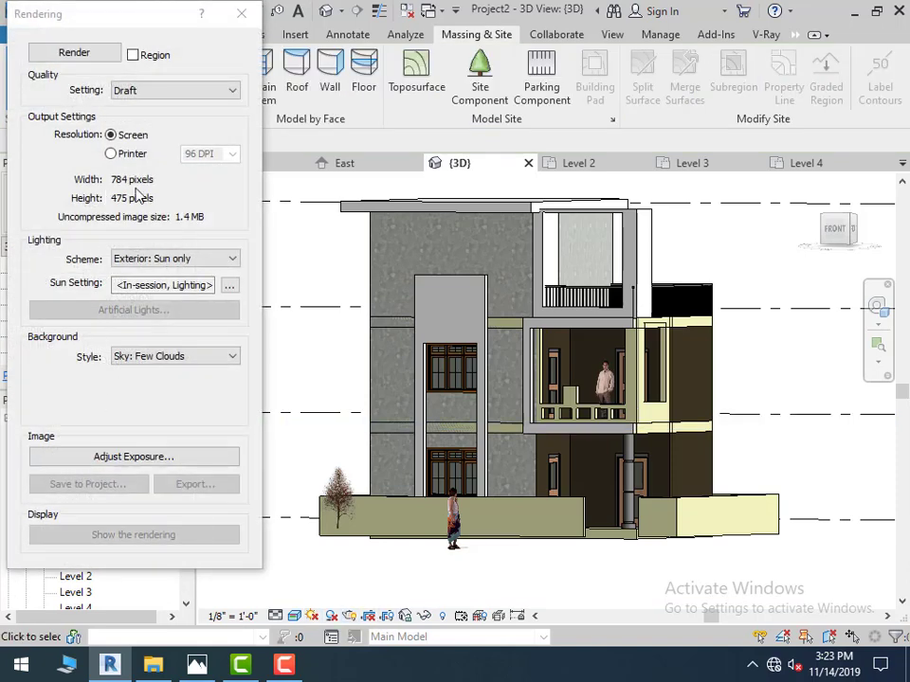
pyautogui.click(147, 89)
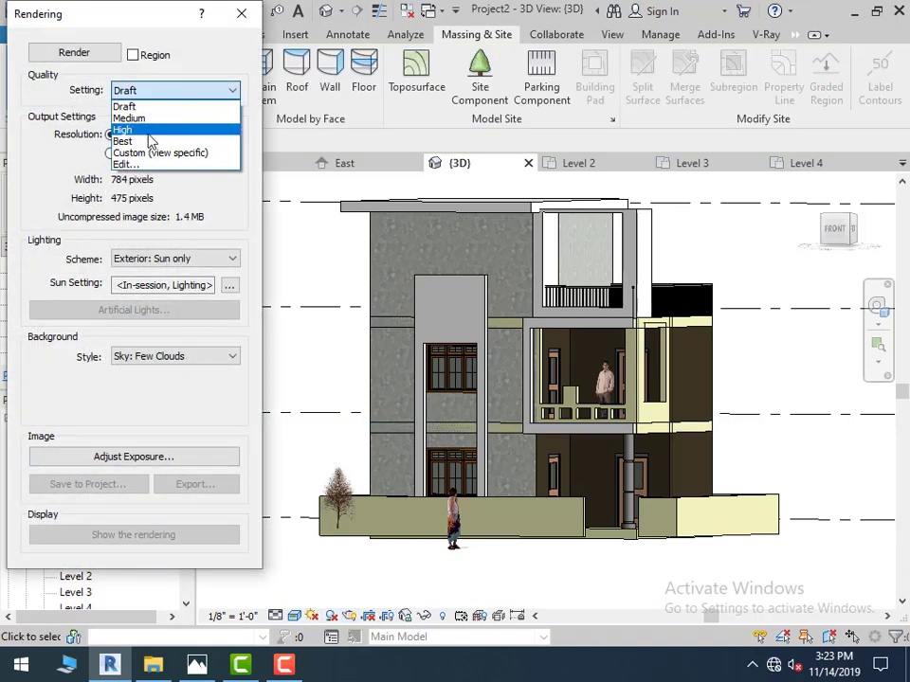
pyautogui.click(123, 129)
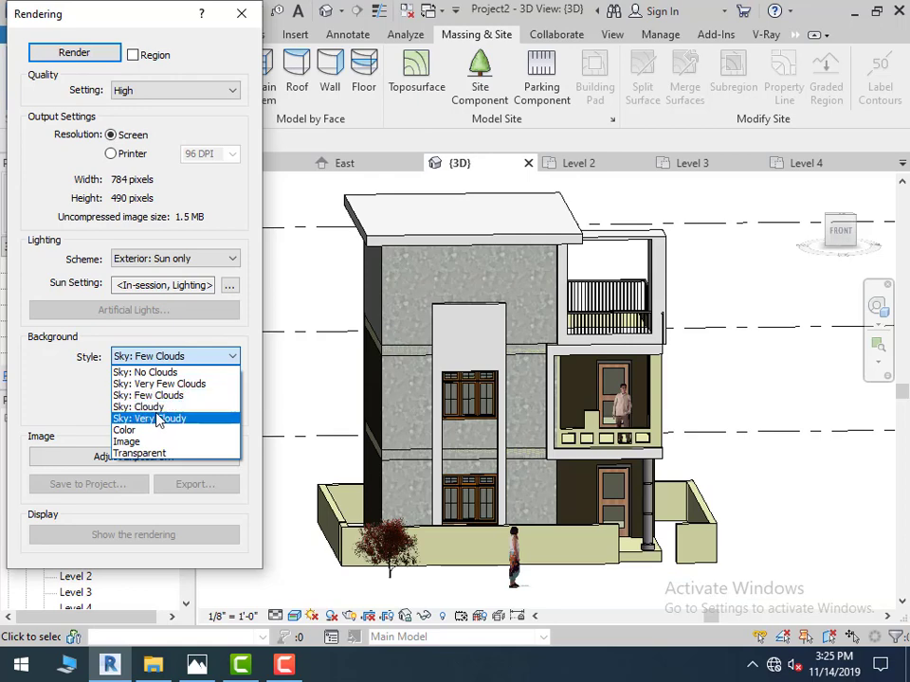
pyautogui.click(165, 407)
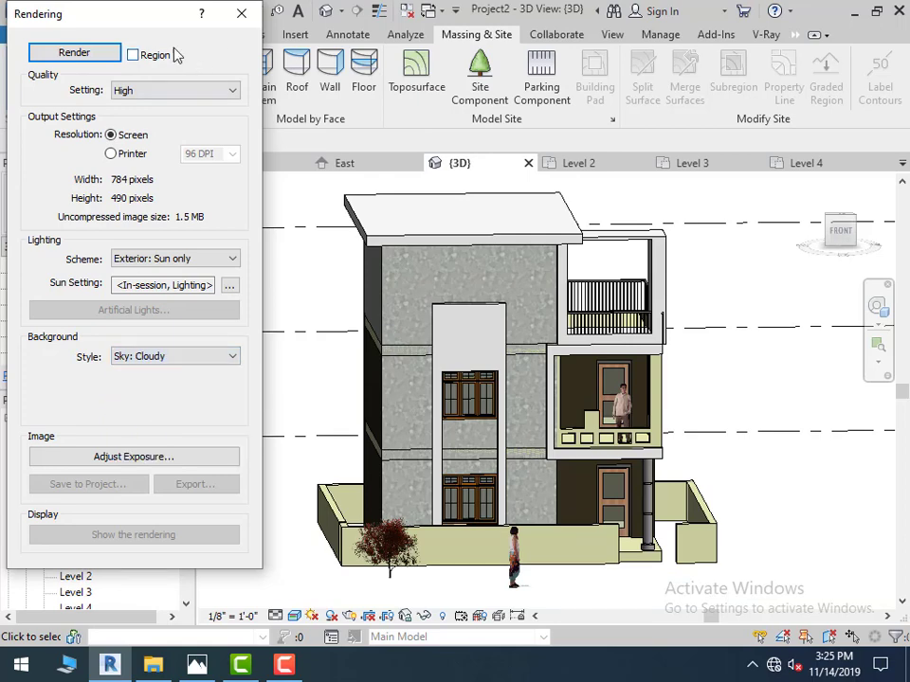
pyautogui.click(80, 59)
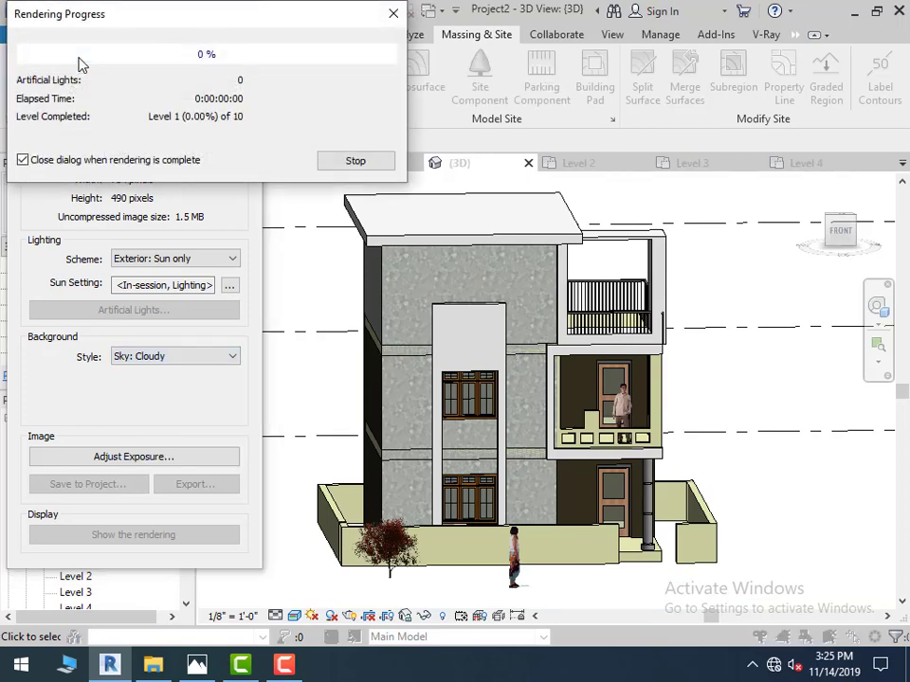